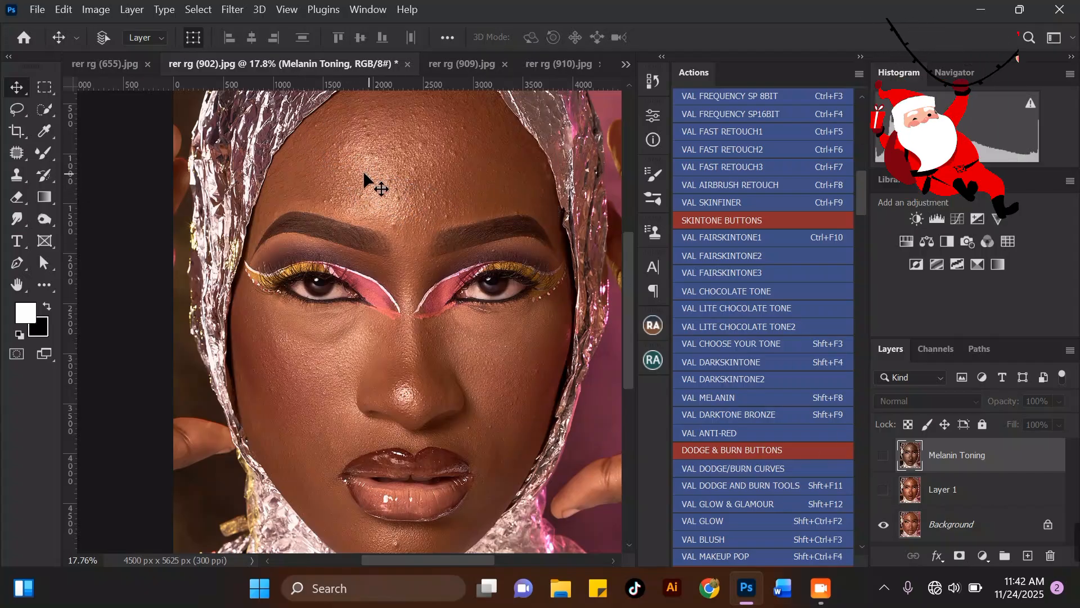
Step: Compare the original portrait with the Layer 1 retouch and the Melanin Toning version by toggling those layers' visibility
scroll(394, 105, up, 1)
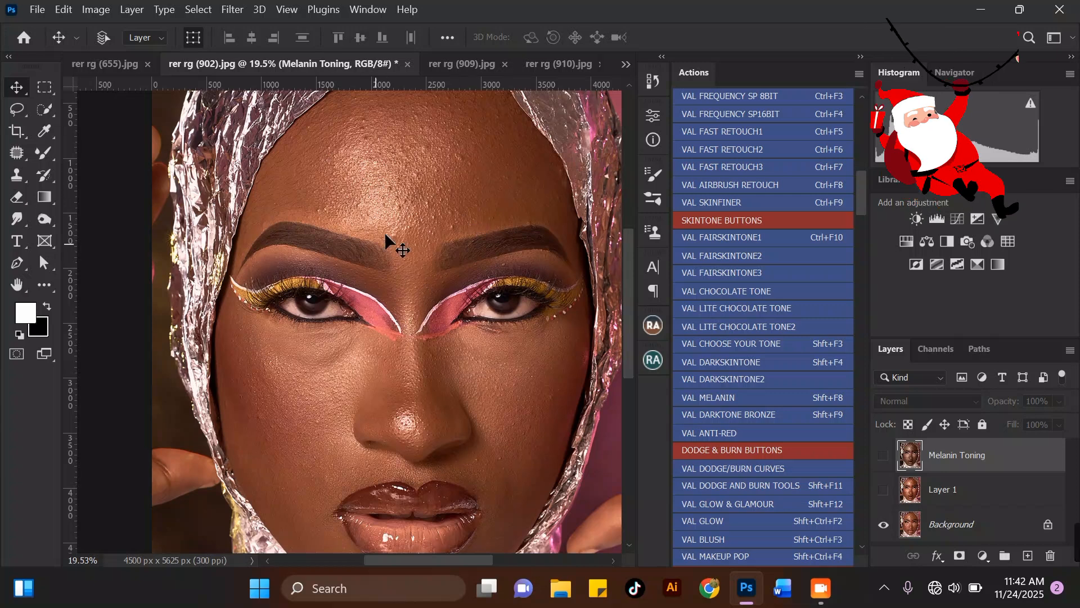
click(884, 491)
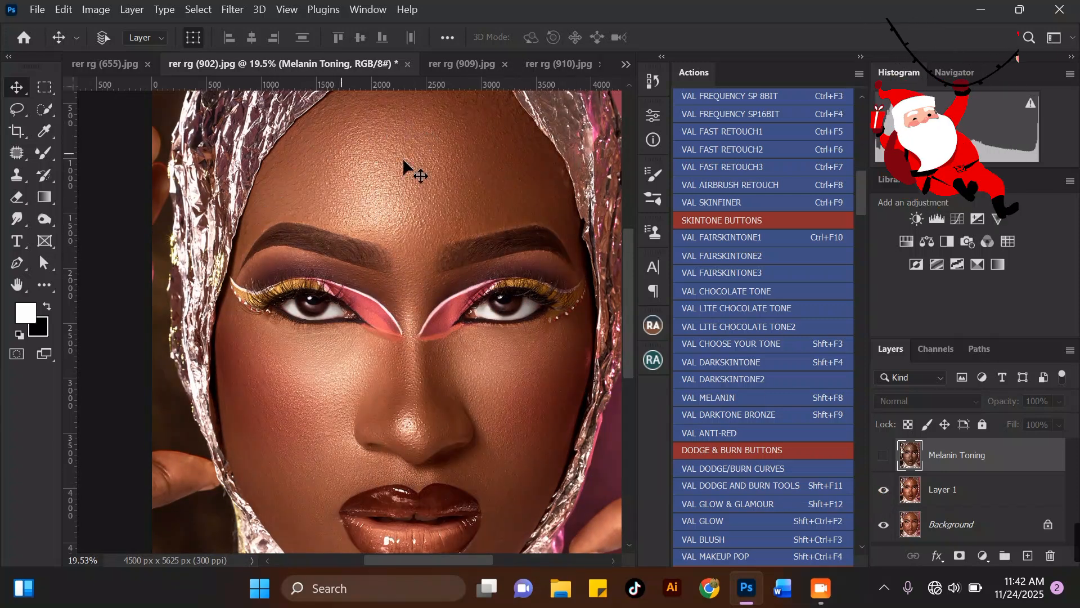
click(884, 491)
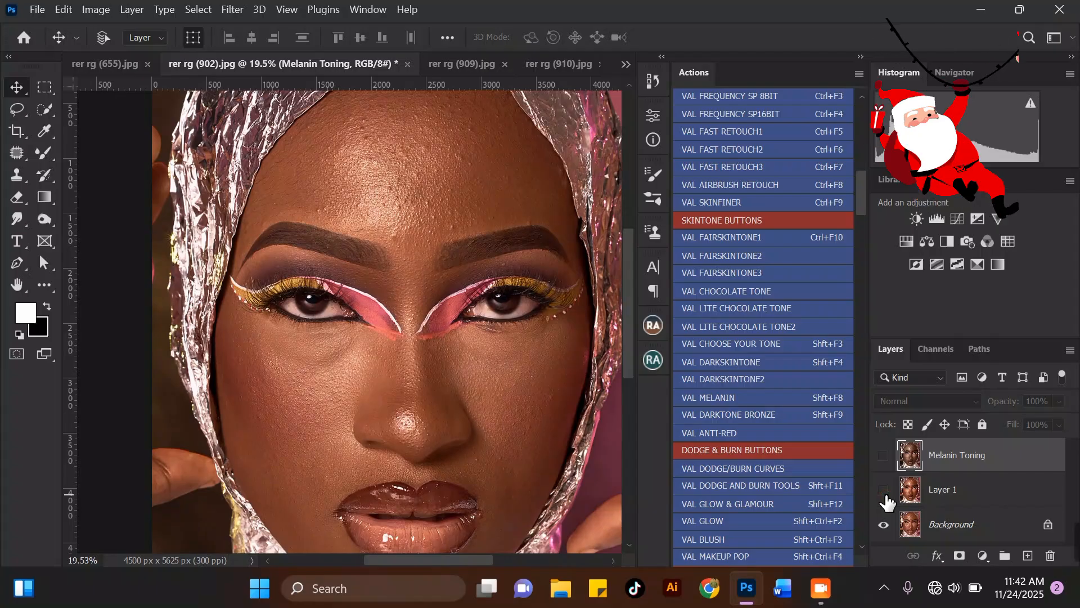
click(884, 491)
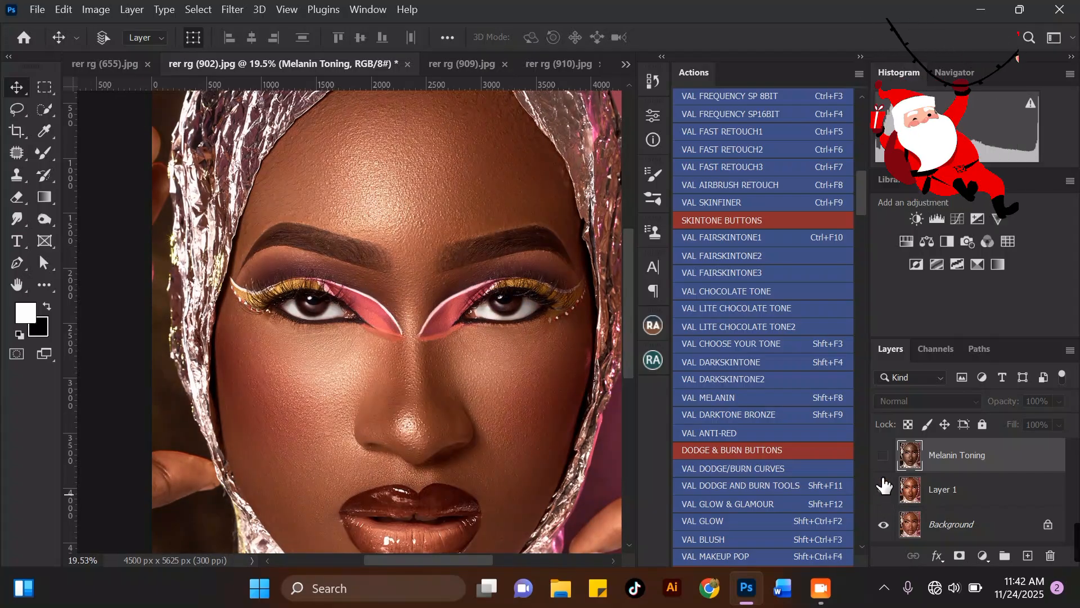
click(883, 456)
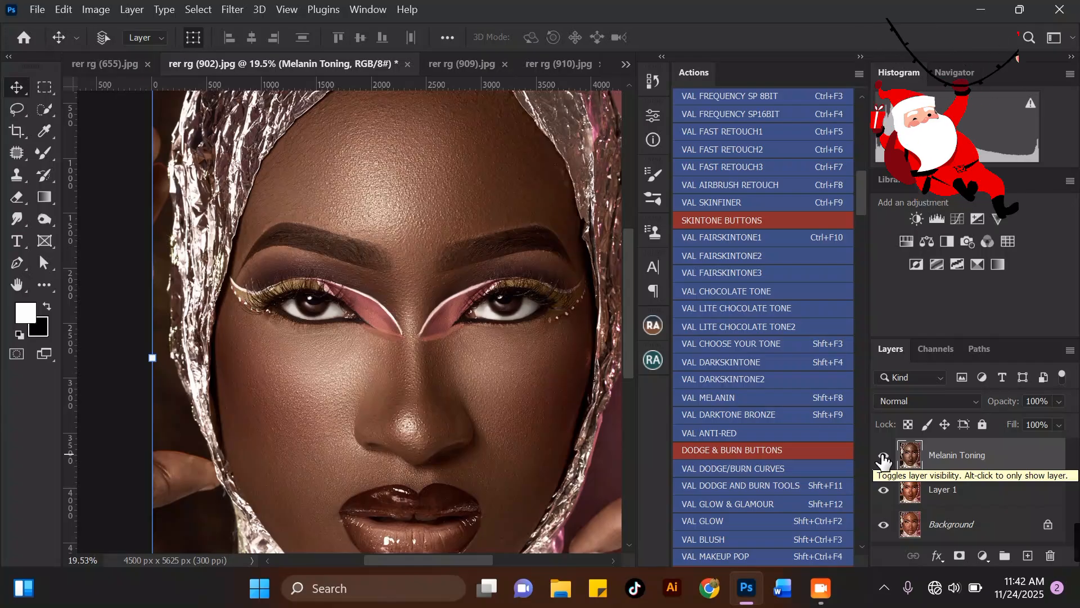
click(884, 456)
click(883, 490)
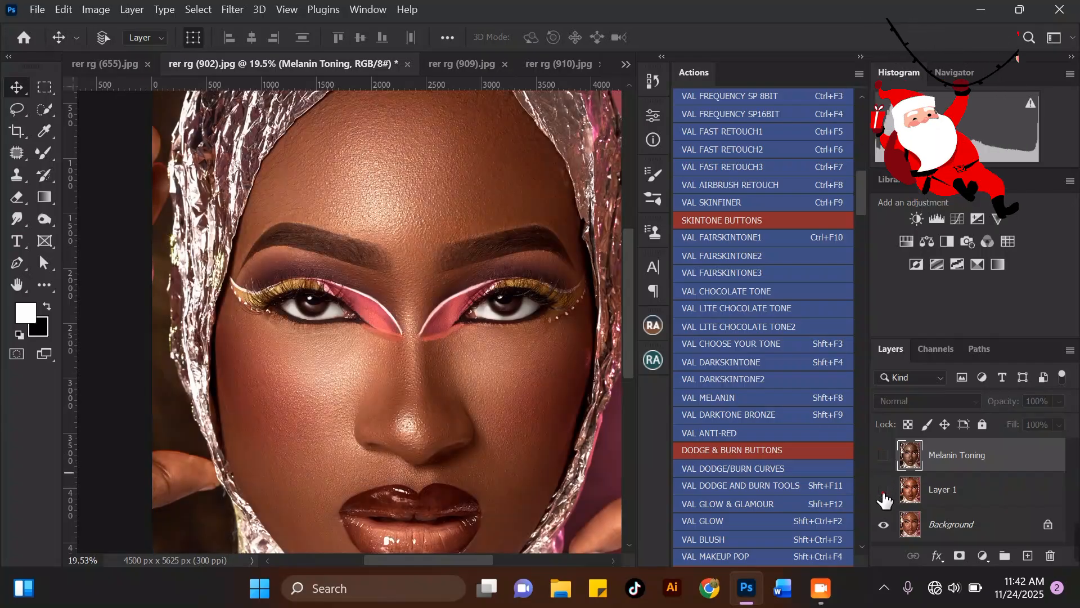
click(884, 490)
click(882, 456)
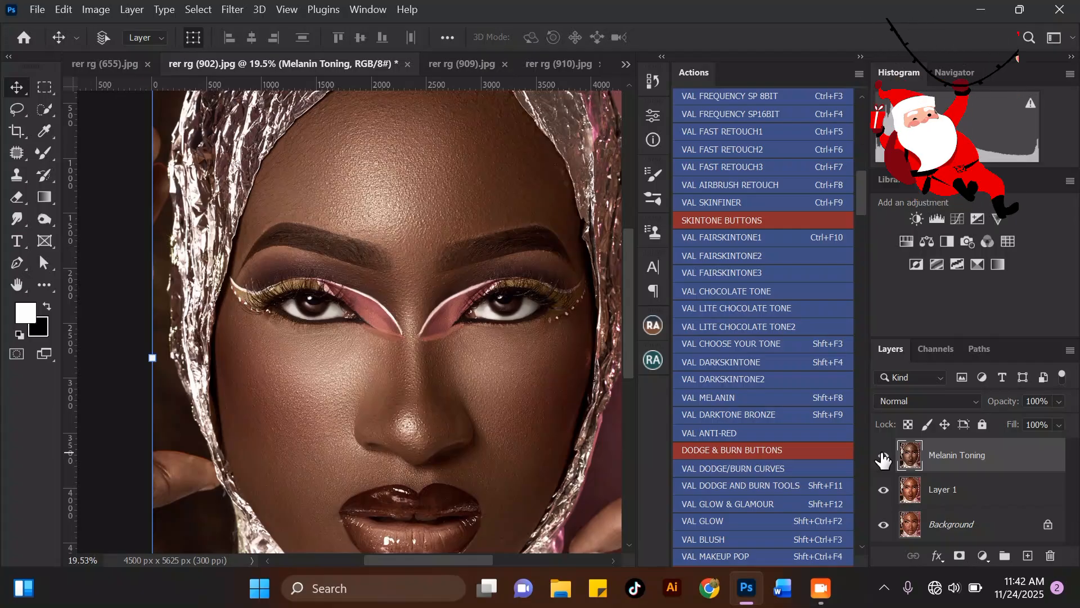
click(883, 456)
click(884, 490)
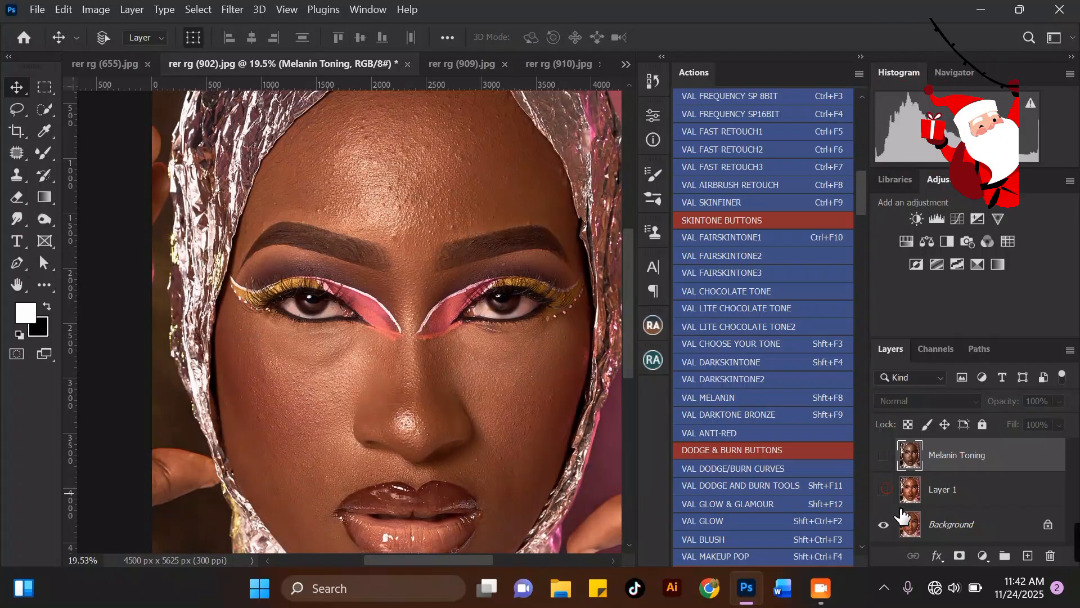
Step: Duplicate the Background layer twice, keeping Layer 1 and Melanin Toning hidden above the copies
click(979, 524)
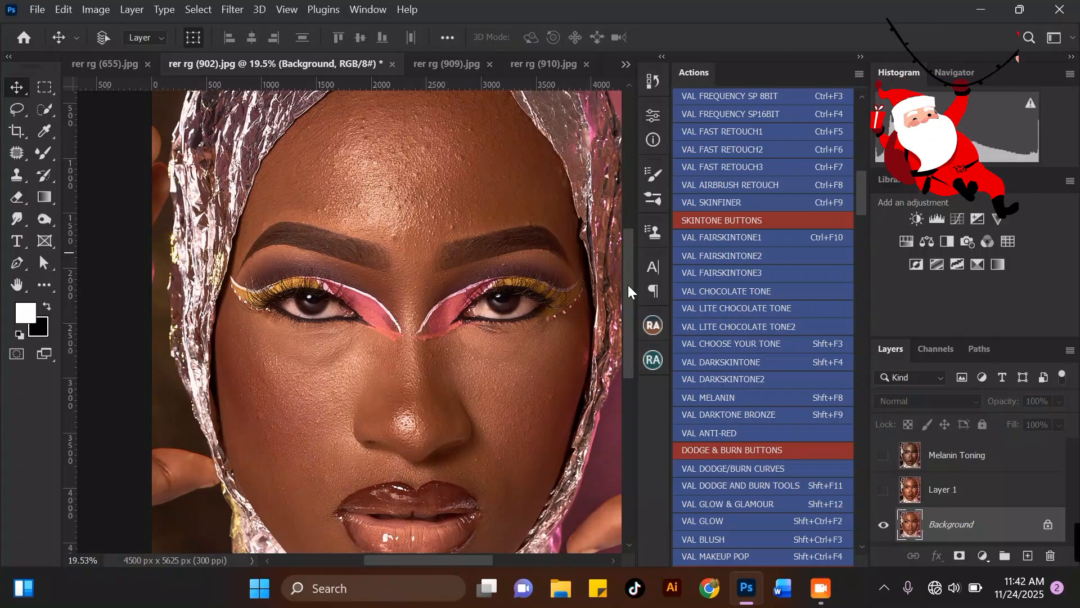
mouse_move(863, 190)
mouse_down()
mouse_move(838, 515)
mouse_move(821, 176)
mouse_move(804, 387)
mouse_move(826, 515)
mouse_move(822, 119)
mouse_move(815, 168)
mouse_up()
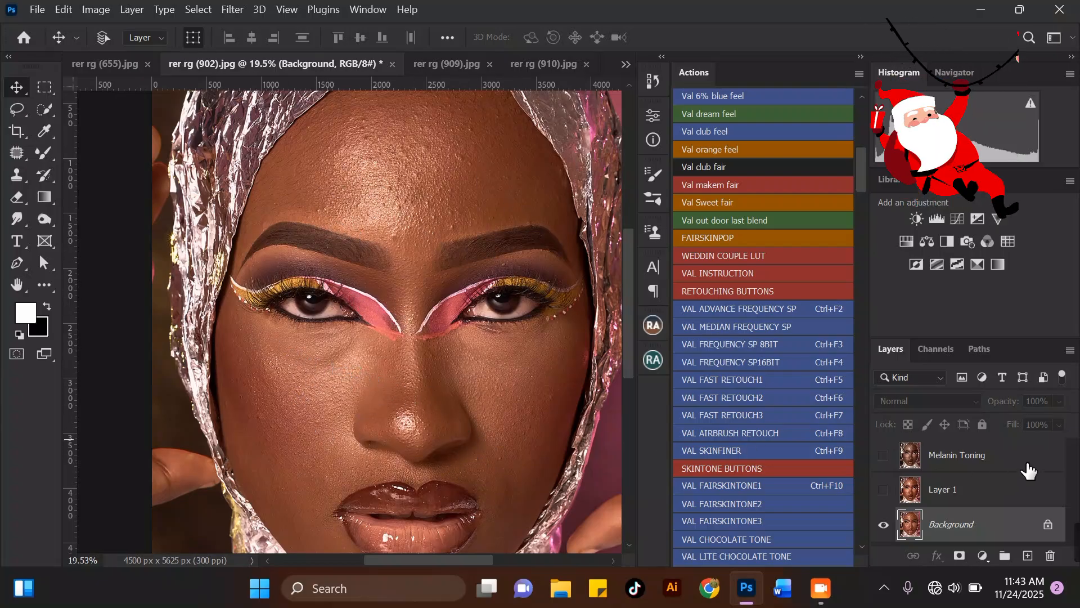
click(984, 522)
key(ctrl+j)
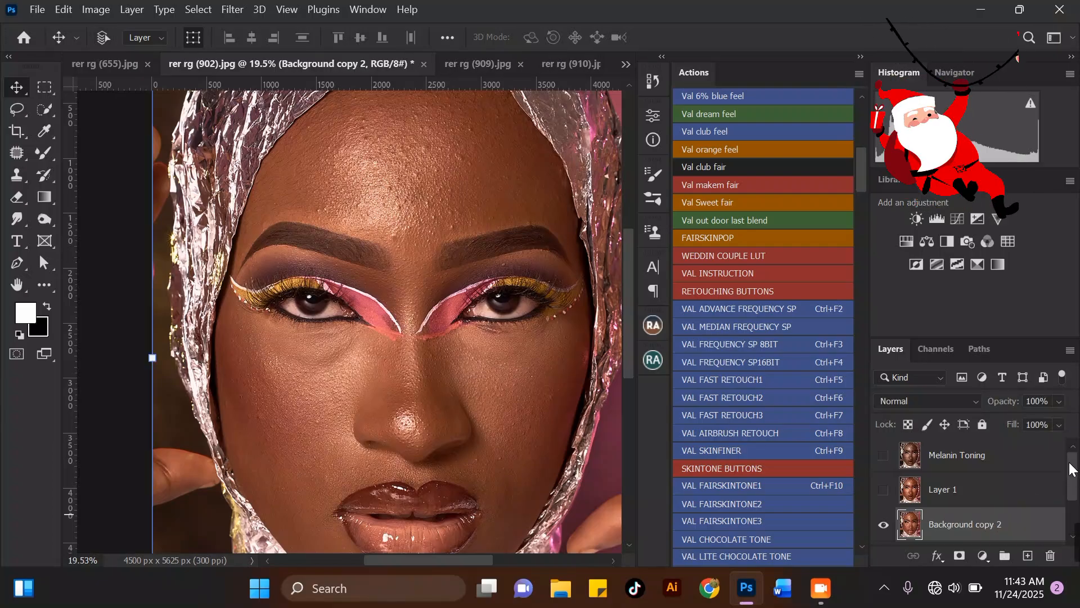
drag(1071, 470, 1071, 496)
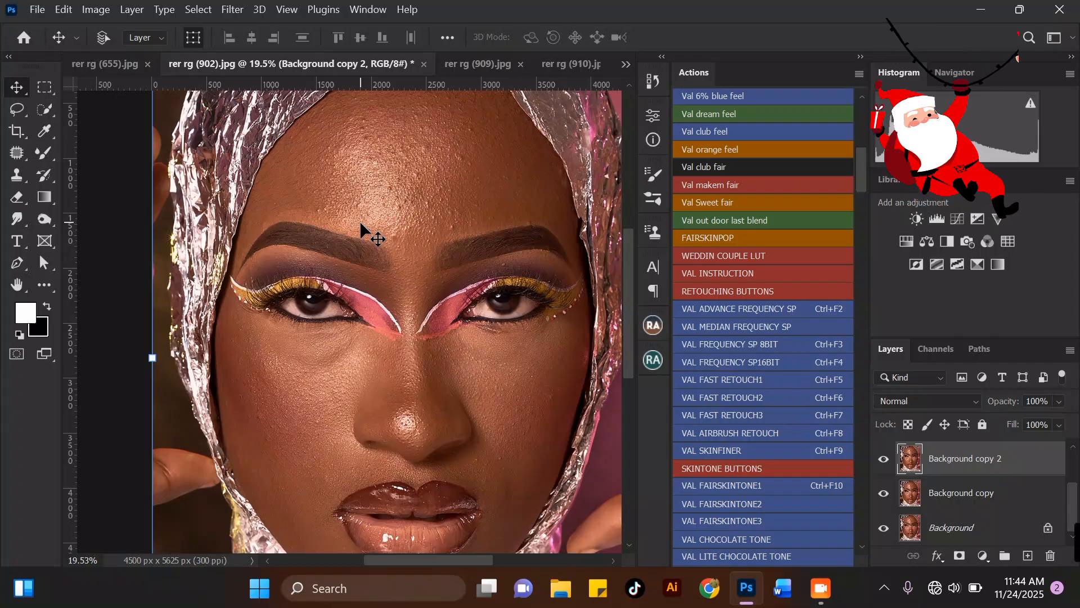
Step: Rename the lower background copy "tone" and the upper background copy "texture"
click(959, 498)
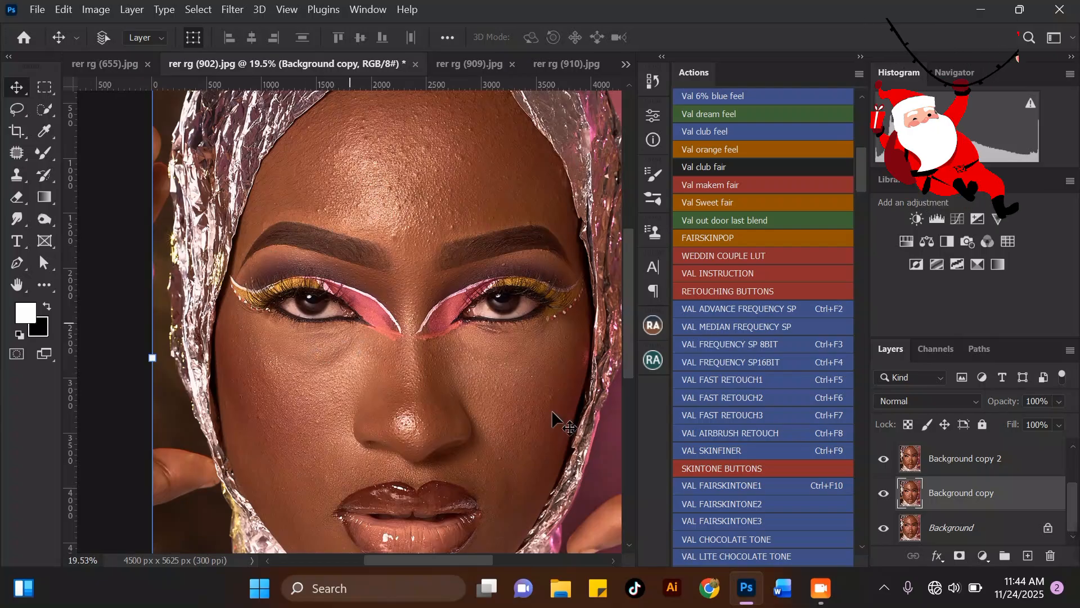
double_click(962, 495)
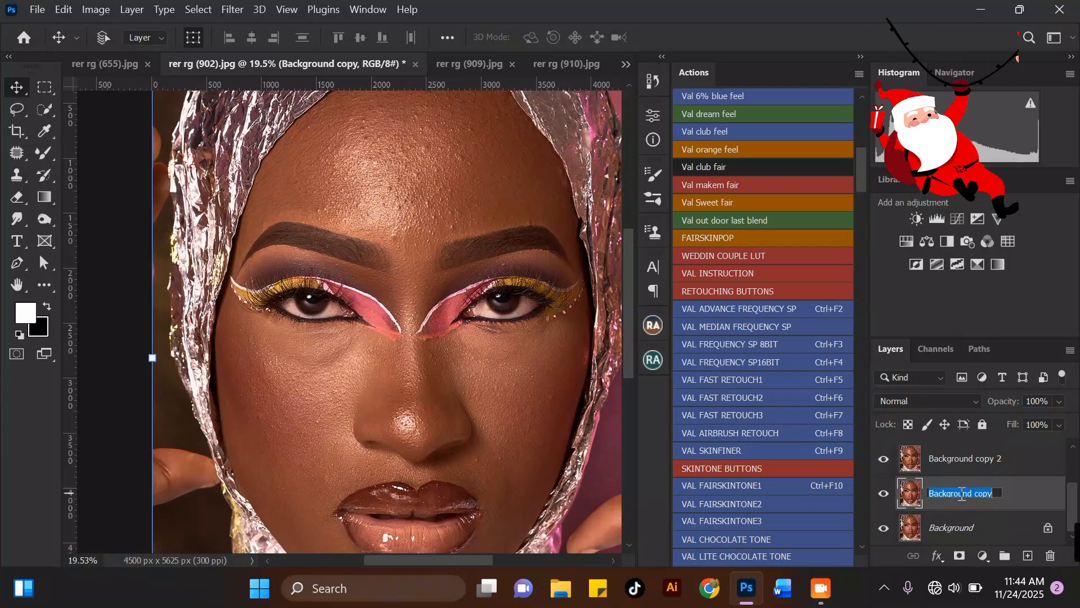
text(tone)
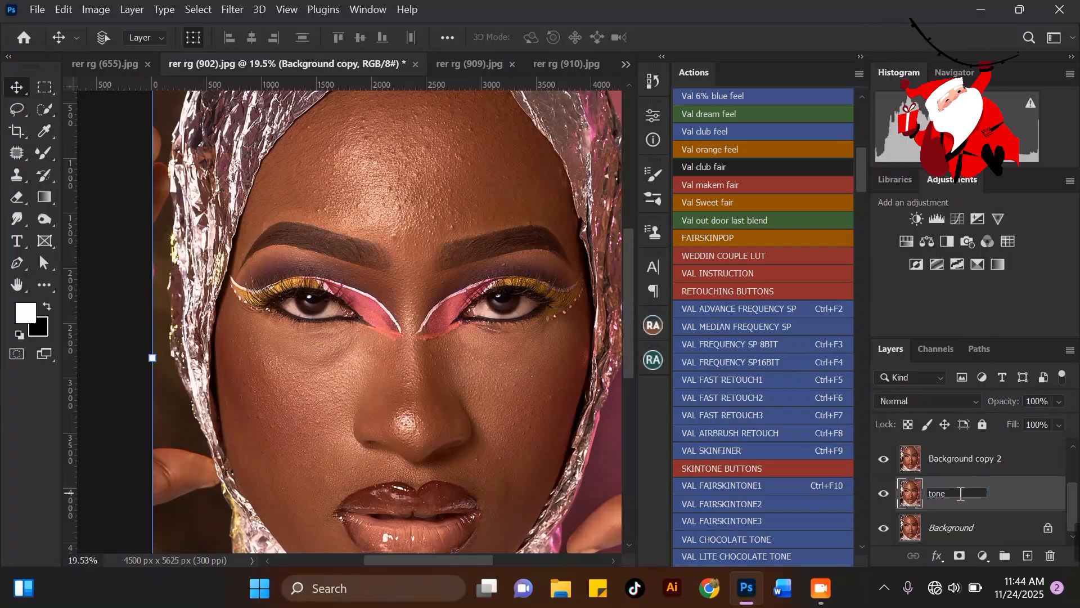
key(Return)
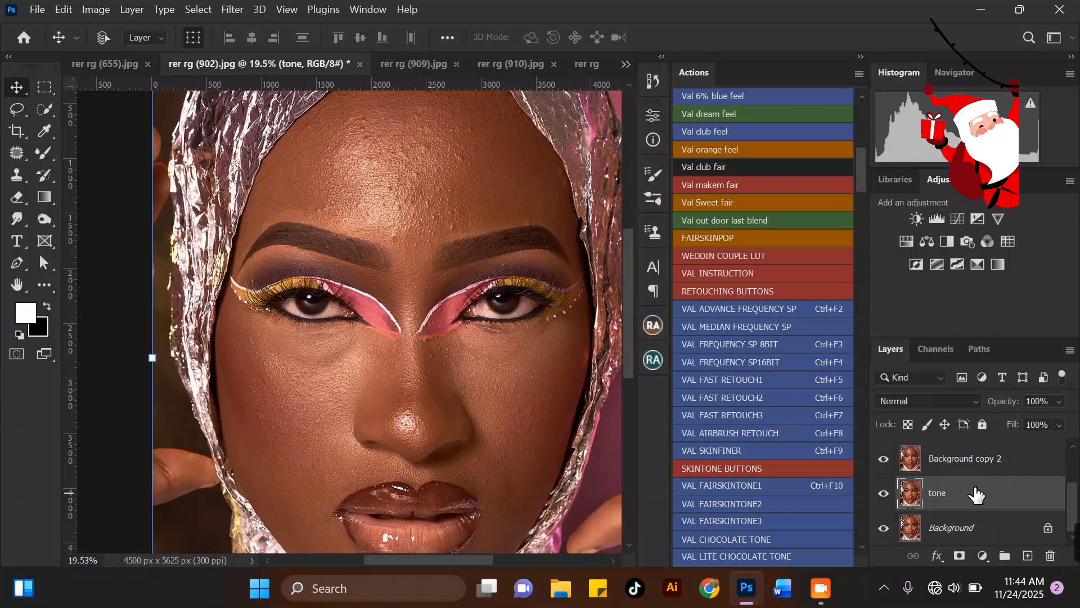
double_click(956, 458)
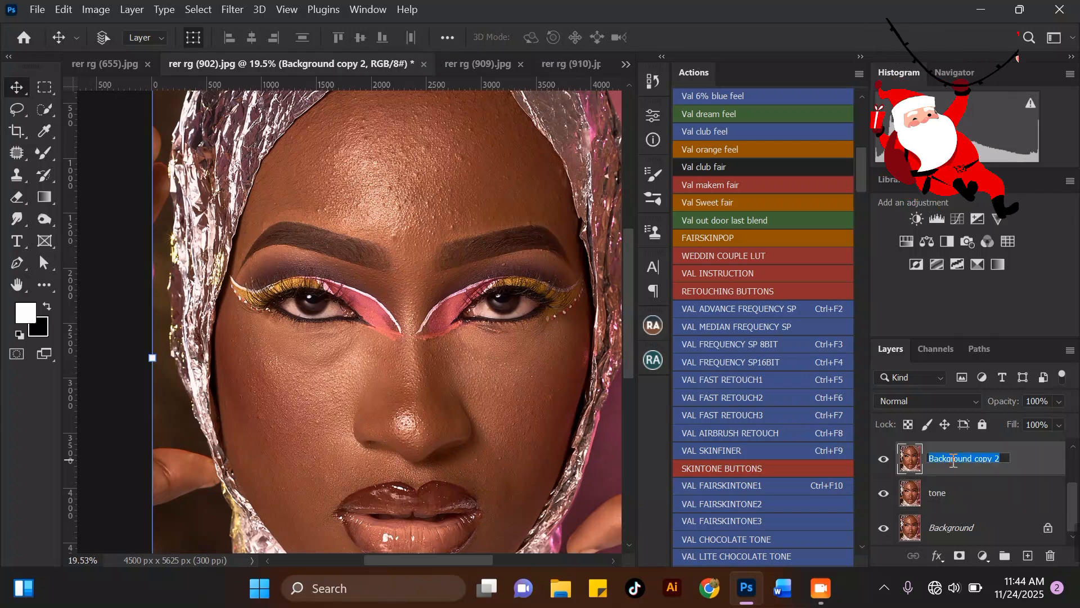
text(texture)
key(Return)
Step: Hide the texture layer and start a Gaussian Blur on the tone layer
click(884, 459)
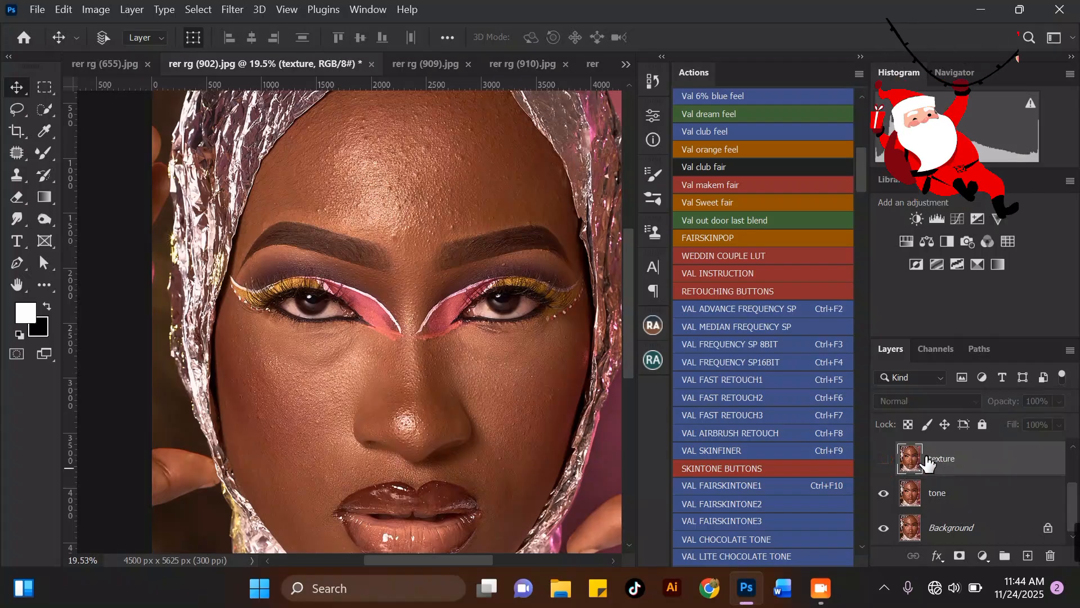
click(966, 495)
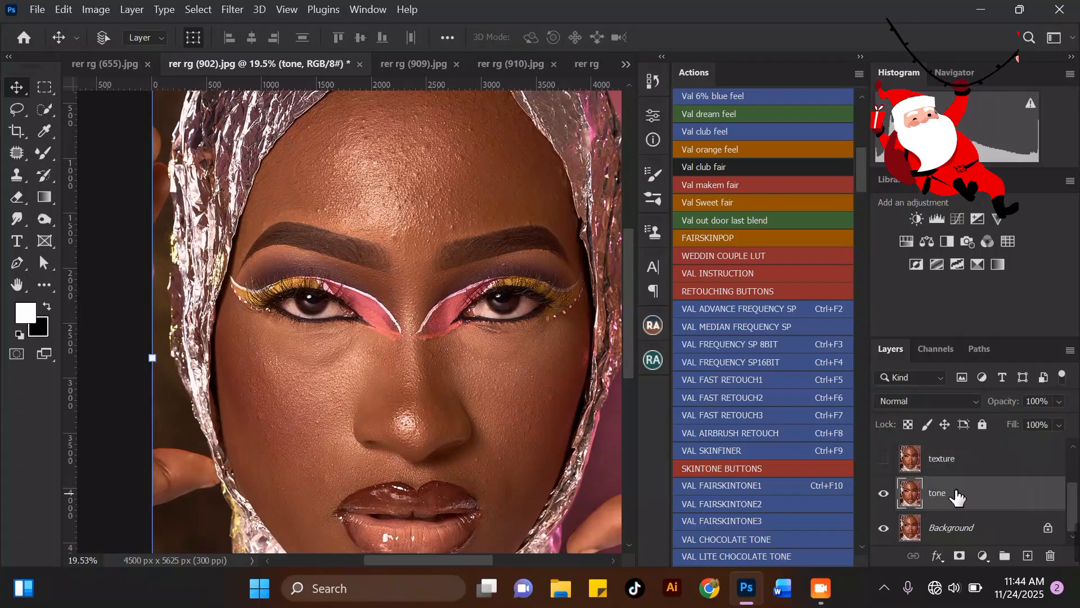
click(233, 9)
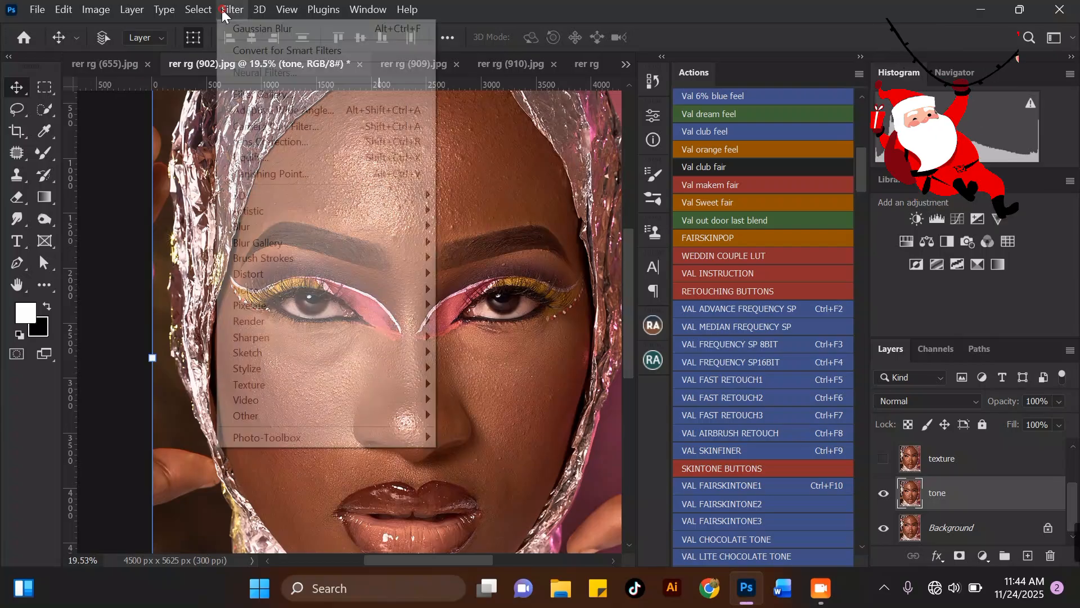
mouse_move(310, 226)
click(495, 285)
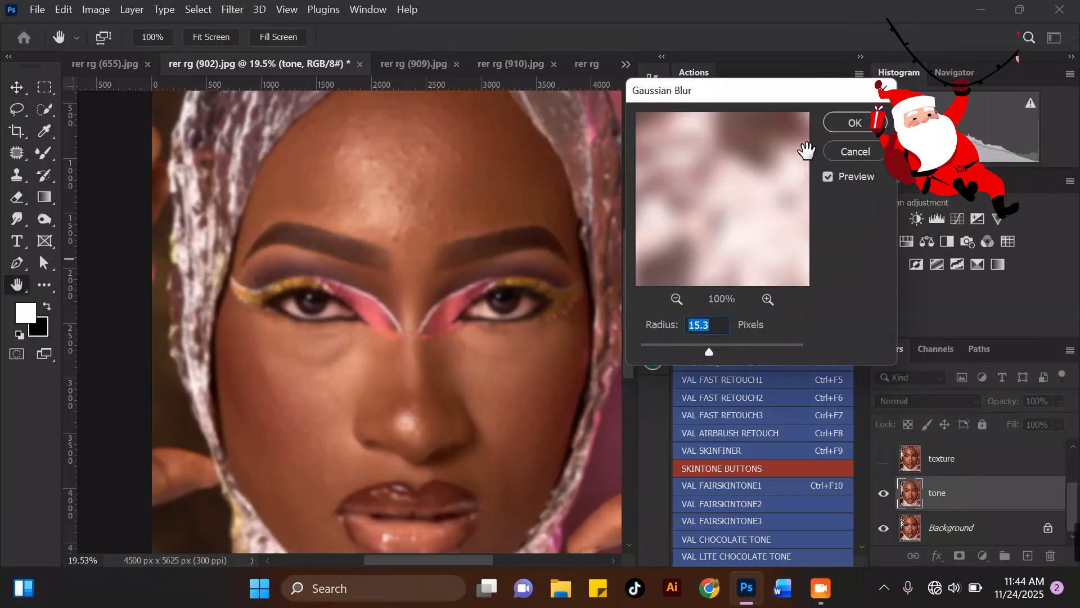
Step: Frame the forehead skin in the blur preview and apply the Gaussian Blur with a 13-pixel radius
click(679, 298)
click(679, 299)
click(679, 299)
click(768, 299)
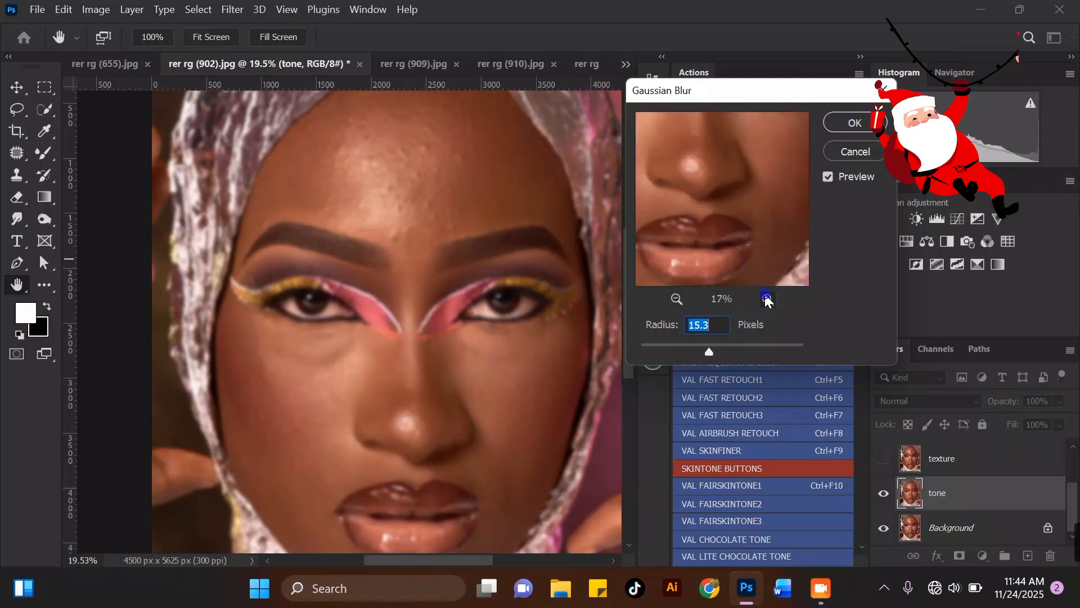
drag(718, 151, 749, 270)
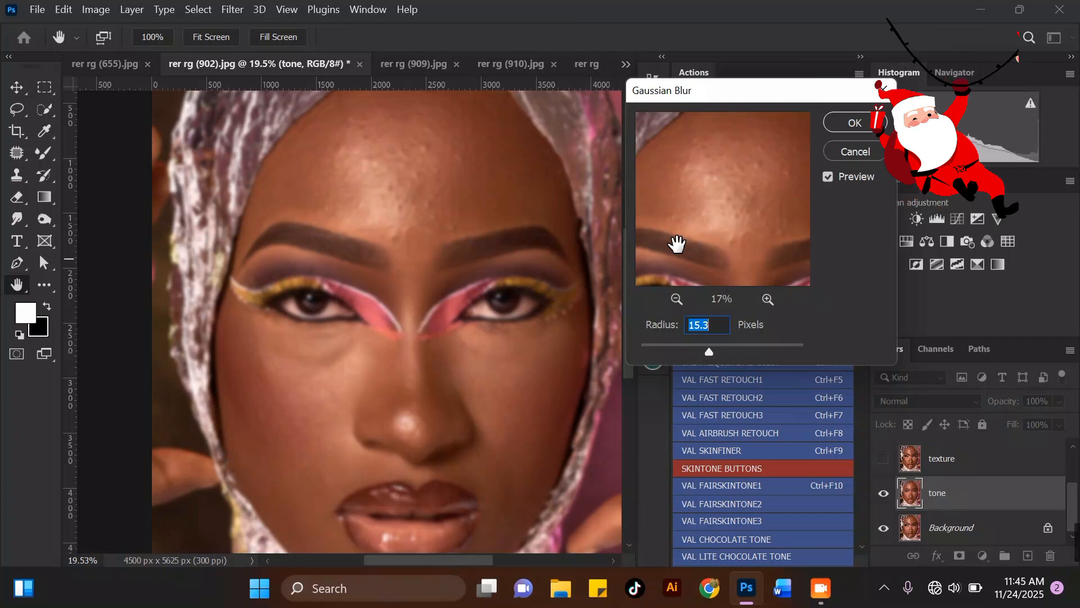
drag(709, 352, 708, 347)
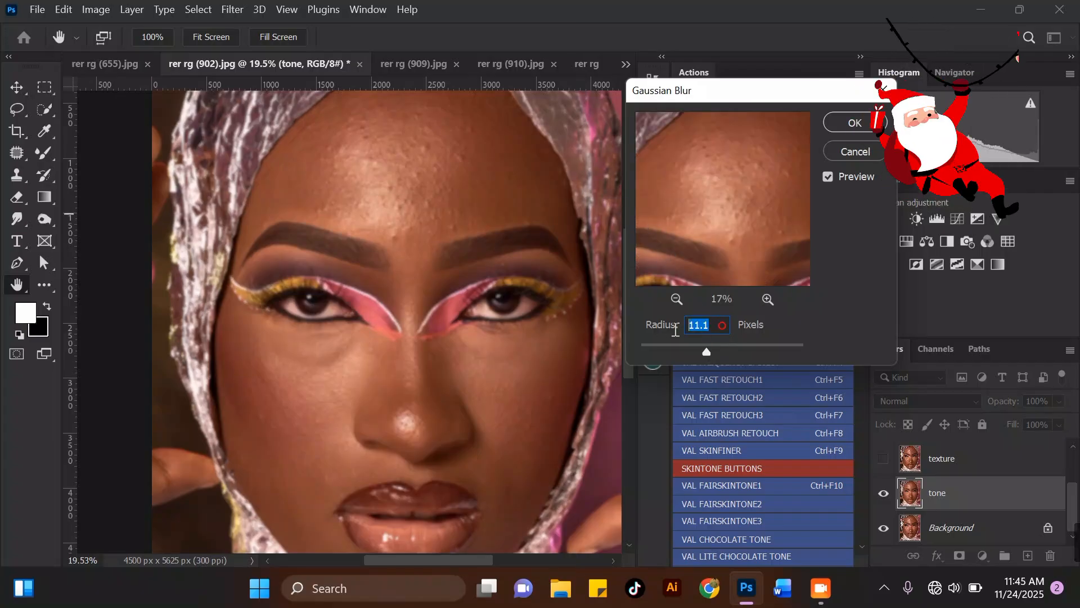
text(12)
text(13)
click(849, 122)
key(v)
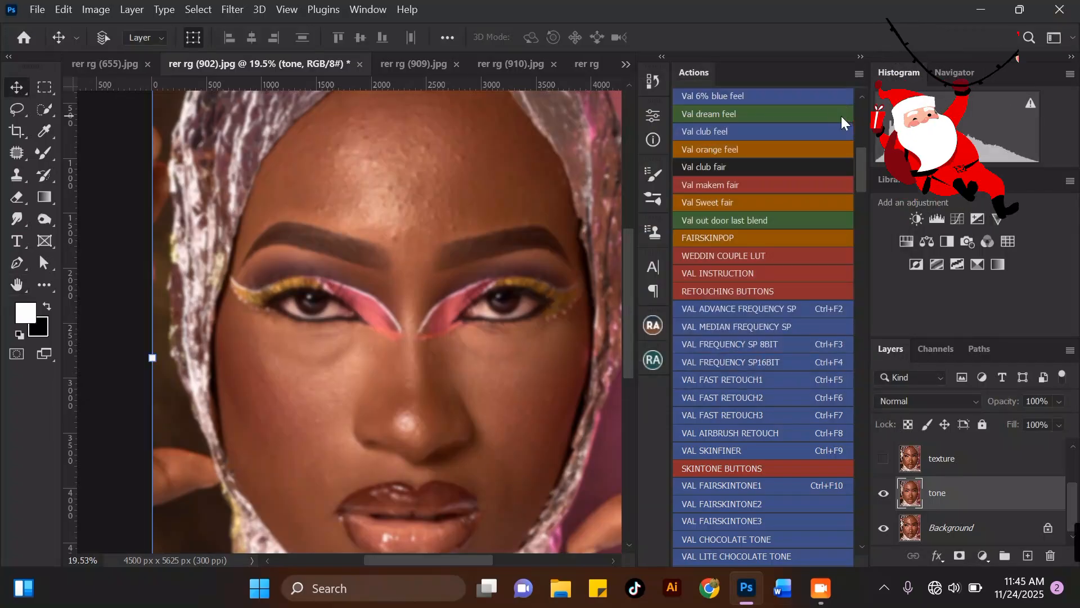
Step: Check the blurred skin over the face, then make the texture layer visible and select it
scroll(455, 262, down, 3)
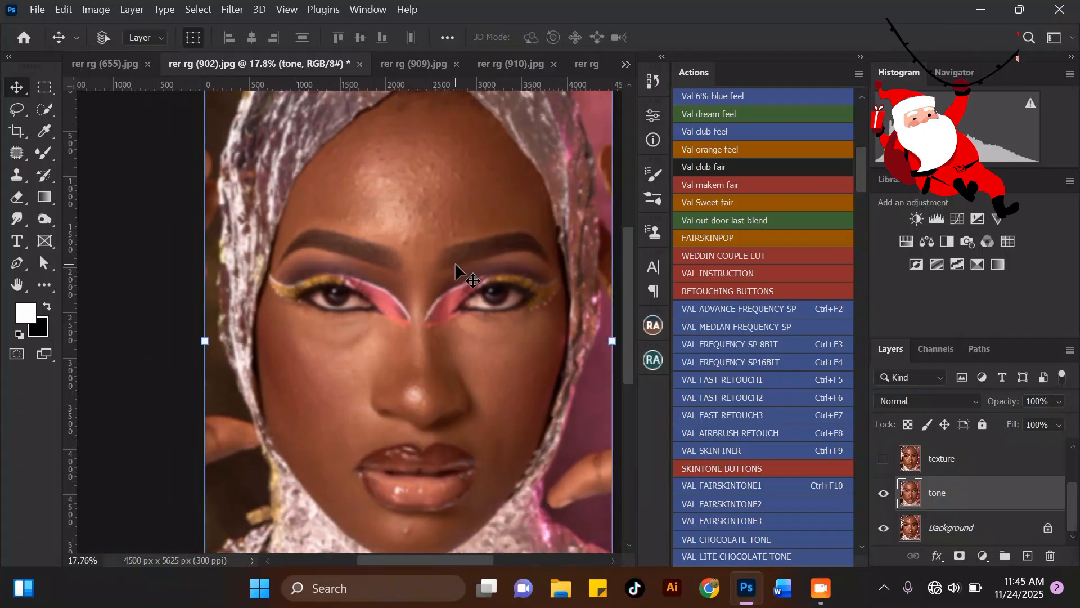
scroll(501, 249, up, 3)
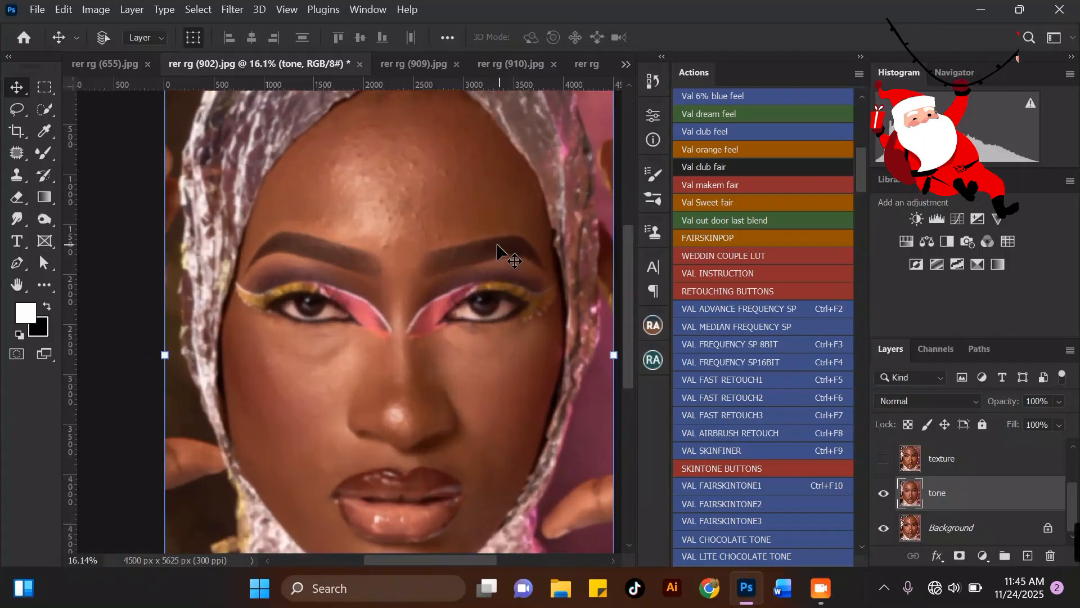
scroll(457, 221, down, 2)
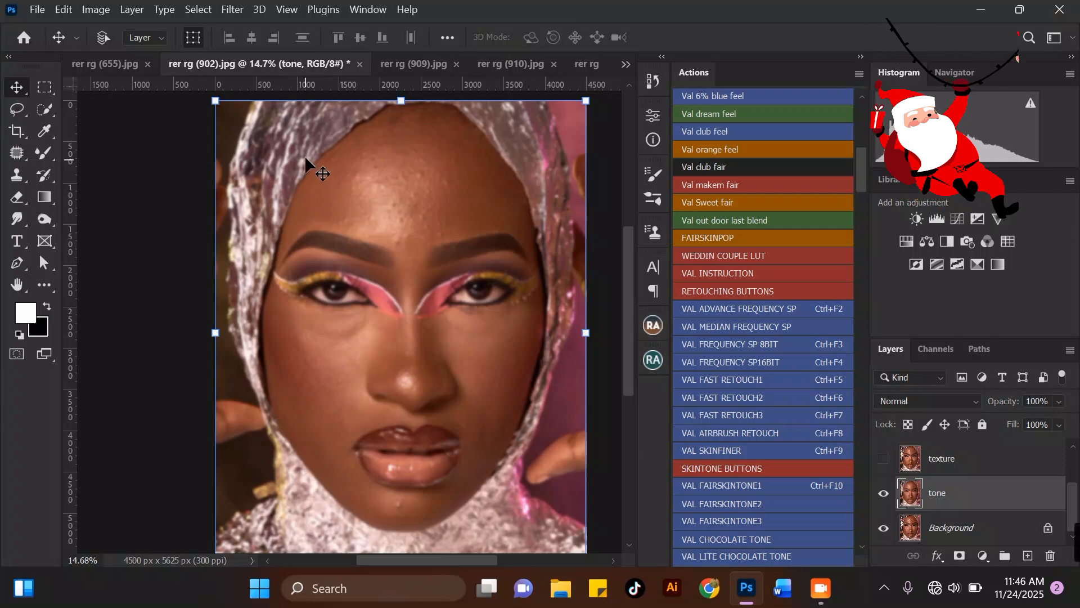
scroll(303, 216, up, 2)
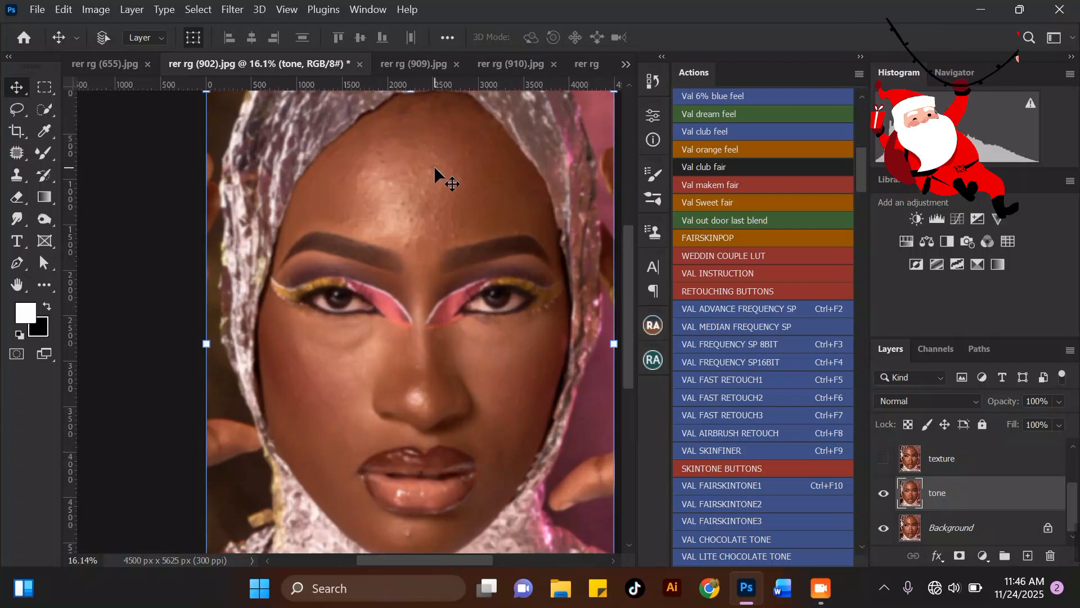
click(883, 459)
click(937, 459)
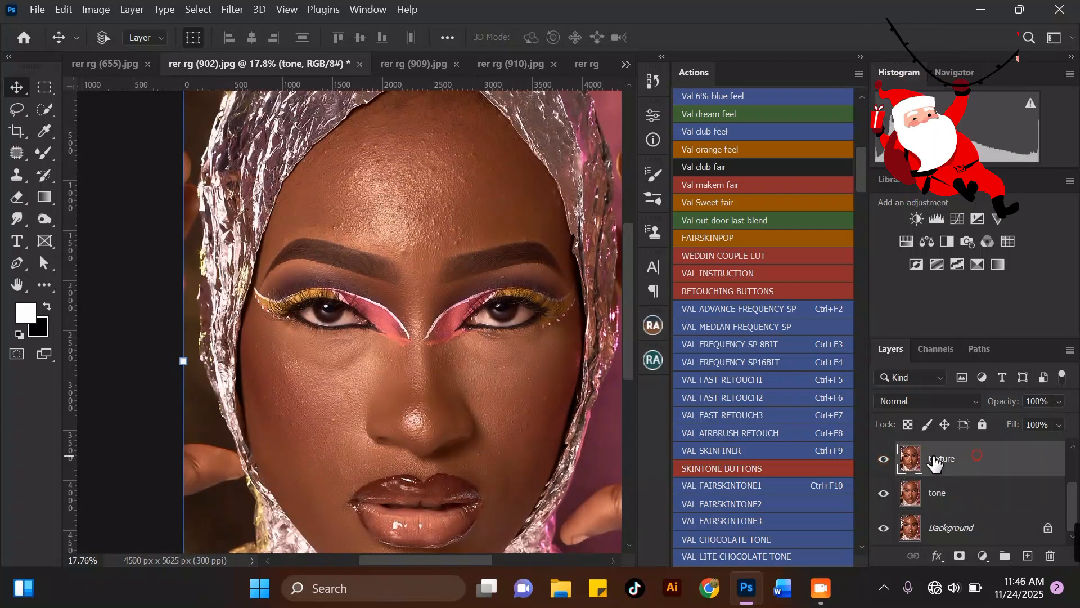
Step: Start Apply Image on the texture layer with the tone layer as its source
click(96, 10)
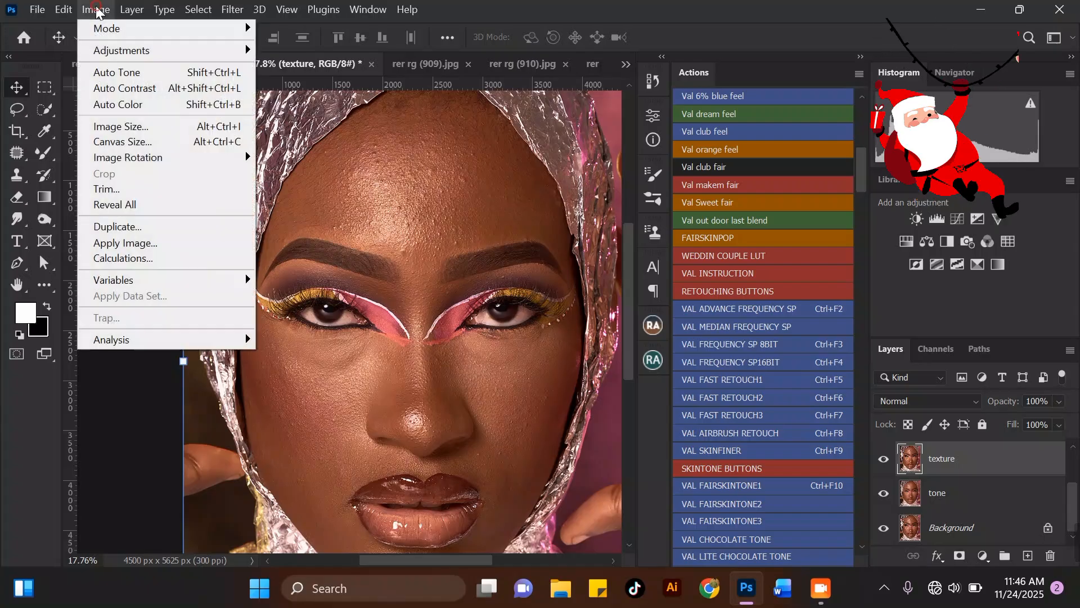
click(135, 243)
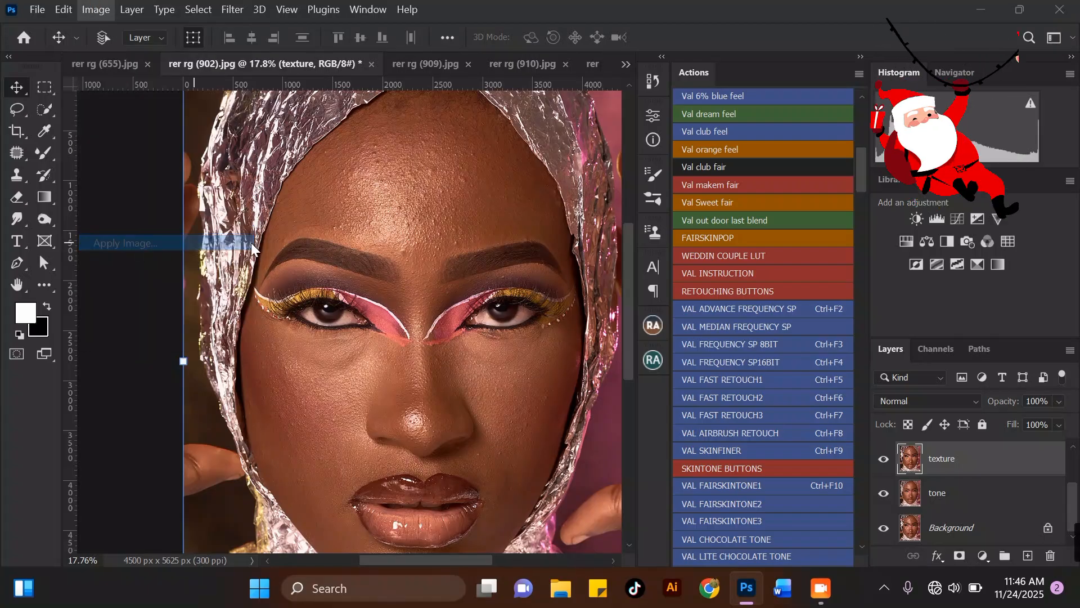
drag(529, 146, 576, 116)
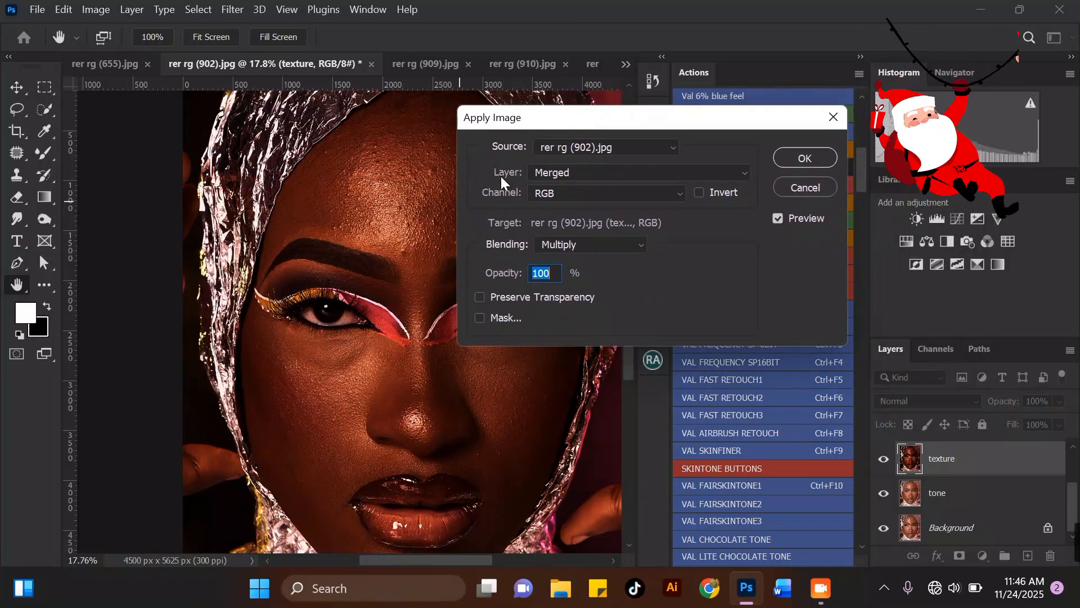
click(548, 177)
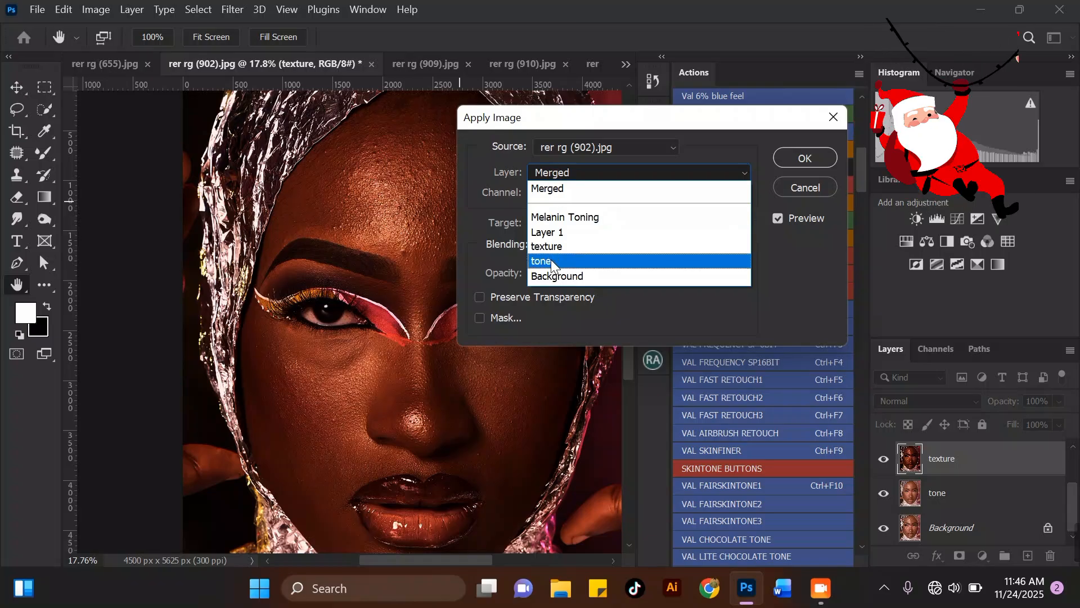
click(552, 258)
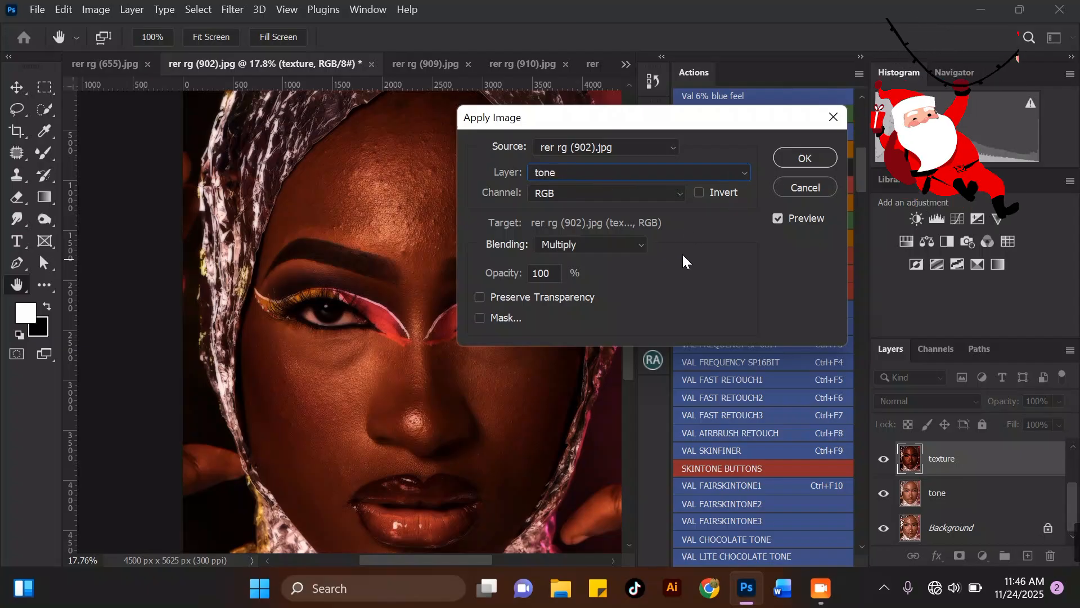
Step: Apply the image with Subtract blending, scale 2 and offset 128, and set the texture layer's blend mode to Linear Light
click(630, 243)
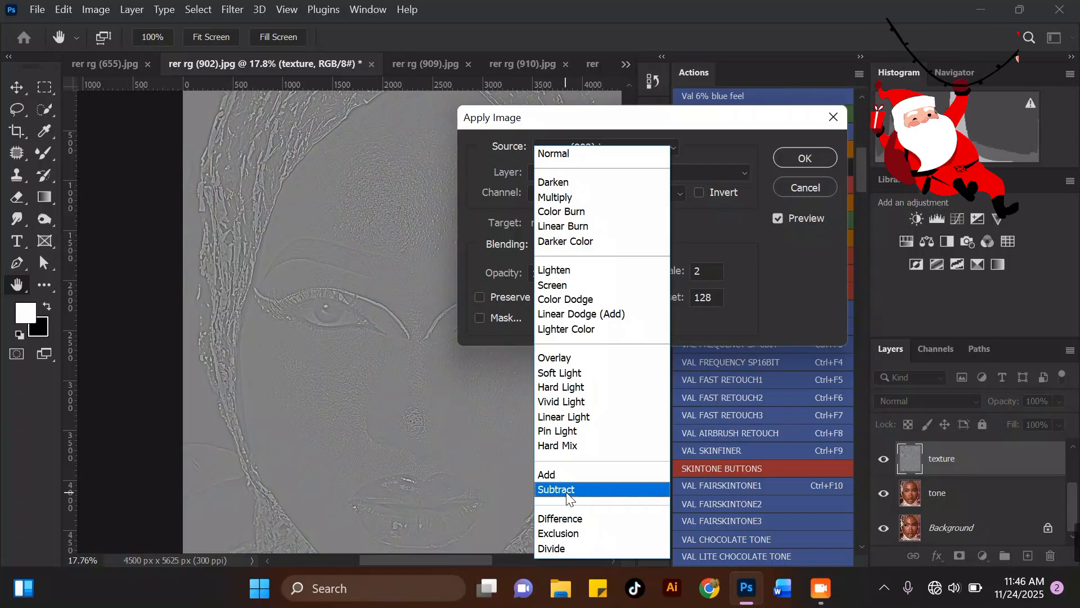
click(566, 489)
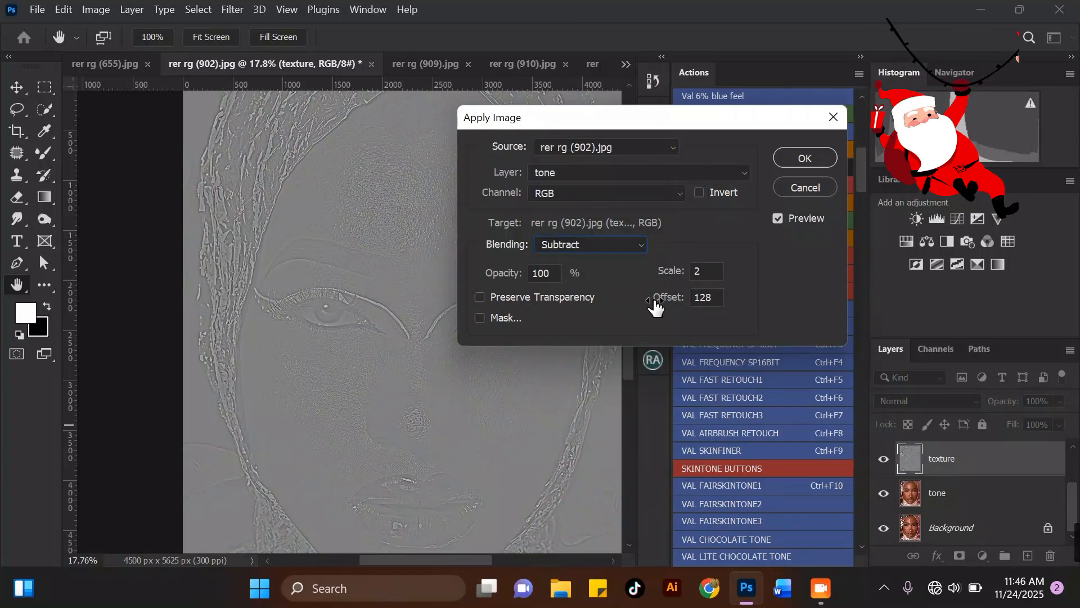
drag(631, 123, 740, 162)
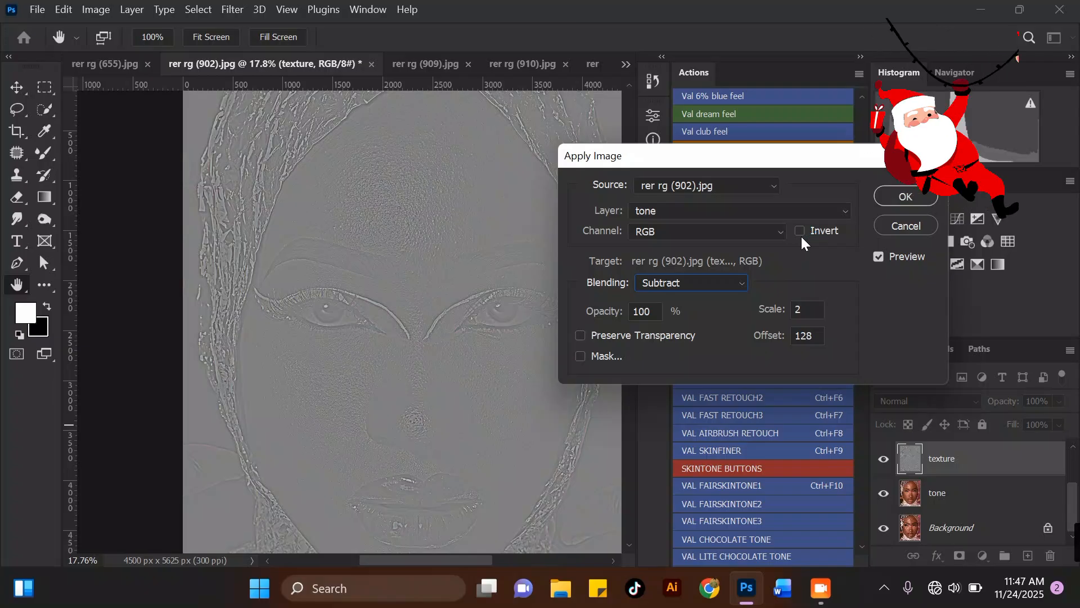
click(921, 195)
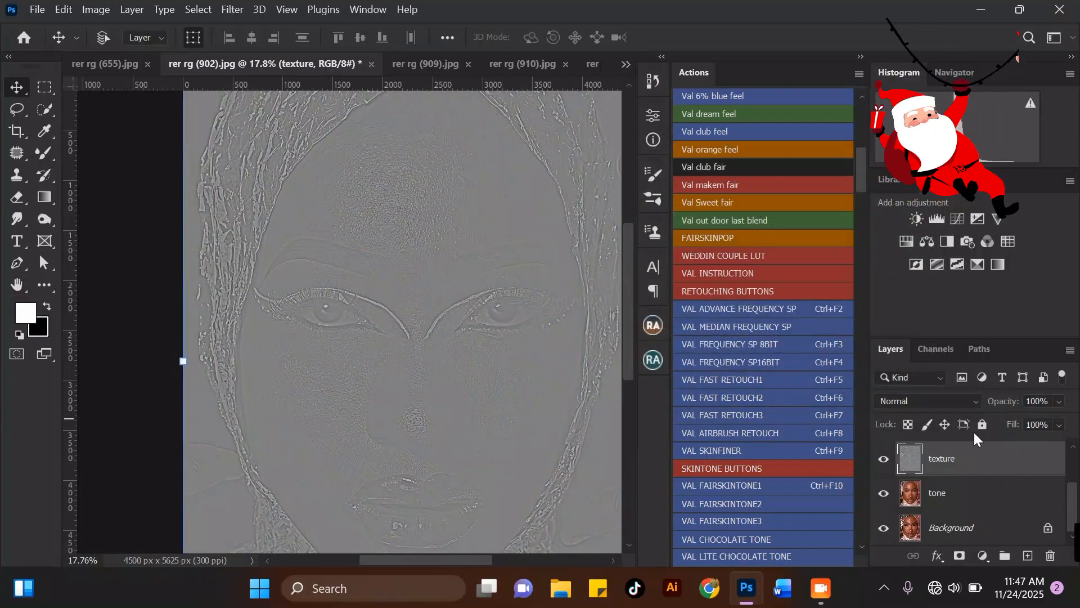
click(942, 400)
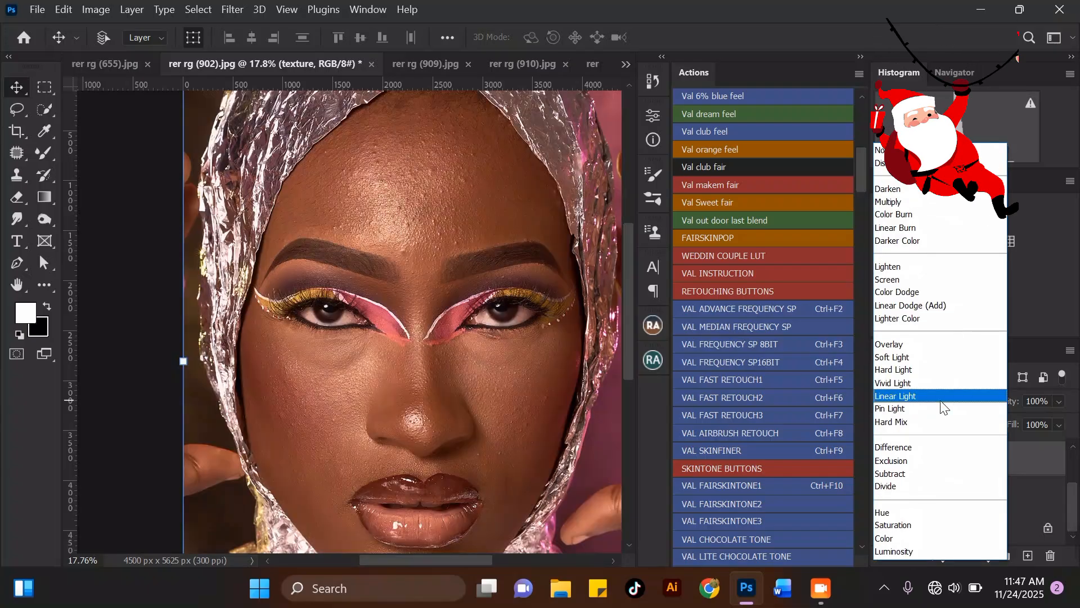
click(908, 396)
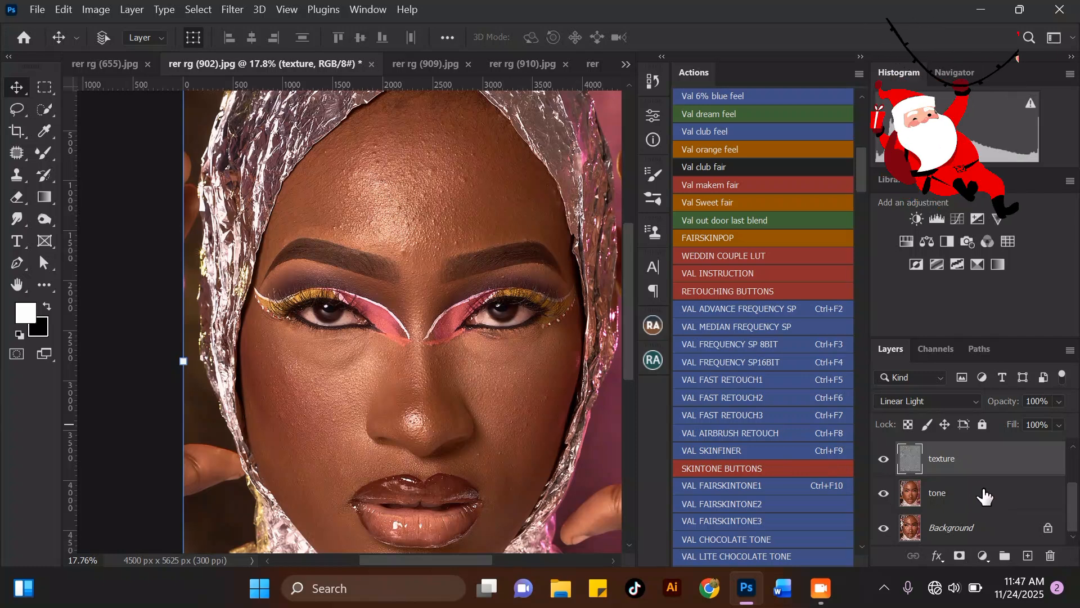
Step: Add a new empty layer above the tone layer and name it "brush here"
click(950, 498)
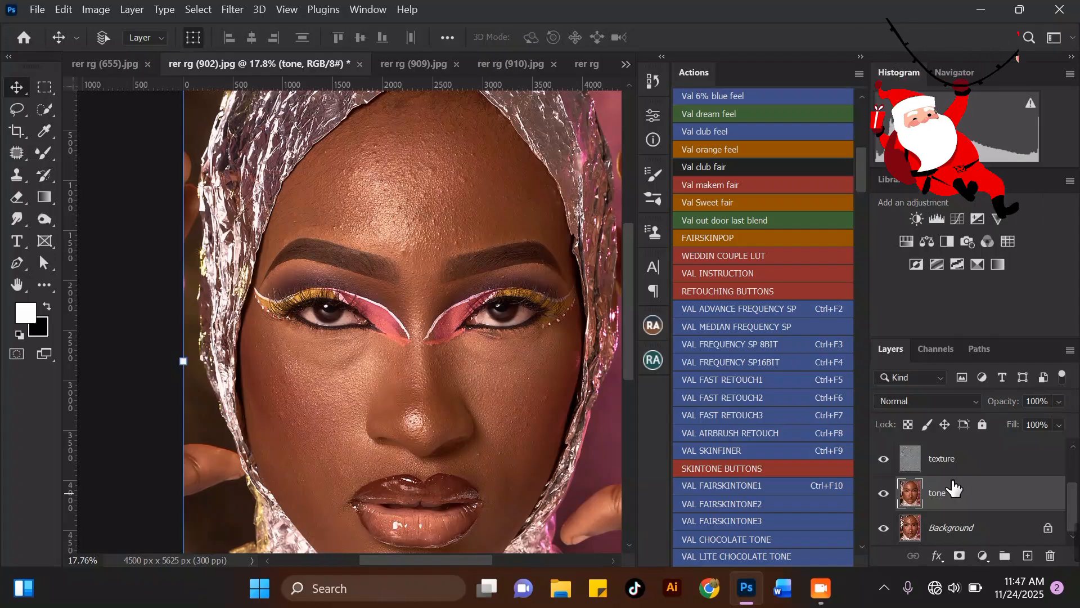
click(1029, 559)
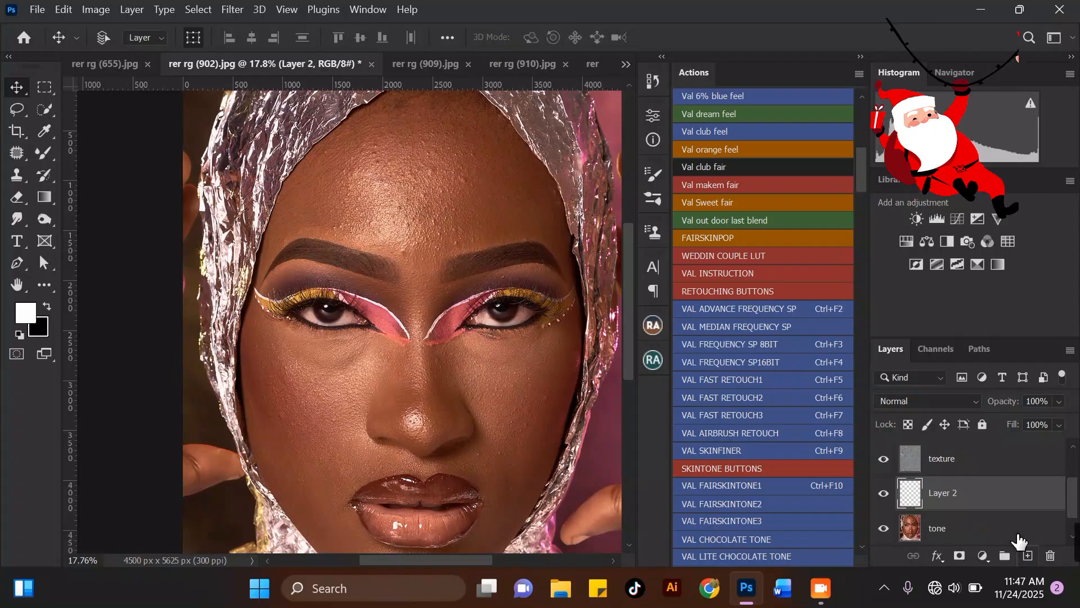
double_click(943, 495)
text(b)
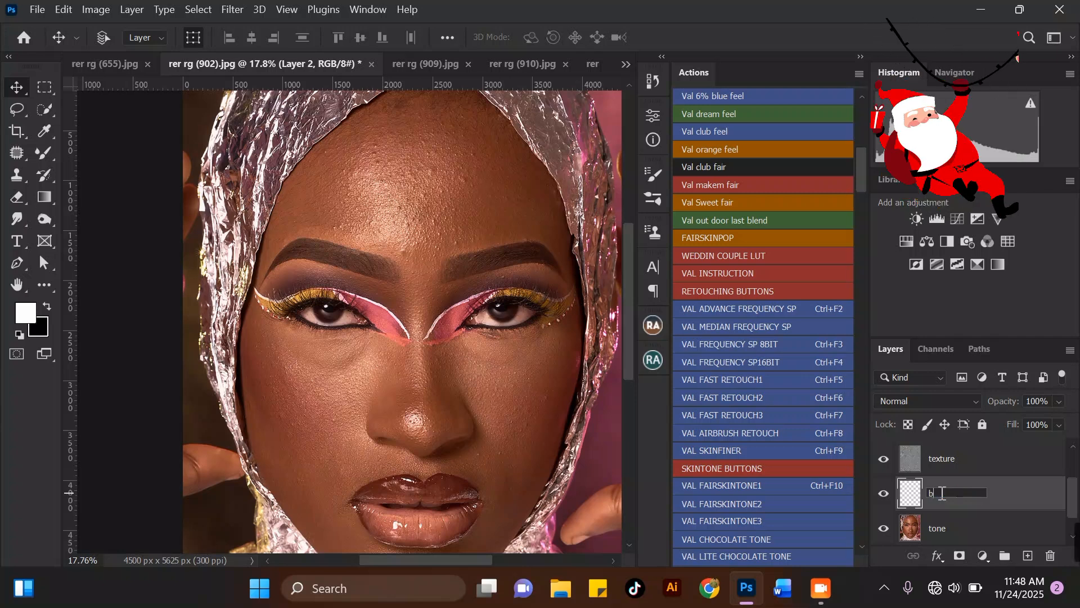
text(rush here)
key(Return)
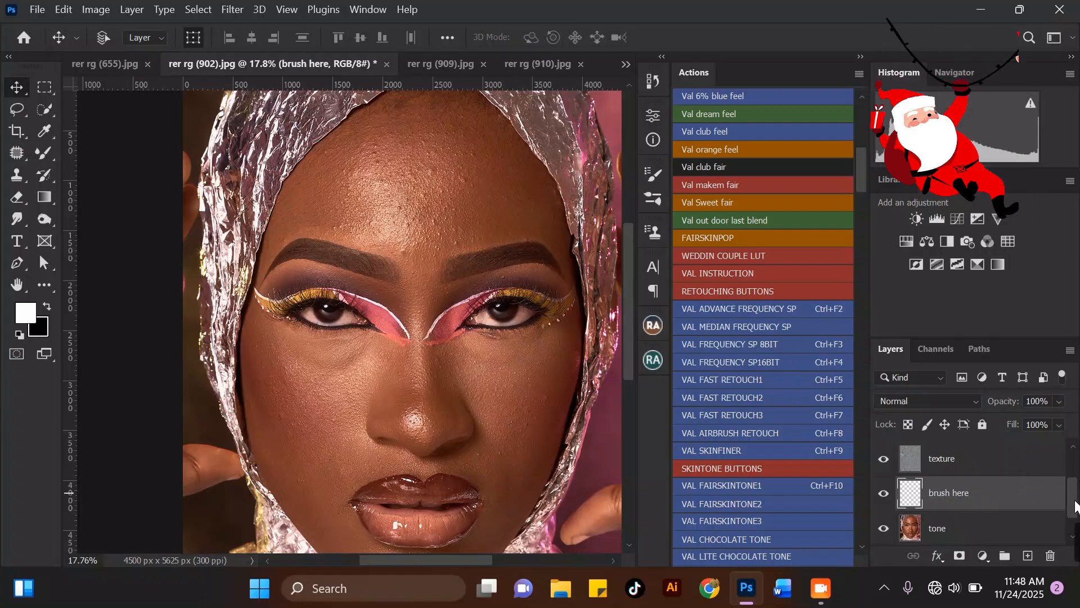
Step: Group the texture, brush here and tone layers and name the group "fs"
mouse_move(1076, 505)
mouse_down()
mouse_move(1076, 515)
mouse_move(1075, 474)
mouse_up()
ctrl+click(1048, 505)
ctrl+click(1015, 491)
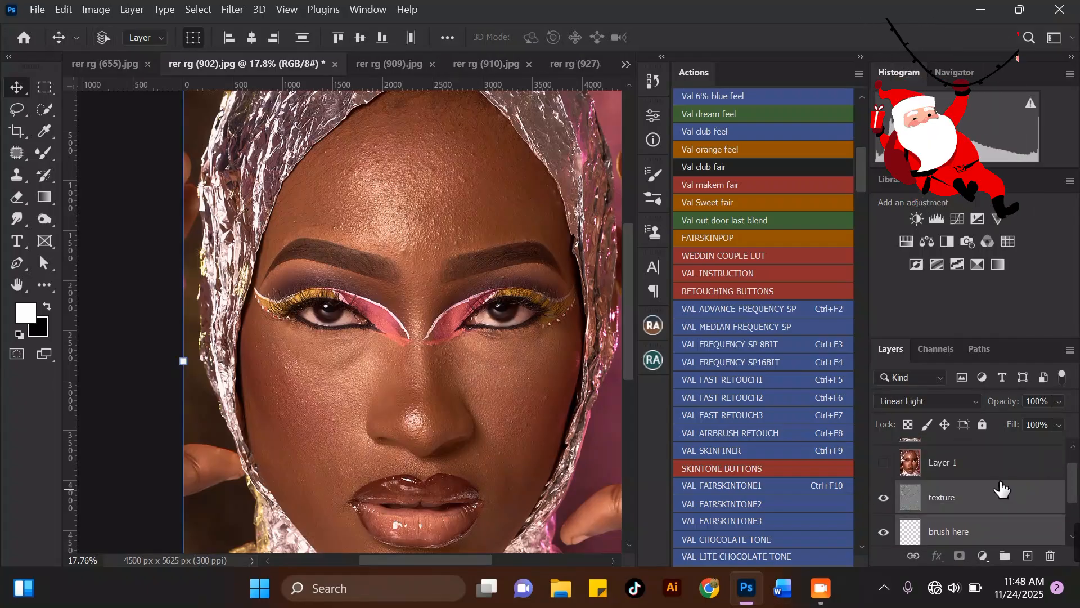
key(ctrl+g)
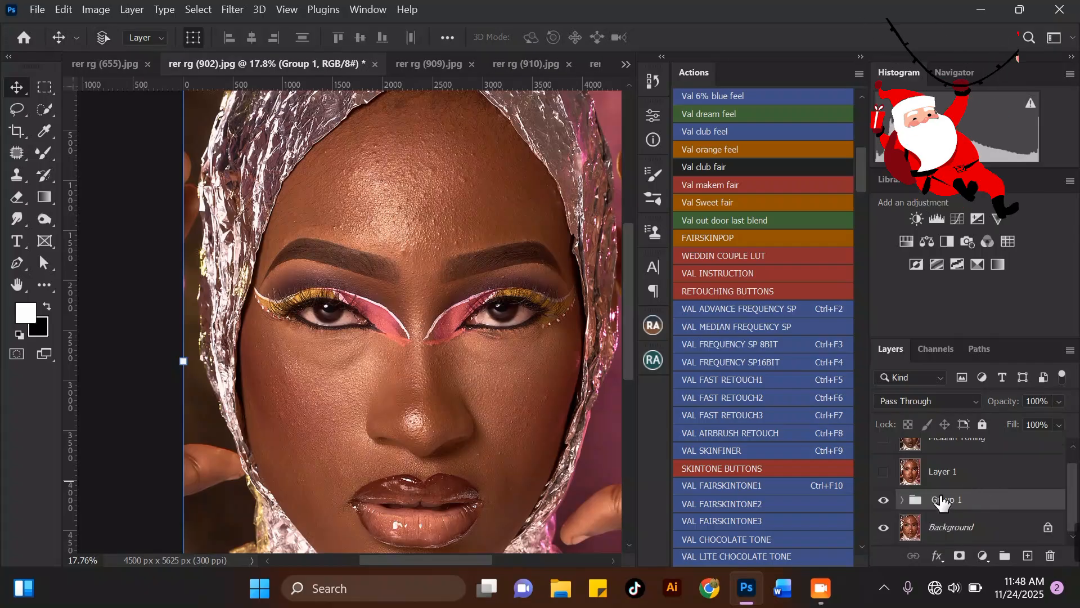
double_click(945, 499)
text(fs)
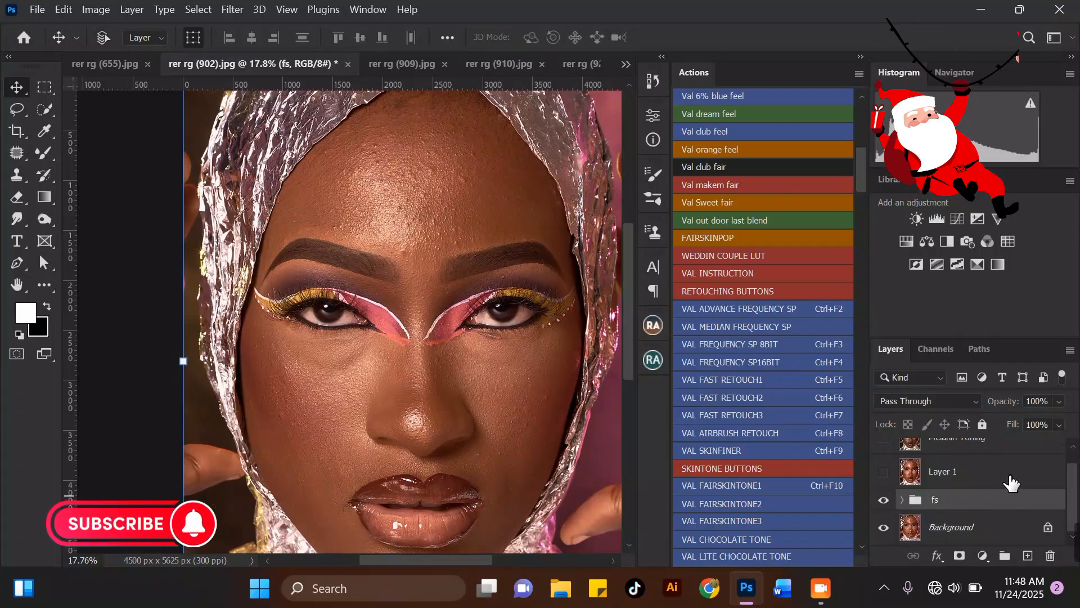
Step: Expand the fs group, select the brush here layer and activate the Mixer Brush tool
click(904, 501)
drag(1073, 480, 1073, 514)
click(982, 481)
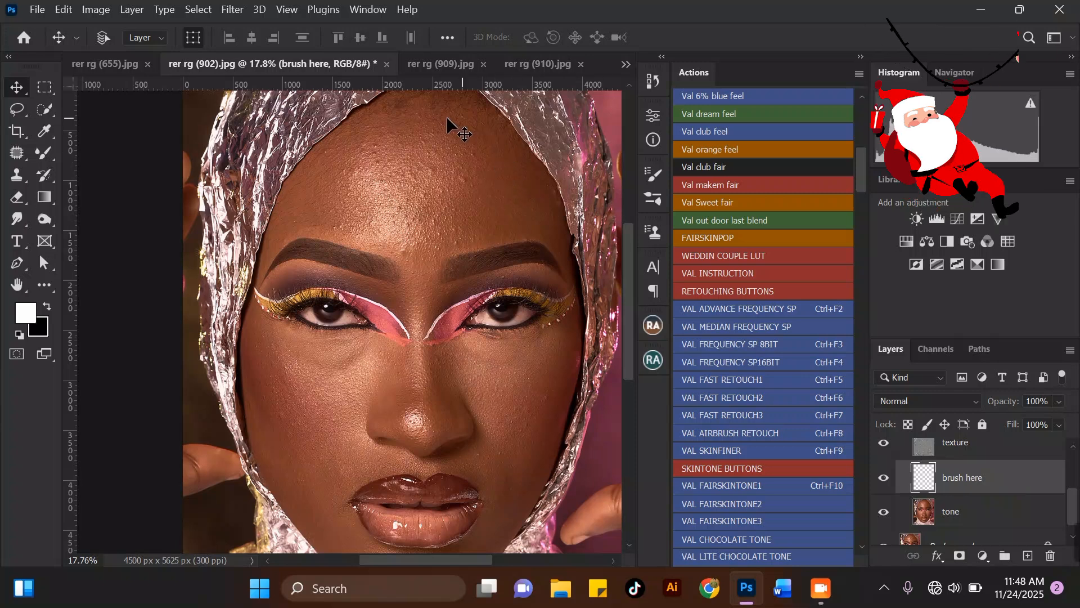
scroll(447, 116, up, 4)
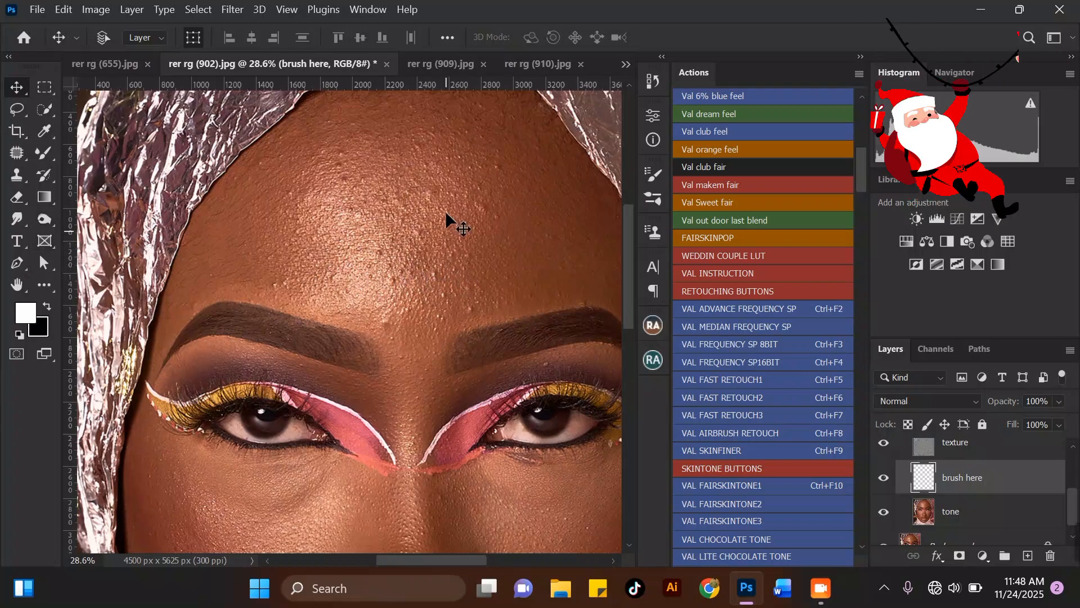
click(46, 149)
right_click(46, 150)
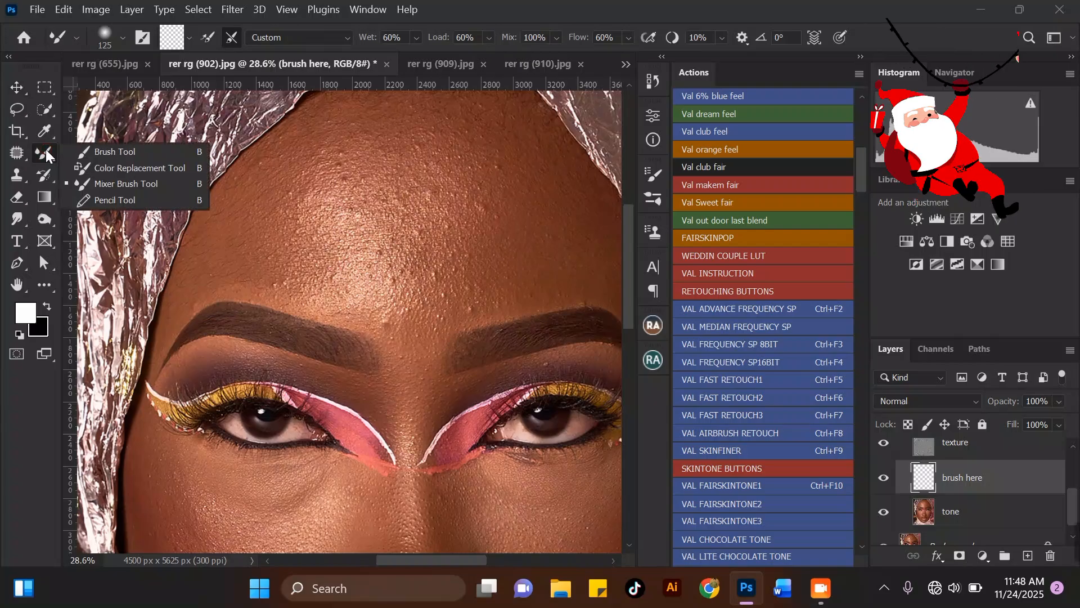
click(123, 184)
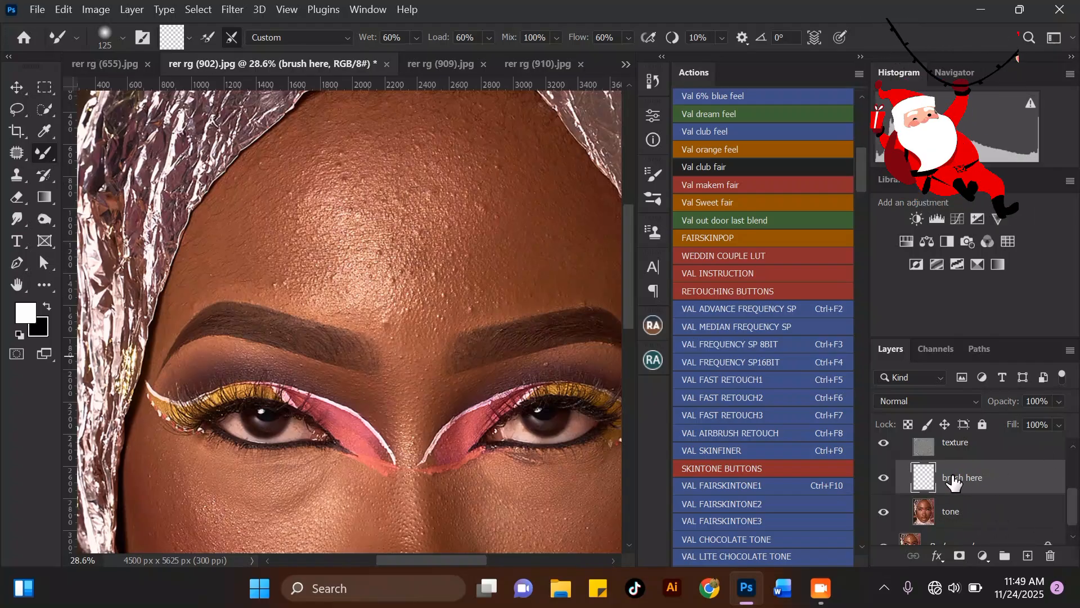
Step: Choose the Soft Round tip for the Mixer Brush, check its tip settings and clean the brush
click(120, 38)
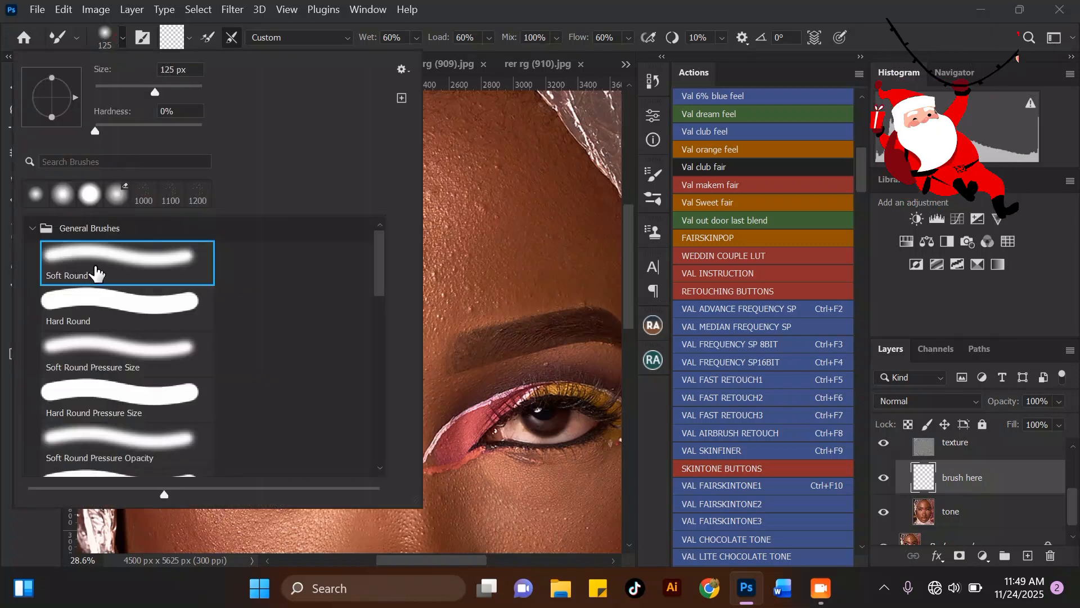
double_click(86, 248)
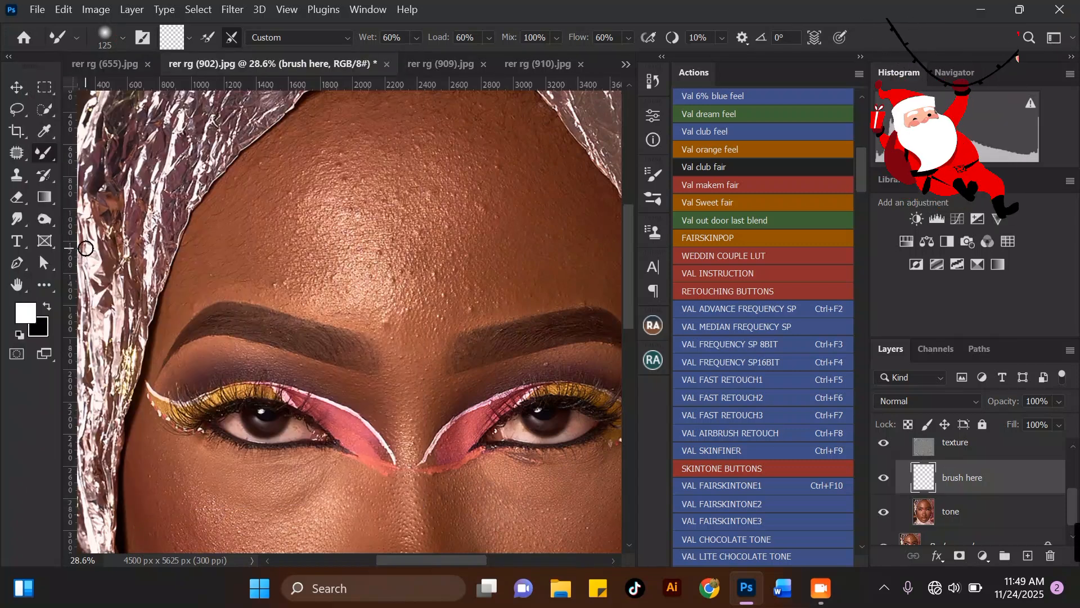
click(146, 34)
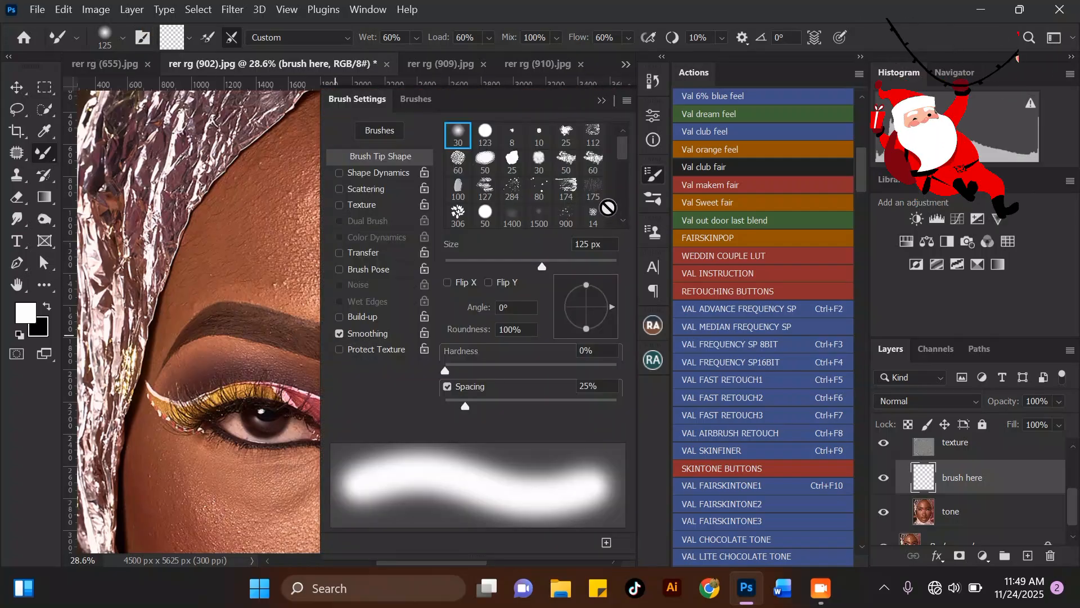
click(603, 99)
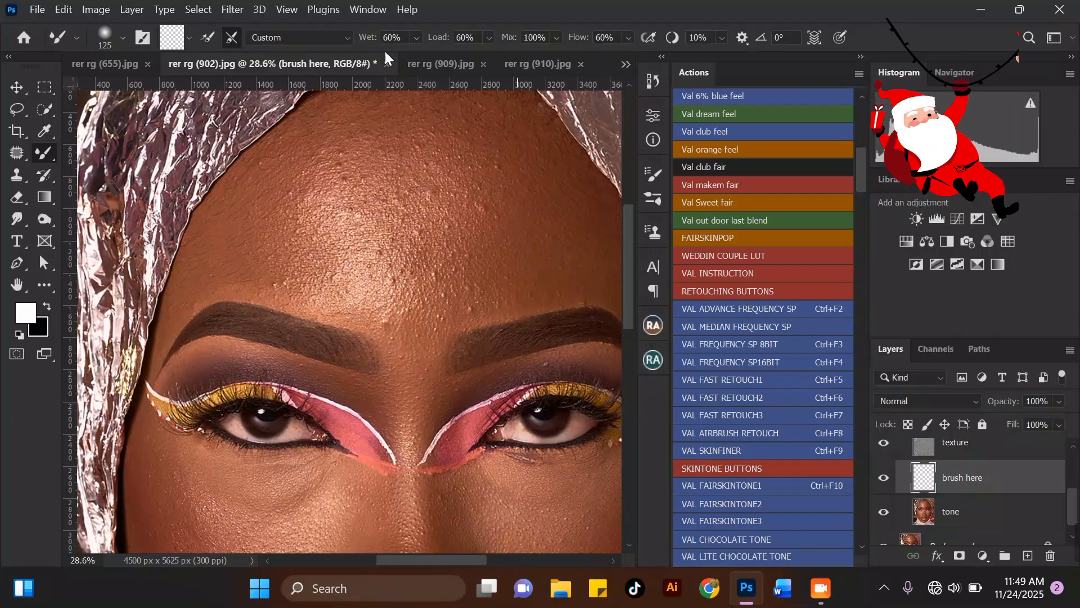
click(188, 37)
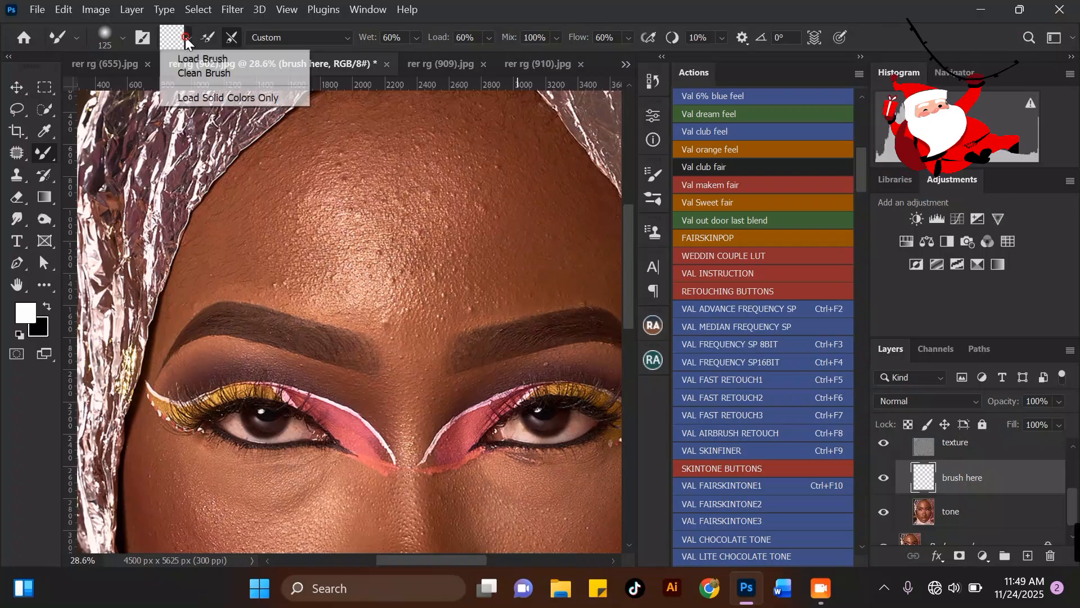
click(188, 75)
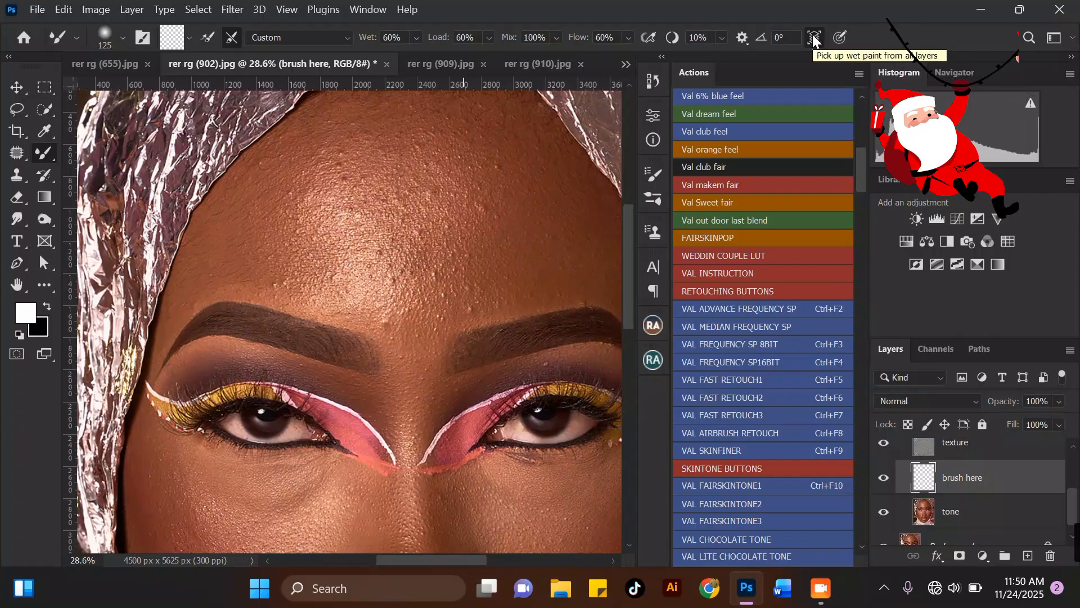
Step: Hide the texture layer and inspect the uneven tones on the blurred face and forehead
scroll(1076, 505, up, 1)
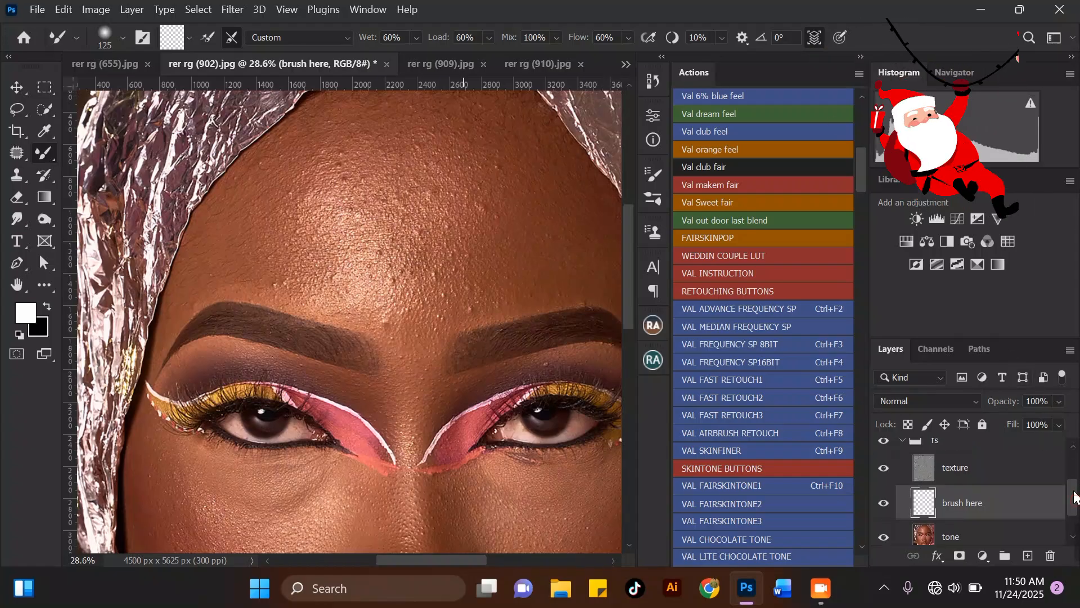
click(885, 472)
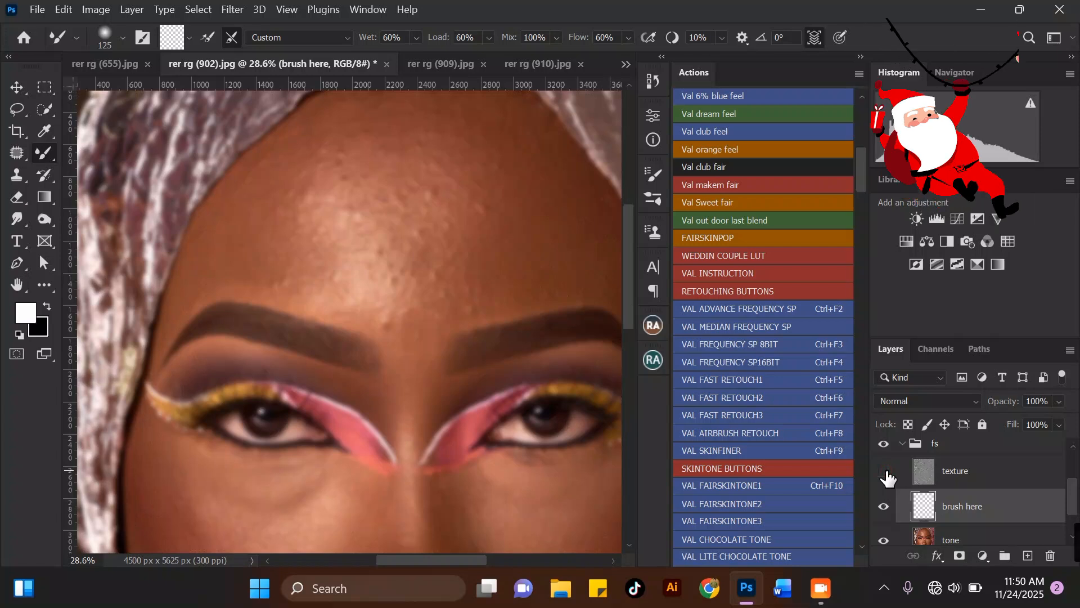
scroll(292, 198, down, 2)
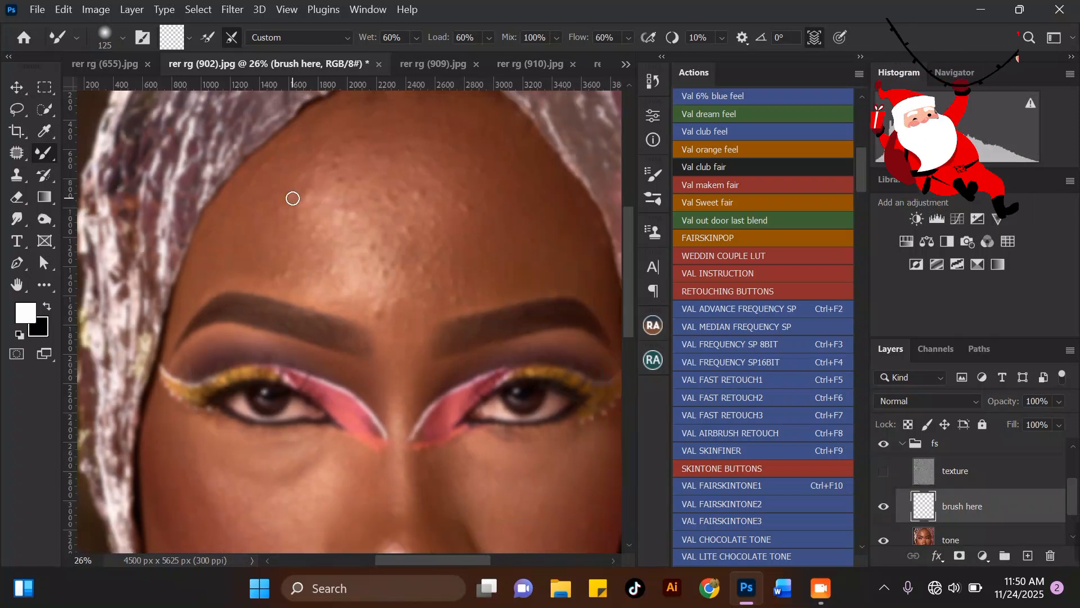
scroll(310, 190, down, 3)
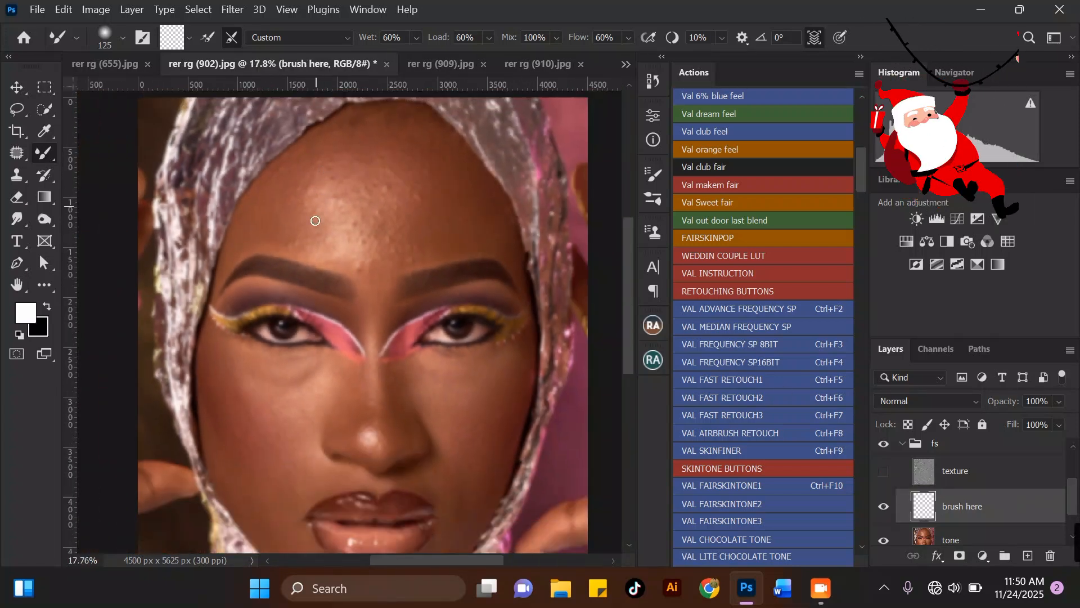
scroll(321, 297, up, 2)
scroll(329, 178, up, 2)
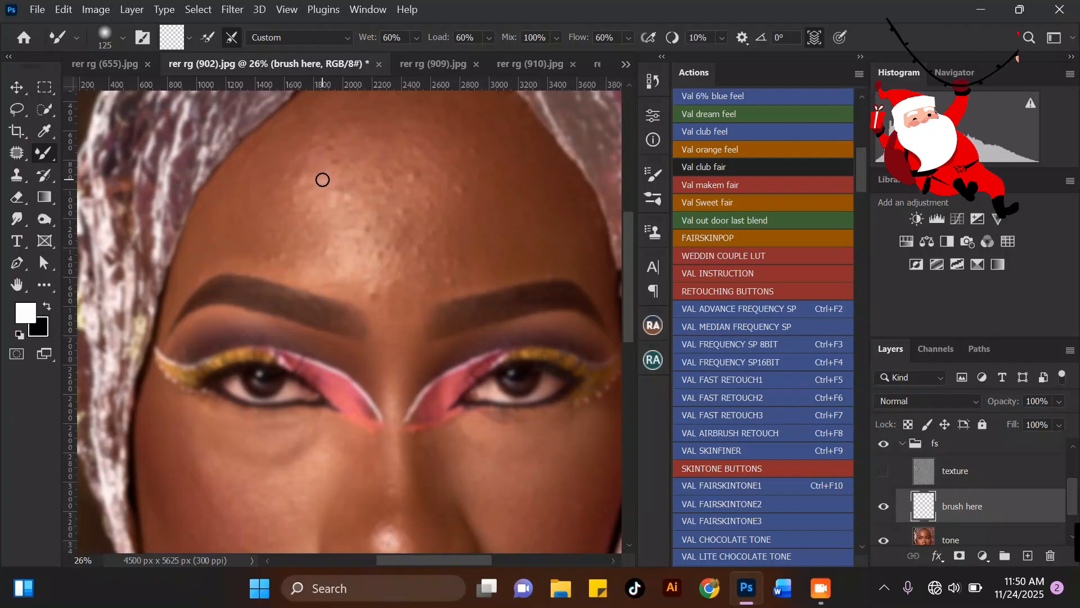
Step: Enlarge the Mixer Brush to 300 px for blending the forehead skin
scroll(320, 179, down, 2)
key(bracketright)
key(bracketright)
key(bracketright)
key(bracketright)
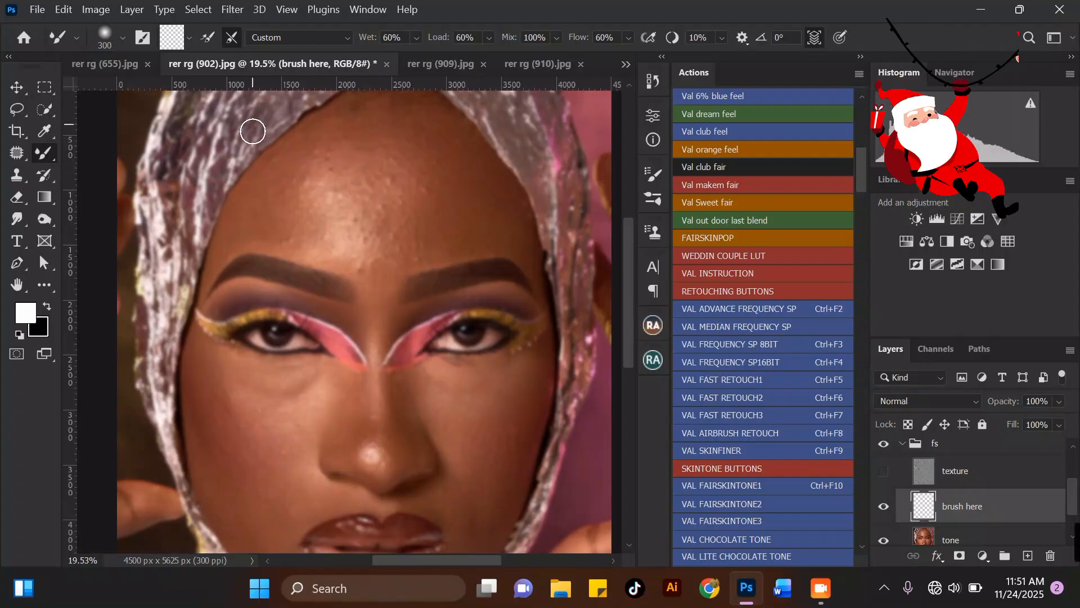
scroll(277, 171, up, 1)
scroll(277, 170, up, 3)
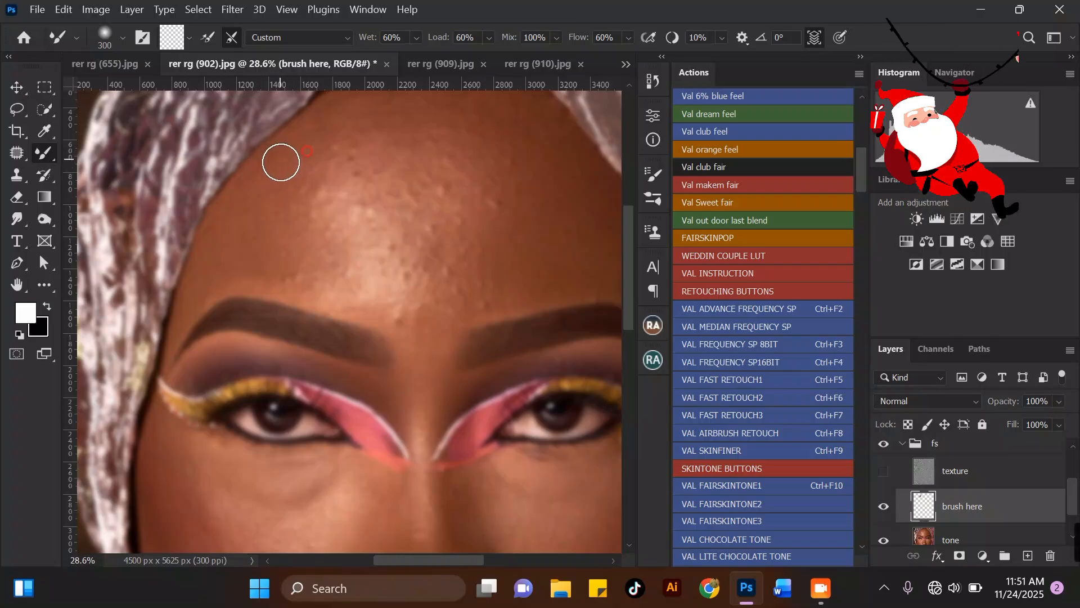
Step: Blend the uneven tones down the left side of the forehead, from the hairline to the eyebrow, with the Mixer Brush at 300 to 400 px
key(bracketright)
key(bracketright)
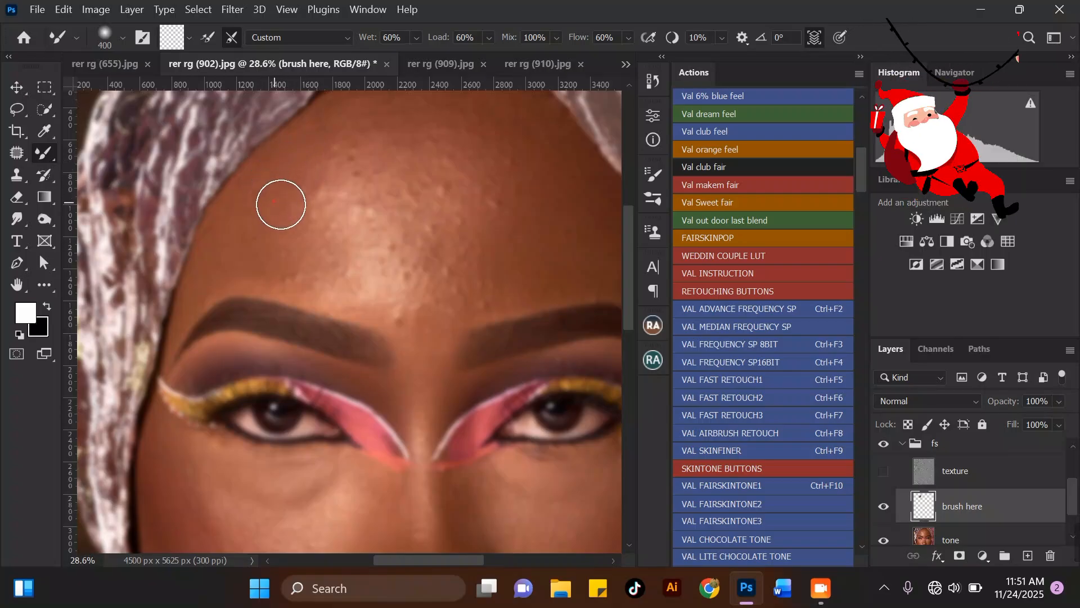
key(bracketleft)
key(bracketright)
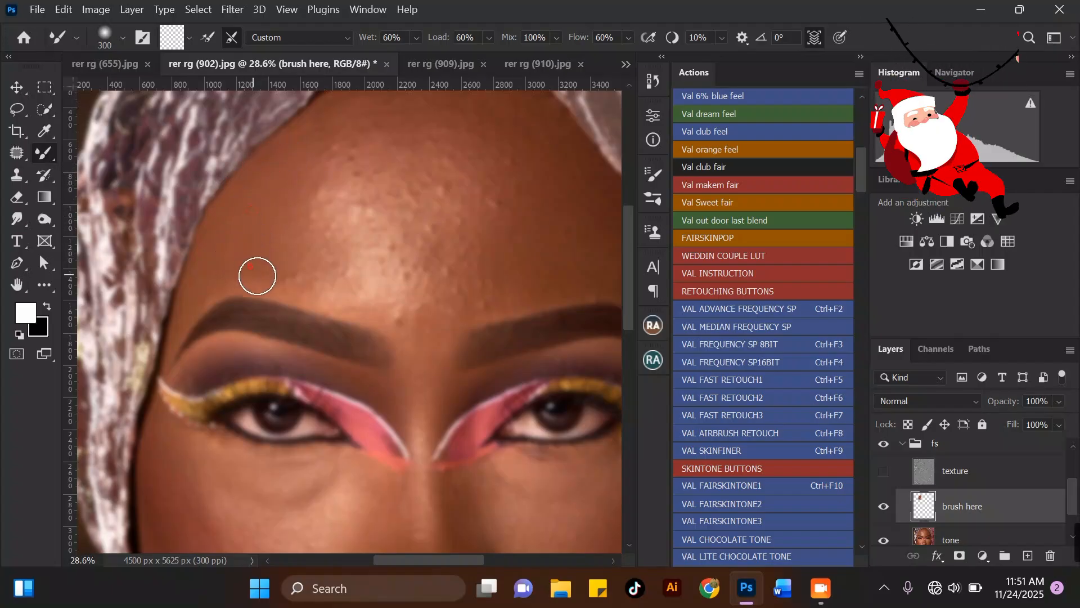
drag(269, 242, 281, 195)
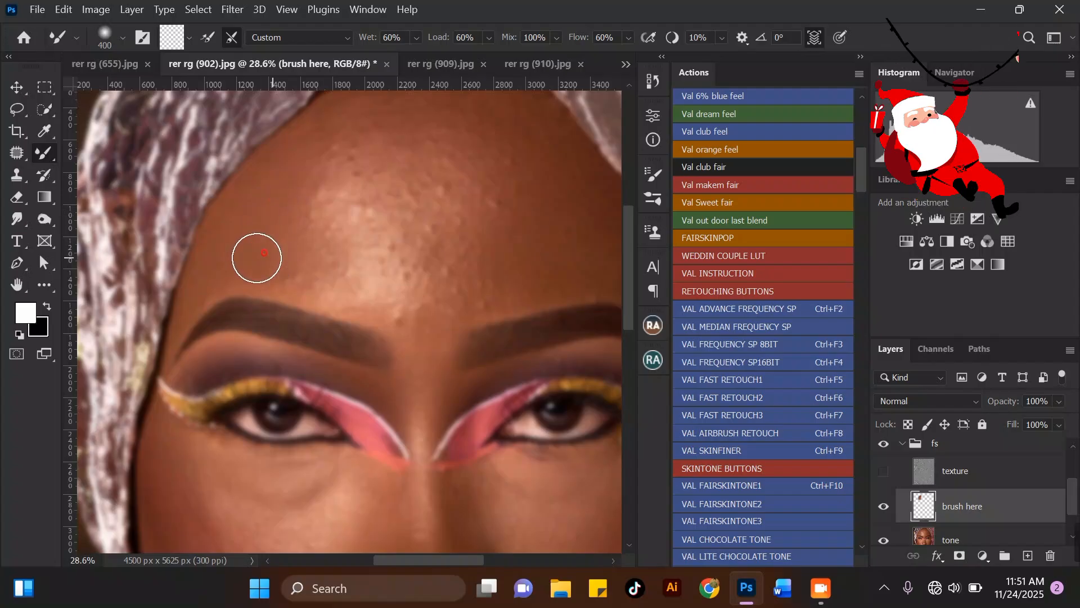
key([)
mouse_move(236, 271)
mouse_down()
mouse_move(251, 270)
mouse_move(226, 275)
mouse_move(224, 243)
mouse_move(246, 212)
mouse_move(231, 217)
mouse_move(268, 169)
mouse_up()
key(])
mouse_move(252, 225)
mouse_down()
mouse_move(248, 263)
mouse_move(250, 219)
mouse_move(217, 251)
mouse_move(224, 283)
mouse_move(203, 302)
mouse_up()
Step: Smooth the upper-left forehead and the left half of its highlight, increasing the Mixer Brush to 500 px
key([)
key(])
key([)
key(])
scroll(219, 288, down, 3)
key([)
scroll(321, 133, up, 2)
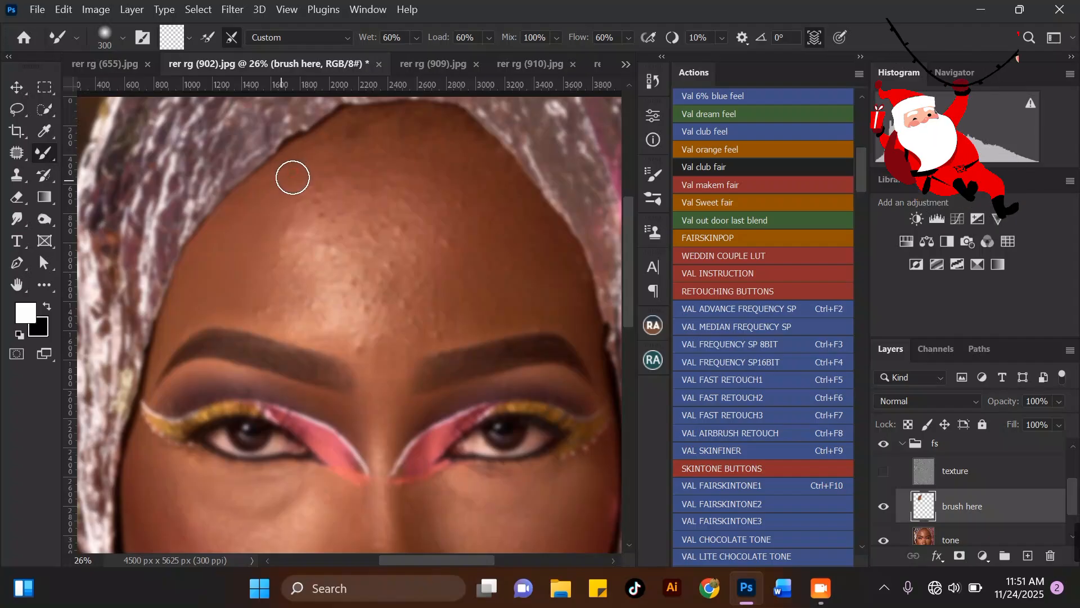
key(])
mouse_move(261, 193)
mouse_down()
mouse_move(246, 215)
mouse_move(275, 184)
mouse_up()
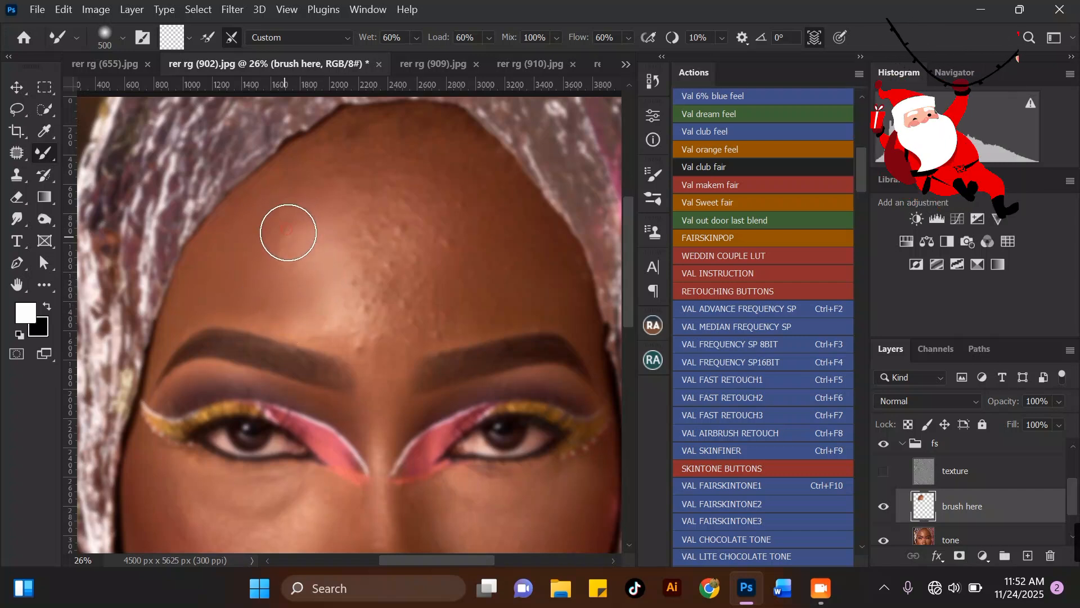
mouse_move(306, 260)
mouse_down()
mouse_move(290, 235)
mouse_move(308, 246)
mouse_move(300, 224)
mouse_move(311, 228)
mouse_move(315, 278)
mouse_move(301, 283)
mouse_move(311, 303)
mouse_up()
mouse_move(294, 237)
mouse_down()
mouse_move(304, 243)
mouse_move(296, 227)
mouse_up()
drag(289, 266, 298, 276)
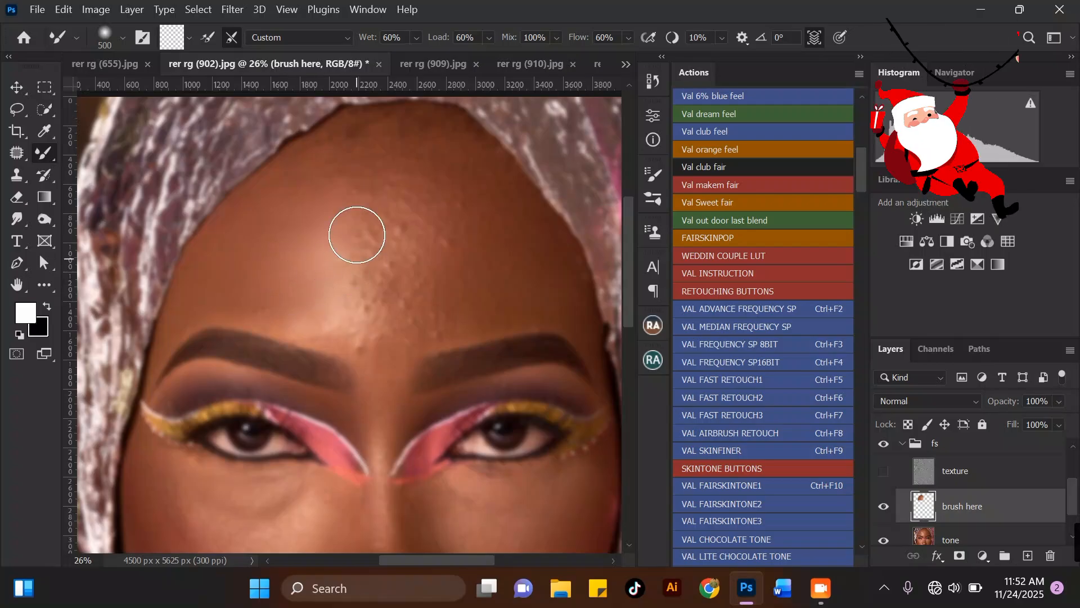
Step: Compare the forehead before and after by toggling the texture layer and the fs group, leaving the texture layer hidden
click(885, 474)
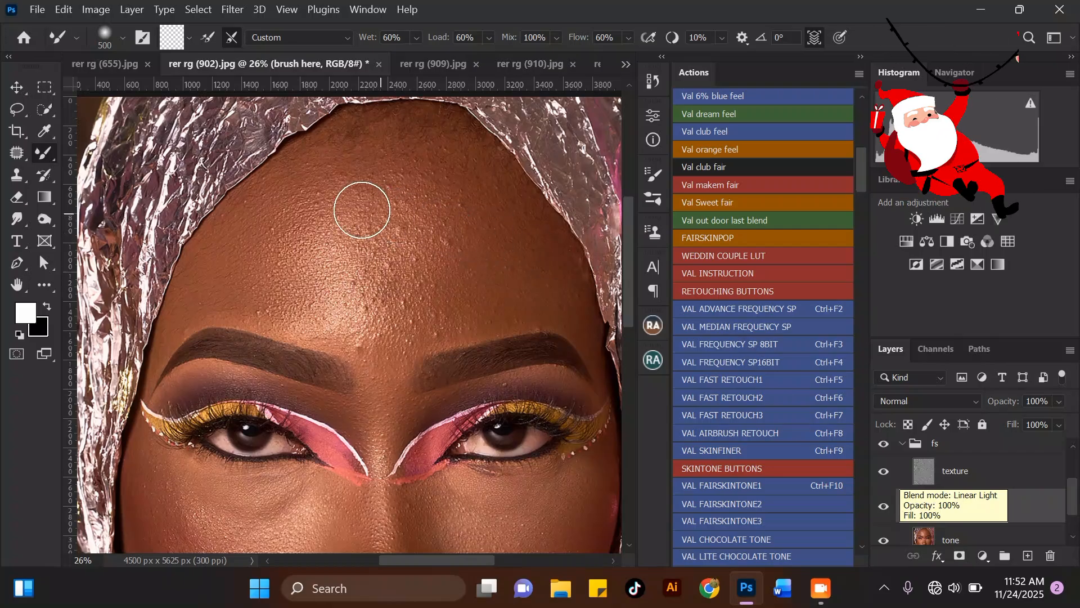
click(883, 475)
click(882, 474)
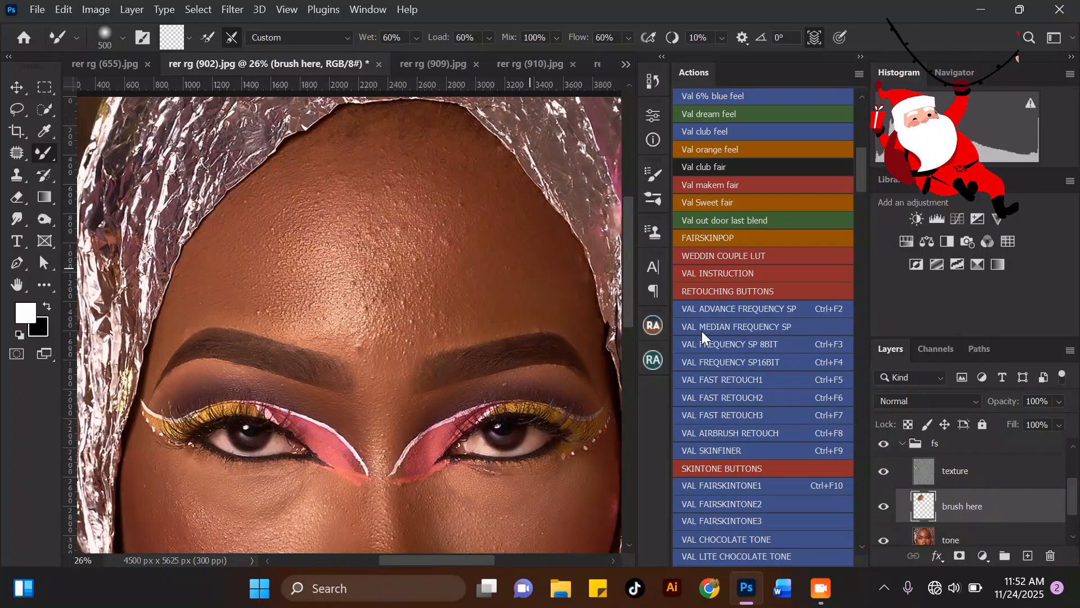
click(883, 446)
click(884, 448)
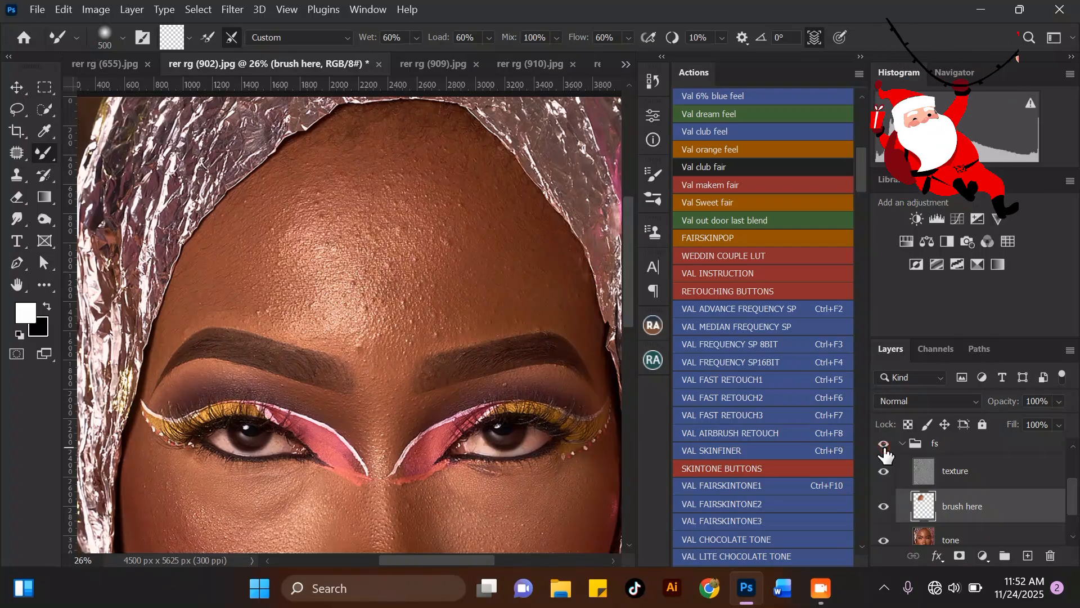
click(885, 448)
click(884, 472)
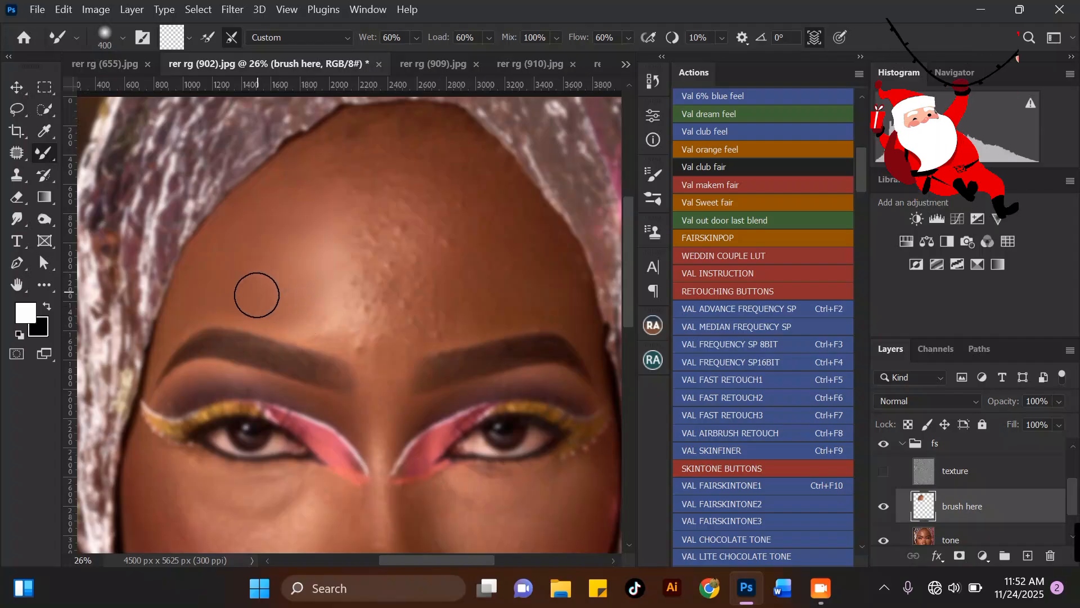
Step: Blend the lower centre of the forehead and the skin above the right eyebrow with the Mixer Brush at 500 px
key(bracketright)
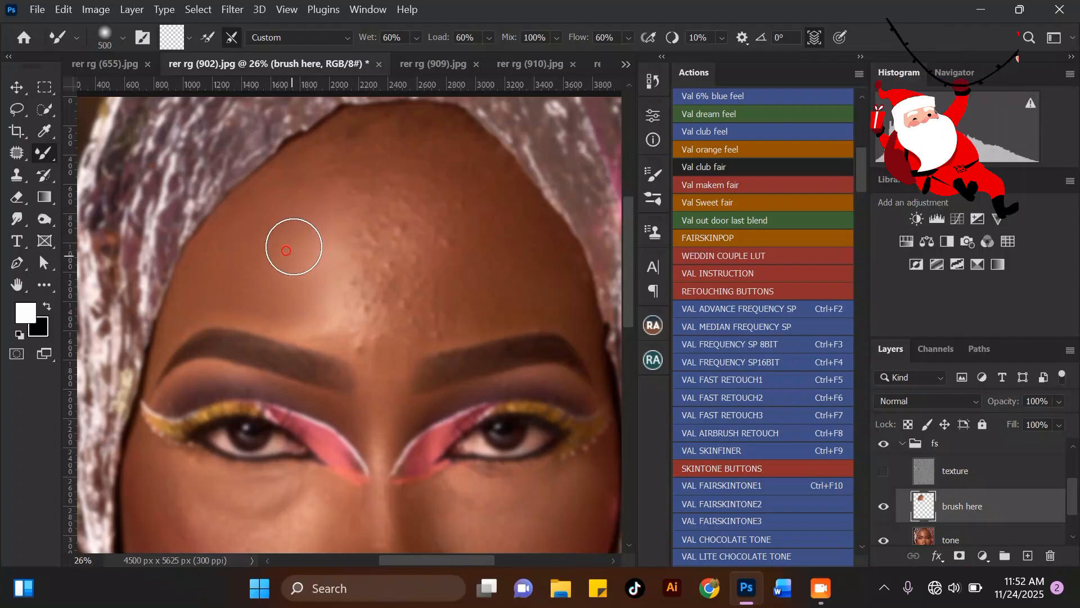
mouse_move(282, 242)
mouse_down()
mouse_move(269, 279)
mouse_move(336, 278)
mouse_up()
drag(333, 331, 317, 319)
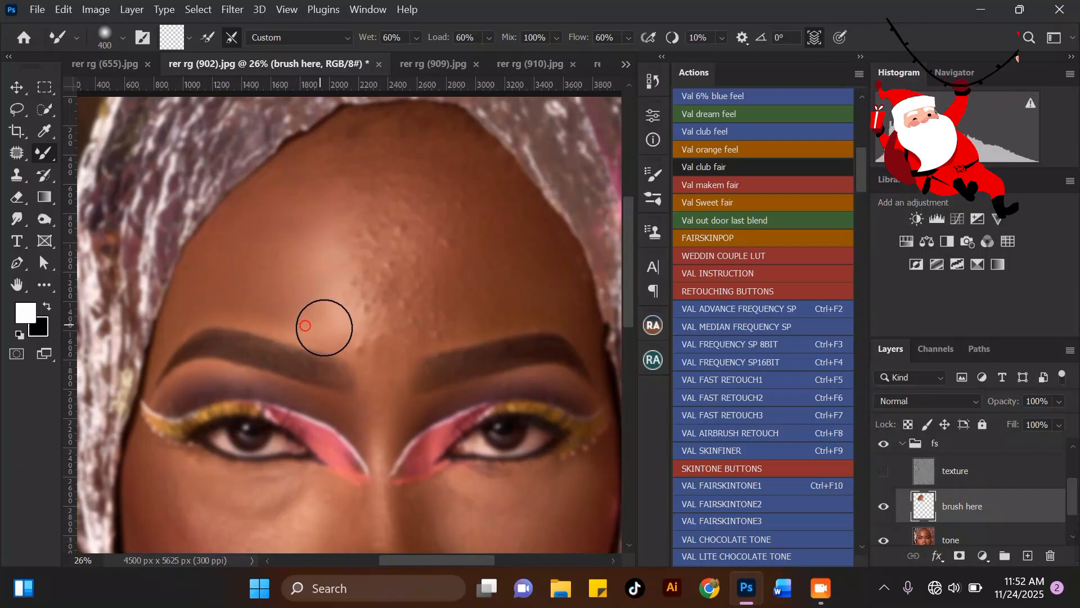
key(bracketright)
mouse_move(385, 316)
mouse_down()
mouse_move(367, 342)
mouse_move(427, 313)
mouse_up()
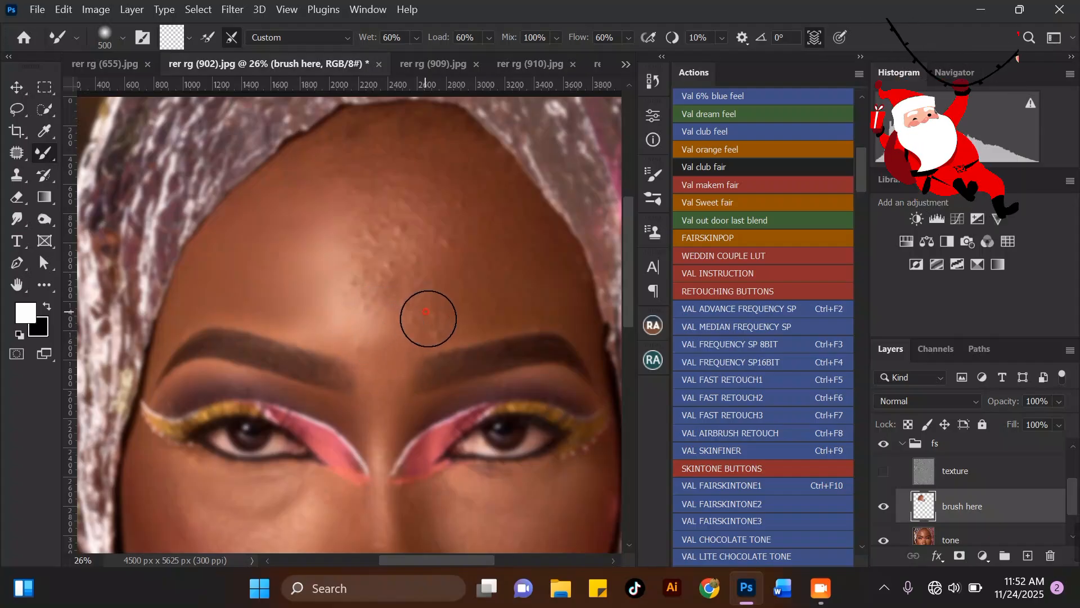
drag(436, 274, 432, 282)
mouse_move(468, 247)
mouse_down()
mouse_move(457, 249)
mouse_move(456, 230)
mouse_move(444, 306)
mouse_up()
drag(412, 319, 421, 324)
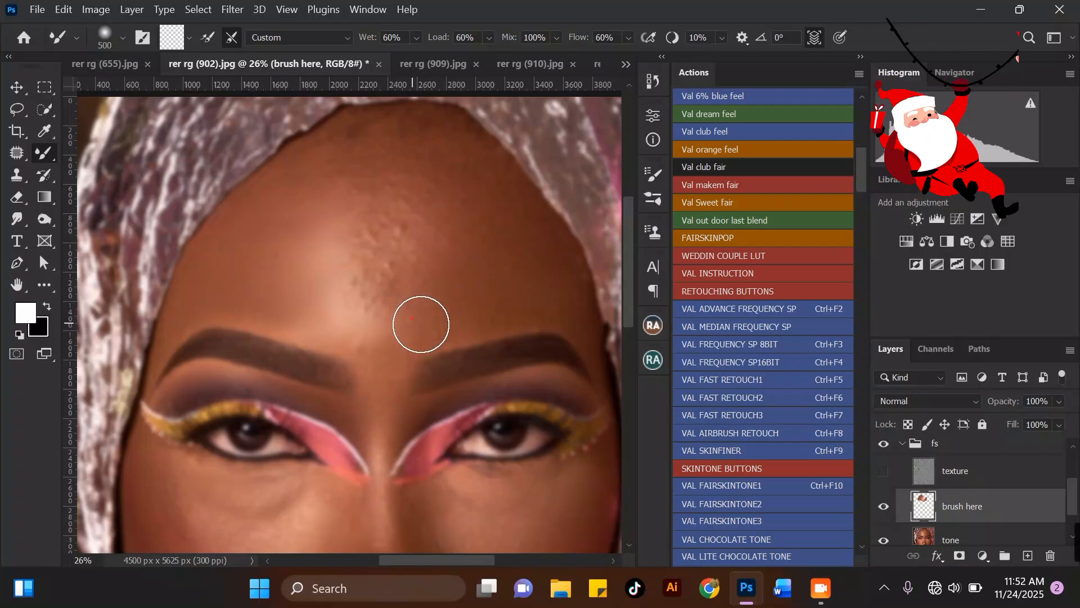
Step: Blend away the remaining bumps in the middle of the forehead at 500 px and briefly show the texture layer to check the skin
key(bracketright)
mouse_move(440, 218)
mouse_down()
mouse_move(429, 213)
mouse_move(439, 215)
mouse_move(433, 229)
mouse_move(414, 193)
mouse_move(369, 205)
mouse_move(377, 199)
mouse_up()
key(bracketleft)
key(bracketright)
key(bracketleft)
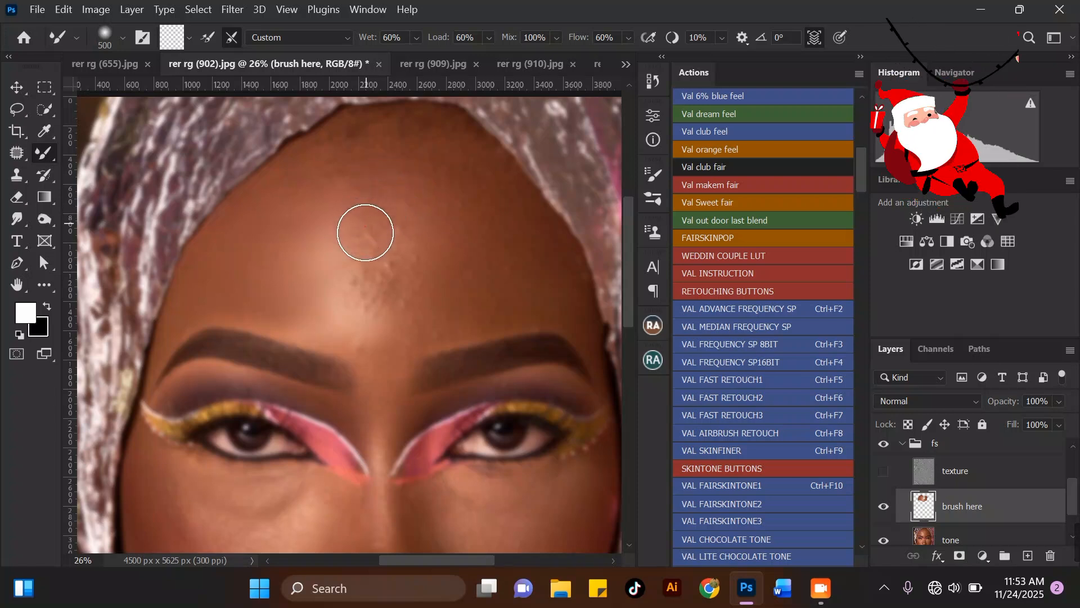
key(bracketright)
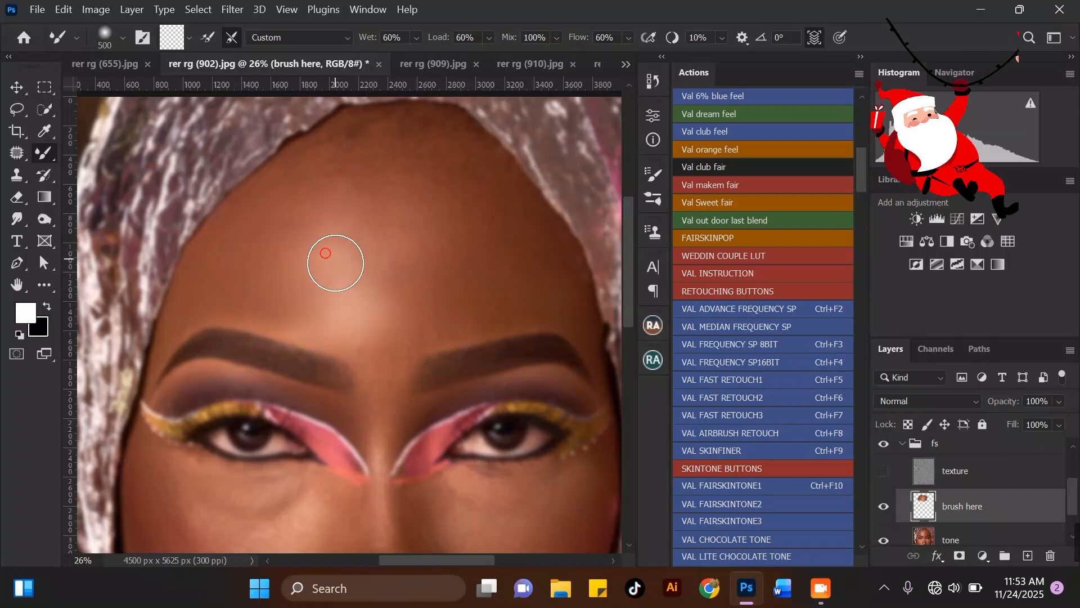
click(883, 479)
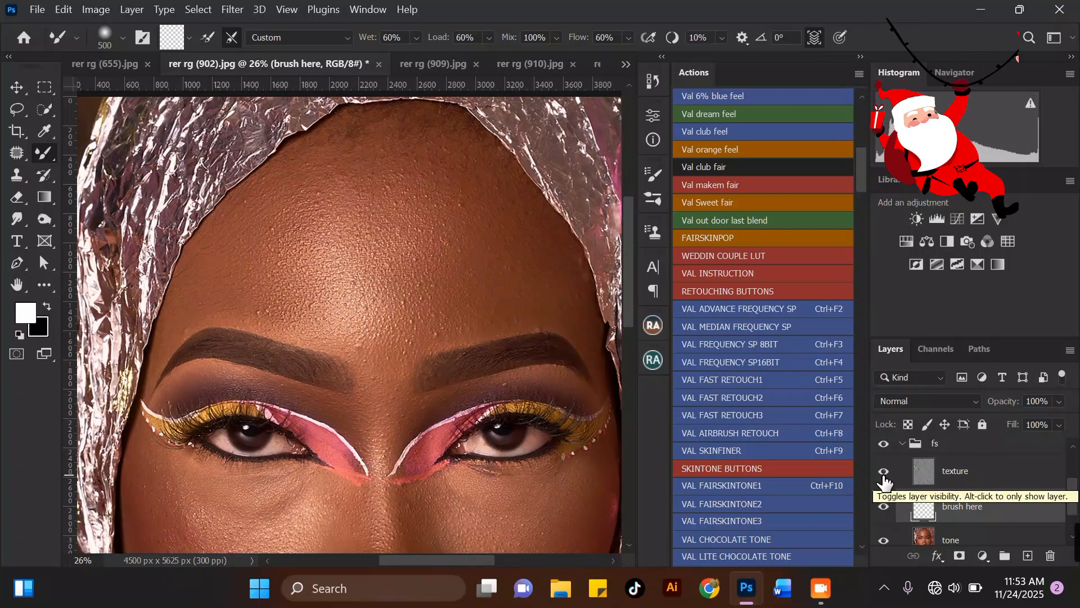
click(884, 473)
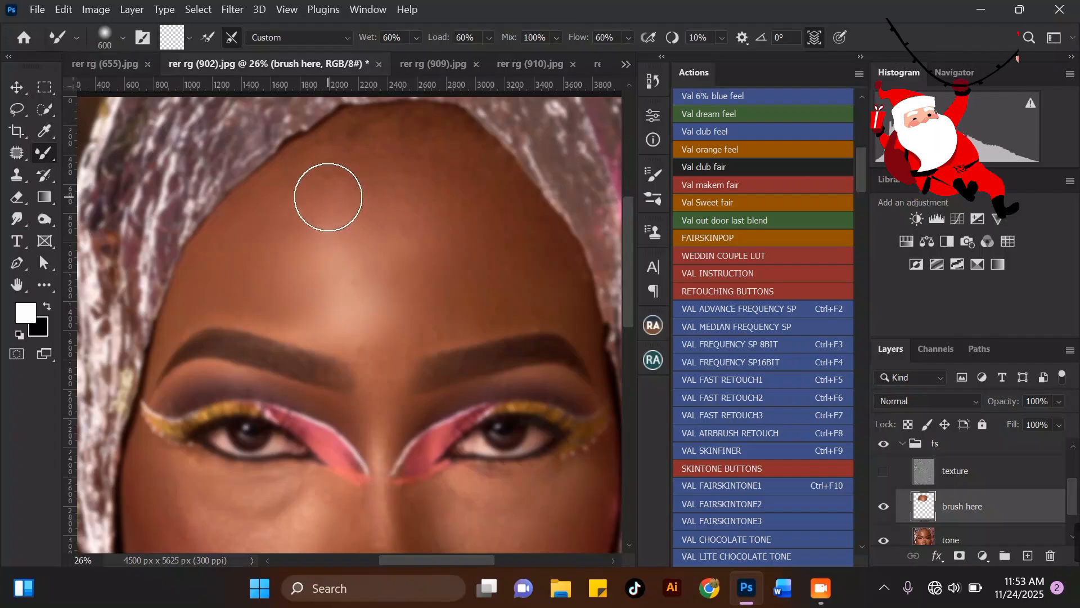
Step: Soften the edges of the central forehead highlight with the Mixer Brush at 600 px
key(bracketright)
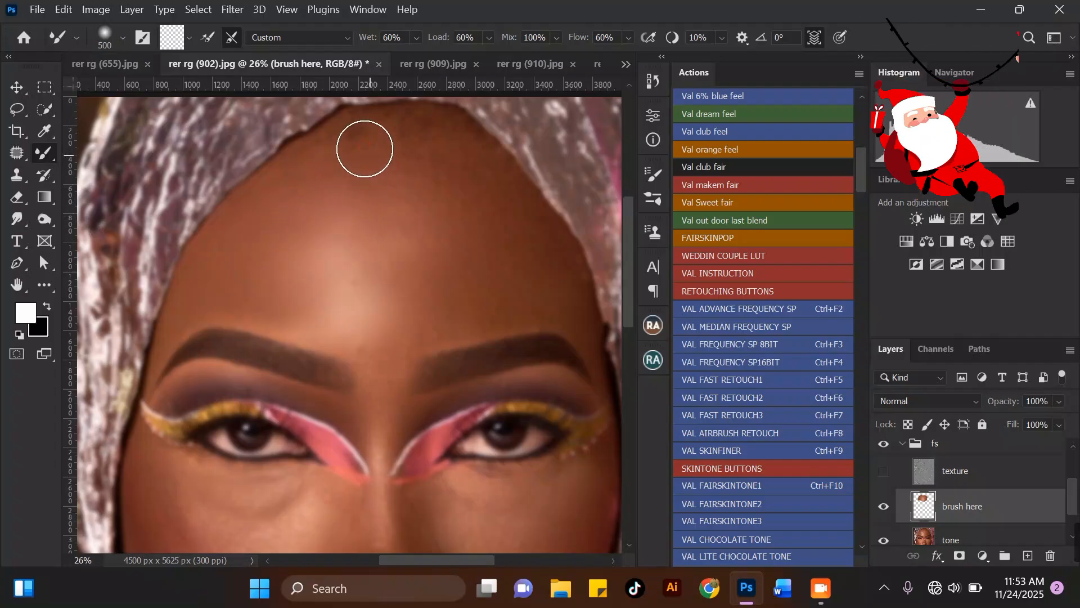
key(bracketright)
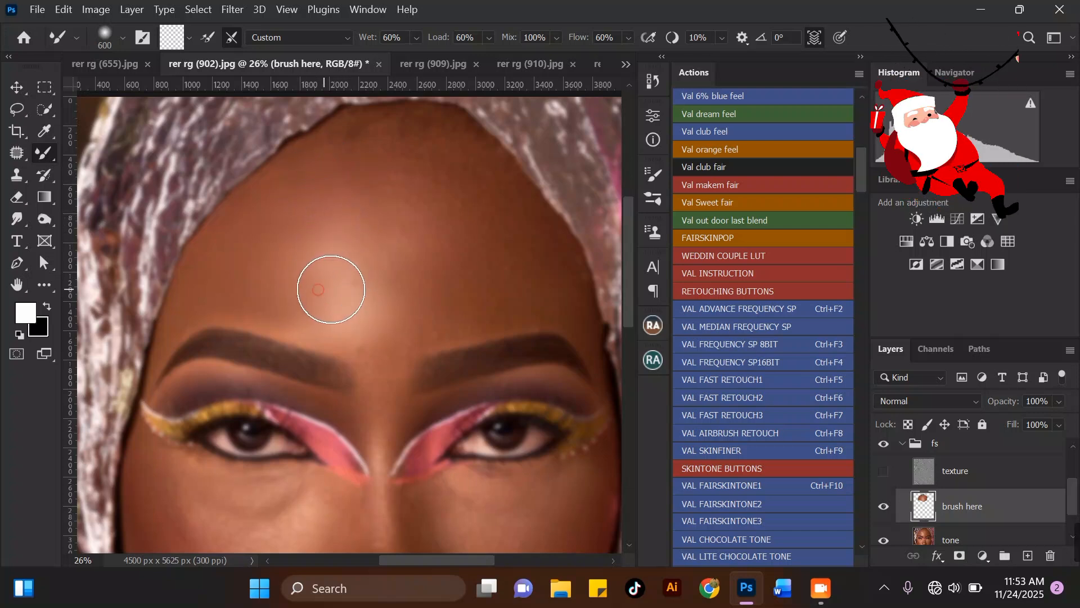
mouse_move(326, 292)
mouse_down()
mouse_move(335, 265)
mouse_move(330, 292)
mouse_up()
drag(317, 231, 376, 255)
drag(374, 306, 376, 289)
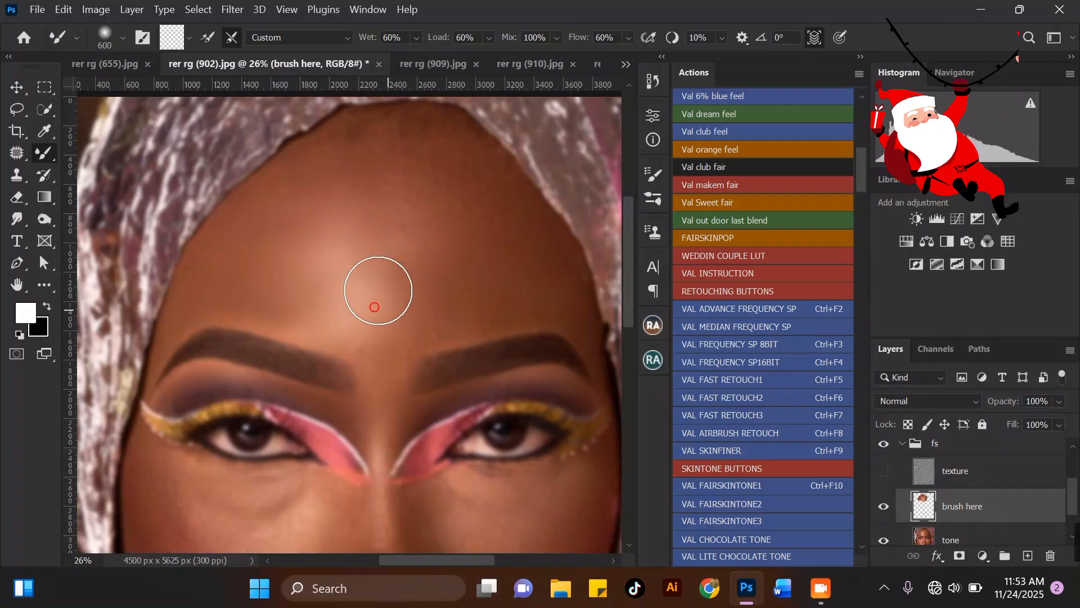
Step: Even out the tones along the hairline and across the upper forehead with the Mixer Brush at 400 to 500 px
key(bracketleft)
mouse_move(429, 146)
mouse_down()
mouse_move(379, 135)
mouse_move(406, 142)
mouse_move(428, 168)
mouse_move(447, 164)
mouse_move(440, 153)
mouse_move(392, 147)
mouse_move(405, 144)
mouse_move(389, 156)
mouse_move(403, 185)
mouse_move(417, 196)
mouse_move(487, 182)
mouse_move(479, 187)
mouse_move(502, 202)
mouse_move(477, 210)
mouse_move(463, 168)
mouse_move(433, 145)
mouse_move(412, 144)
mouse_move(412, 170)
mouse_move(385, 173)
mouse_move(363, 155)
mouse_move(351, 168)
mouse_move(419, 188)
mouse_move(429, 202)
mouse_move(469, 198)
mouse_move(497, 214)
mouse_move(517, 237)
mouse_move(526, 282)
mouse_move(558, 290)
mouse_move(512, 281)
mouse_move(509, 293)
mouse_move(495, 278)
mouse_move(470, 309)
mouse_move(509, 266)
mouse_move(485, 224)
mouse_move(461, 264)
mouse_move(467, 289)
mouse_move(449, 320)
mouse_move(473, 267)
mouse_move(470, 203)
mouse_move(484, 188)
mouse_move(441, 188)
mouse_move(437, 174)
mouse_move(419, 185)
mouse_move(458, 193)
mouse_move(465, 225)
mouse_move(510, 253)
mouse_move(525, 280)
mouse_move(527, 184)
mouse_move(523, 206)
mouse_move(475, 150)
mouse_up()
key(bracketright)
key(bracketleft)
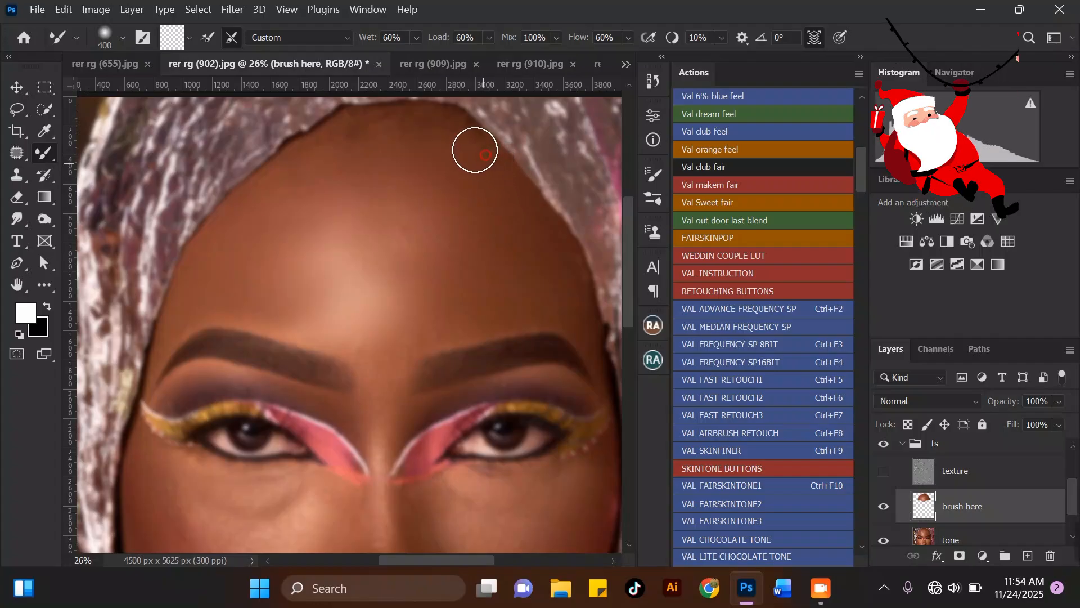
key(])
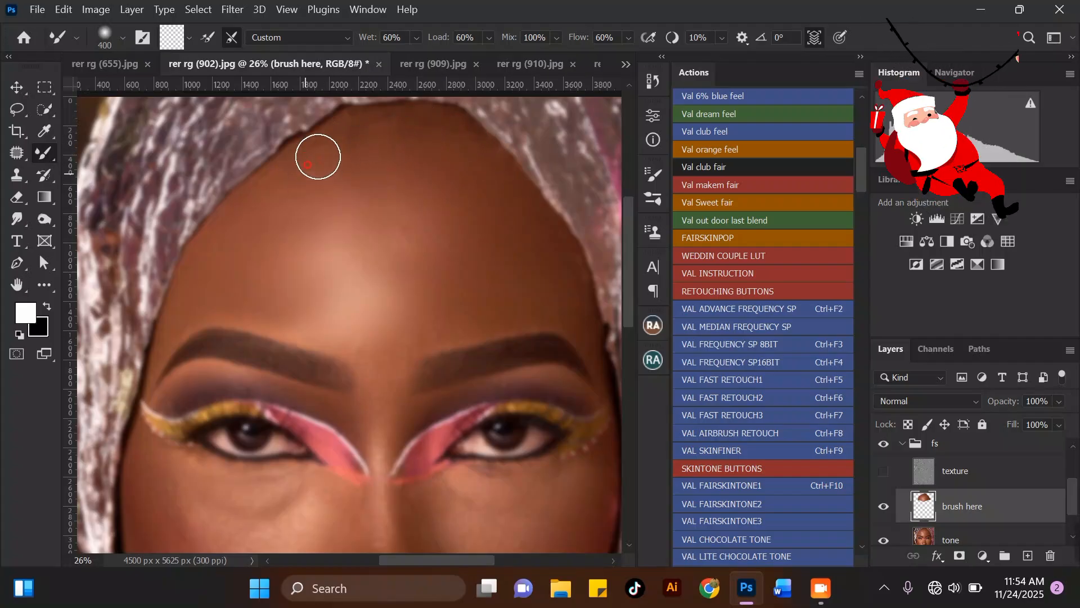
key(])
key(])
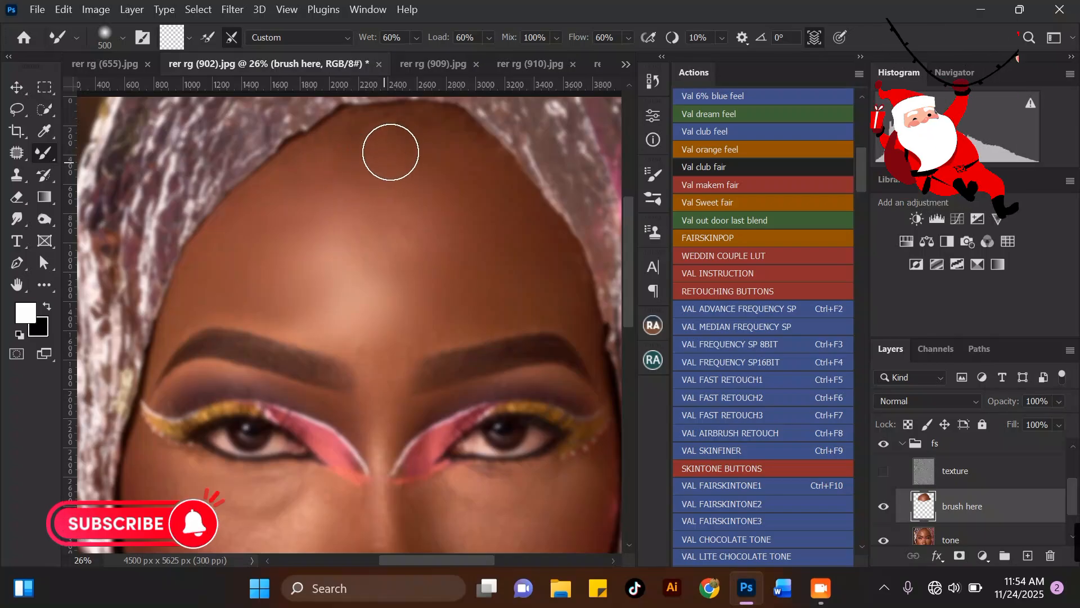
mouse_move(458, 199)
mouse_down()
mouse_move(458, 242)
mouse_move(434, 259)
mouse_move(426, 300)
mouse_move(399, 293)
mouse_move(401, 275)
mouse_move(411, 282)
mouse_move(404, 293)
mouse_move(354, 309)
mouse_move(340, 289)
mouse_move(388, 299)
mouse_move(420, 274)
mouse_move(446, 216)
mouse_move(440, 236)
mouse_move(424, 237)
mouse_move(410, 186)
mouse_move(382, 210)
mouse_move(319, 218)
mouse_up()
Step: Show the texture layer to inspect the blended forehead against the whole face, and hide it again
click(884, 473)
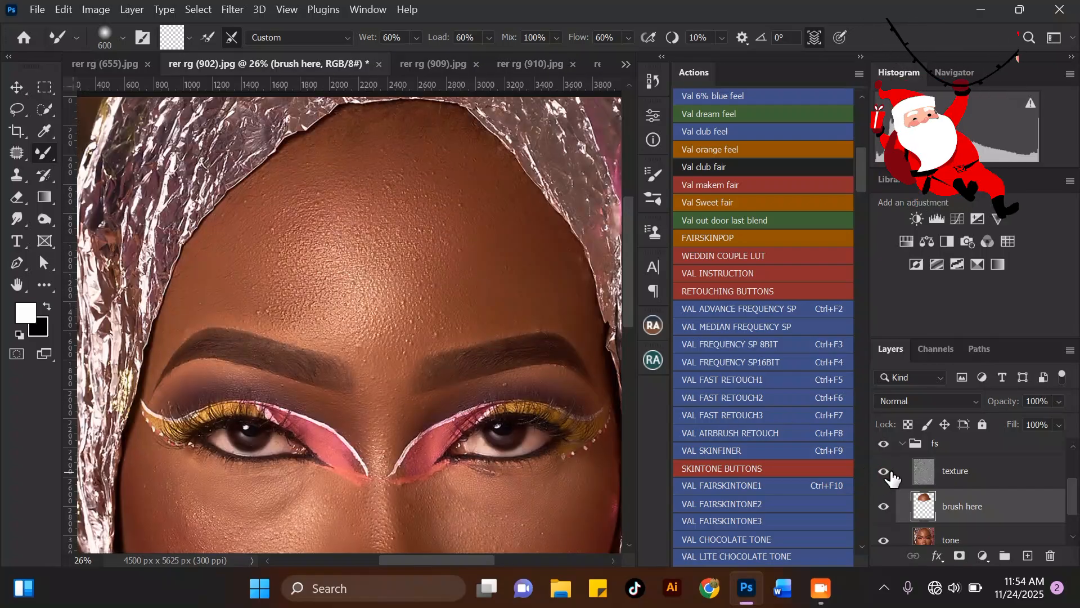
scroll(434, 205, down, 4)
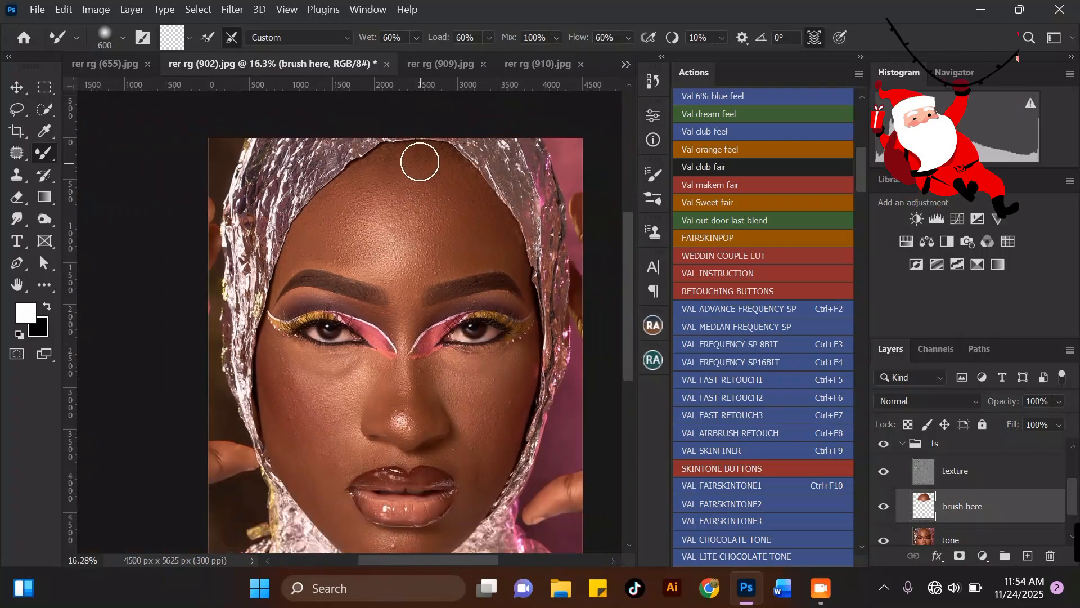
scroll(415, 158, up, 2)
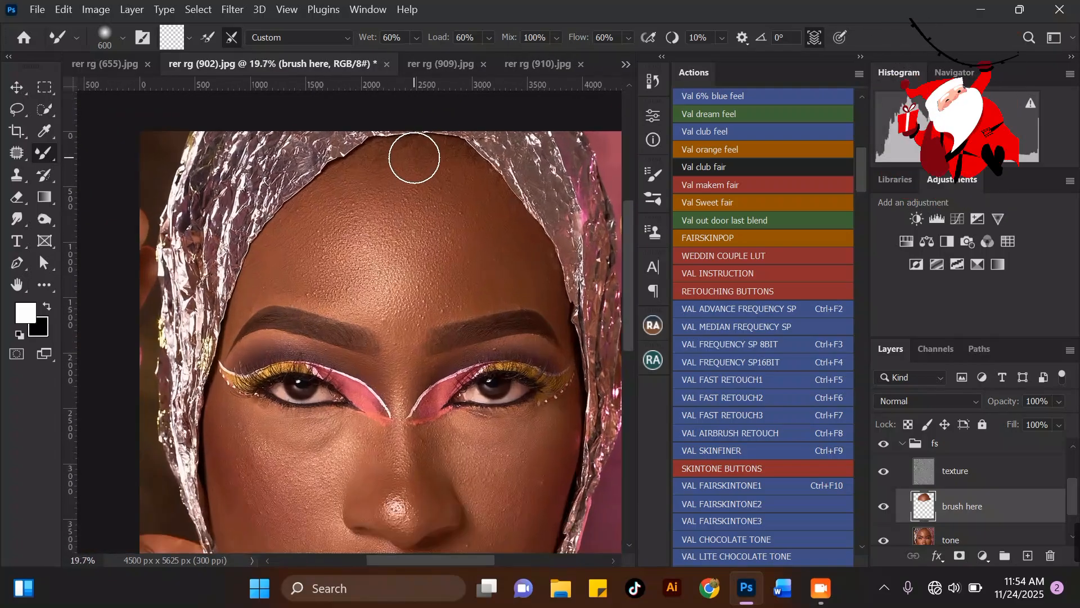
click(886, 475)
Step: Refine the transition between the forehead highlight and the upper forehead with the Mixer Brush at 600 to 700 px
scroll(380, 212, up, 2)
key(bracketleft)
key(bracketright)
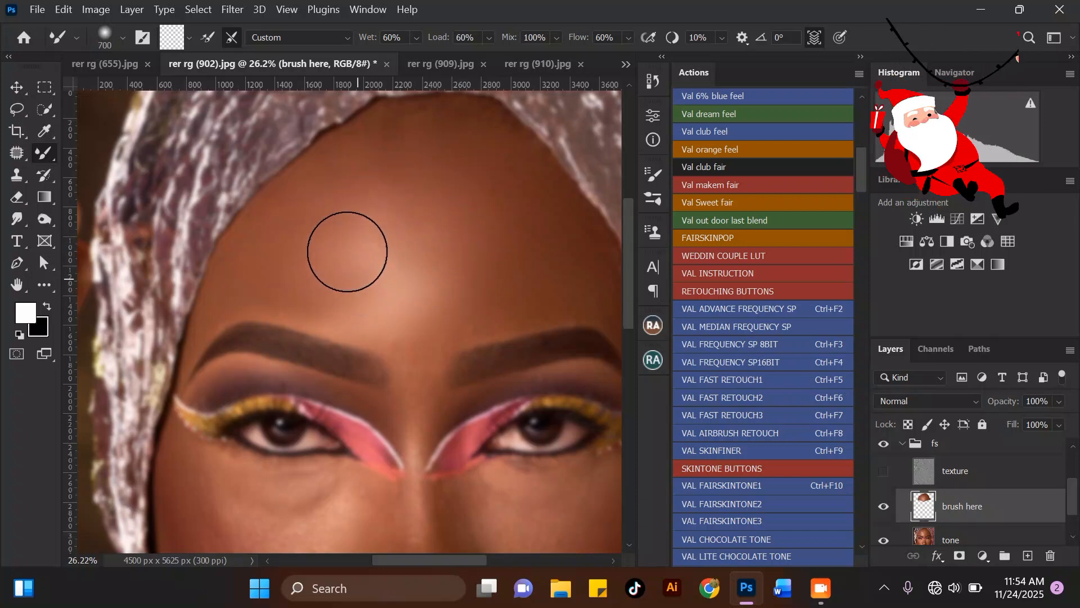
key(bracketright)
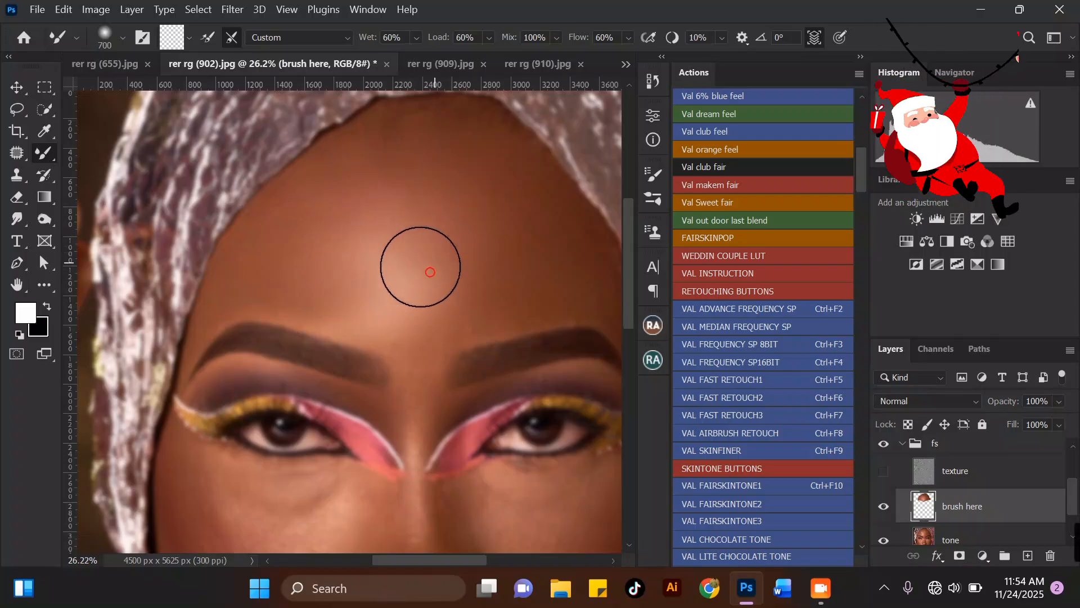
key(bracketleft)
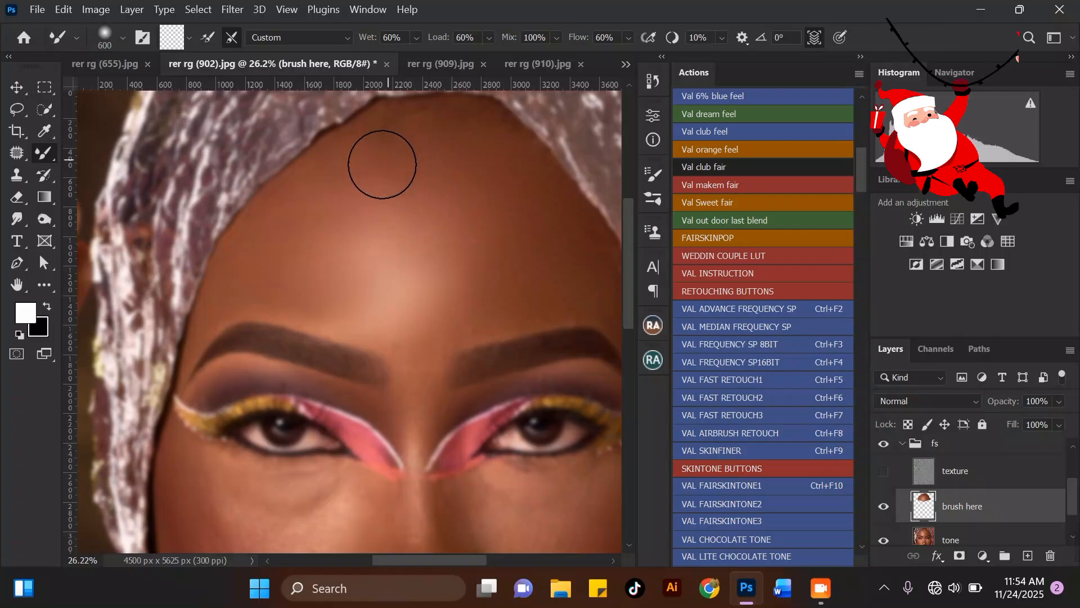
drag(357, 198, 385, 168)
drag(349, 234, 351, 239)
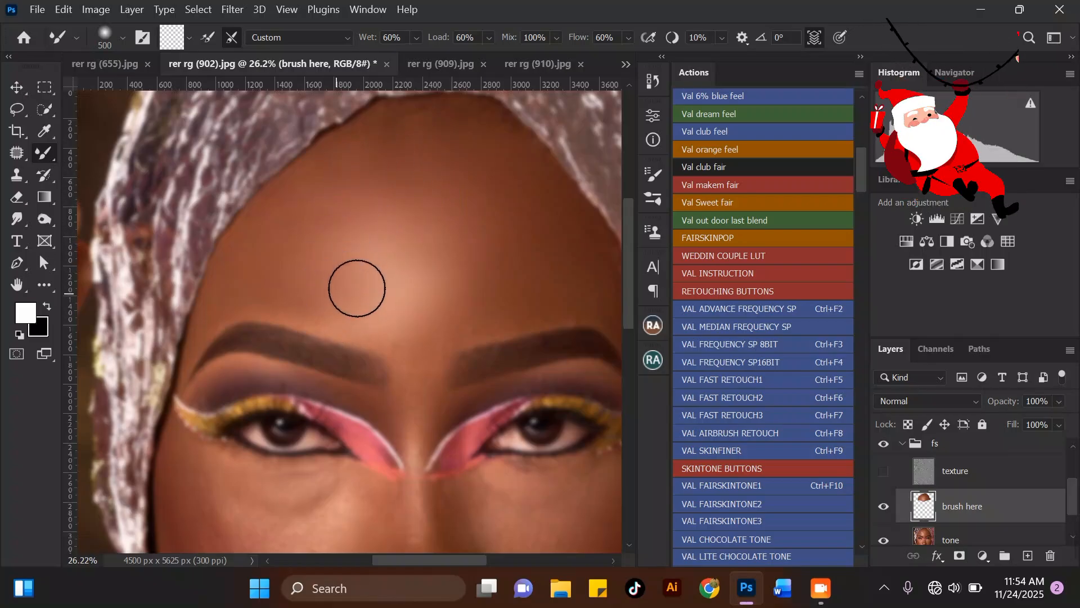
Step: Blend the highlight down toward the area between the eyebrows with the Mixer Brush at 700 px
key(bracketright)
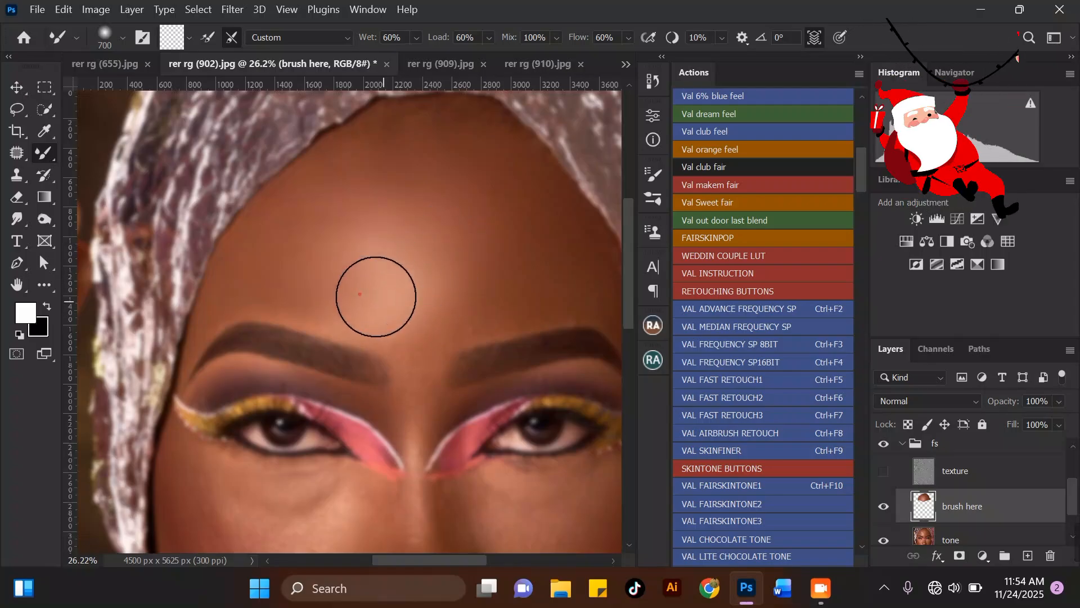
key(bracketright)
scroll(296, 258, down, 2)
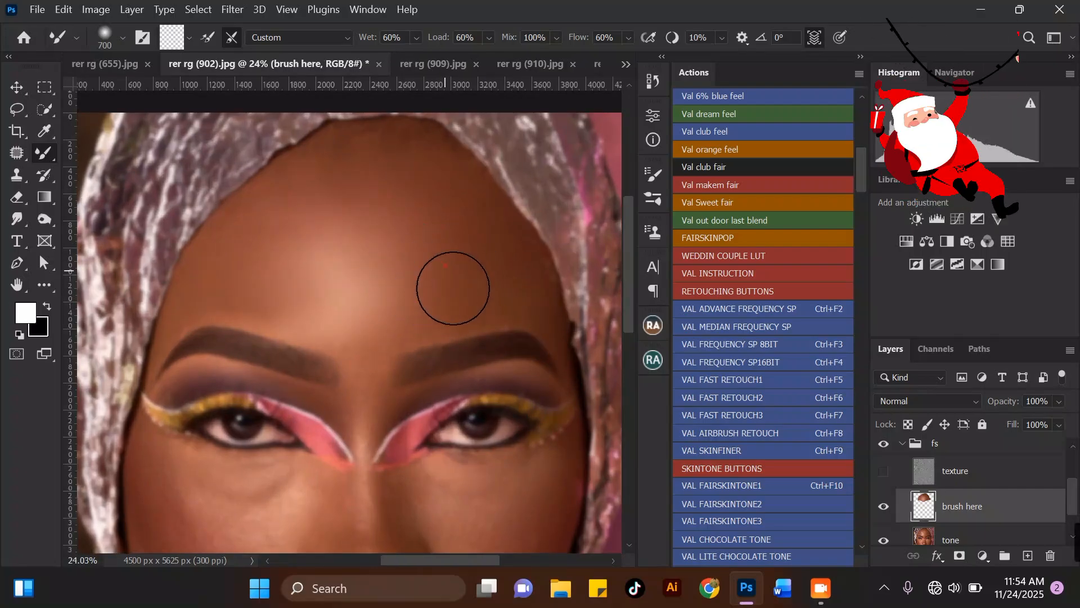
key(bracketleft)
scroll(372, 234, down, 5)
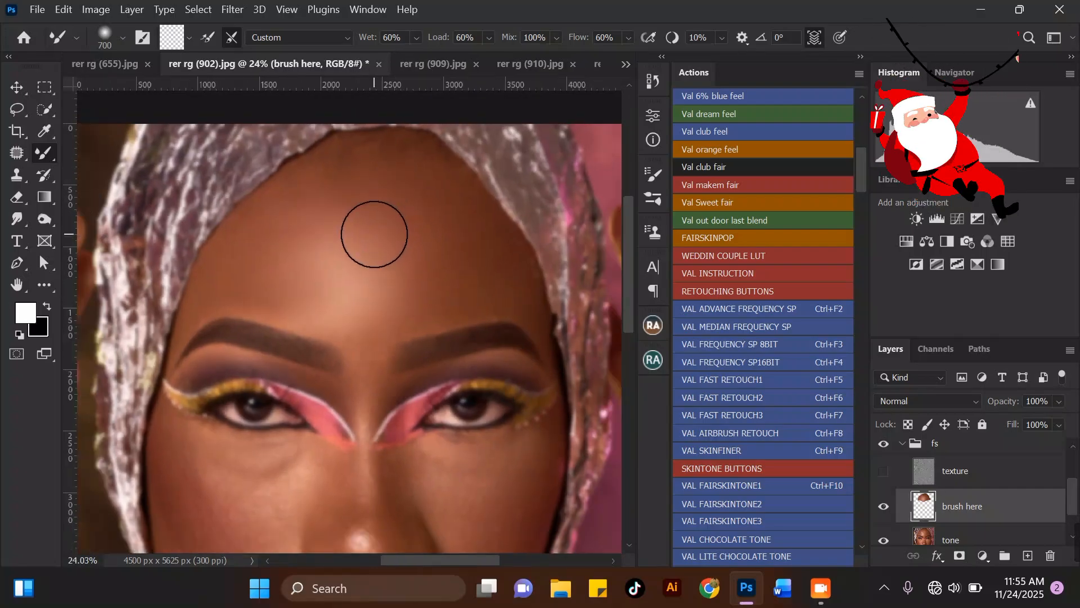
scroll(323, 169, up, 5)
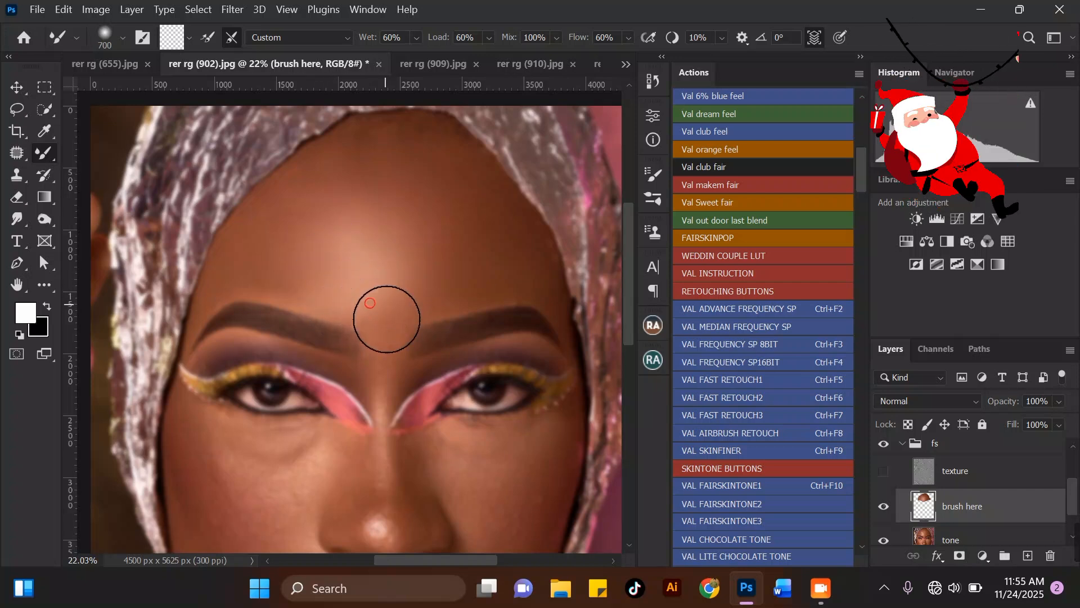
Step: Smooth the central forehead highlight into the surrounding skin above the brows with the Mixer Brush at 700 to 900 px
mouse_move(422, 263)
mouse_down()
mouse_move(383, 257)
mouse_move(380, 245)
mouse_move(378, 255)
mouse_move(328, 210)
mouse_move(376, 294)
mouse_move(375, 278)
mouse_move(408, 269)
mouse_move(414, 252)
mouse_move(449, 248)
mouse_move(458, 211)
mouse_move(310, 162)
mouse_move(357, 188)
mouse_move(320, 268)
mouse_move(342, 298)
mouse_move(355, 302)
mouse_move(356, 289)
mouse_move(416, 262)
mouse_up()
scroll(362, 191, down, 2)
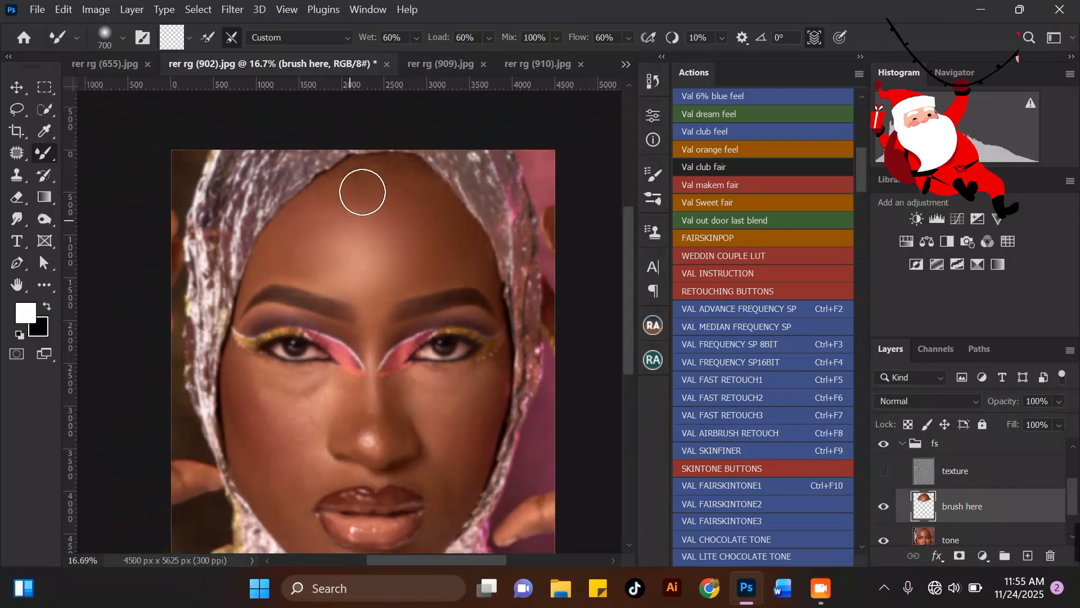
scroll(350, 173, up, 2)
key(])
mouse_move(347, 246)
mouse_down()
mouse_move(323, 250)
mouse_move(334, 245)
mouse_move(310, 240)
mouse_move(312, 282)
mouse_move(336, 211)
mouse_move(346, 239)
mouse_move(357, 211)
mouse_move(403, 212)
mouse_move(388, 243)
mouse_move(393, 228)
mouse_move(443, 237)
mouse_move(443, 270)
mouse_move(465, 245)
mouse_move(452, 267)
mouse_move(414, 285)
mouse_move(455, 280)
mouse_up()
key([)
key(])
key([)
key([)
key(bracketright)
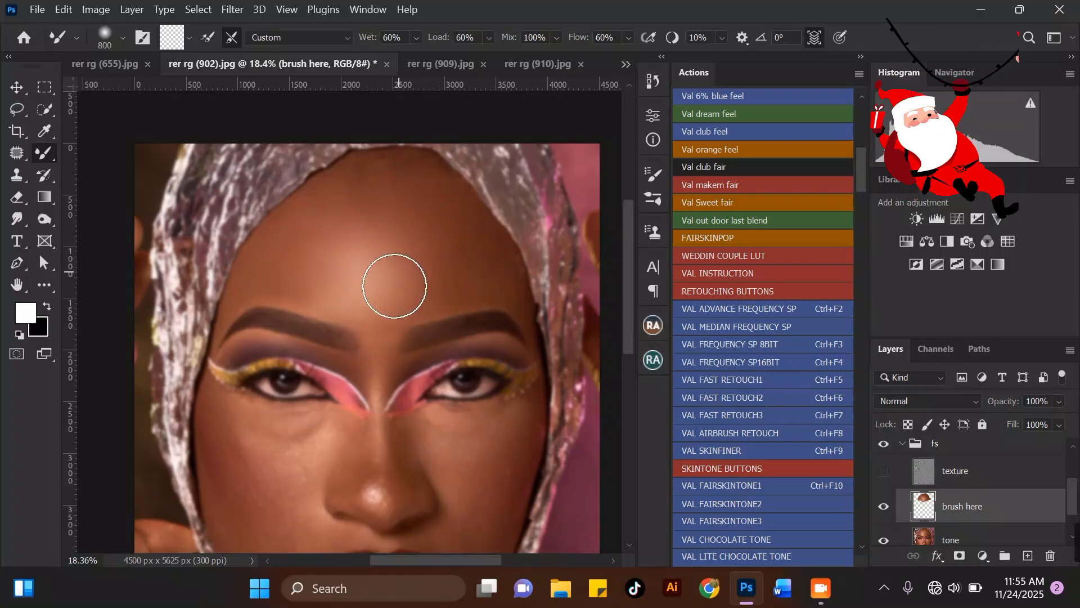
key(bracketleft)
key(bracketright)
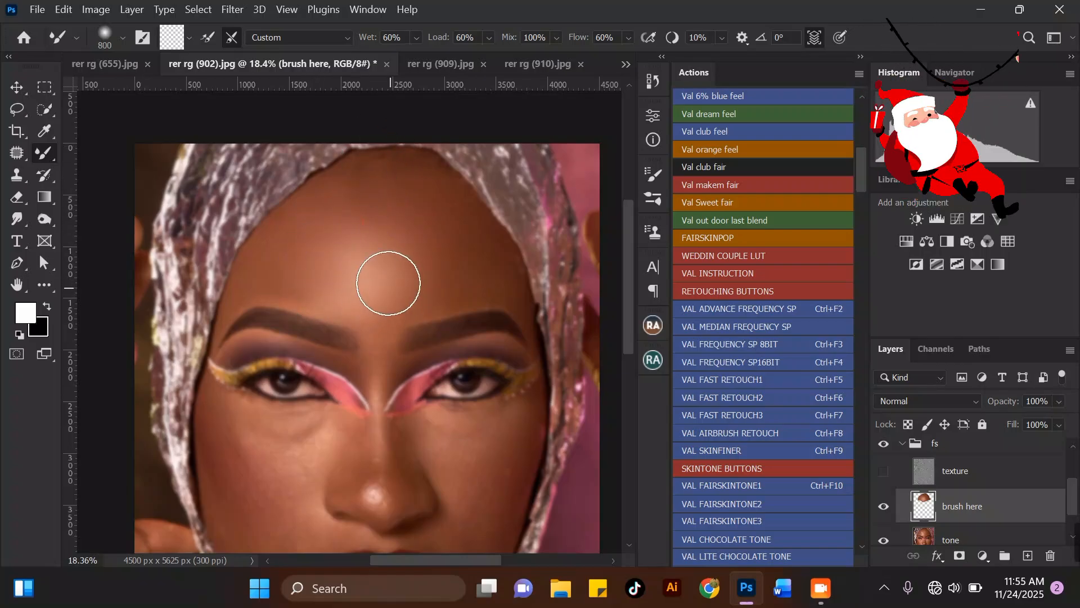
scroll(400, 260, down, 2)
key(bracketright)
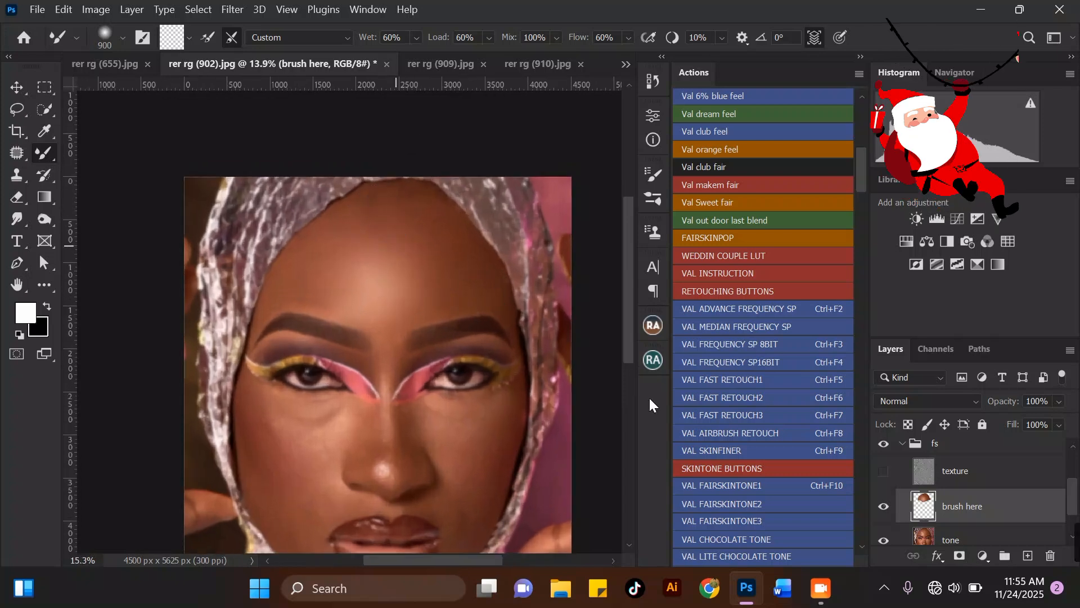
Step: Show the texture layer to check the forehead blend against the whole face, and hide it again
click(883, 473)
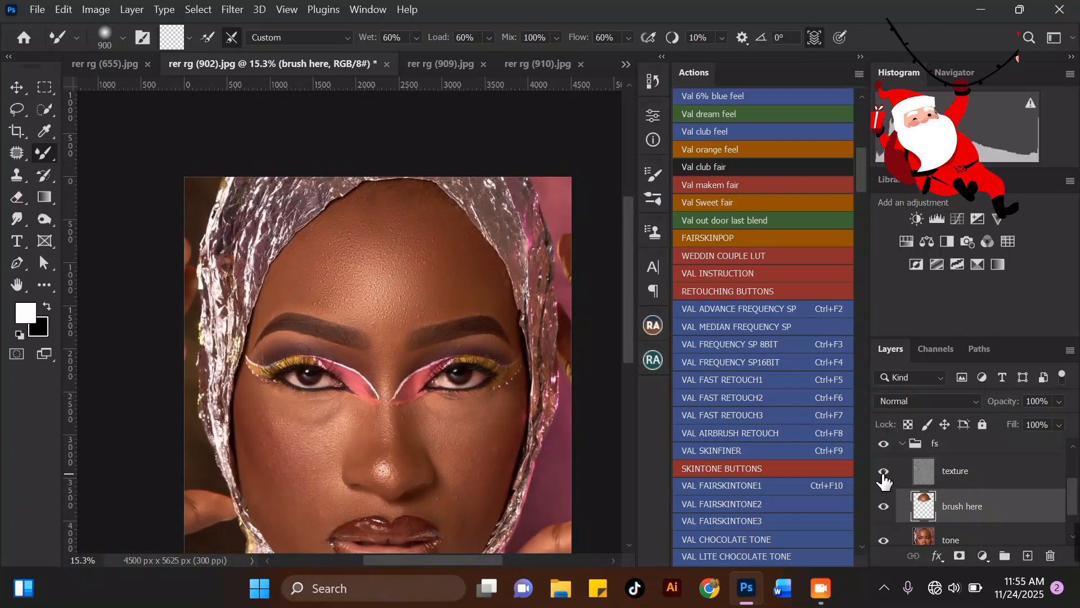
click(884, 476)
scroll(409, 194, down, 4)
scroll(350, 448, up, 3)
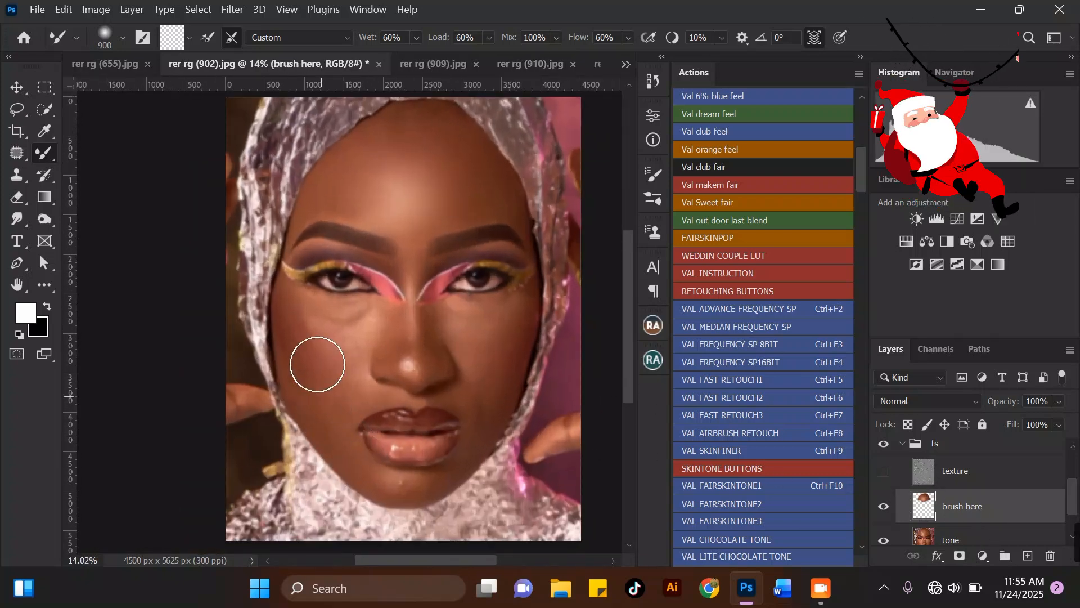
Step: Blend the outer cheek below the image-left eye, along the edge of the head covering, with the Mixer Brush at 300 to 500 px
scroll(291, 318, up, 3)
key(bracketleft)
key(bracketleft)
key(bracketleft)
scroll(291, 293, up, 2)
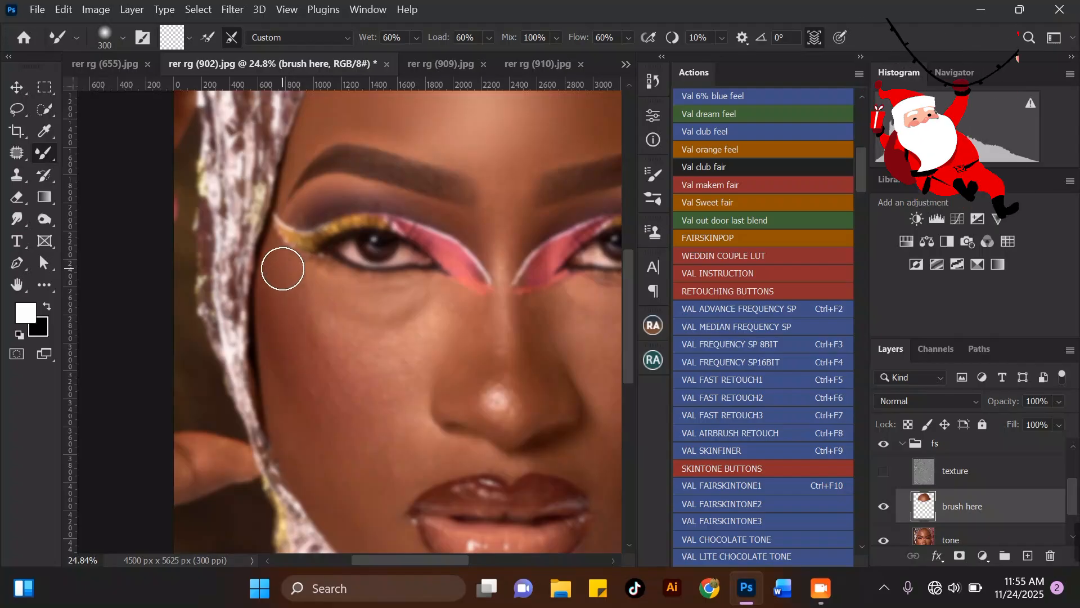
key(bracketright)
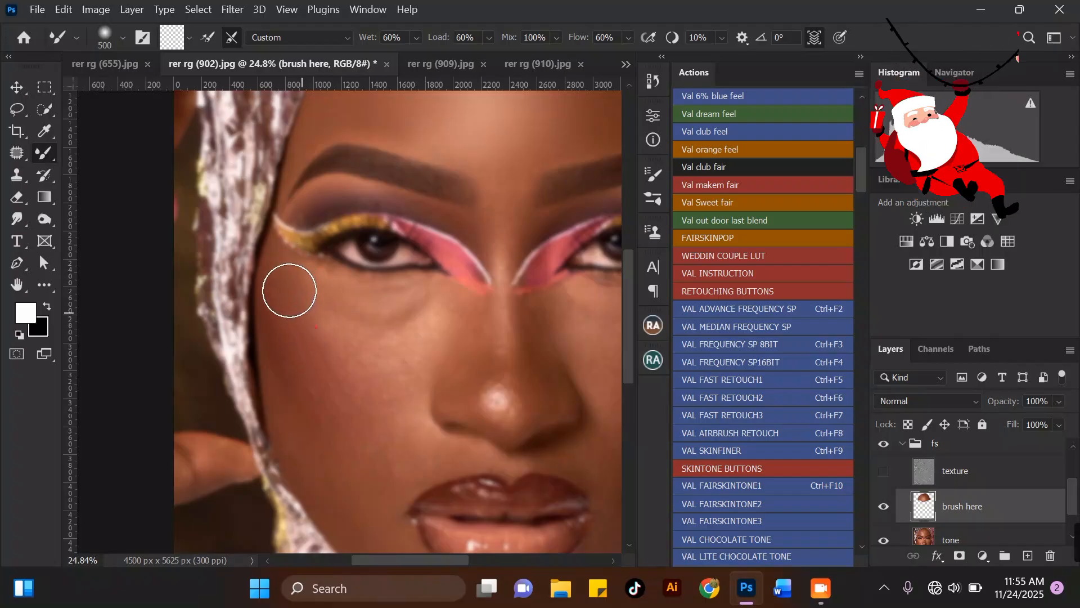
drag(326, 349, 313, 315)
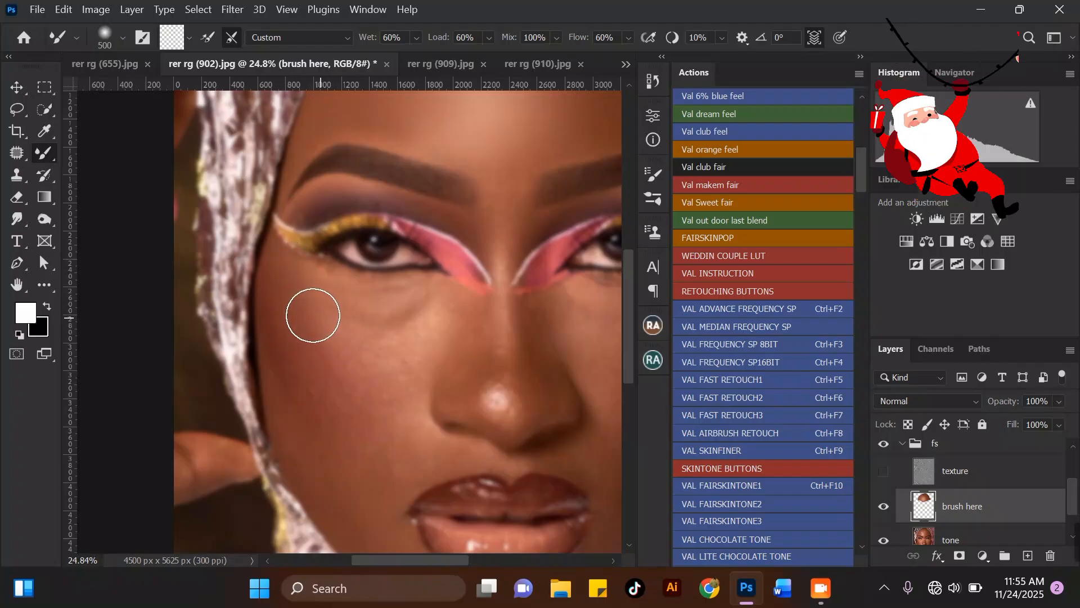
key(bracketleft)
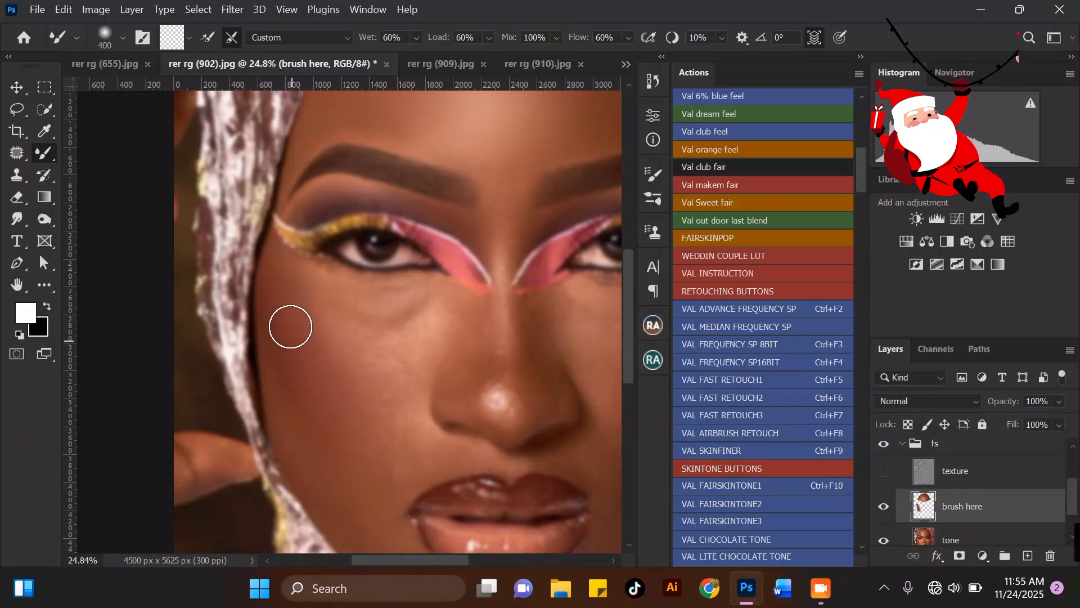
key(bracketright)
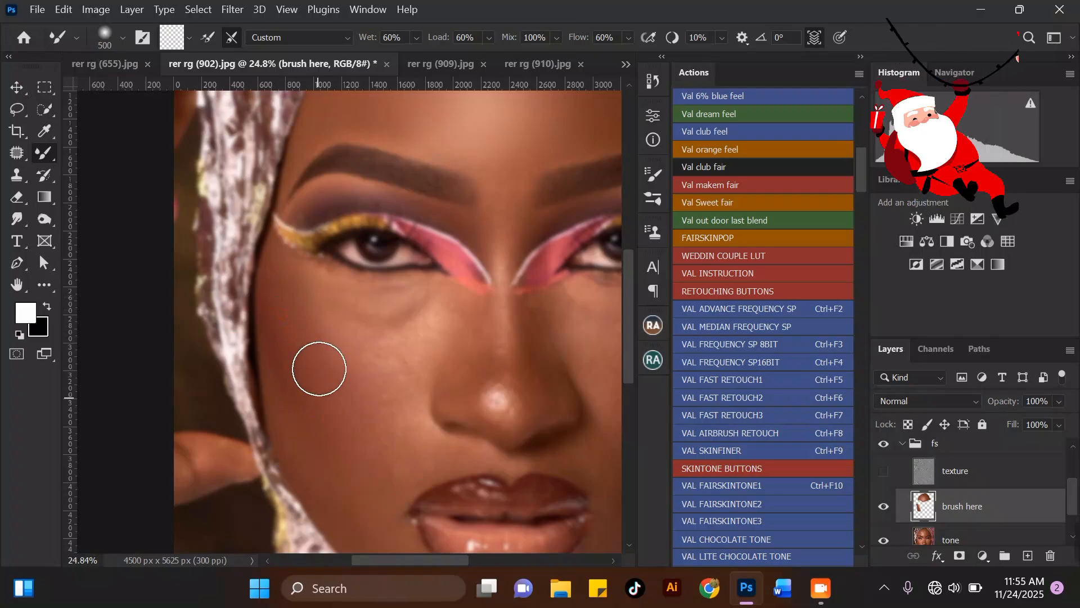
Step: Even out the lower cheek and jawline beside the image-left corner of the mouth with the Mixer Brush at 400 to 500 px
scroll(282, 251, down, 2)
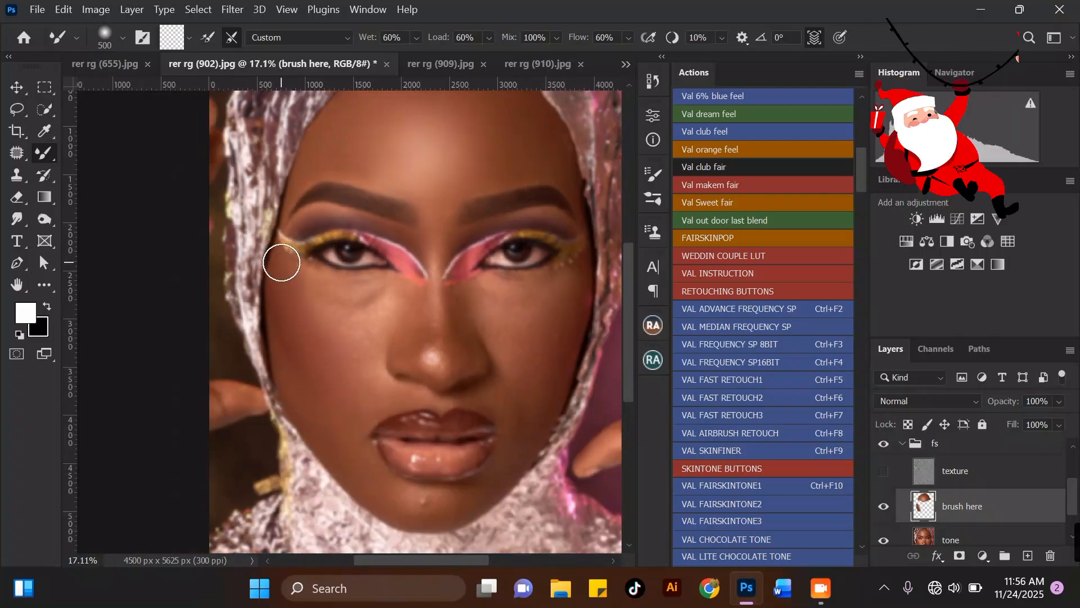
scroll(308, 355, up, 2)
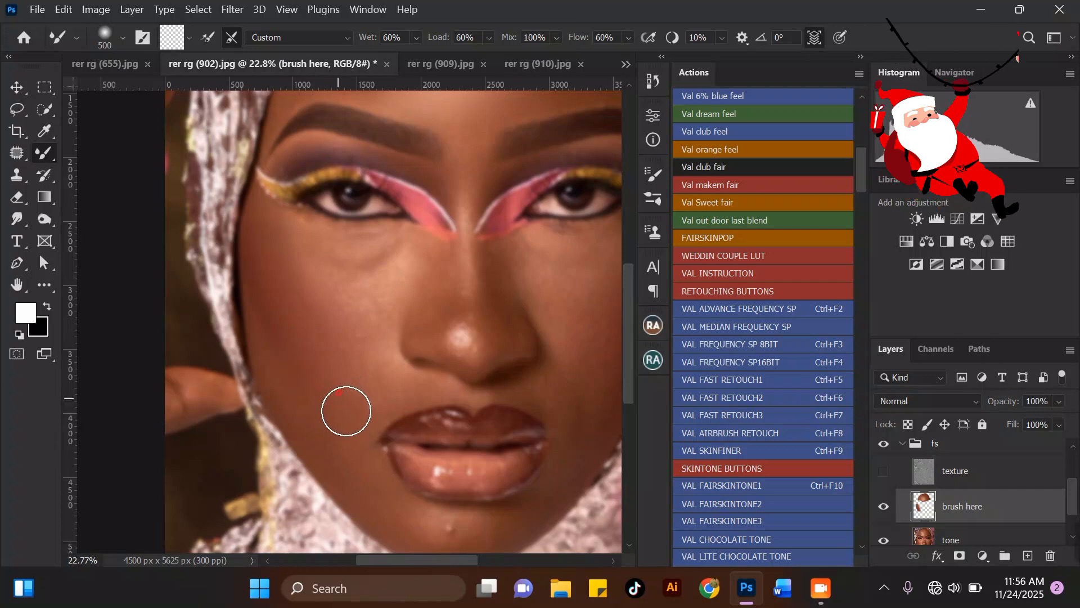
key(bracketleft)
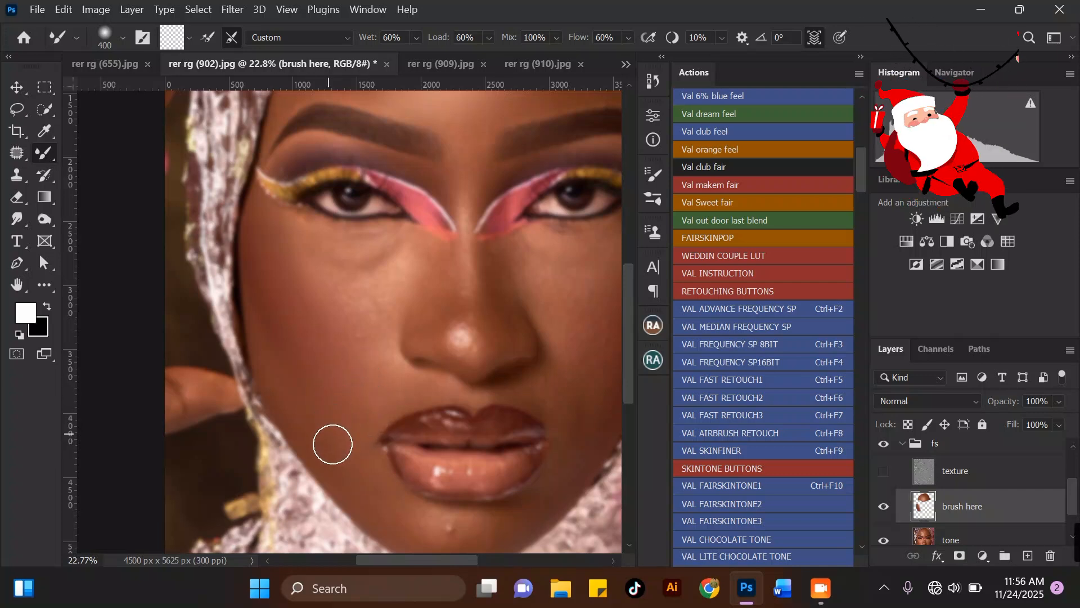
drag(309, 416, 327, 445)
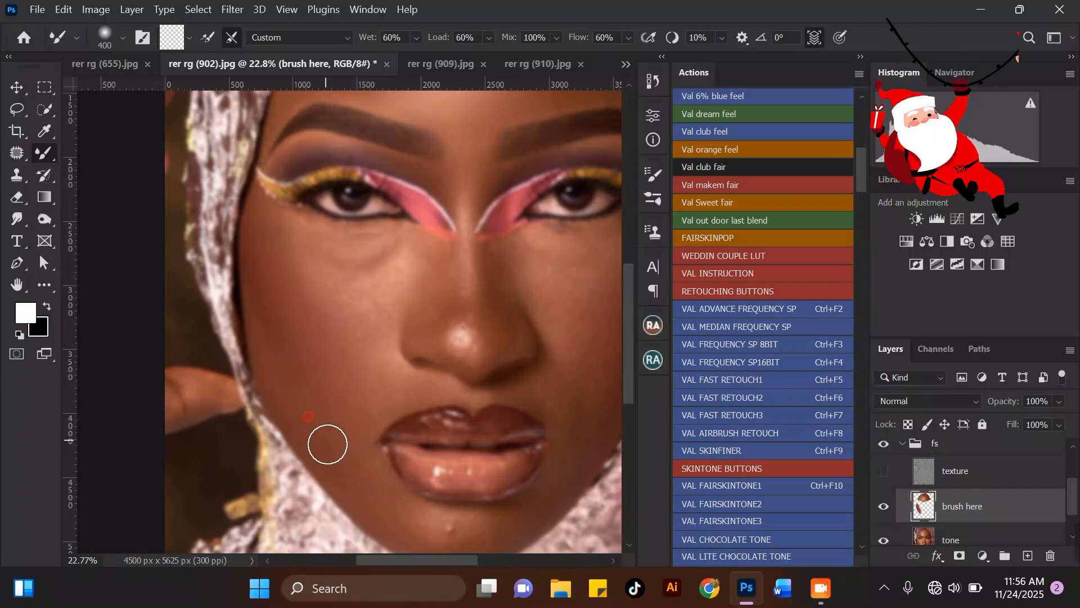
key(bracketright)
key(bracketright)
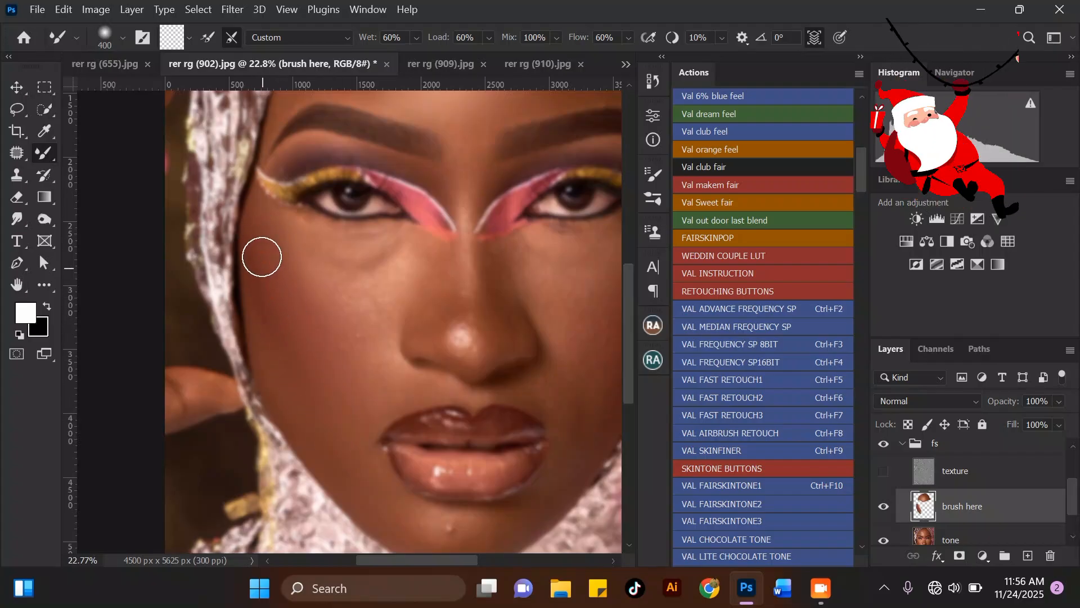
key(bracketleft)
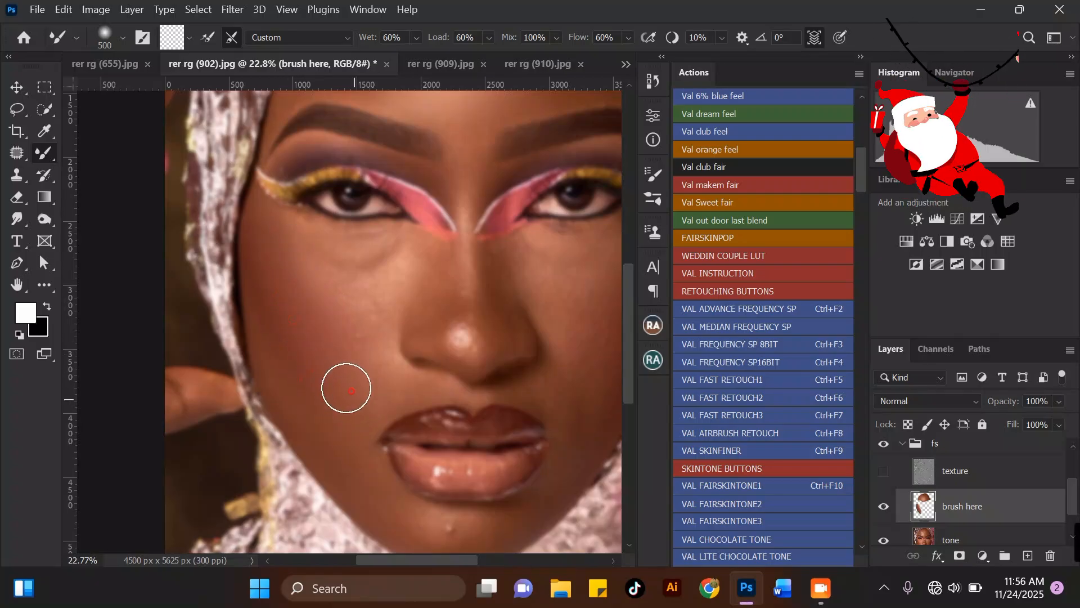
scroll(293, 369, down, 2)
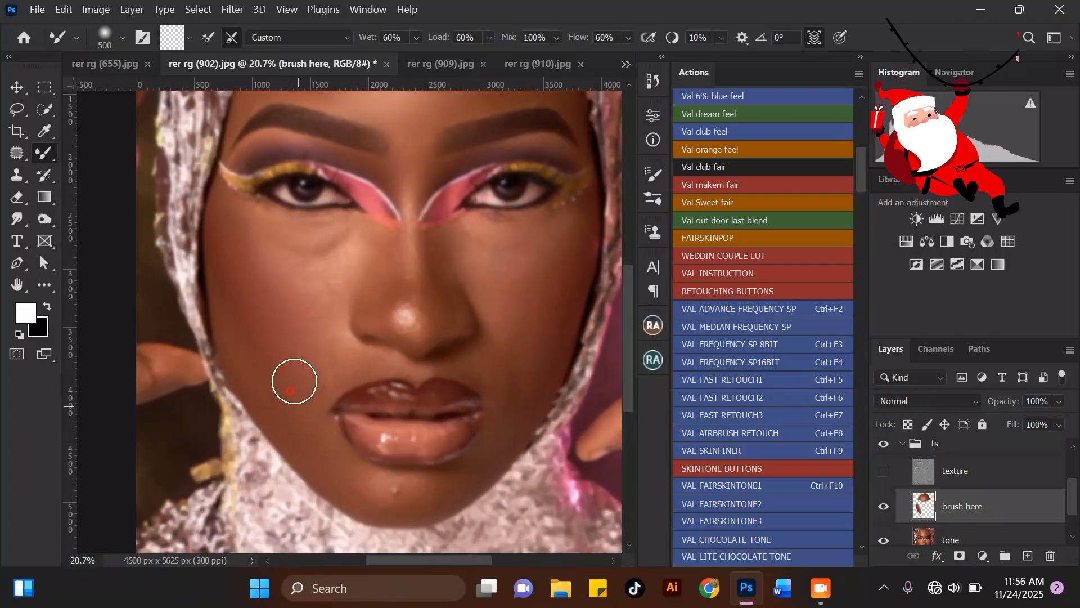
Step: Soften the crease directly beneath the image-left eye with short Mixer Brush strokes at 300 px
scroll(288, 390, down, 3)
scroll(265, 245, up, 3)
key([)
key([)
drag(282, 270, 291, 274)
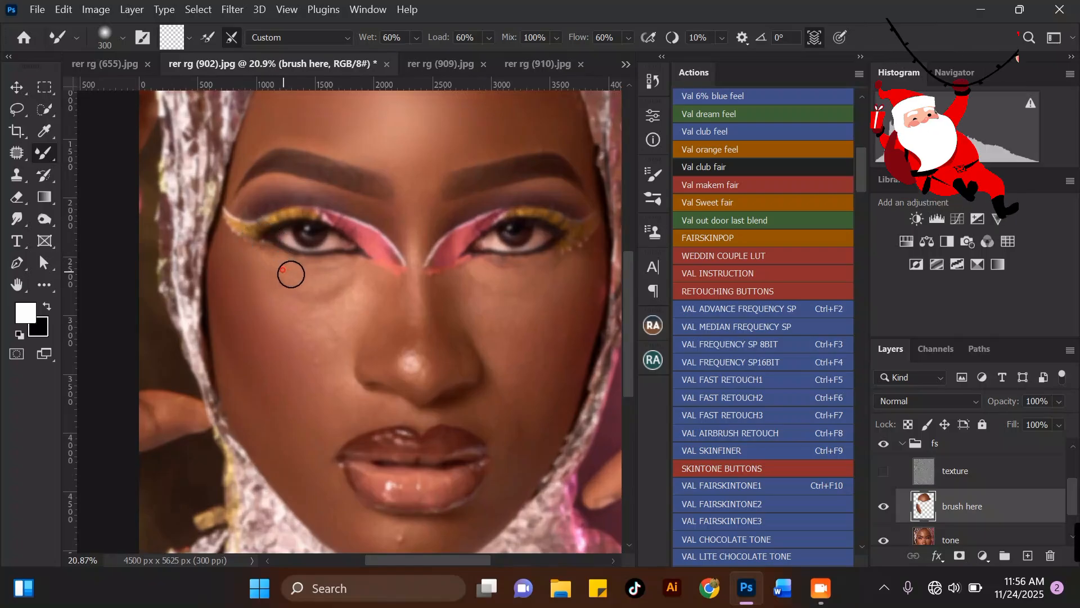
scroll(297, 271, up, 1)
key([)
click(342, 280)
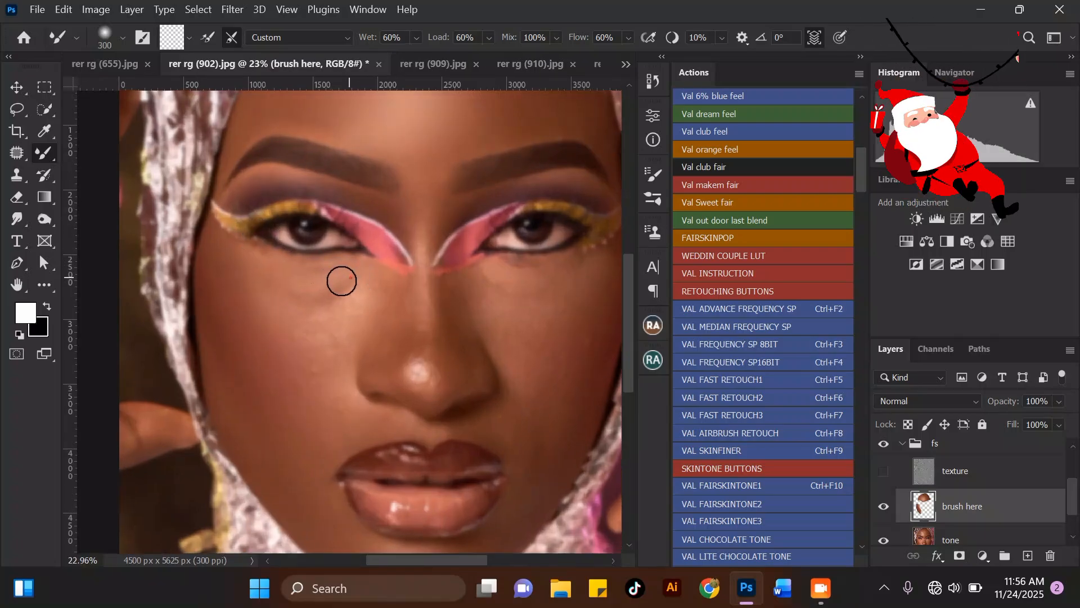
Step: Blend the under-eye area down into the upper cheek with the Mixer Brush at 400 to 500 px
key([)
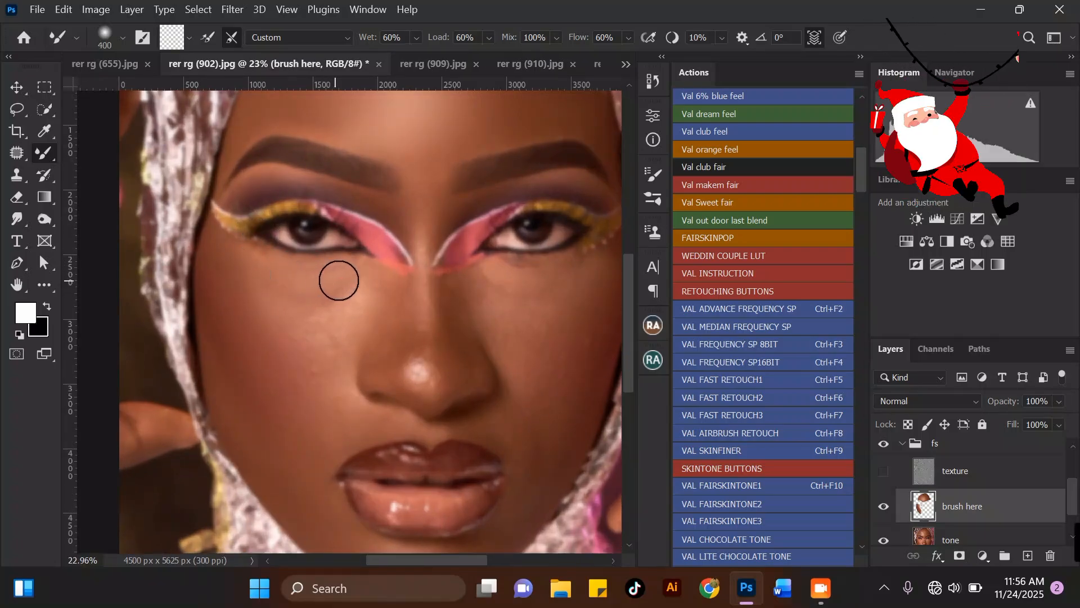
click(344, 289)
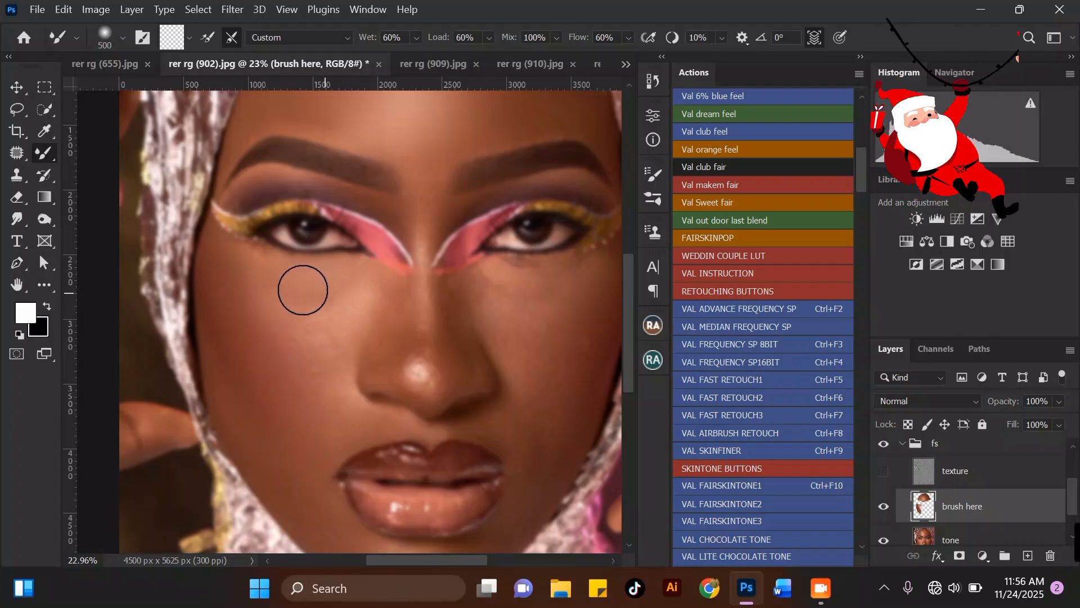
key(])
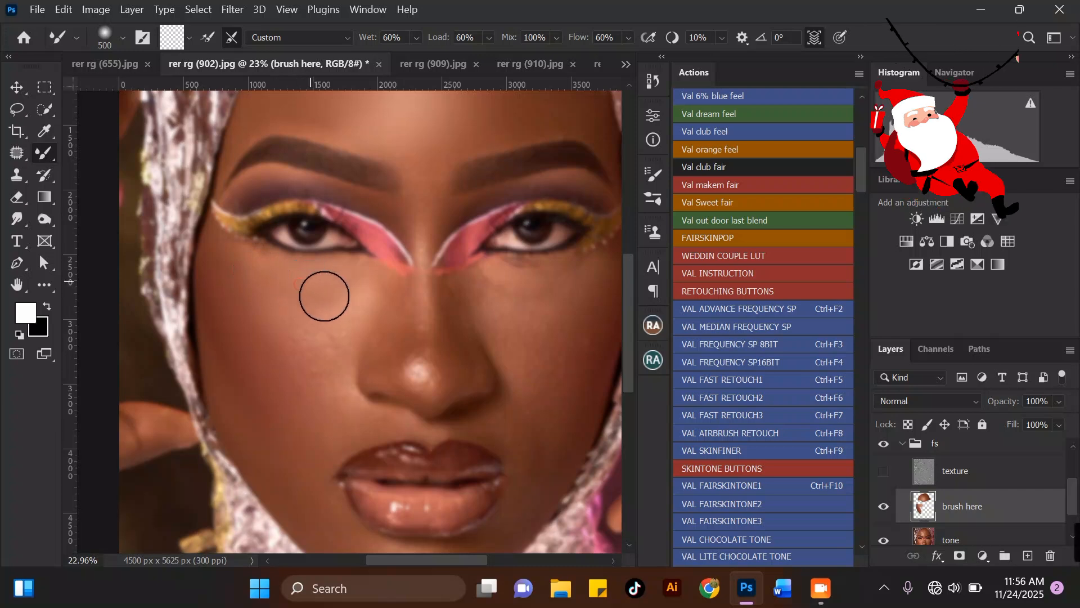
key([)
alt+click(306, 325)
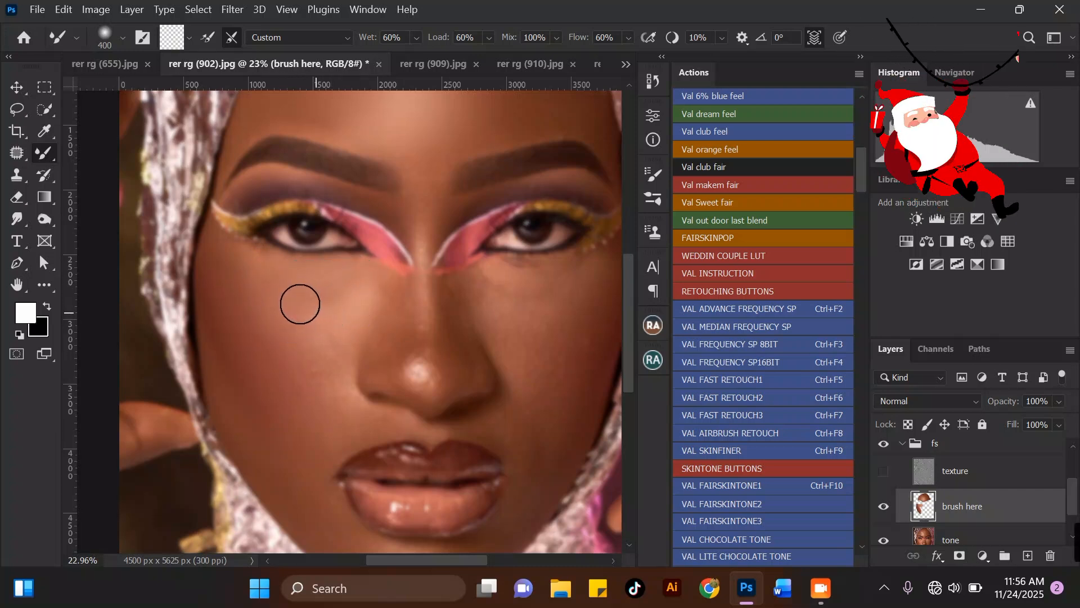
Step: Smooth the cheek highlight beside the image-left side of the nose with the Mixer Brush at 400 to 600 px
scroll(328, 256, down, 3)
scroll(327, 333, up, 4)
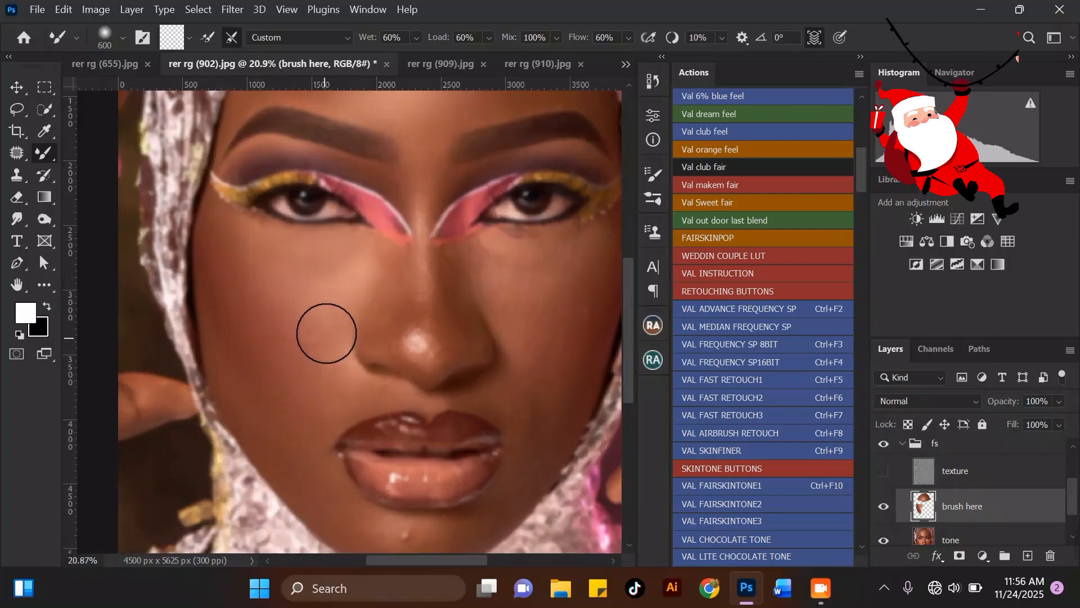
drag(330, 319, 330, 317)
key([)
click(334, 352)
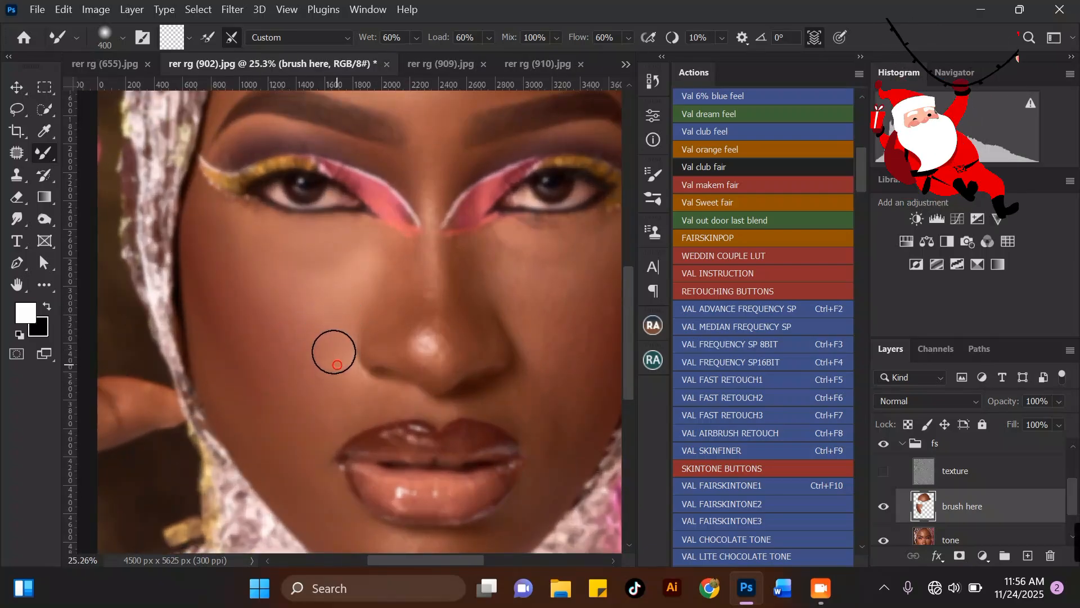
mouse_move(311, 355)
mouse_down()
mouse_move(299, 347)
mouse_move(310, 327)
mouse_up()
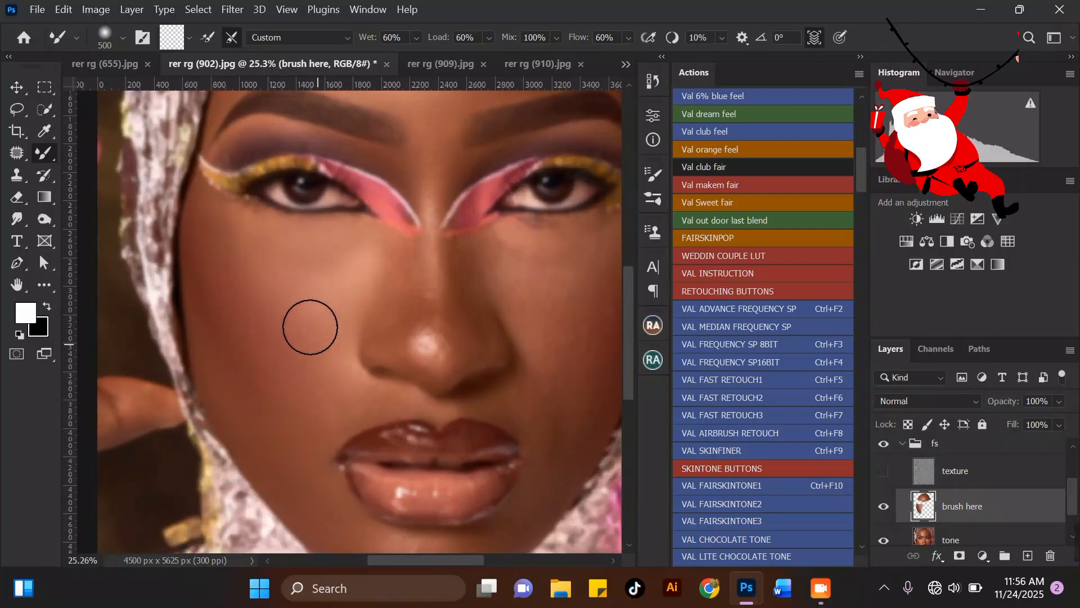
key(])
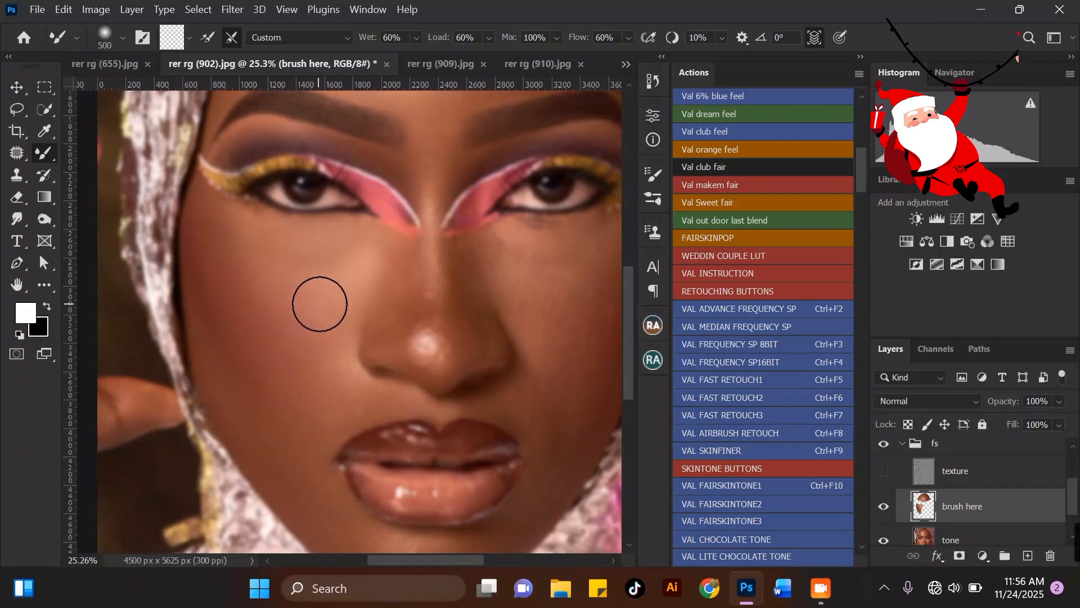
Step: Show the texture layer, toggle the fs group off and on to compare the retouch with the original, and hide the texture again
scroll(323, 309, down, 3)
click(882, 472)
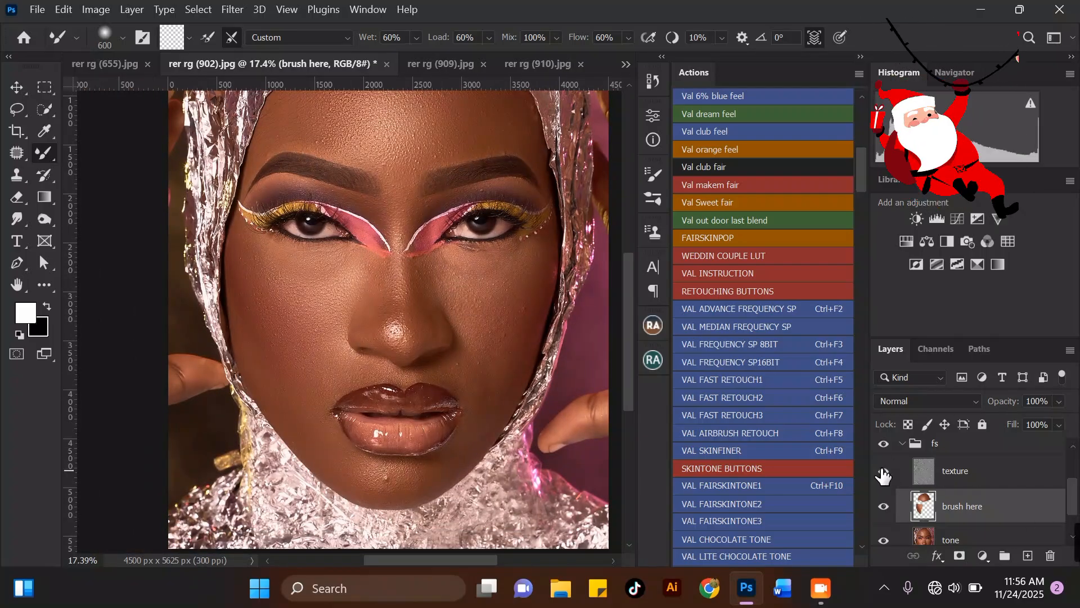
click(884, 443)
click(884, 443)
click(883, 474)
Step: Refine the tones from beside the nose and mouth into the middle of the image-left cheek with the Mixer Brush at 400 to 500 px
scroll(265, 306, up, 1)
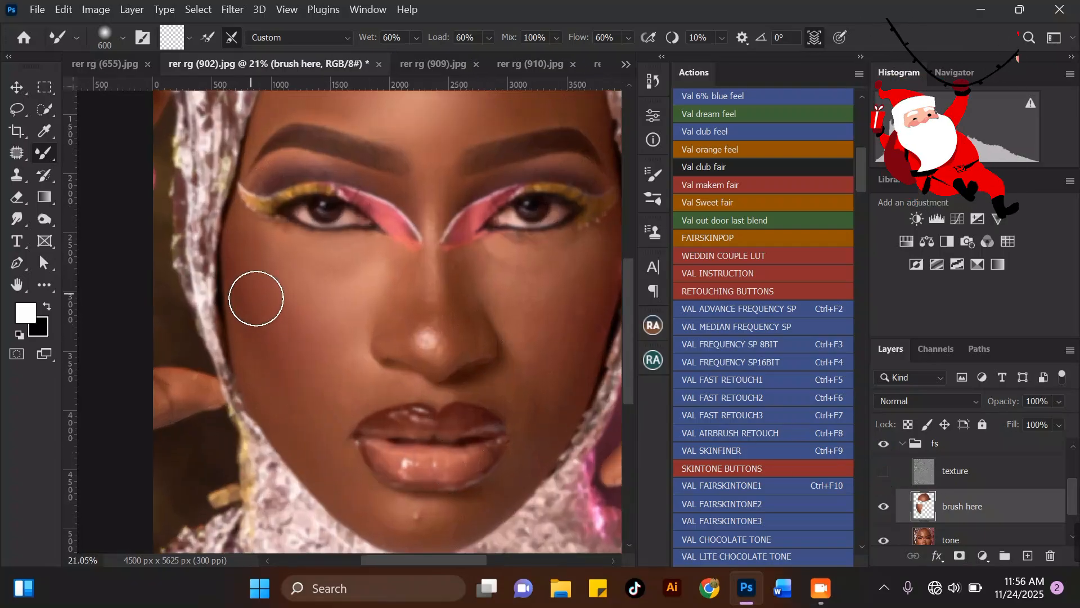
scroll(296, 375, up, 1)
key(bracketleft)
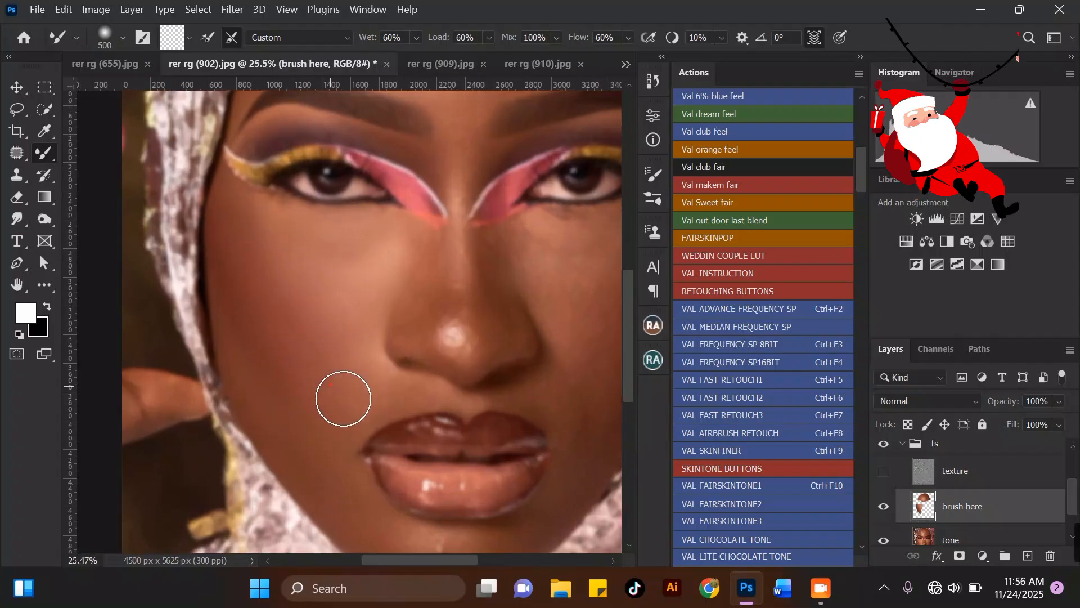
scroll(370, 392, up, 2)
key(bracketleft)
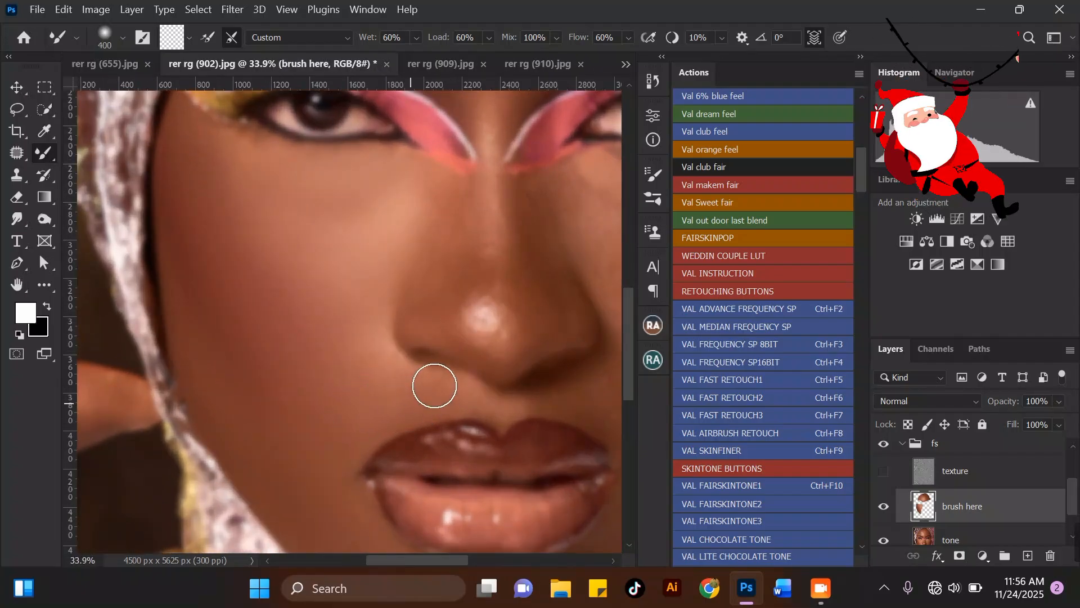
key(bracketright)
key(bracketright)
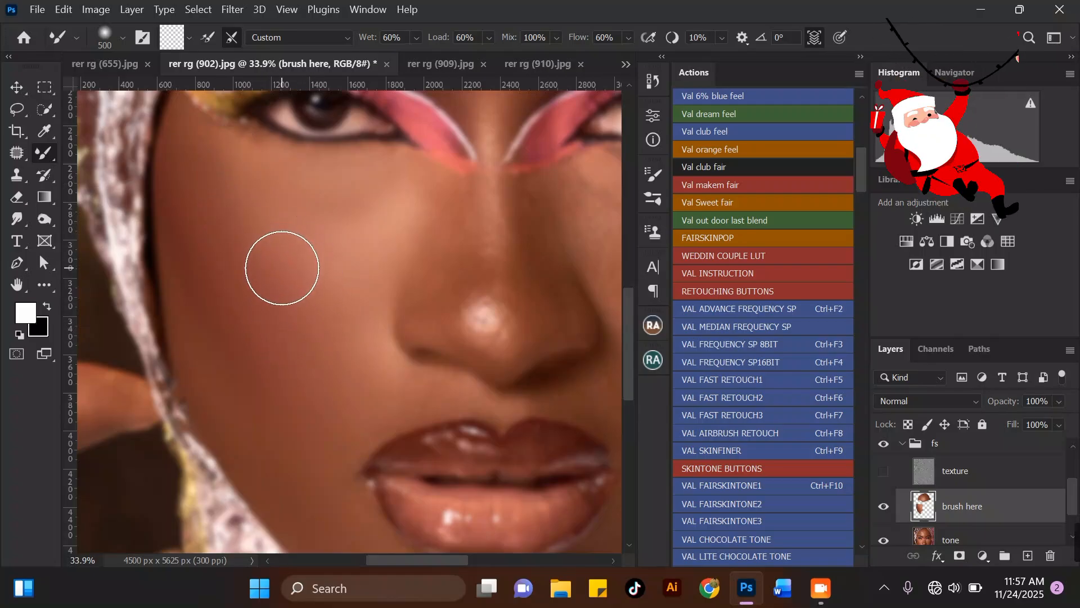
scroll(345, 352, down, 3)
scroll(290, 260, up, 3)
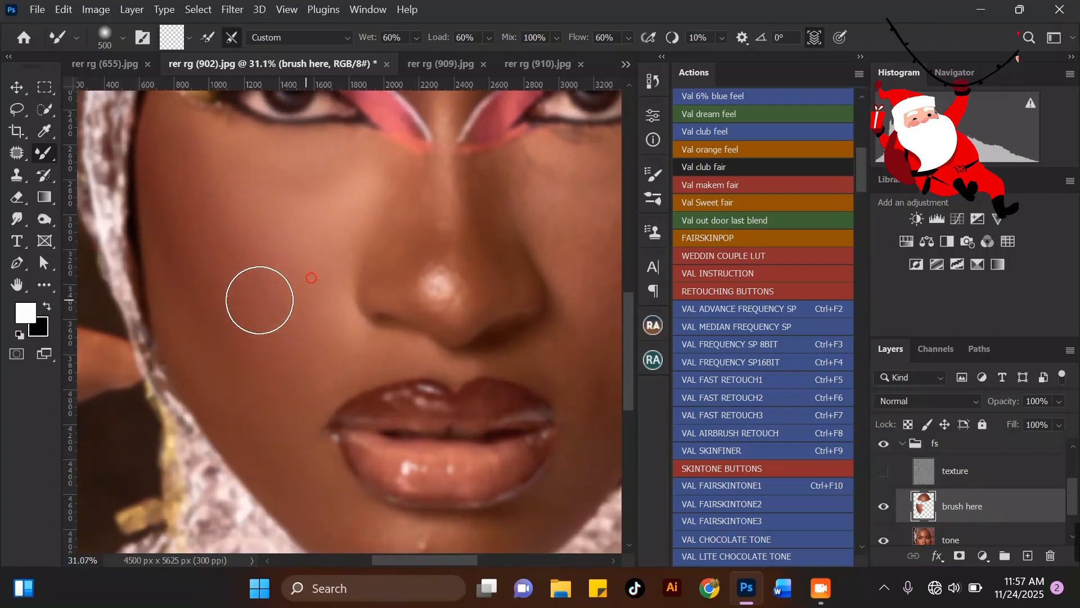
scroll(245, 227, down, 1)
scroll(231, 225, down, 1)
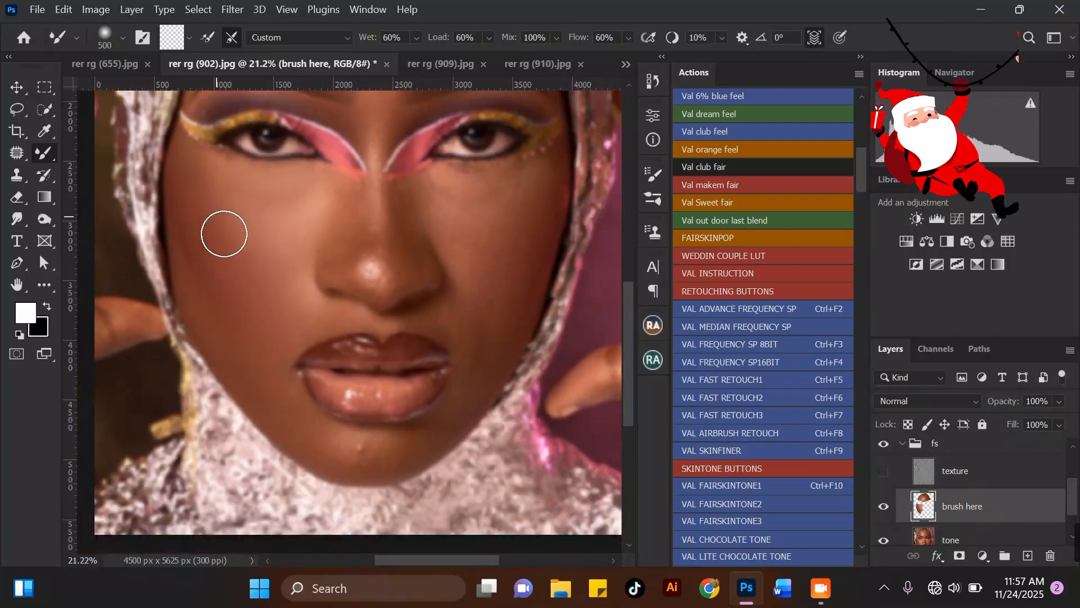
Step: Blend the image-left cheek beside the nose and under the inner eye with the Mixer Brush at 250 to 400 px
scroll(253, 265, up, 1)
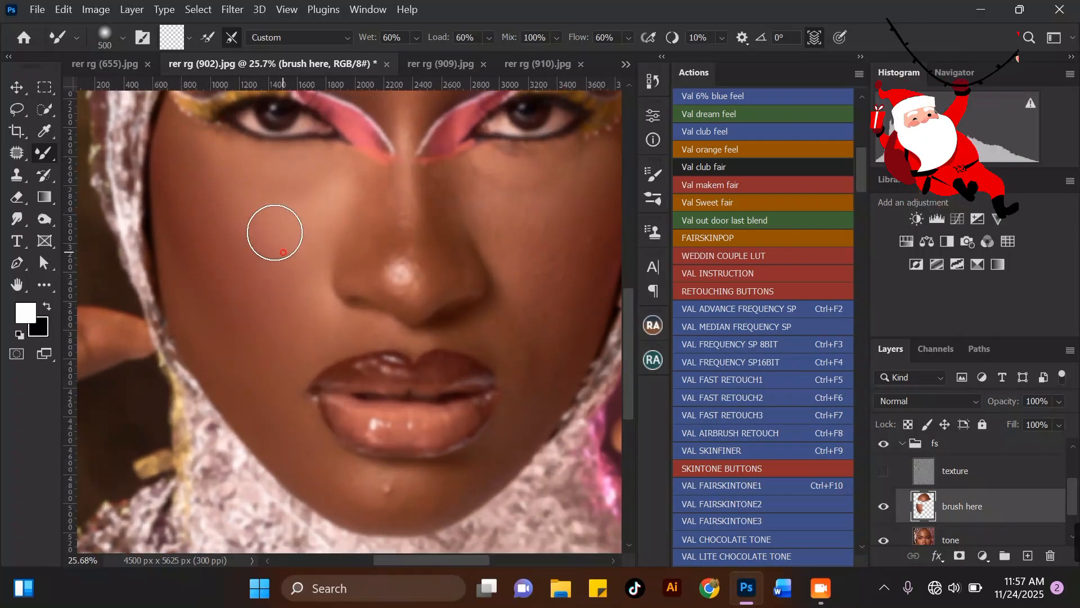
scroll(188, 183, up, 1)
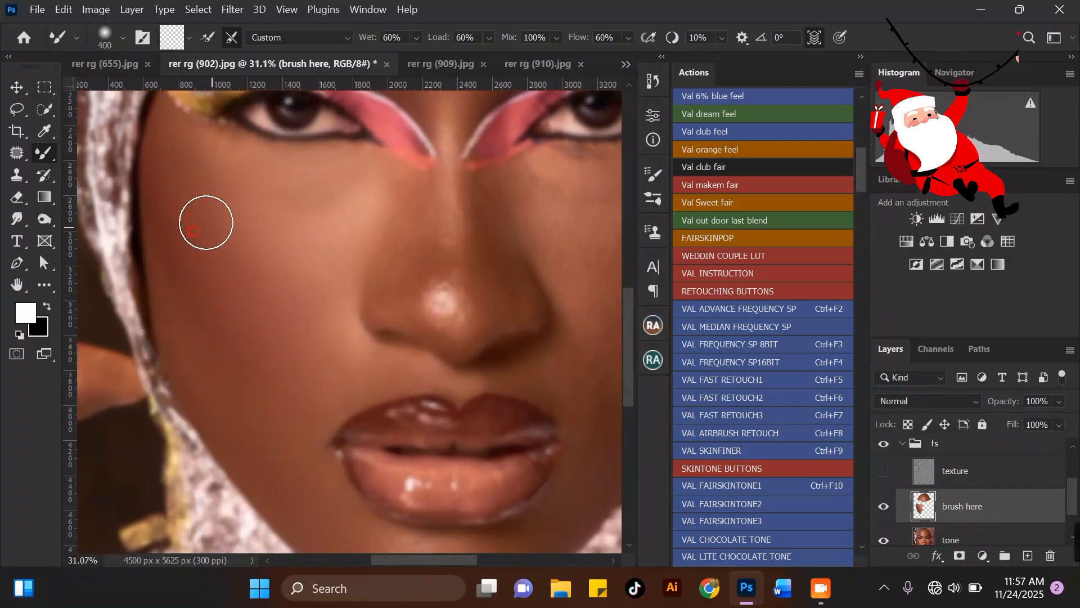
key(bracketleft)
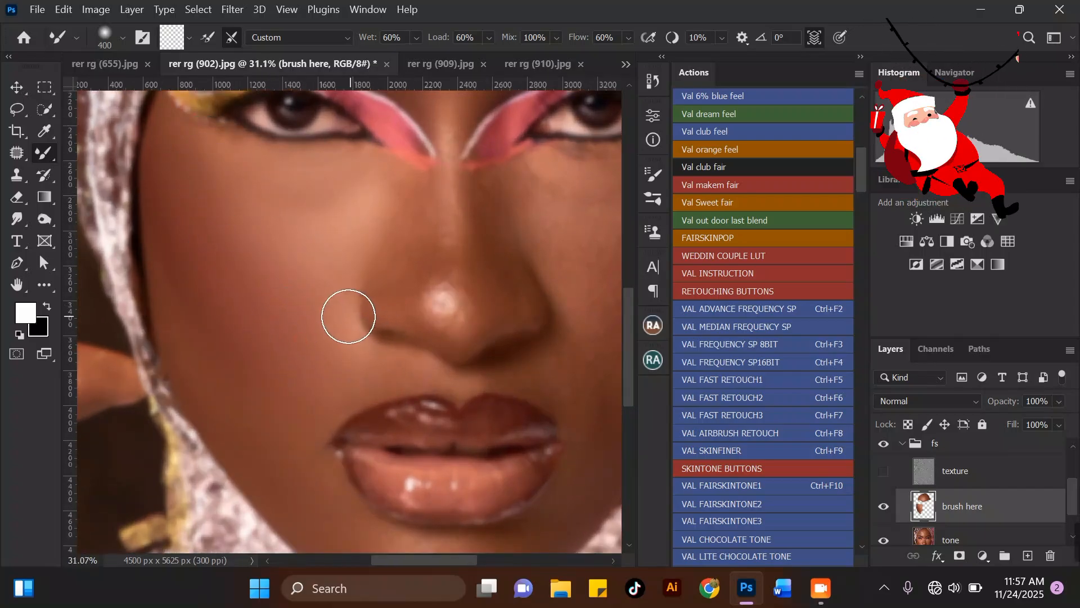
scroll(222, 186, down, 2)
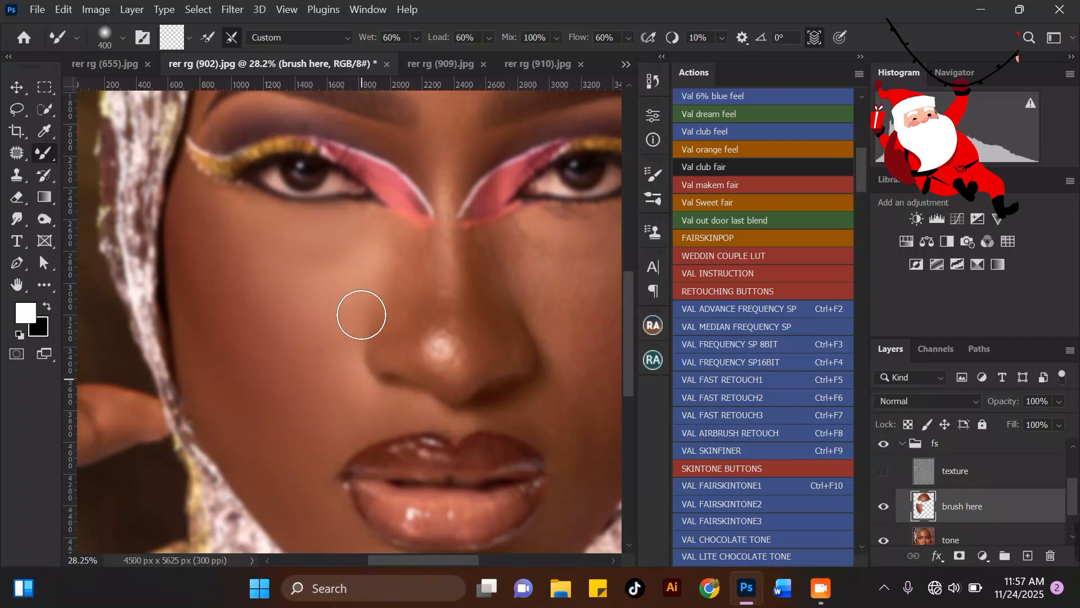
scroll(413, 297, up, 2)
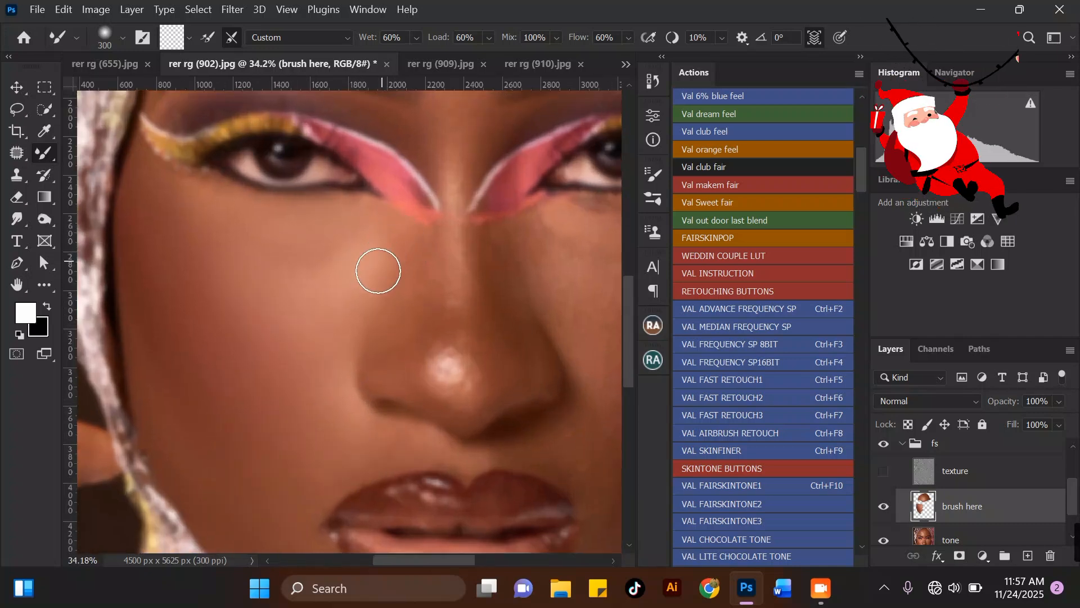
key(bracketleft)
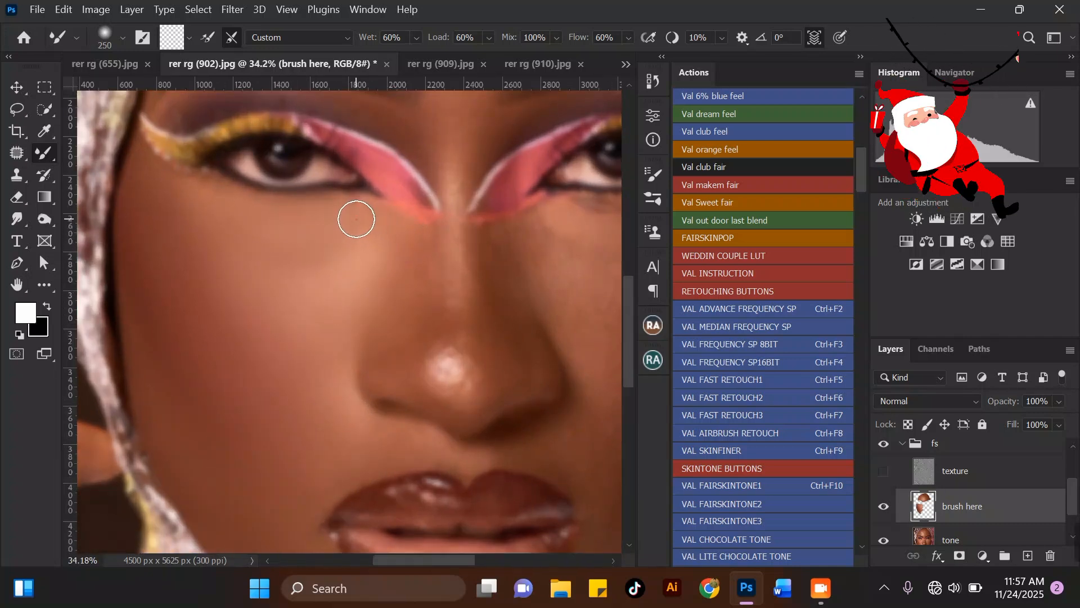
scroll(363, 234, down, 4)
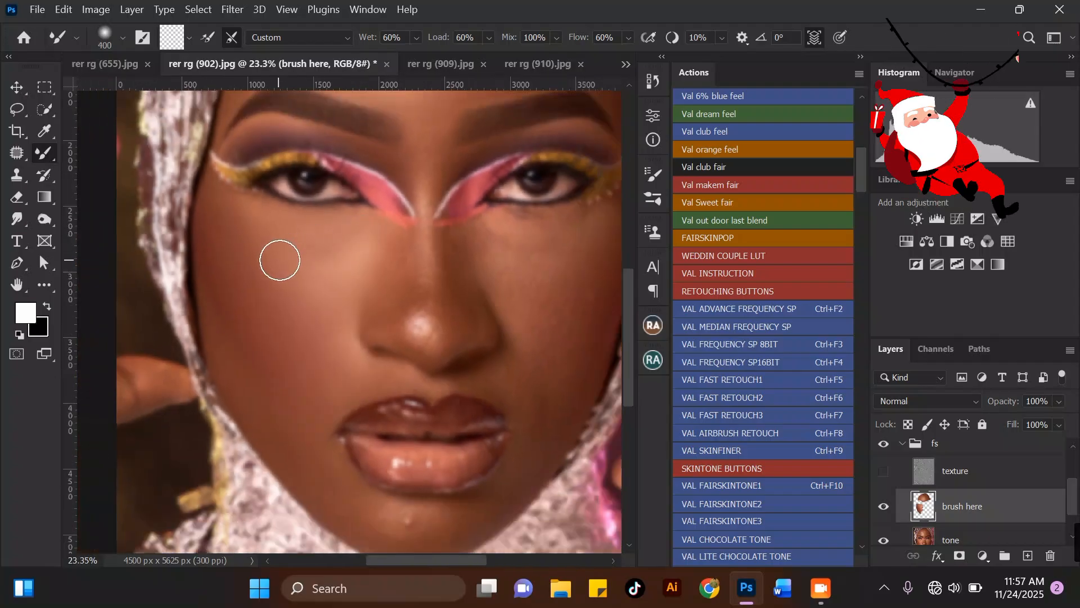
Step: Smooth the highlight between the image-left under-eye and the upper side of the nose with the Mixer Brush at about 400 px
scroll(343, 231, up, 3)
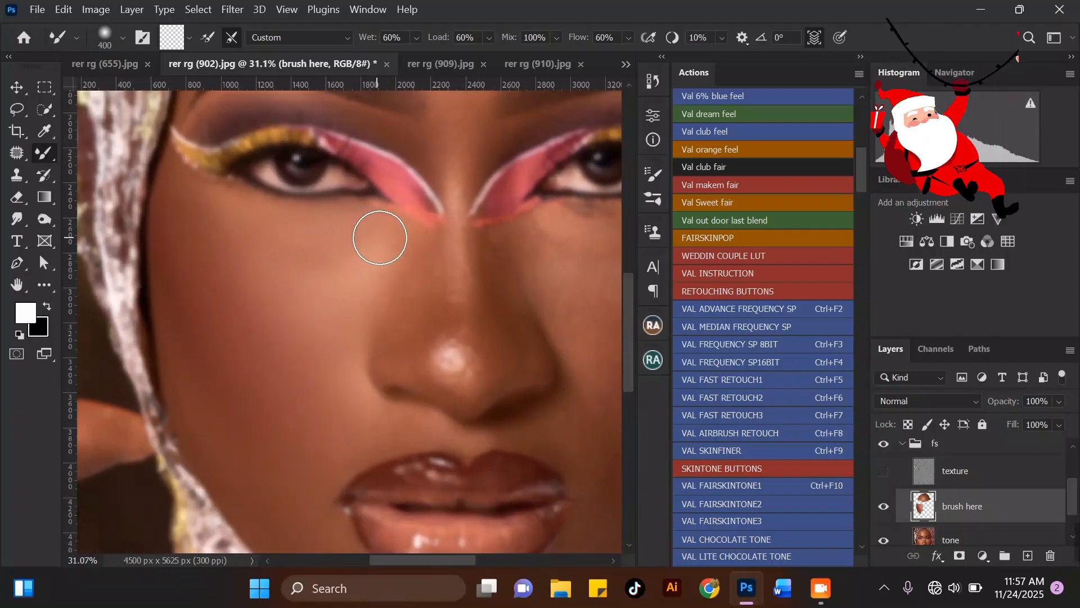
key(bracketright)
mouse_move(310, 270)
mouse_down()
mouse_move(351, 285)
mouse_move(340, 300)
mouse_up()
key(bracketleft)
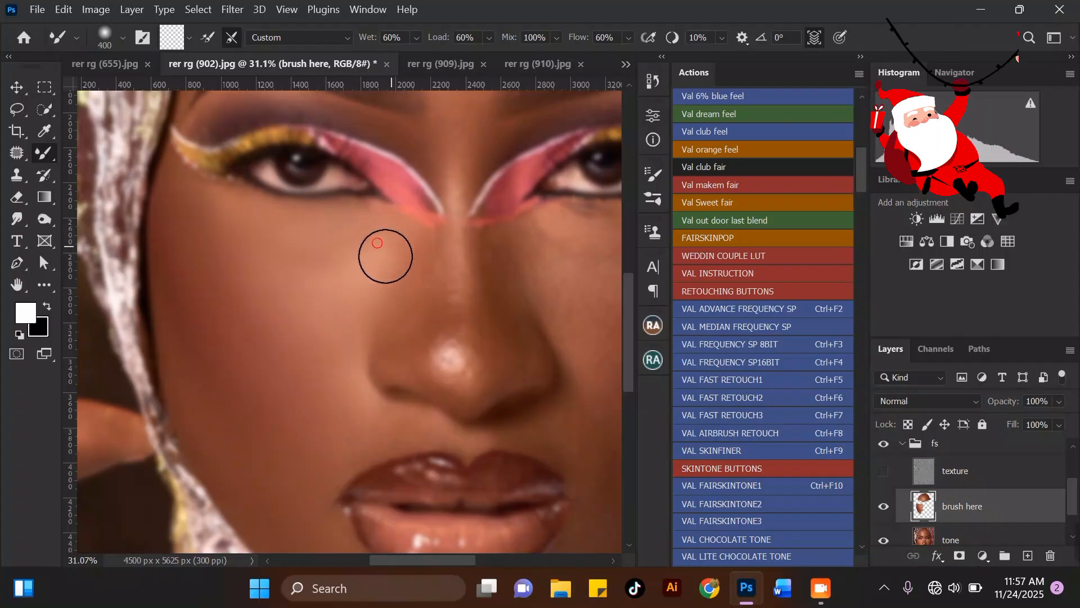
scroll(338, 242, down, 2)
Step: Blend the image-left mid cheek highlight outward into the darker cheek tones with the Mixer Brush at 500 to 600 px
key(bracketright)
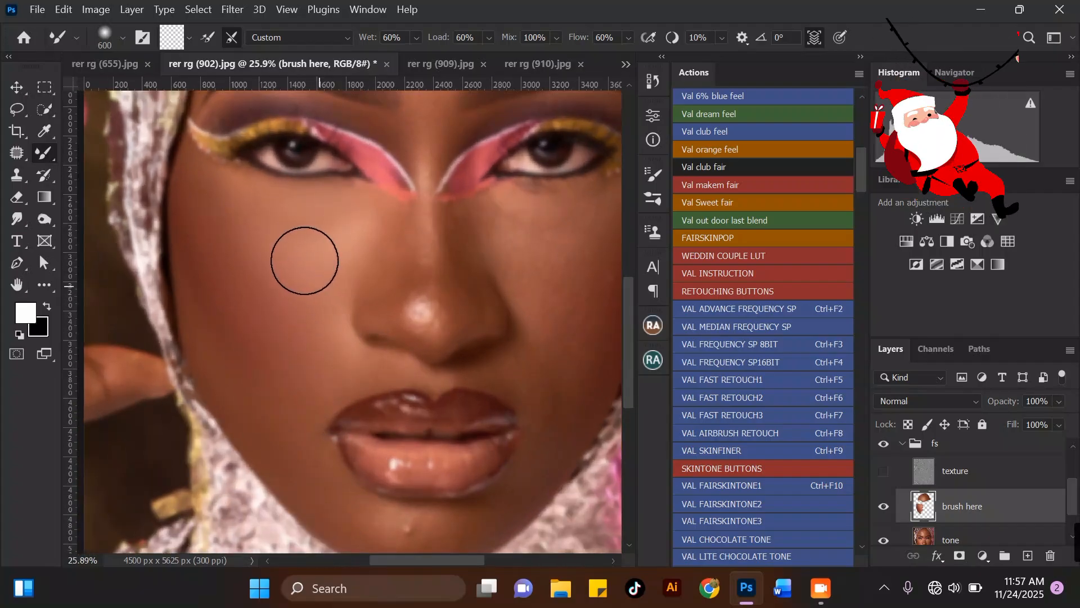
drag(259, 235, 280, 312)
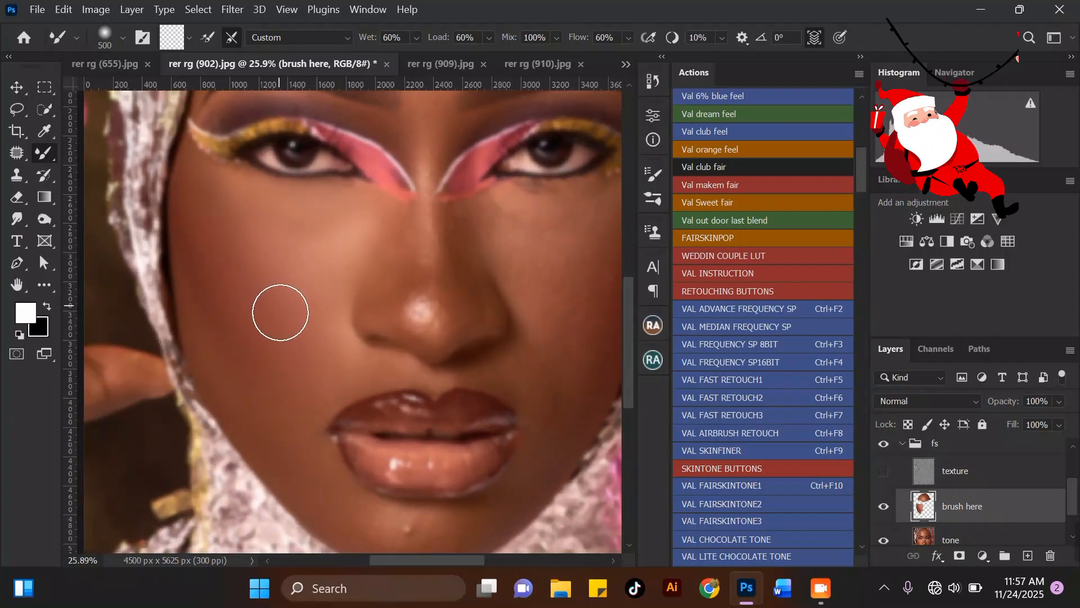
drag(244, 227, 264, 297)
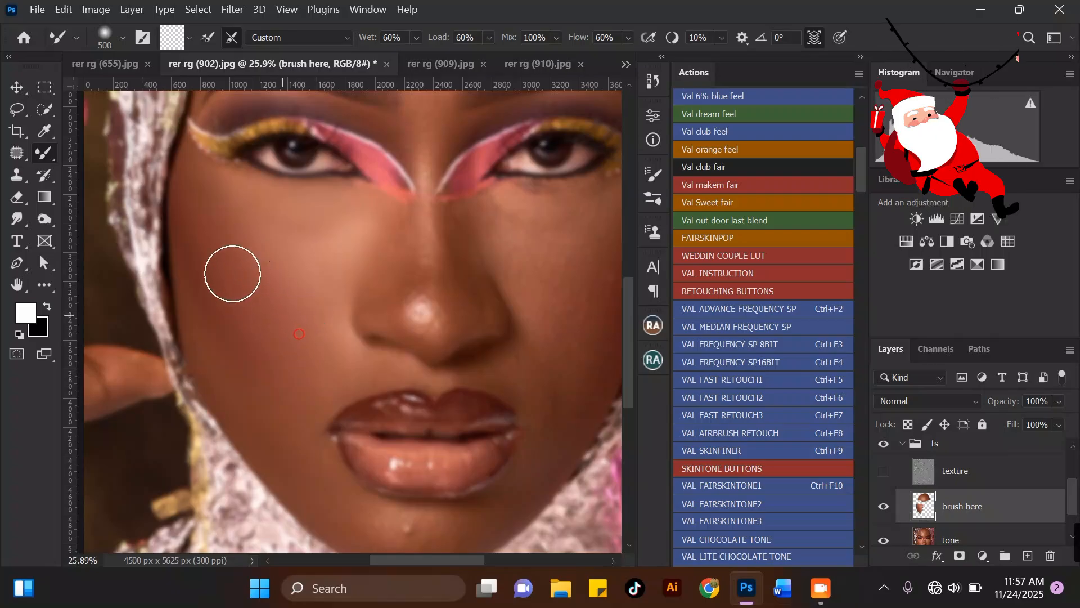
key(bracketright)
drag(252, 225, 249, 258)
key(bracketleft)
Step: Even out the image-left cheek from below the outer eye down to the lower cheek with the Mixer Brush at 600 px
scroll(281, 309, down, 2)
scroll(248, 202, up, 3)
key(bracketright)
mouse_move(262, 283)
mouse_down()
mouse_move(242, 269)
mouse_move(274, 322)
mouse_move(321, 334)
mouse_move(294, 320)
mouse_move(293, 359)
mouse_move(238, 245)
mouse_move(248, 340)
mouse_move(288, 381)
mouse_move(308, 357)
mouse_move(259, 255)
mouse_move(299, 304)
mouse_move(305, 367)
mouse_move(254, 385)
mouse_move(240, 323)
mouse_move(263, 366)
mouse_move(263, 286)
mouse_move(234, 258)
mouse_up()
scroll(295, 335, down, 1)
scroll(218, 215, up, 1)
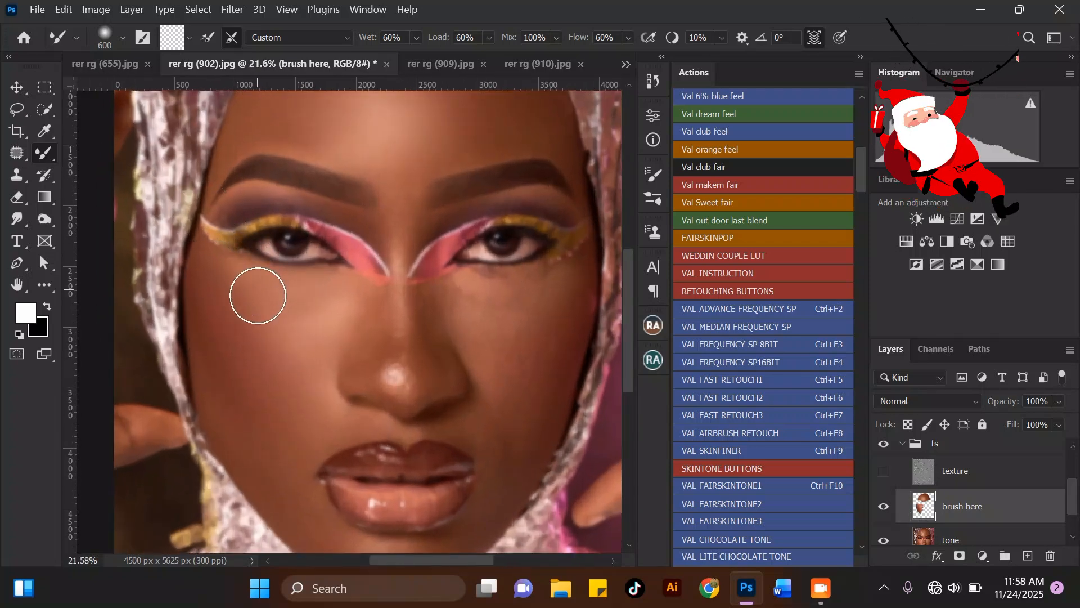
drag(247, 320, 281, 405)
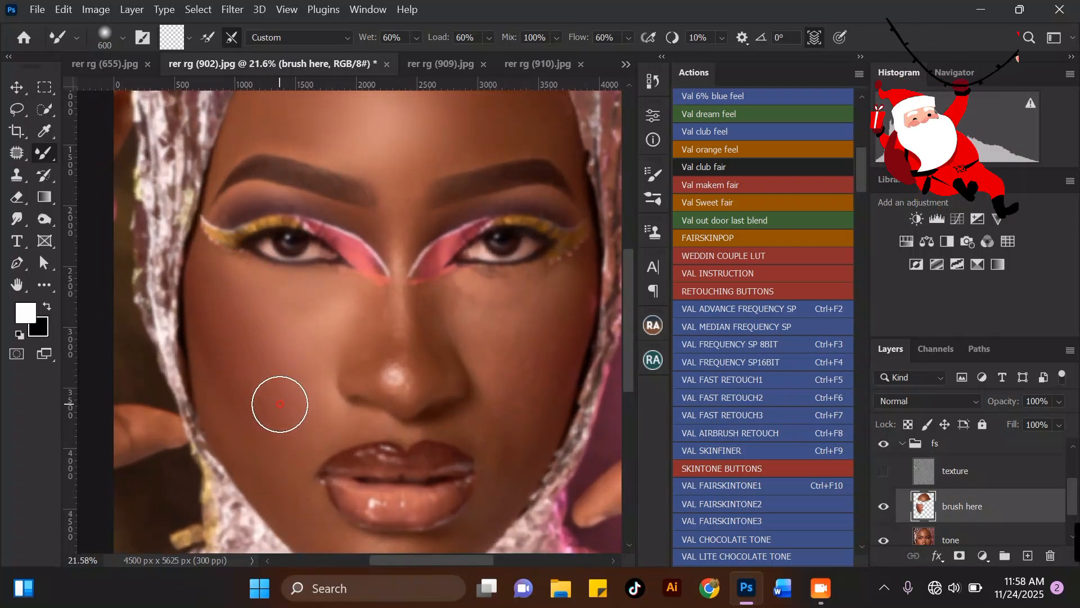
scroll(285, 292, down, 1)
scroll(275, 414, up, 1)
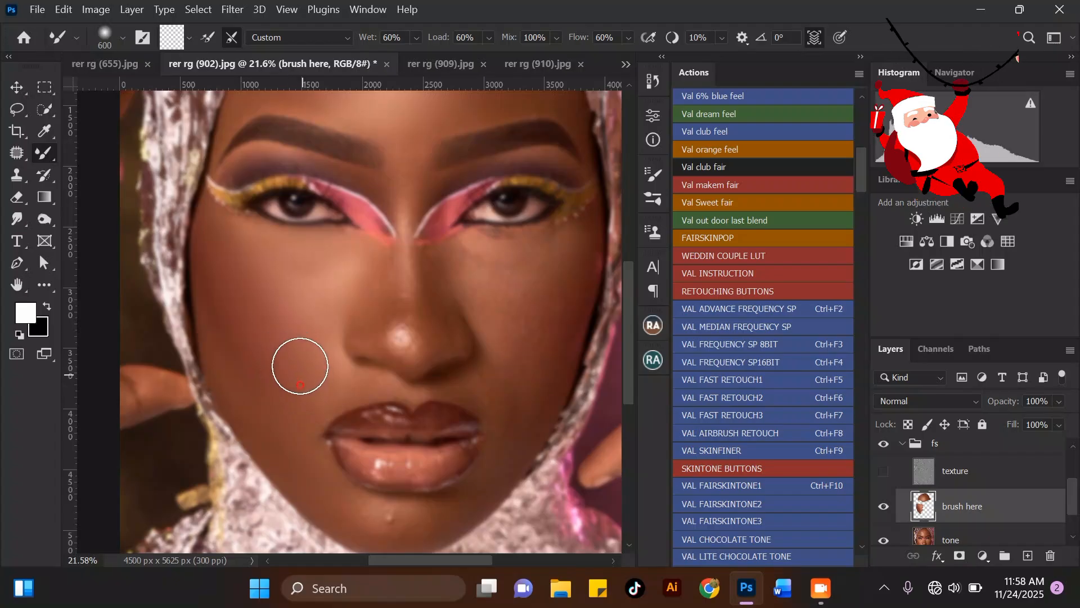
Step: Blend the outer image-right cheek beside the hood with the Mixer Brush at 400 to 600 px
scroll(470, 321, down, 2)
scroll(489, 265, up, 2)
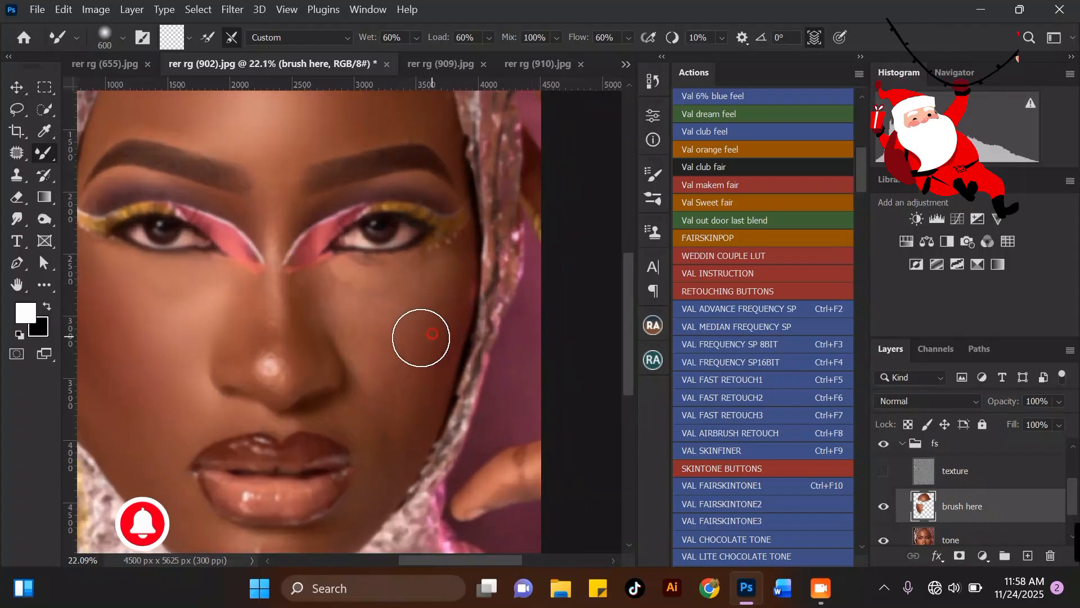
key(bracketleft)
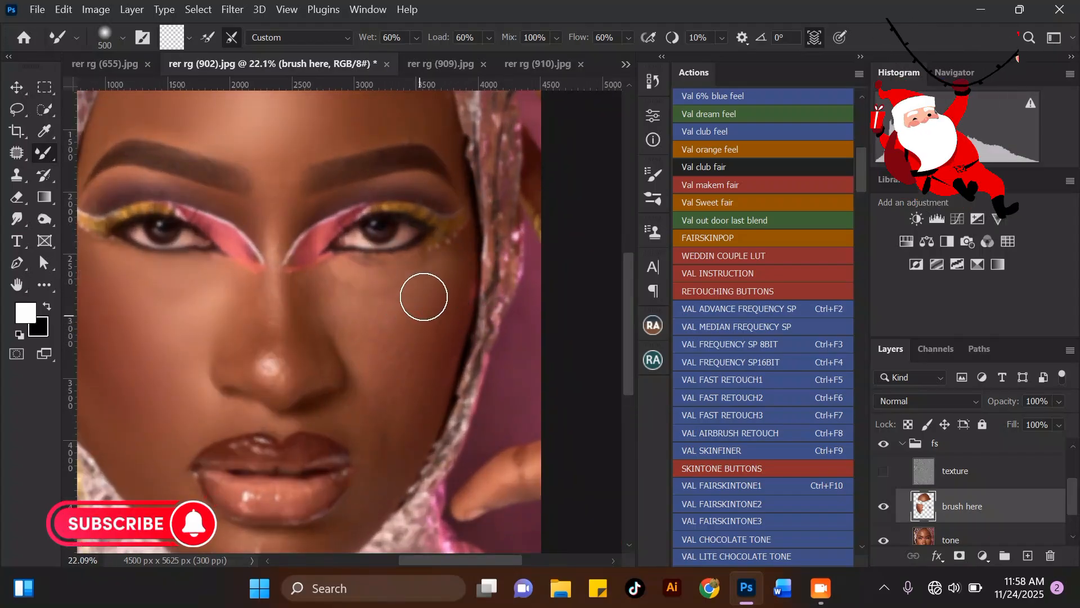
scroll(427, 293, down, 3)
key(bracketright)
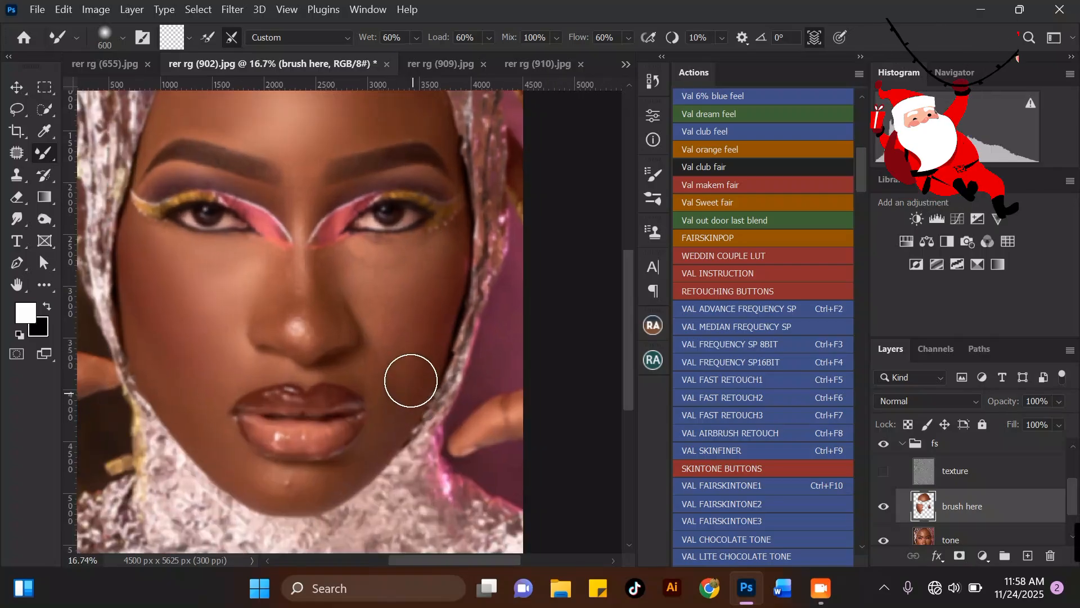
scroll(414, 366, up, 6)
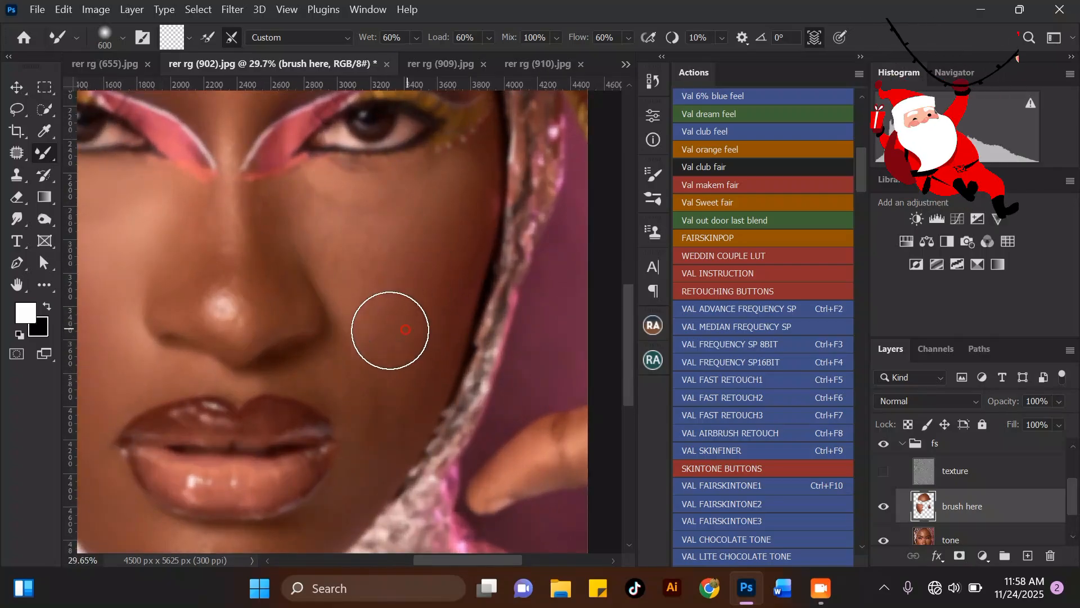
key(bracketleft)
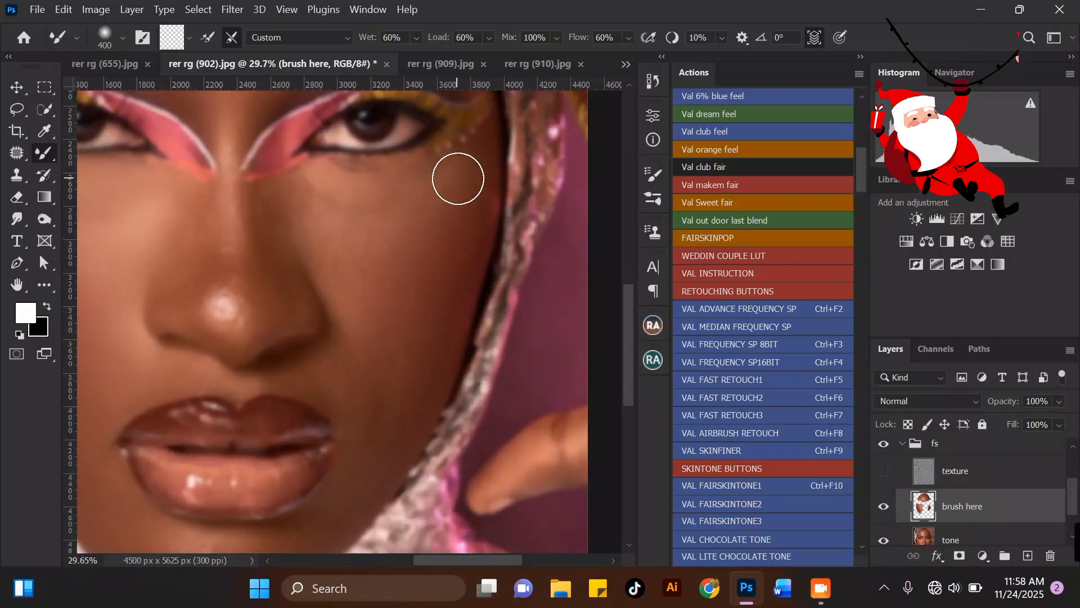
Step: Smooth the lower image-right cheek down to the jaw beside the mouth with the Mixer Brush at 500 px
scroll(438, 174, down, 4)
key(bracketright)
scroll(419, 332, up, 3)
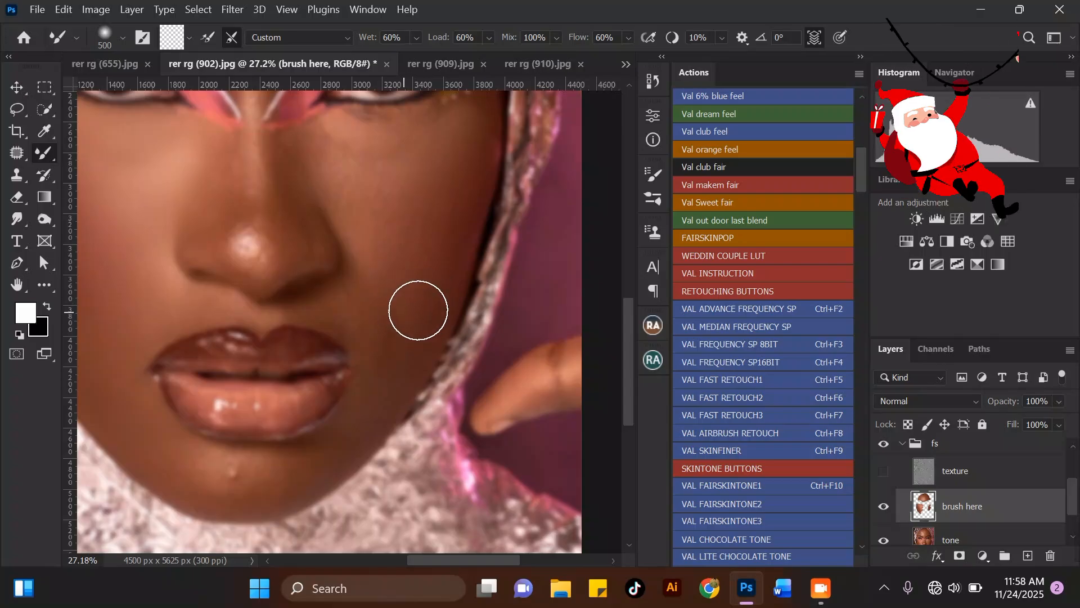
scroll(414, 332, down, 2)
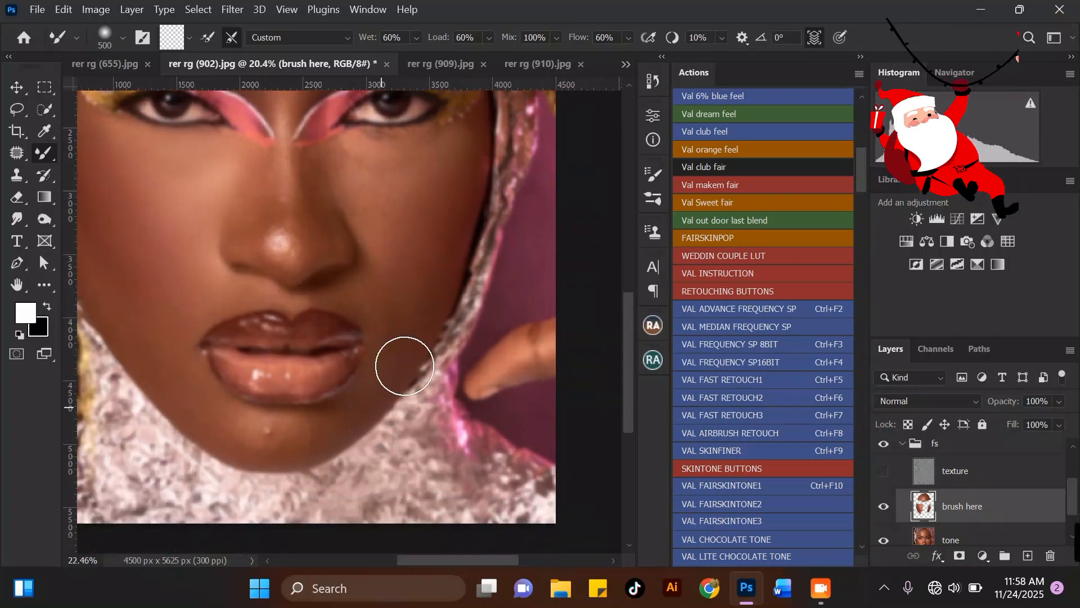
key(bracketleft)
scroll(394, 360, up, 2)
scroll(358, 415, down, 3)
scroll(360, 290, up, 2)
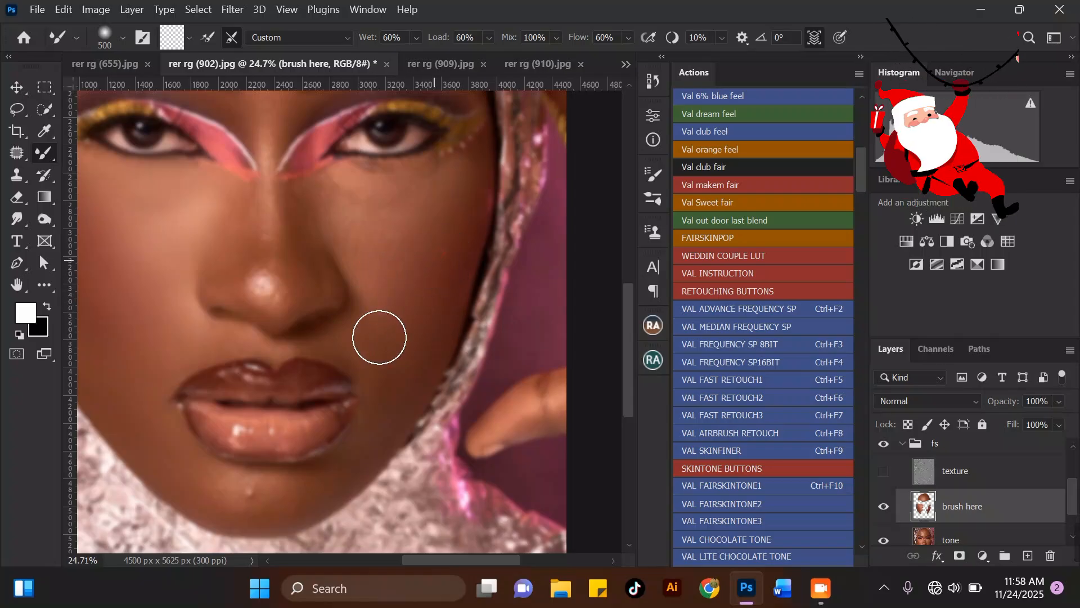
Step: Blend the skin below the image-right eye's outer corner into the outer cheek with the Mixer Brush at 400 to 500 px
scroll(343, 484, down, 2)
scroll(406, 220, up, 1)
key([)
drag(420, 239, 416, 245)
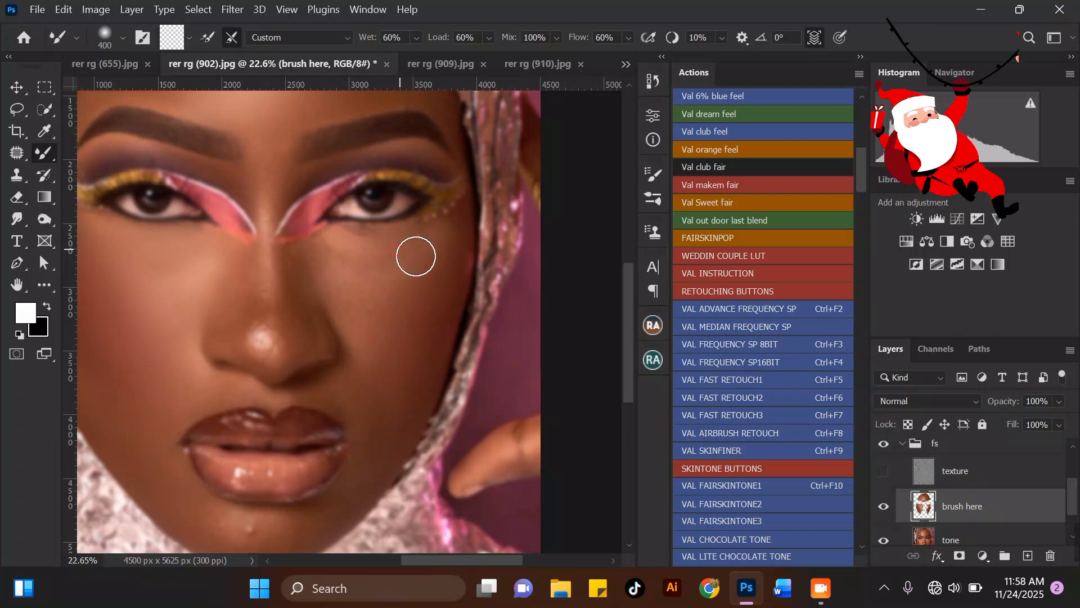
drag(432, 308, 425, 305)
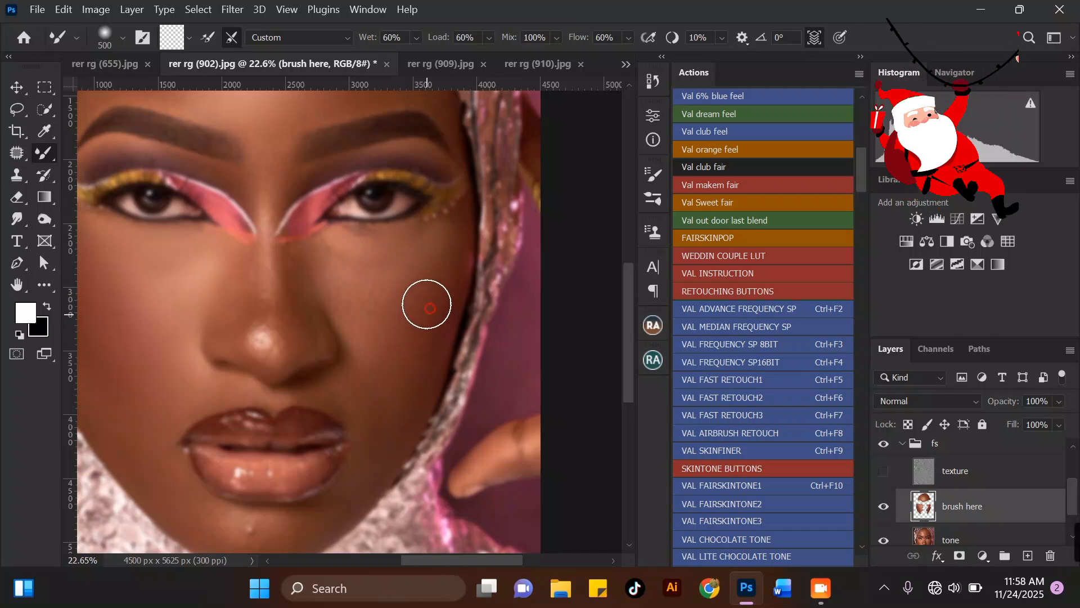
scroll(405, 259, down, 1)
Step: Smooth the image-right under-eye area down into the middle of the cheek with the Mixer Brush at 400 to 500 px
scroll(344, 237, up, 2)
key([)
key([)
mouse_move(351, 255)
mouse_down()
mouse_move(396, 260)
mouse_move(375, 262)
mouse_move(396, 280)
mouse_up()
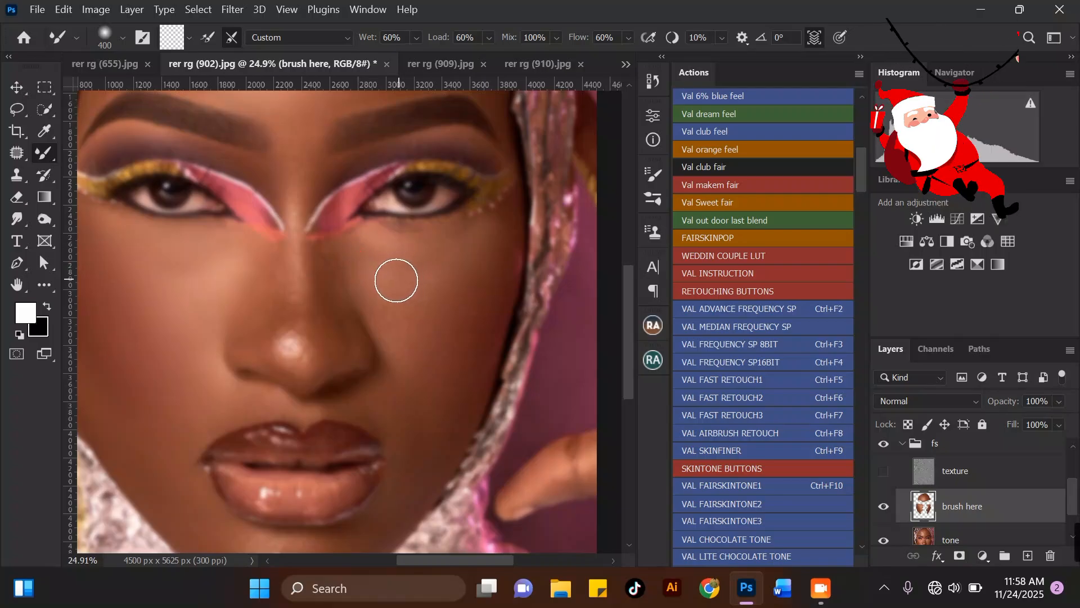
drag(456, 259, 466, 272)
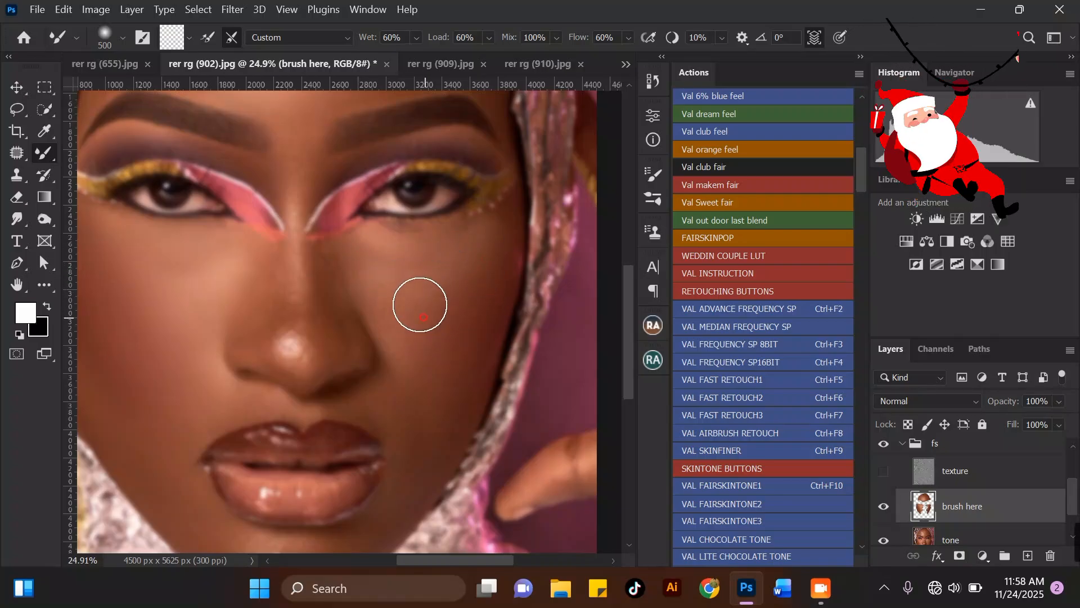
scroll(433, 338, down, 3)
scroll(428, 315, up, 2)
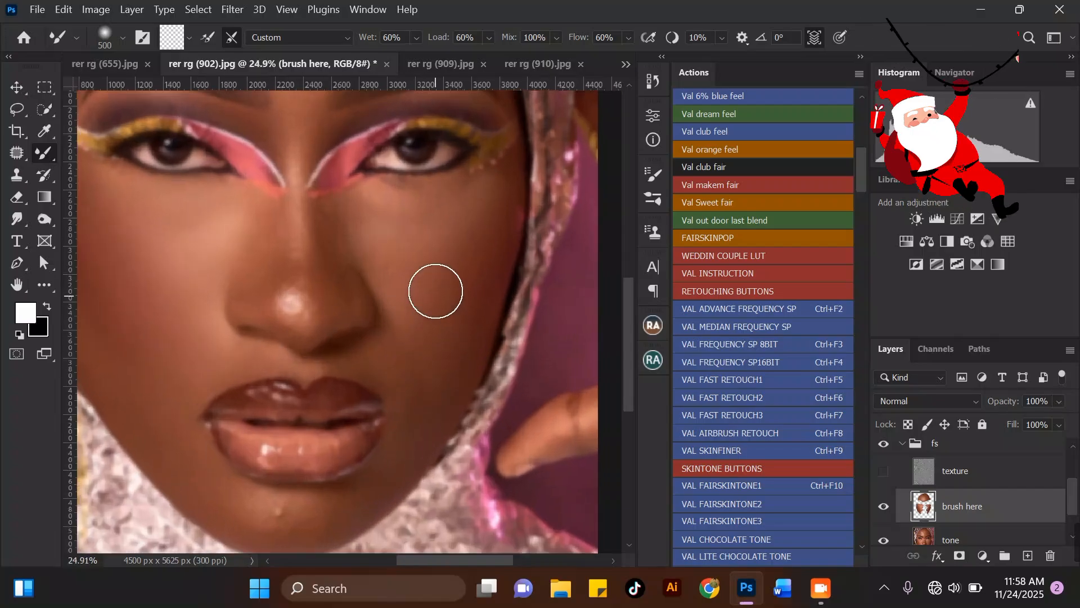
drag(425, 301, 425, 309)
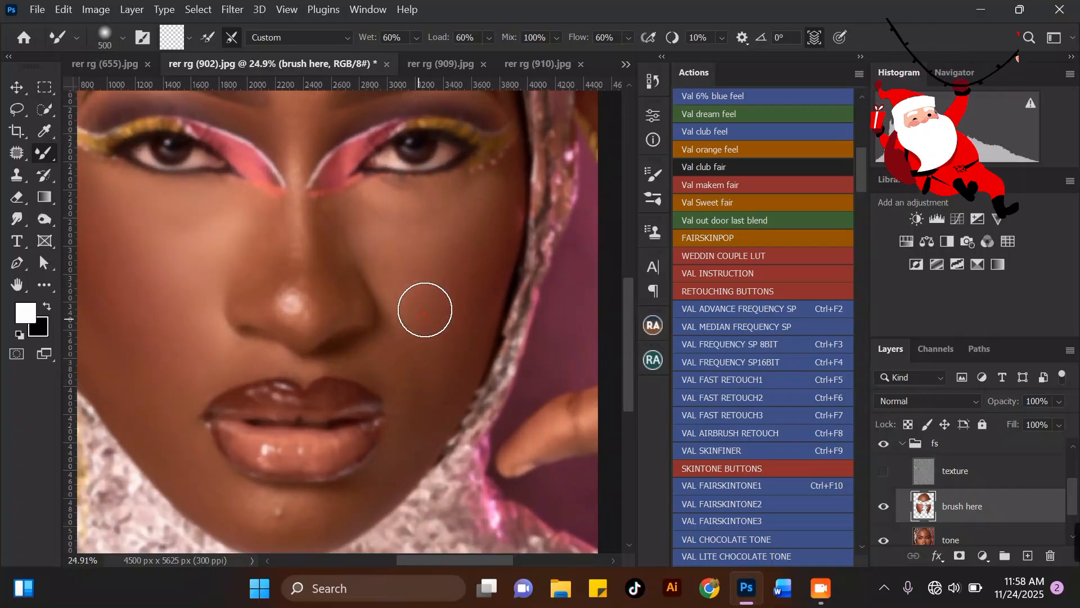
Step: Refine the image-right cheek highlight from beside the nose outward with the Mixer Brush, starting at 400 px
scroll(380, 297, down, 3)
scroll(374, 244, up, 3)
key([)
key([)
mouse_move(378, 249)
mouse_down()
mouse_move(415, 268)
mouse_move(381, 260)
mouse_move(402, 277)
mouse_move(392, 288)
mouse_move(413, 296)
mouse_up()
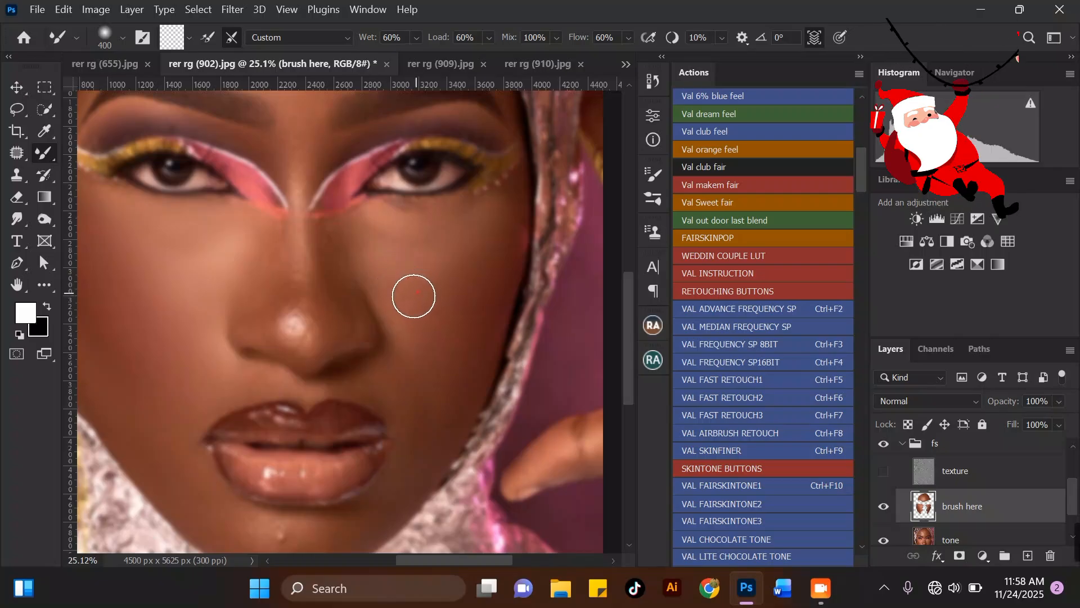
key(])
key(])
mouse_move(390, 263)
mouse_down()
mouse_move(410, 273)
mouse_move(441, 257)
mouse_move(435, 303)
mouse_move(426, 272)
mouse_move(424, 297)
mouse_move(446, 299)
mouse_move(461, 294)
mouse_move(473, 265)
mouse_move(461, 291)
mouse_up()
Step: Blend the shadow beside the image-right side of the nose into the lower cheek with the Mixer Brush at 400 px and smaller
scroll(422, 218, down, 3)
scroll(421, 281, up, 3)
key([)
key([)
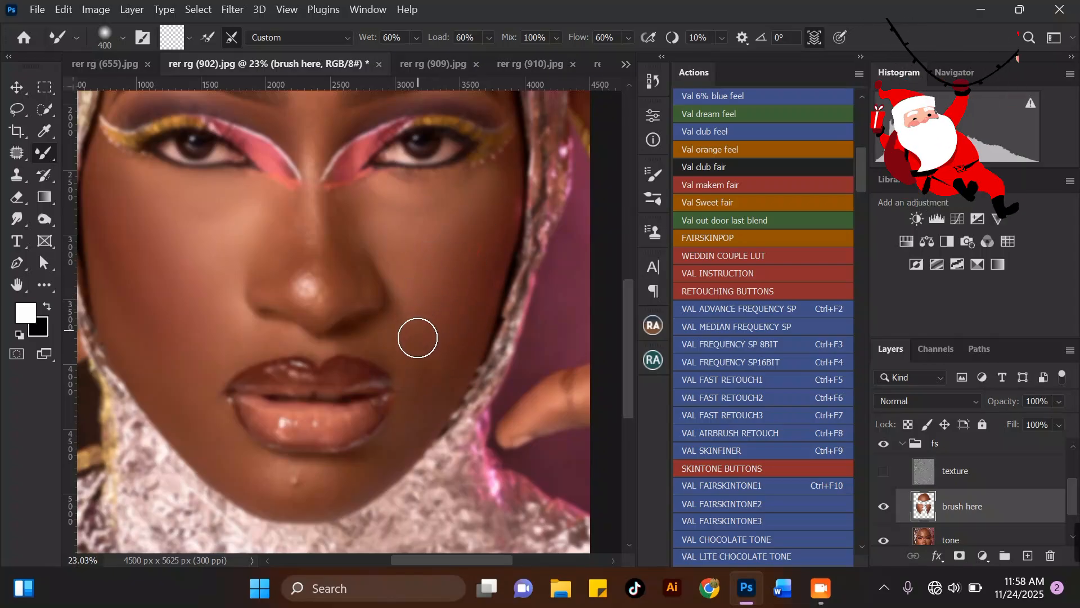
scroll(358, 271, down, 3)
scroll(389, 363, up, 7)
key([)
mouse_move(351, 285)
mouse_down()
mouse_move(340, 292)
mouse_move(350, 310)
mouse_move(388, 342)
mouse_move(398, 326)
mouse_up()
Step: Smooth the skin around the mouth and above the image-left lip corner with the Mixer Brush at 300 px
scroll(404, 318, down, 4)
scroll(315, 252, up, 1)
scroll(316, 252, up, 1)
key([)
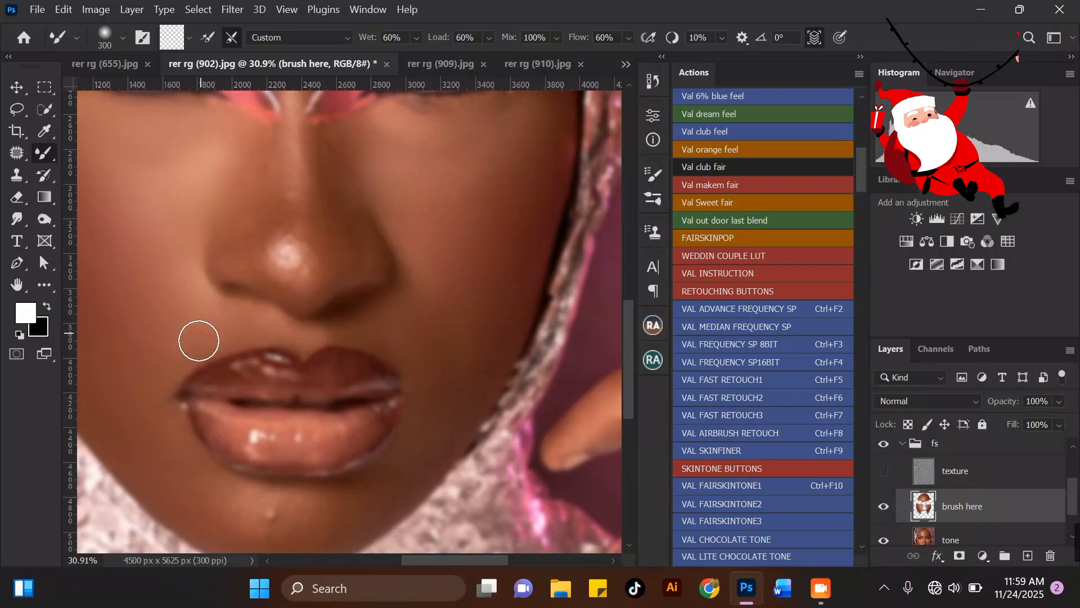
scroll(299, 362, down, 3)
scroll(331, 401, up, 2)
Step: Show the texture layer and check the retouched forehead, cheeks and nose
key(])
key(])
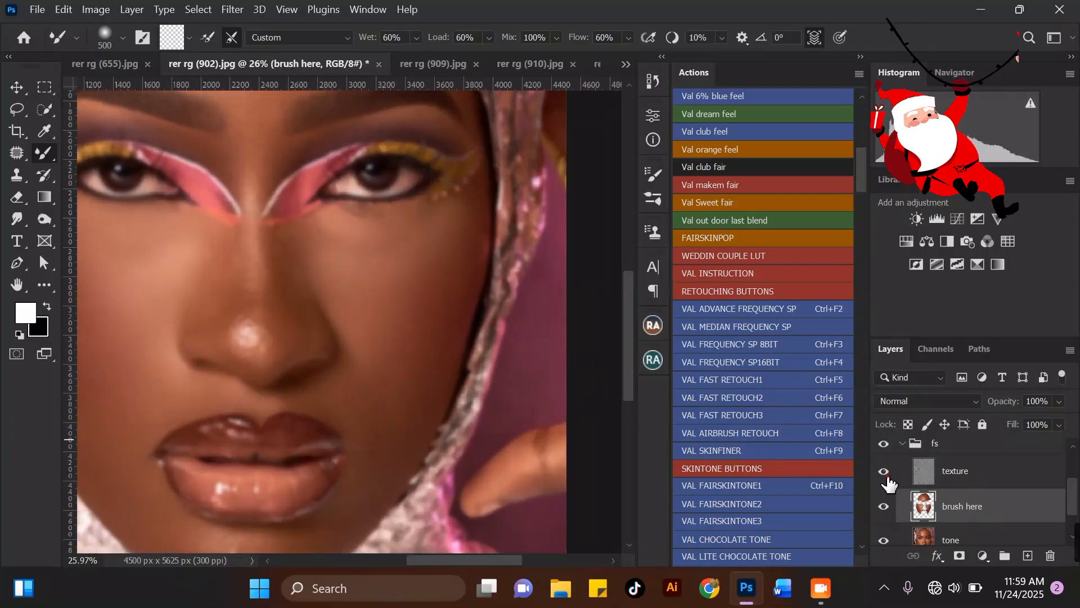
scroll(494, 326, down, 2)
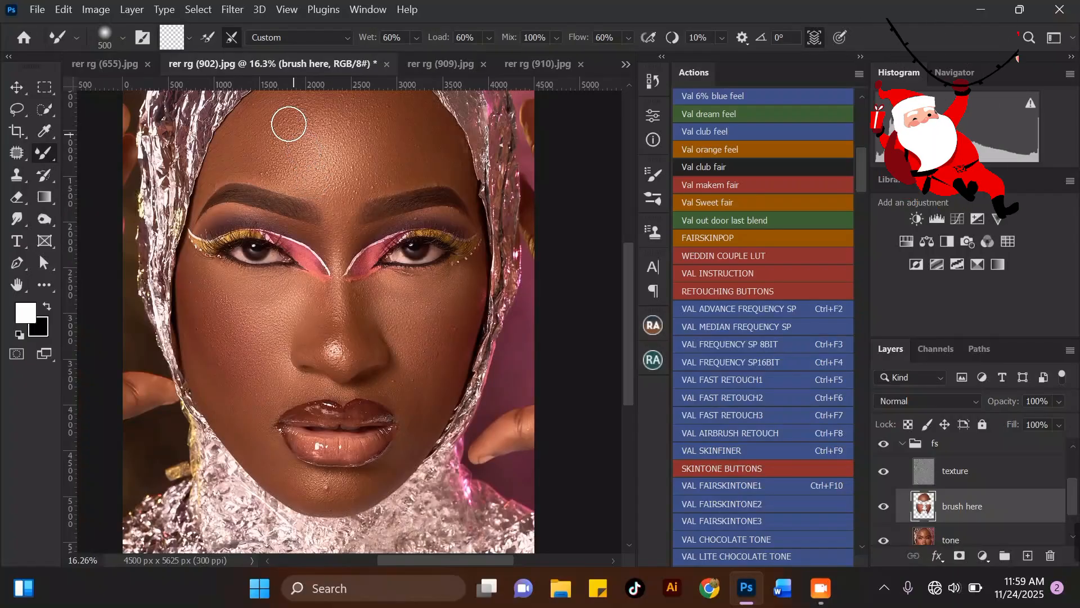
scroll(337, 158, up, 1)
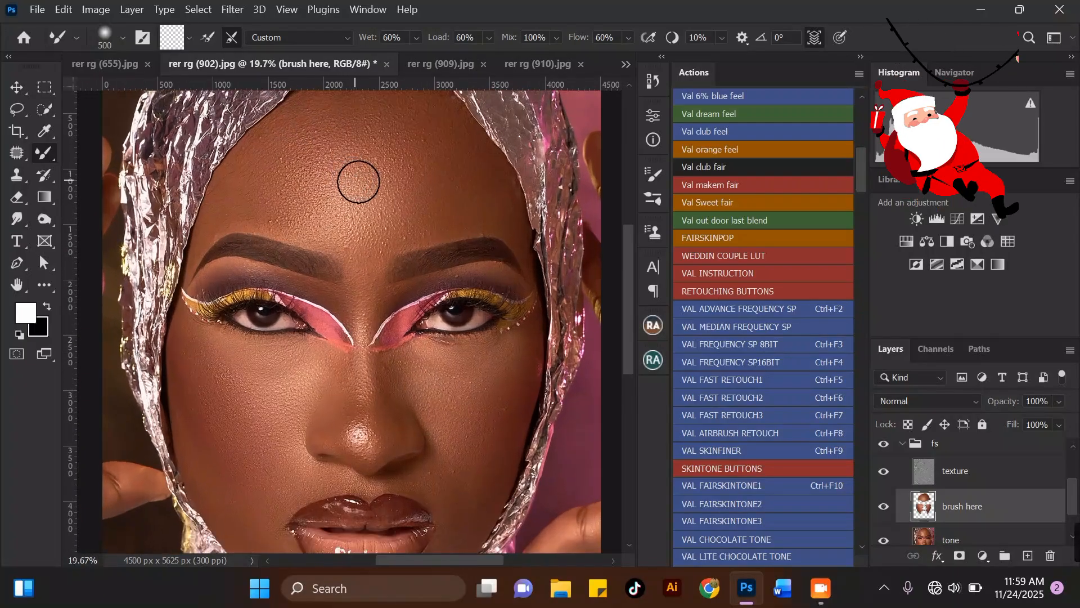
Step: Compare the portrait with the fs retouching group hidden and shown, checking the forehead, under-eye areas and cheeks
scroll(325, 149, down, 1)
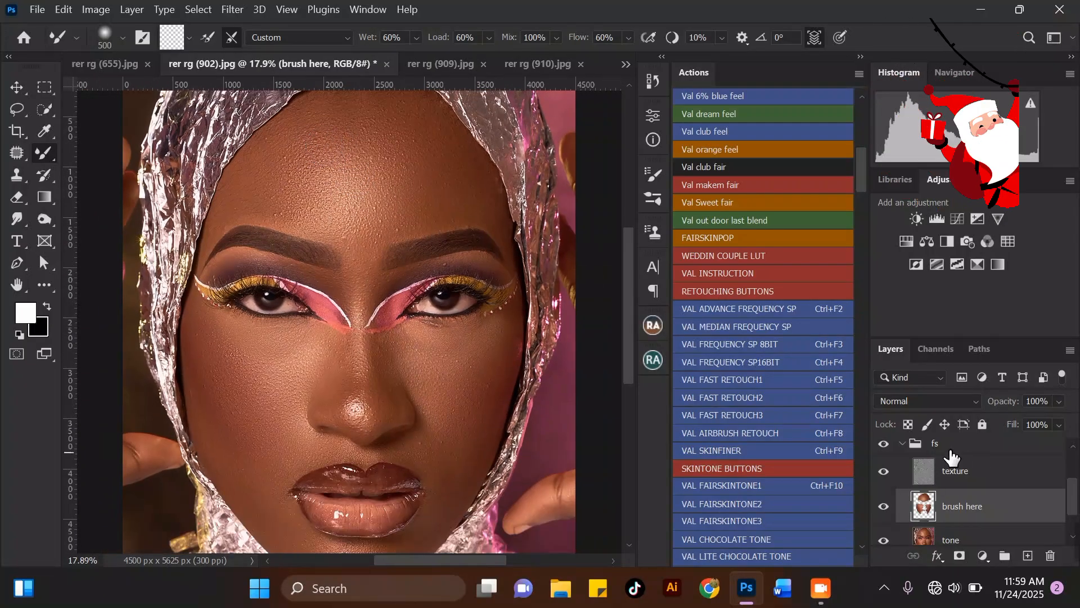
click(884, 446)
click(885, 445)
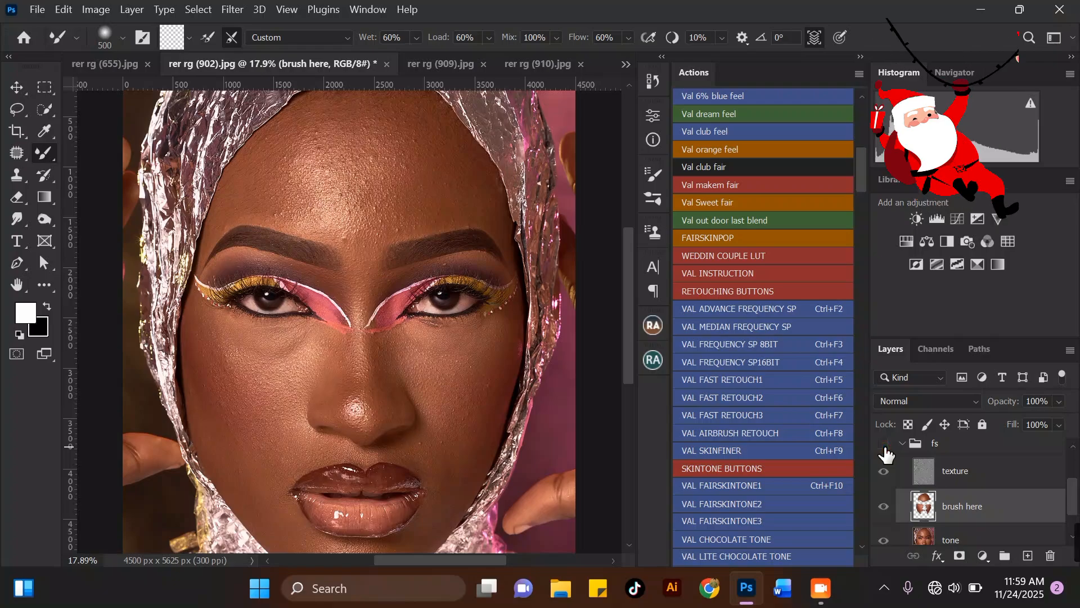
click(884, 445)
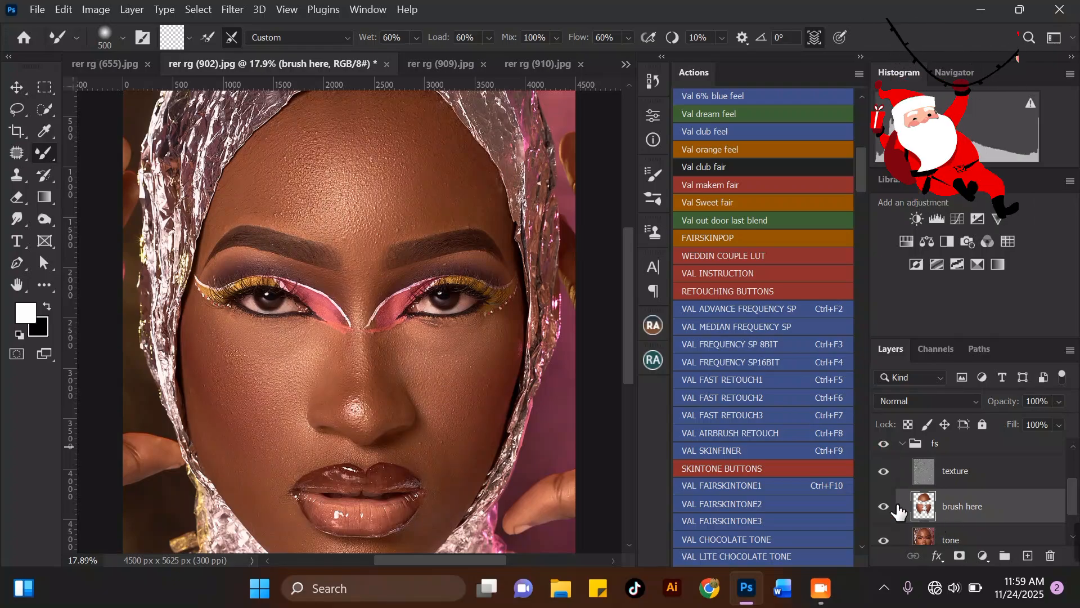
Step: Hide the texture layer and blend the image-right under-eye area and cheek with the Mixer Brush at 400 to 500 px
click(886, 473)
key([)
scroll(489, 340, up, 3)
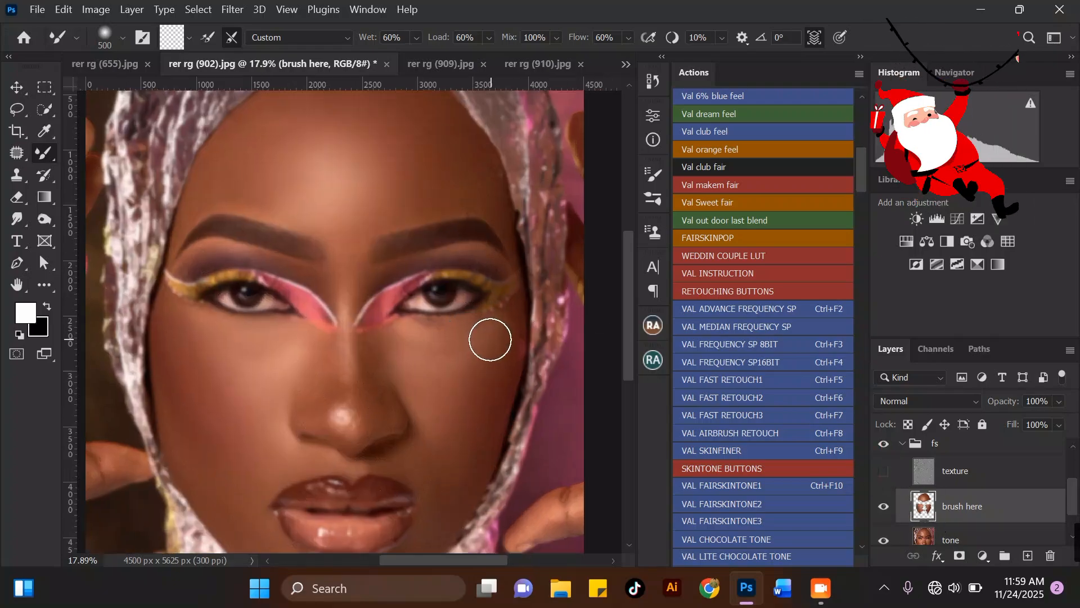
key([)
scroll(452, 361, up, 1)
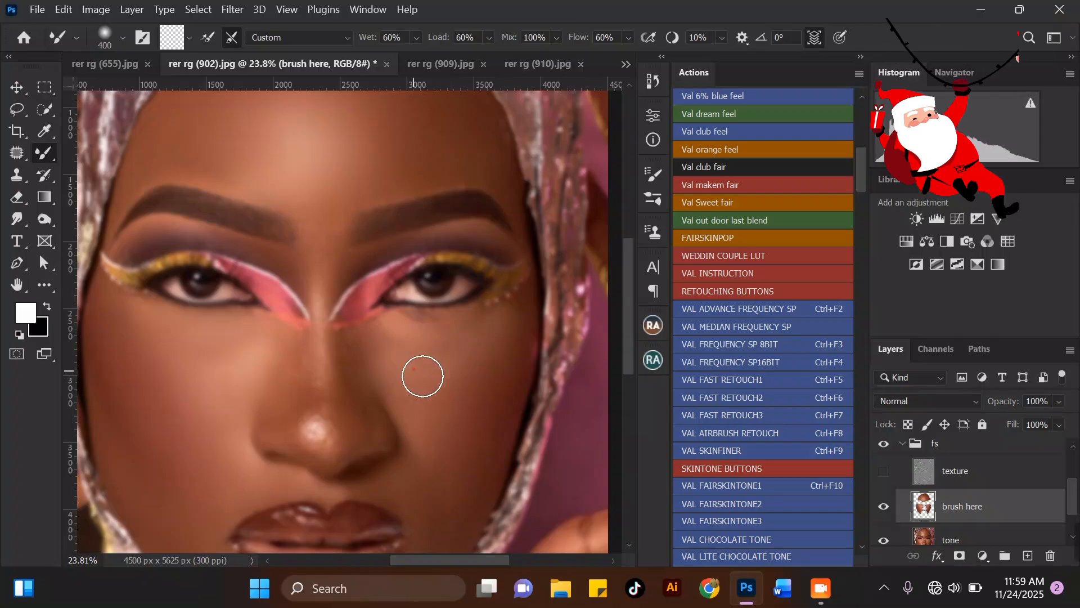
key(])
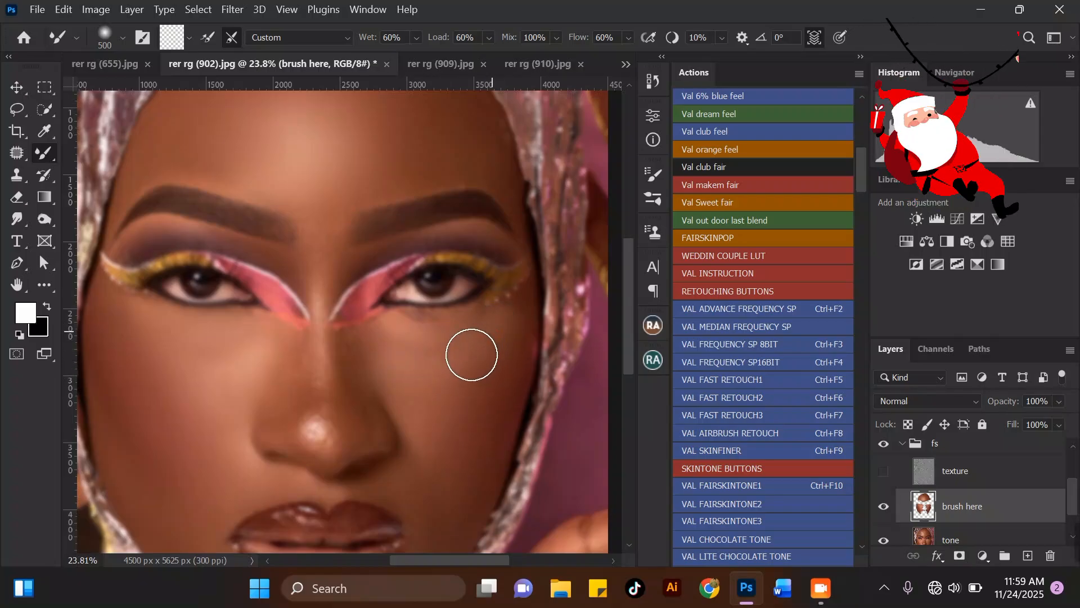
scroll(479, 327, down, 2)
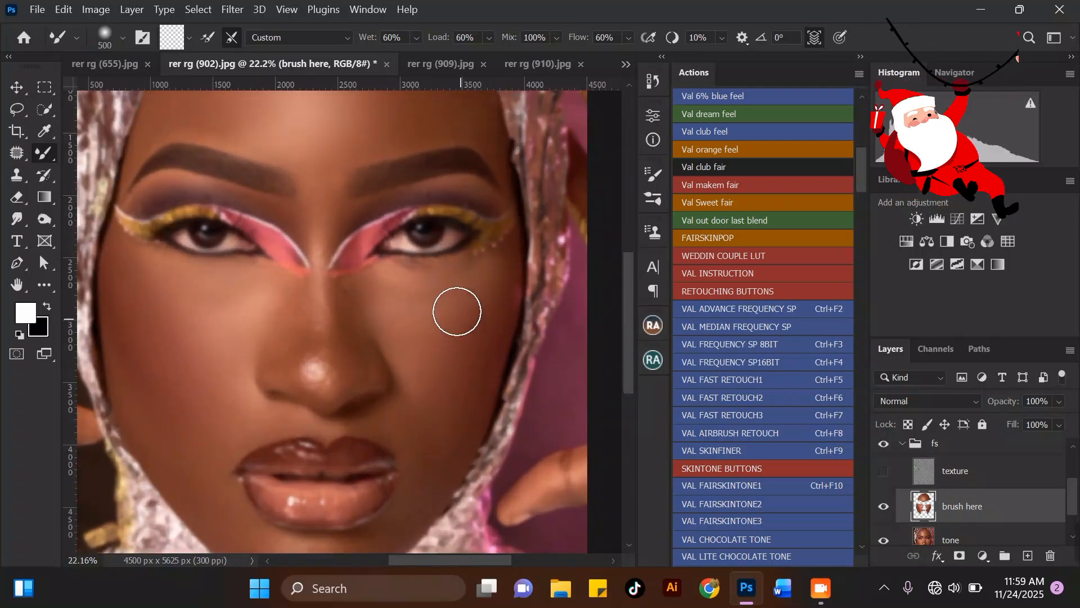
scroll(453, 388, down, 3)
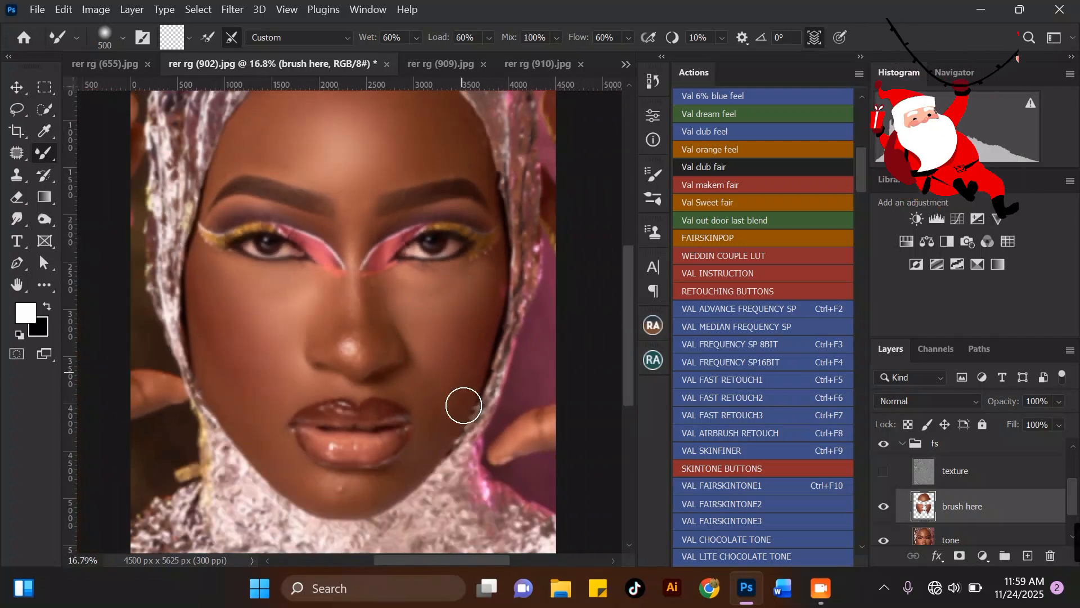
scroll(438, 360, up, 3)
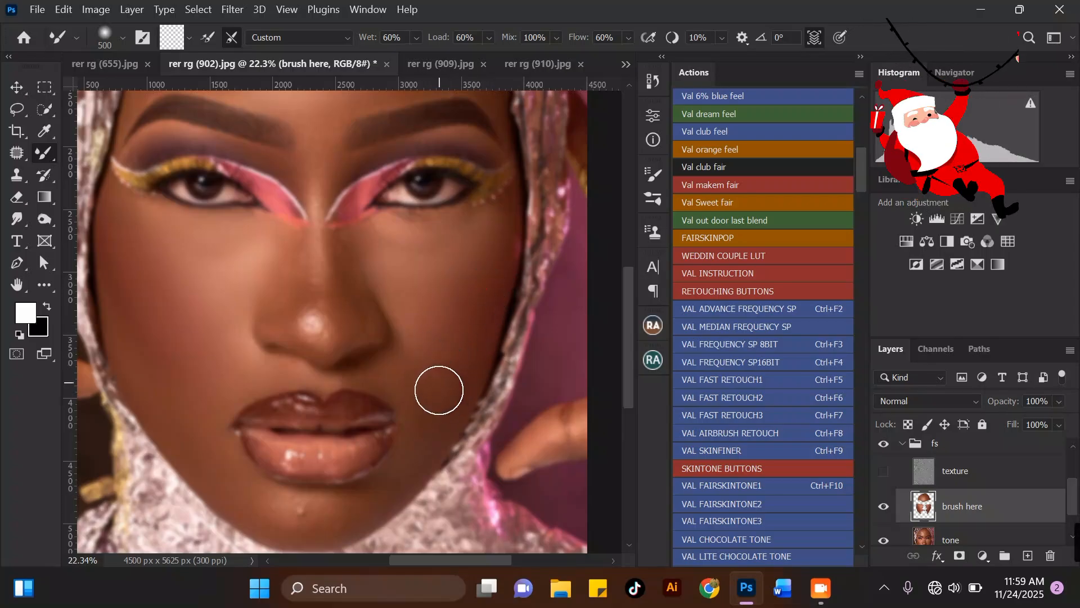
Step: Blend the nose-tip highlight and the image-right side of the nose with the Mixer Brush at 300 px
key(bracketleft)
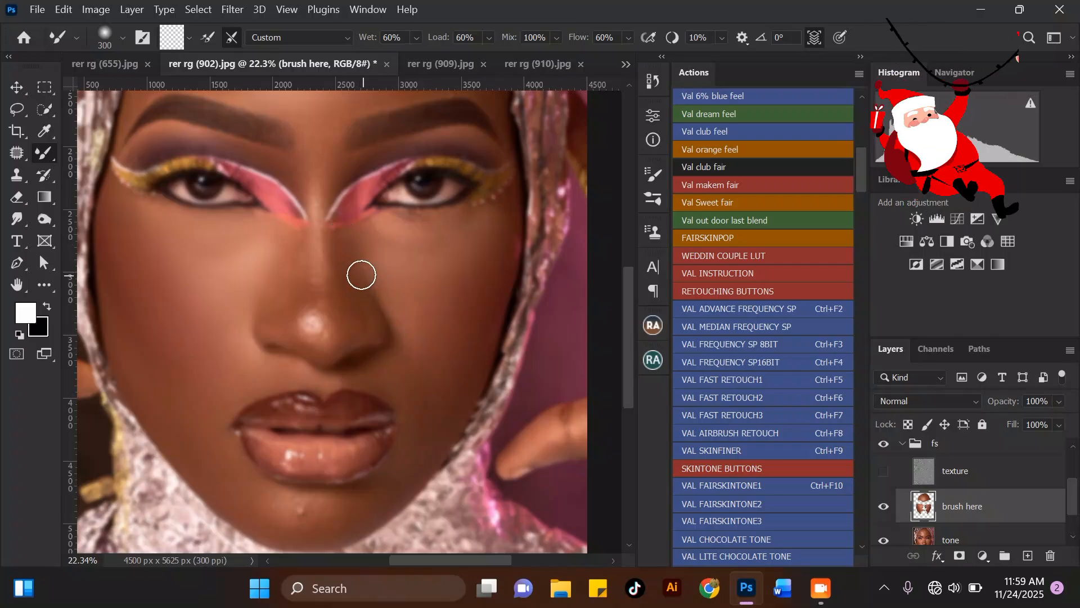
scroll(362, 275, down, 2)
scroll(299, 274, up, 2)
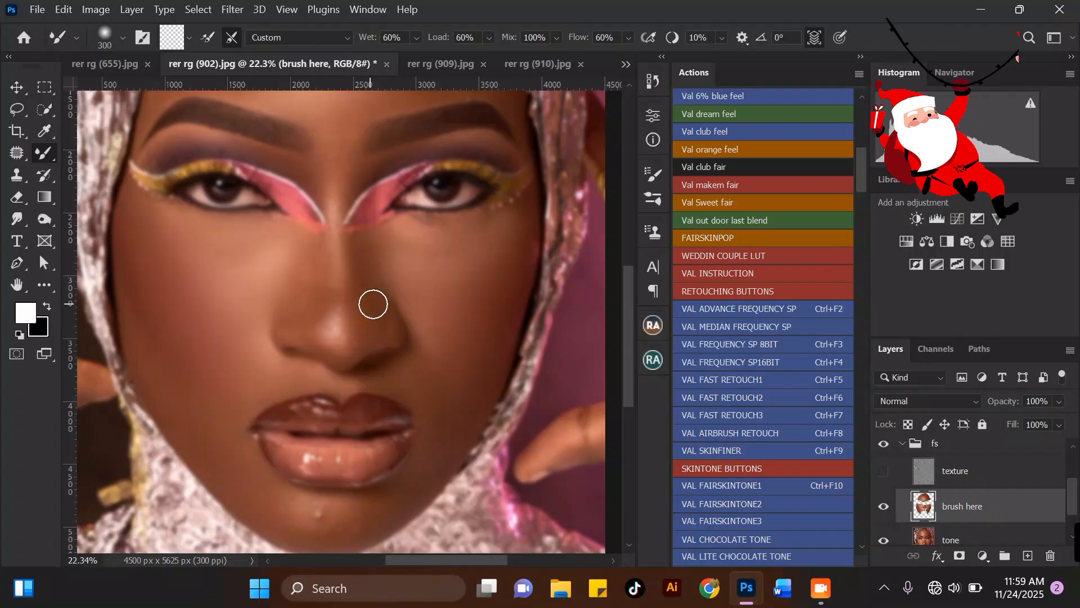
key(bracketright)
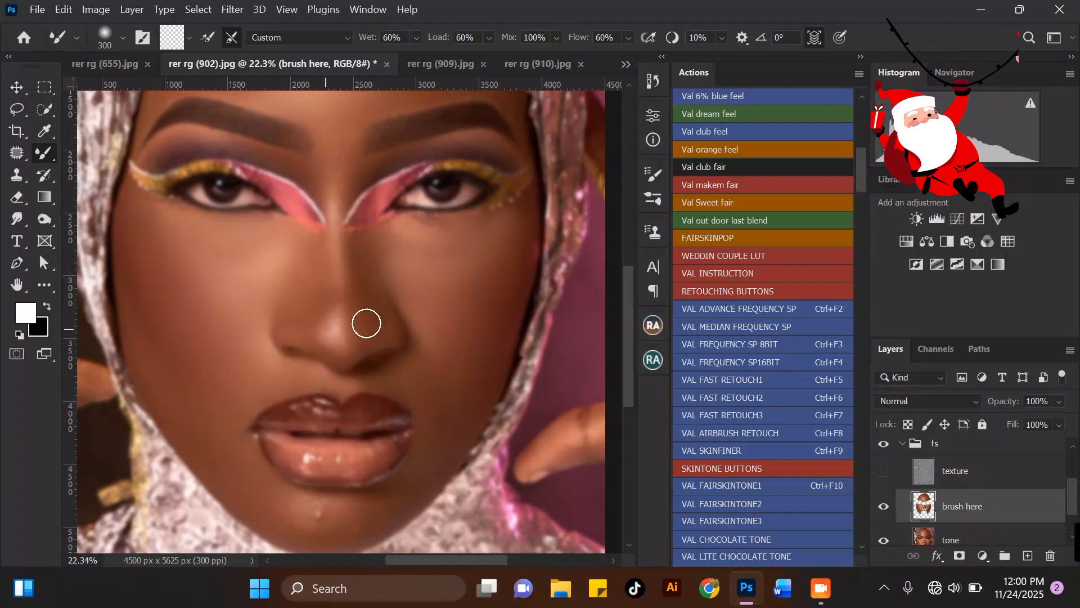
key(bracketleft)
Step: Smooth the tones between both eyebrows and upper eyelids with the Mixer Brush at 250 px, continuing to the nose bridge
scroll(340, 261, down, 2)
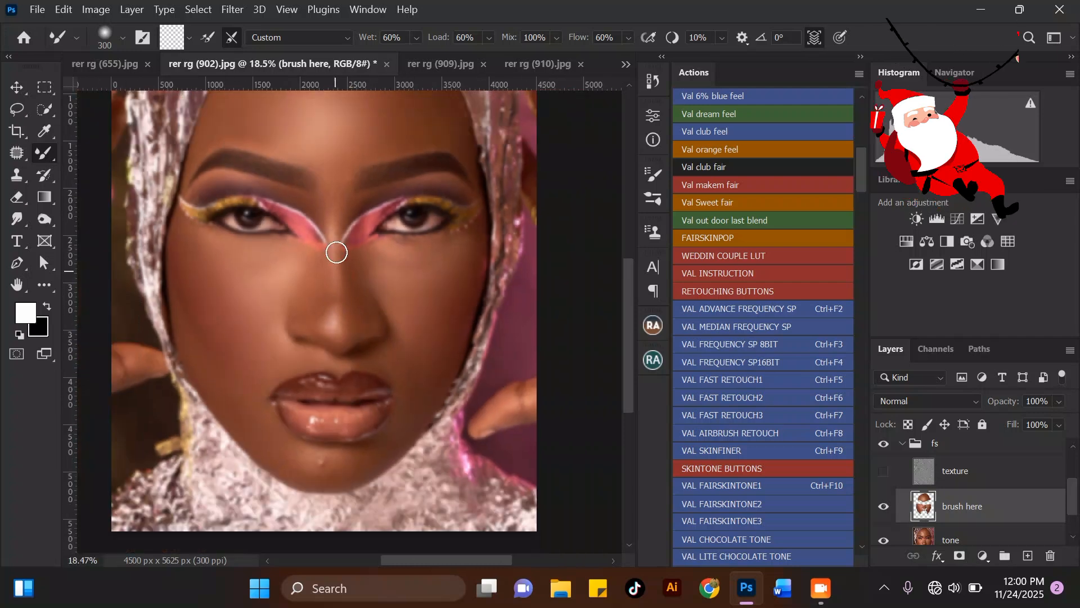
scroll(319, 217, up, 5)
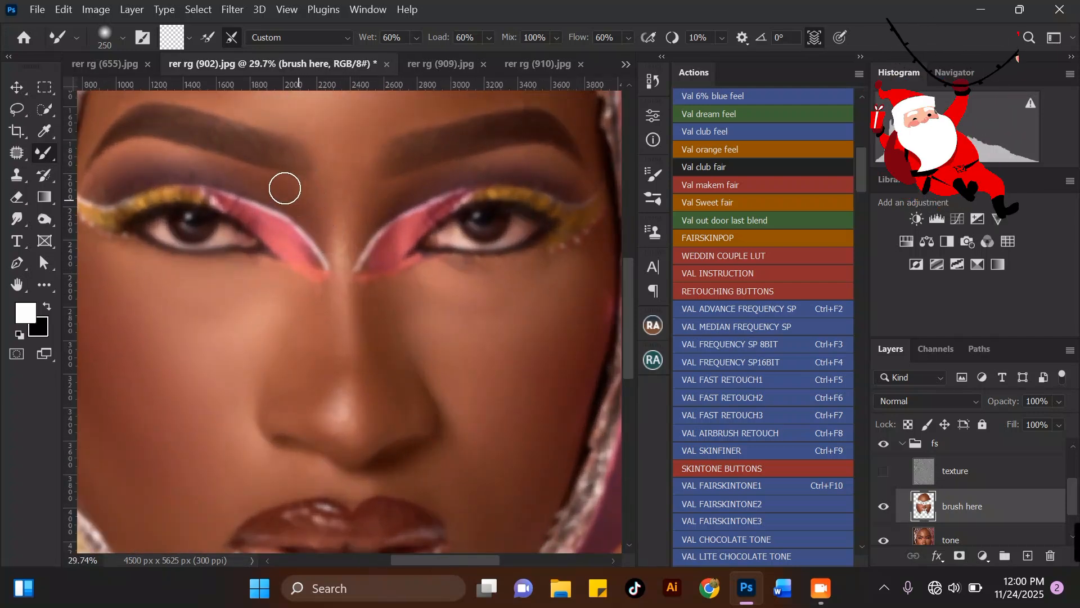
mouse_move(201, 158)
mouse_down()
mouse_move(149, 153)
mouse_move(100, 182)
mouse_up()
drag(210, 171, 259, 180)
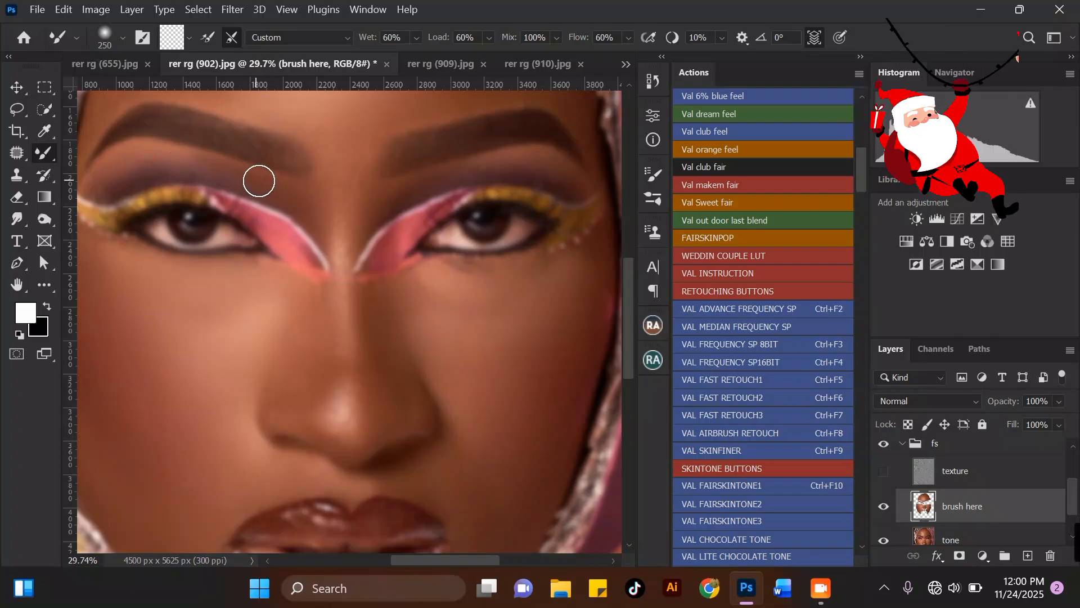
drag(376, 211, 421, 177)
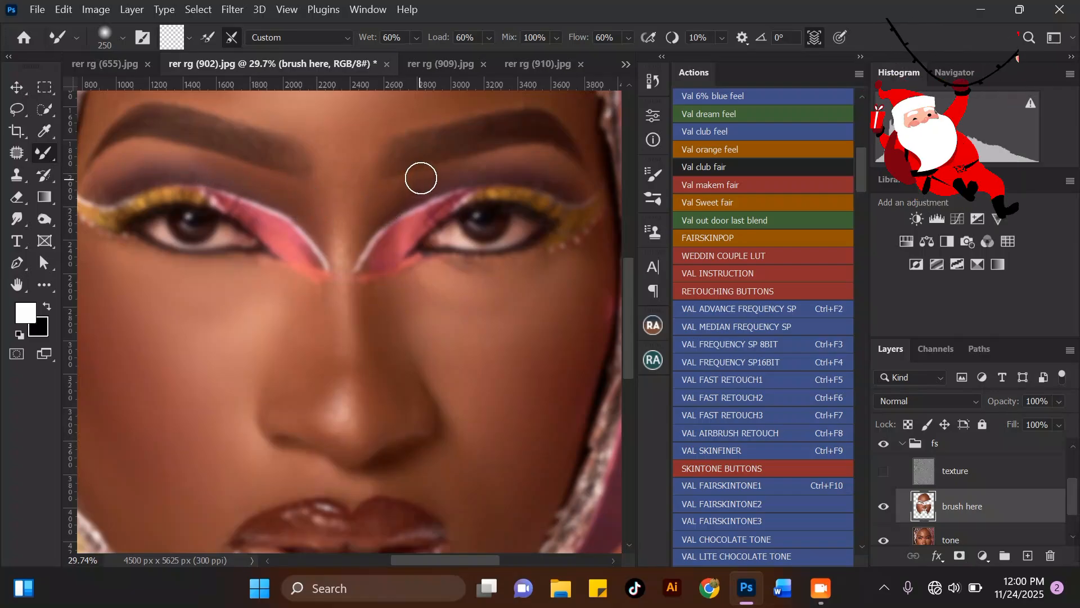
mouse_move(534, 161)
mouse_down()
mouse_move(565, 168)
mouse_move(514, 159)
mouse_move(538, 158)
mouse_move(422, 183)
mouse_move(380, 210)
mouse_move(383, 198)
mouse_move(335, 203)
mouse_move(345, 265)
mouse_up()
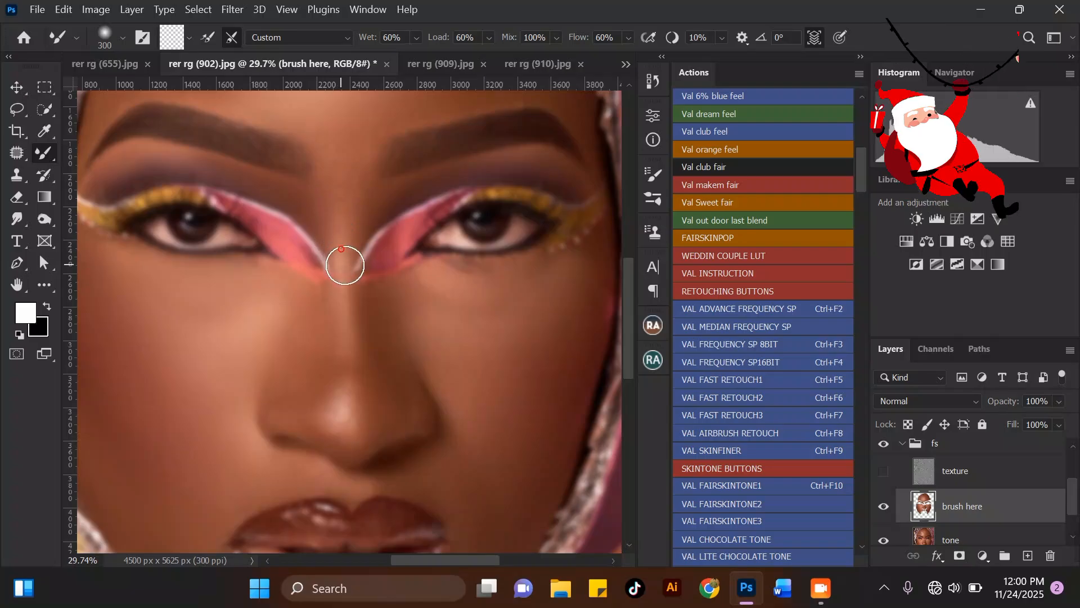
Step: Blend the skin between the eyebrows at 400 px and the image-right inner-eye area at 250 px with the Mixer Brush
key(bracketright)
mouse_move(339, 153)
mouse_down()
mouse_move(329, 190)
mouse_move(330, 169)
mouse_move(353, 165)
mouse_move(331, 141)
mouse_up()
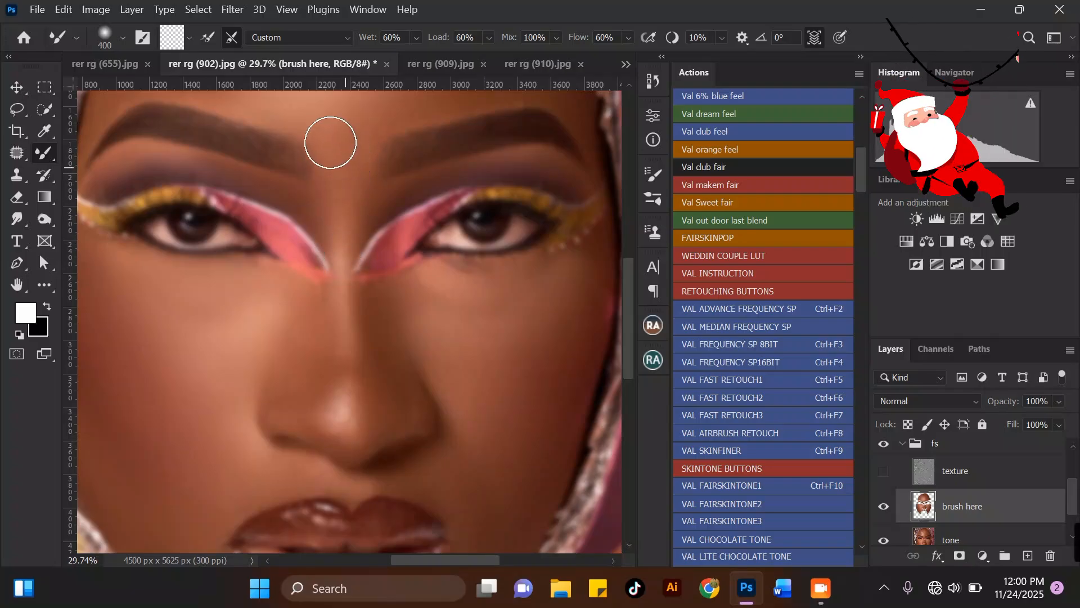
scroll(314, 229, down, 4)
key(bracketleft)
scroll(354, 225, up, 2)
mouse_move(363, 239)
mouse_down()
mouse_move(378, 214)
mouse_move(364, 230)
mouse_up()
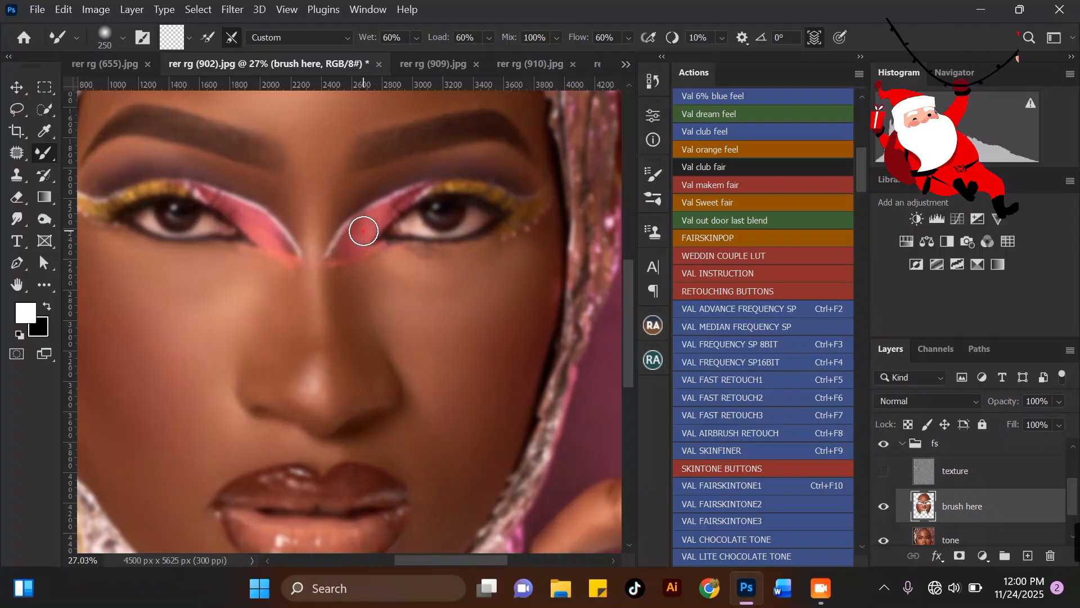
Step: Blend the image-right under-eye area, outer eye corner and cheek with the Mixer Brush at 400 and 500 px
key(bracketright)
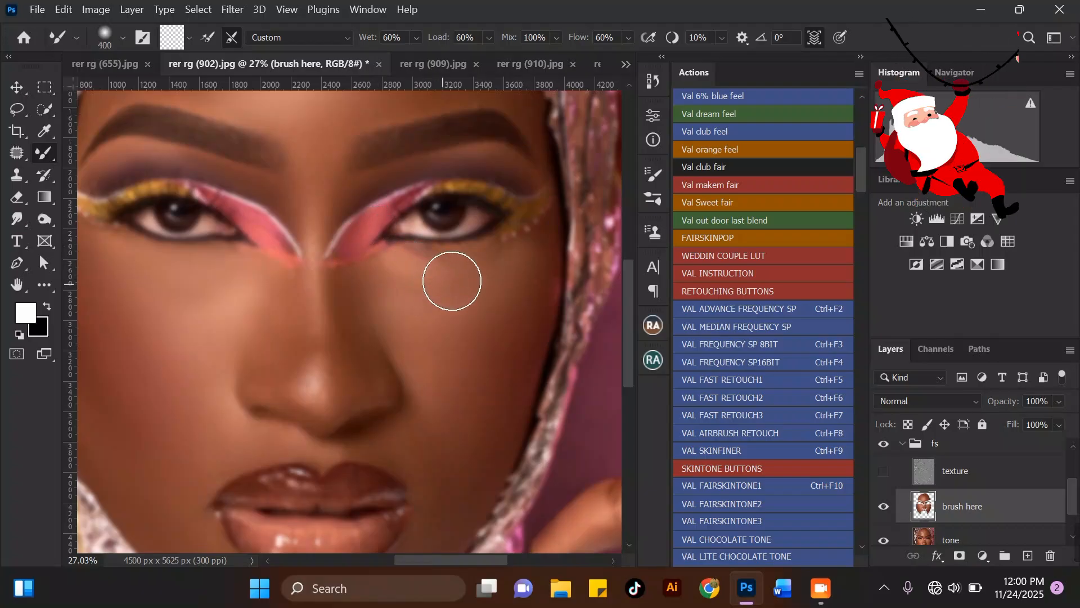
mouse_move(488, 273)
mouse_down()
mouse_move(453, 284)
mouse_move(400, 288)
mouse_move(432, 284)
mouse_move(451, 303)
mouse_move(473, 269)
mouse_move(490, 310)
mouse_move(484, 319)
mouse_move(490, 300)
mouse_move(414, 240)
mouse_move(504, 324)
mouse_move(499, 284)
mouse_move(464, 274)
mouse_move(489, 244)
mouse_up()
key(bracketright)
scroll(414, 241, down, 2)
scroll(494, 277, up, 2)
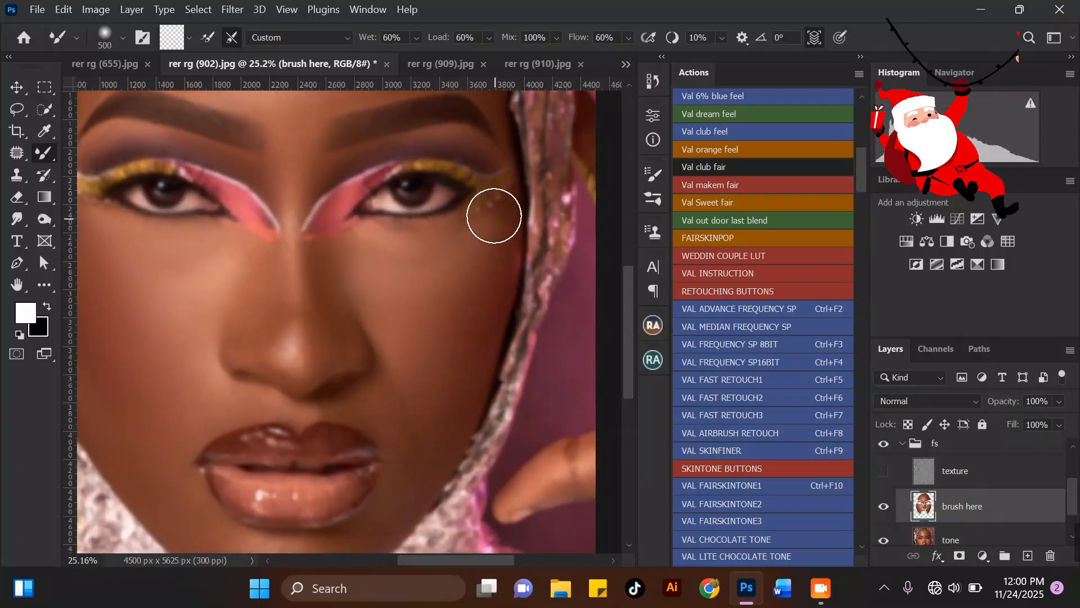
scroll(374, 261, down, 2)
scroll(470, 228, up, 2)
mouse_move(451, 262)
mouse_down()
mouse_move(444, 306)
mouse_move(461, 310)
mouse_move(480, 287)
mouse_up()
drag(494, 220, 475, 245)
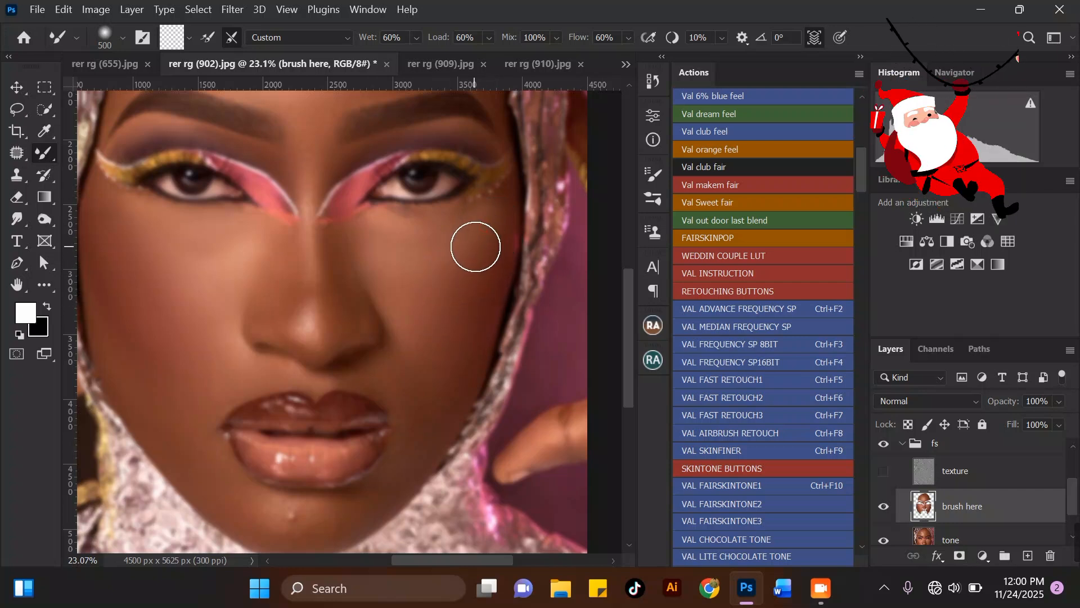
scroll(431, 190, down, 5)
scroll(459, 256, up, 4)
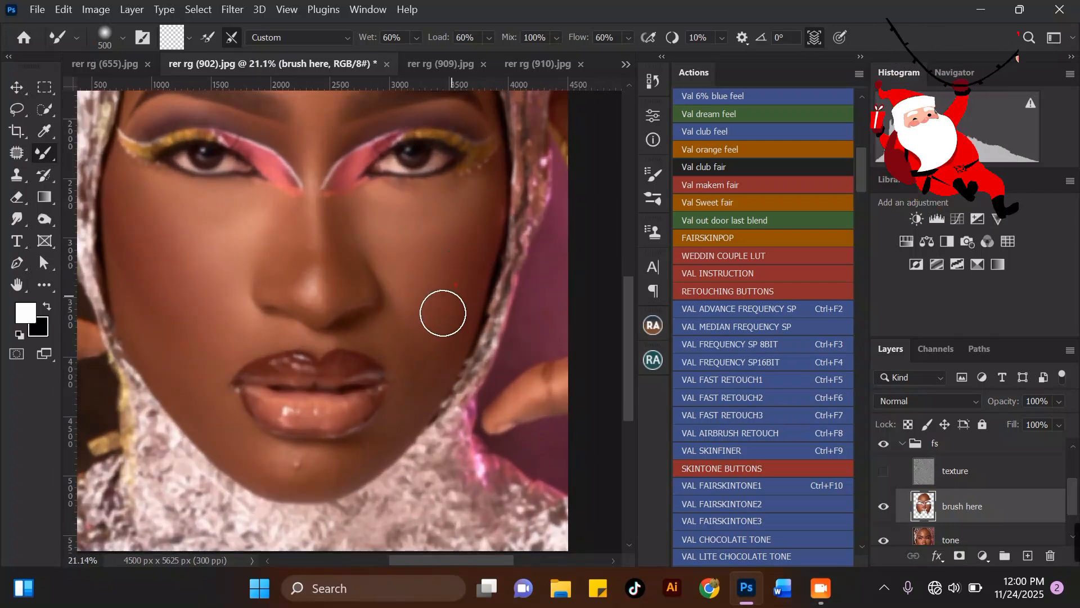
Step: Blend the image-left cheek and under-eye area at 500 and 400 px, refining the nose with the Mixer Brush down to 300 px
scroll(438, 222, down, 3)
scroll(256, 197, up, 2)
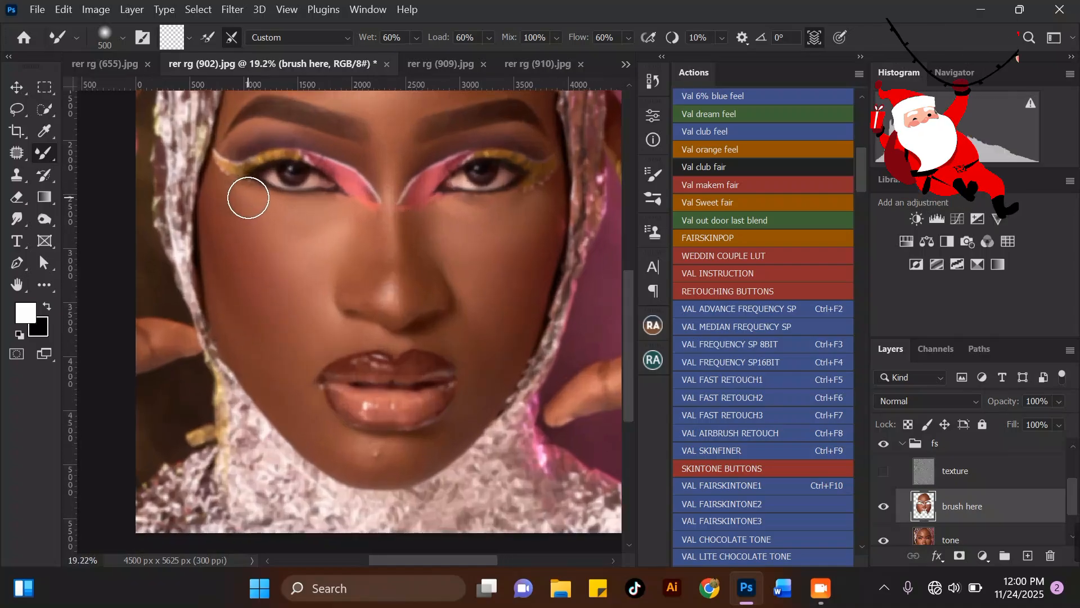
drag(274, 304, 294, 340)
mouse_move(275, 254)
mouse_down()
mouse_move(266, 231)
mouse_move(285, 282)
mouse_move(254, 215)
mouse_move(306, 311)
mouse_move(278, 292)
mouse_move(246, 308)
mouse_move(289, 340)
mouse_up()
key(bracketleft)
drag(294, 228, 337, 225)
key(bracketleft)
scroll(366, 266, up, 1)
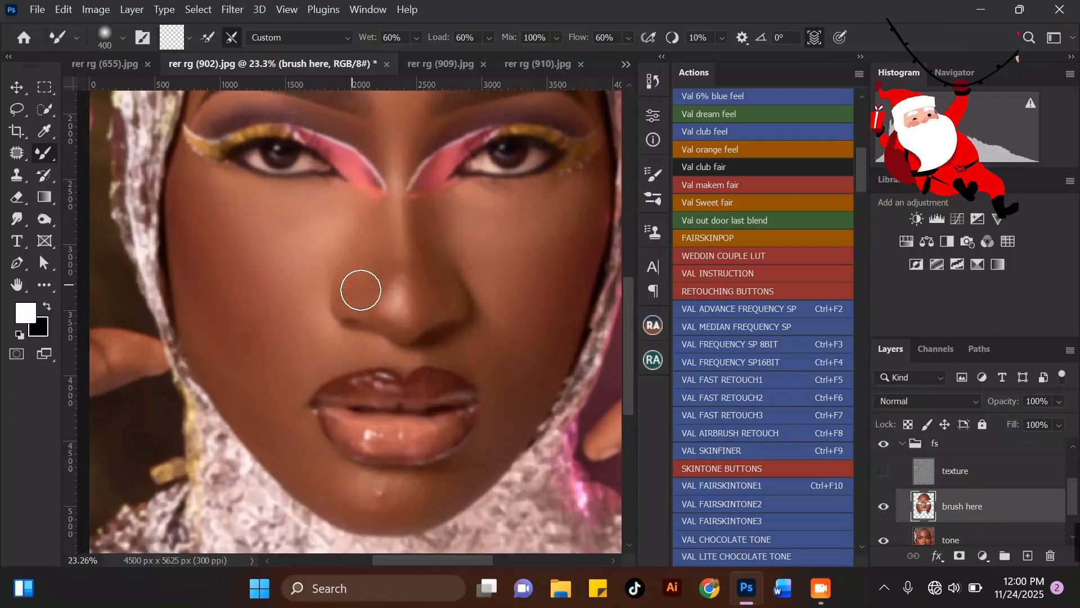
key(bracketleft)
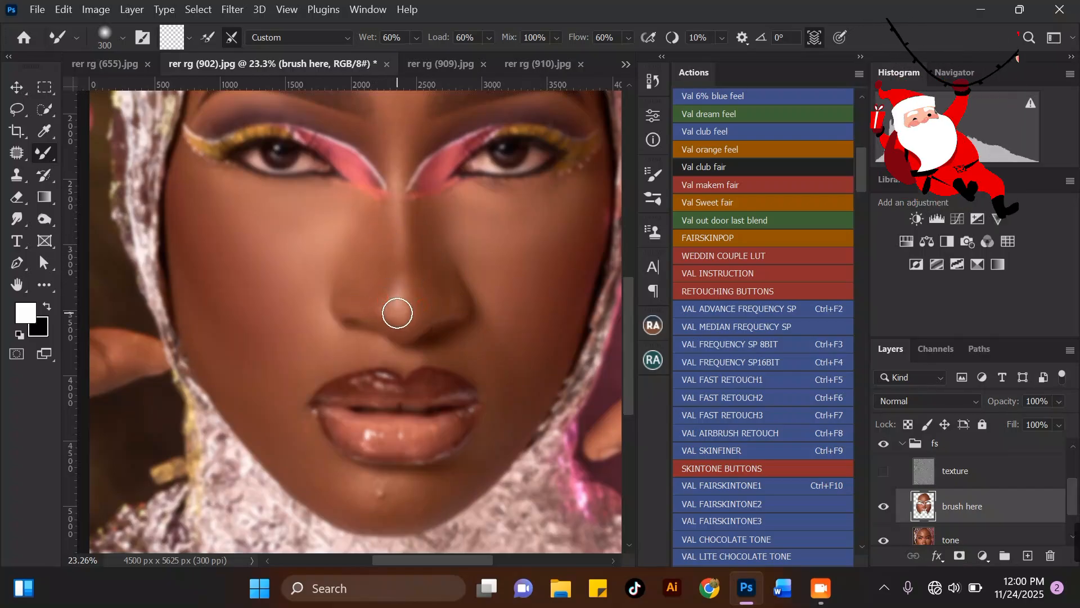
Step: Smooth away the bright spot on the chin below the lower lip with the Mixer Brush at 300 px
scroll(396, 309, down, 2)
scroll(366, 373, up, 3)
scroll(343, 349, down, 2)
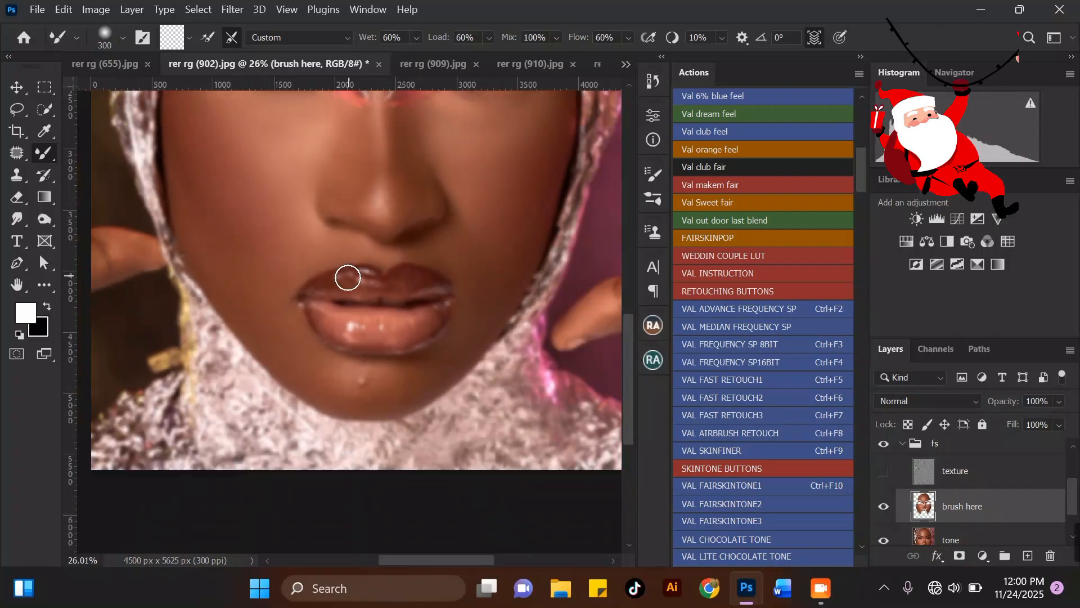
scroll(330, 354, up, 4)
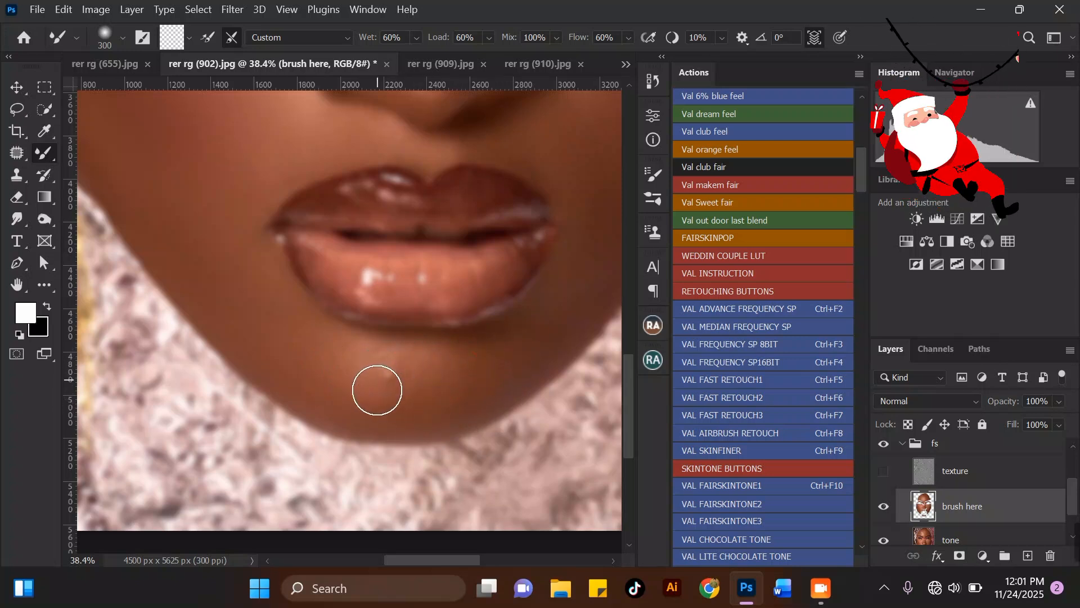
key(bracketleft)
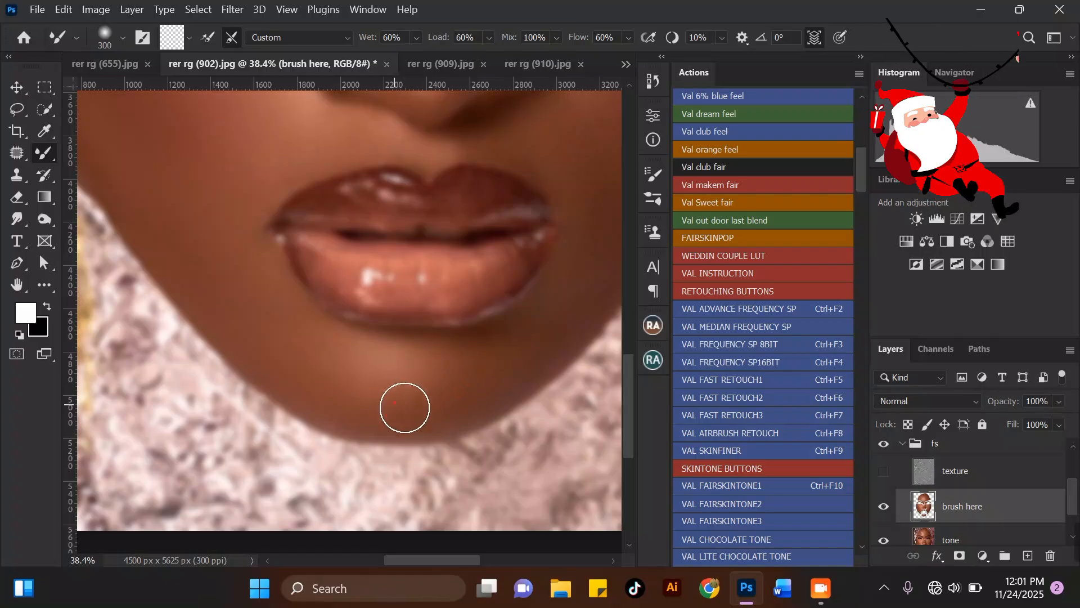
Step: Even out the chin tones across to both sides of the jaw with the Mixer Brush at 400 px
key(bracketright)
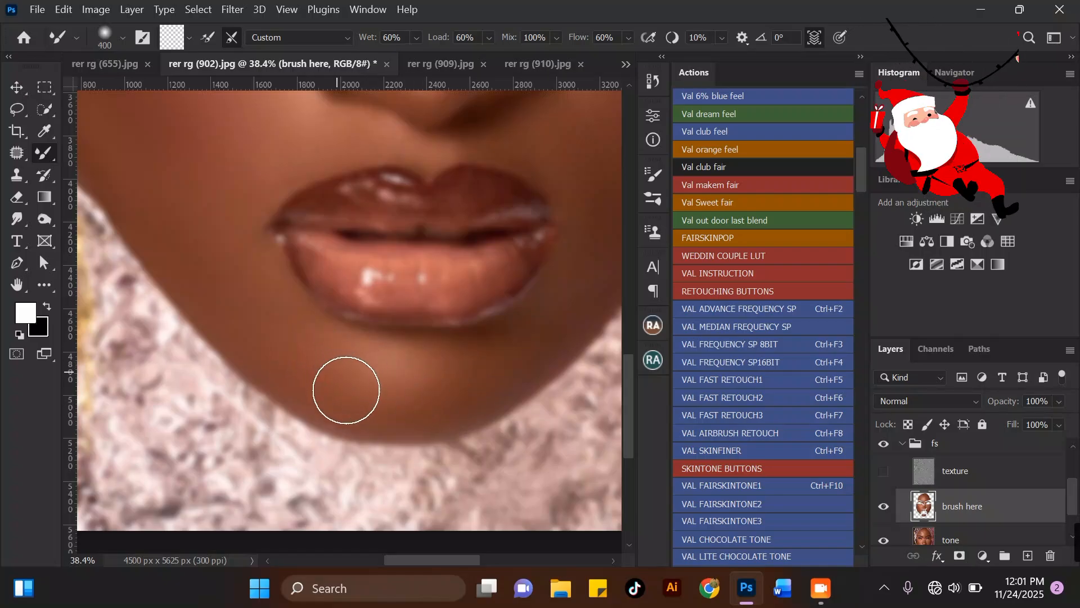
mouse_move(411, 386)
mouse_down()
mouse_move(449, 373)
mouse_move(401, 366)
mouse_move(445, 385)
mouse_move(436, 384)
mouse_move(468, 375)
mouse_up()
scroll(315, 366, down, 1)
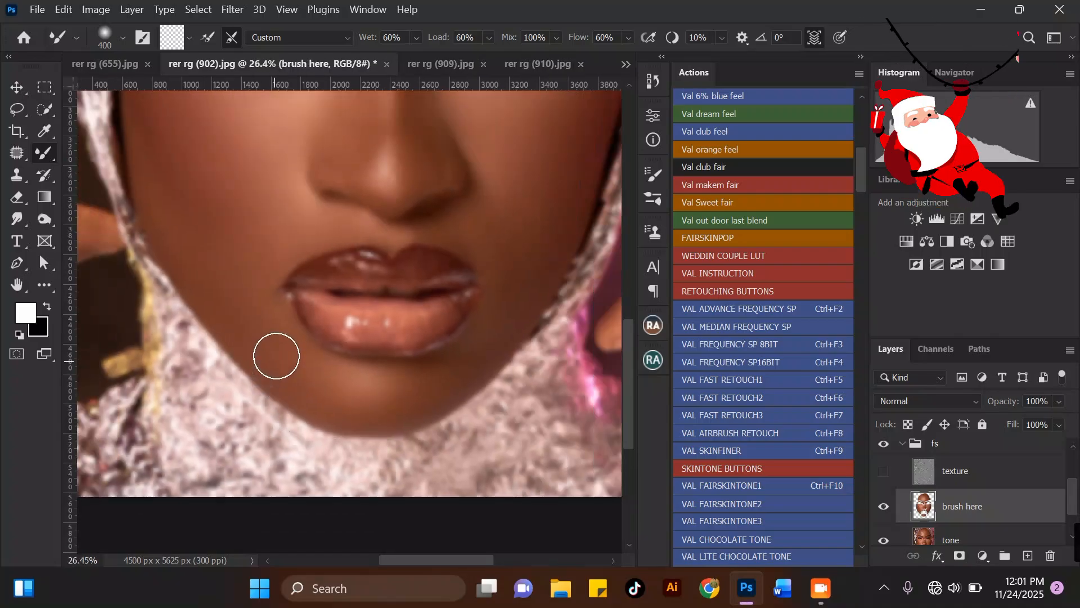
scroll(332, 394, down, 1)
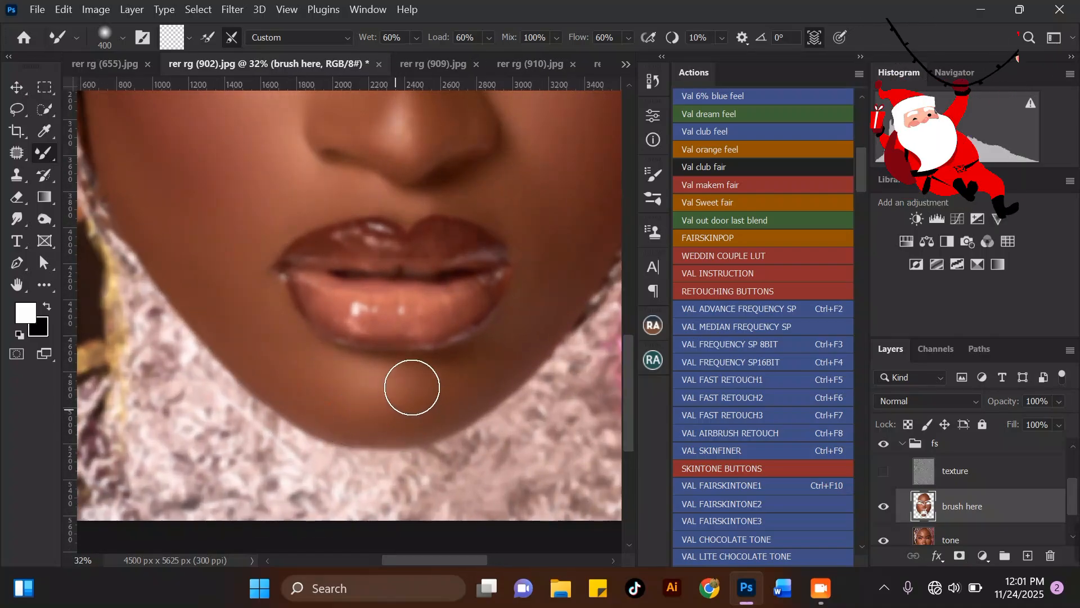
Step: Refine the chin and the image-left jaw beside the lower lip with the Mixer Brush at 300 and 400 px
key(bracketleft)
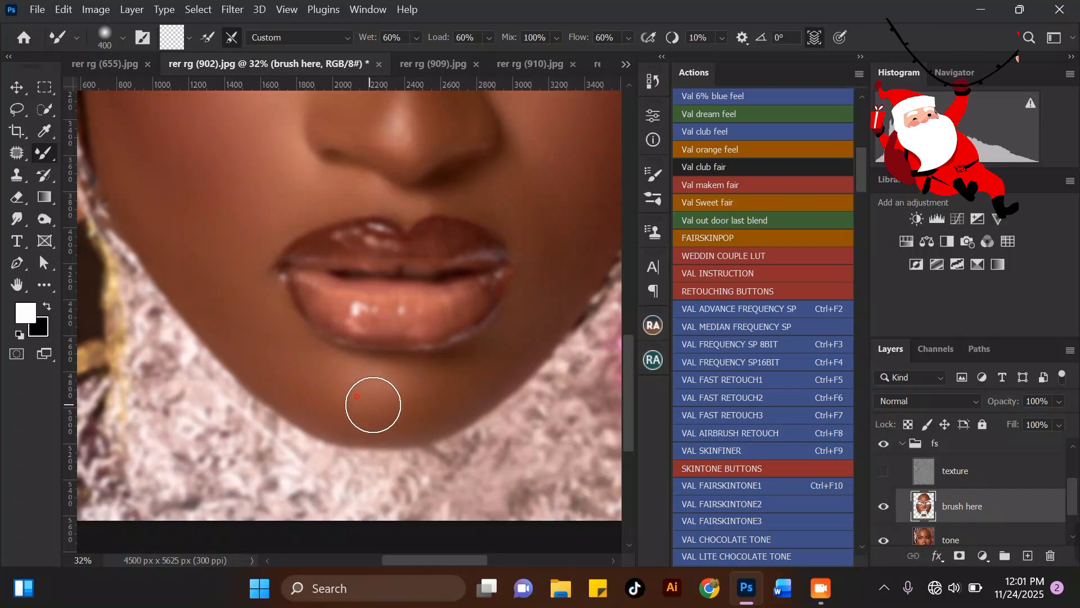
scroll(428, 389, down, 1)
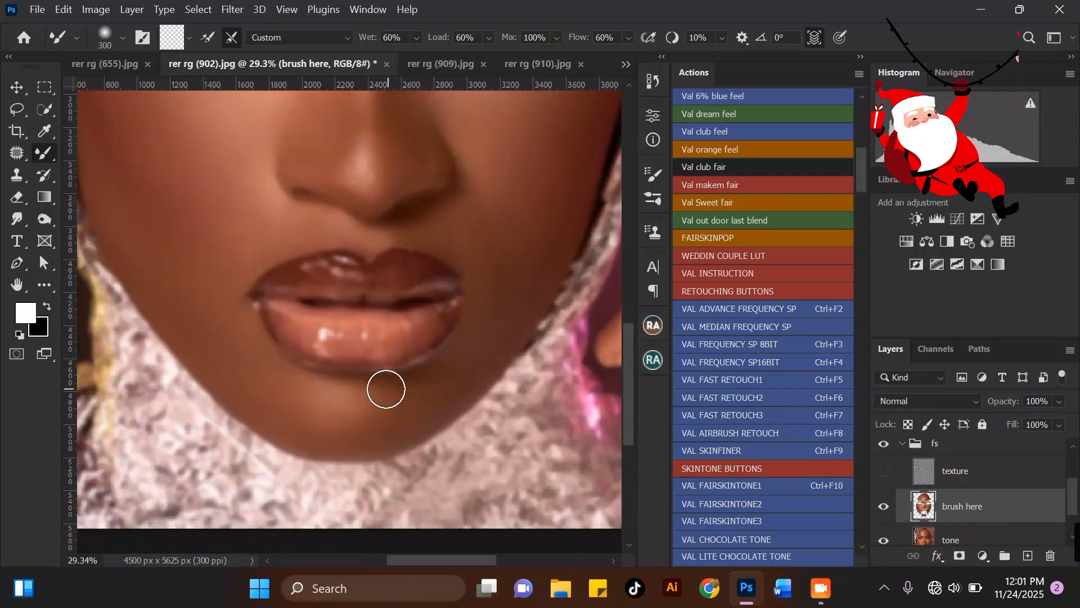
scroll(337, 360, down, 3)
scroll(265, 337, up, 3)
key(bracketright)
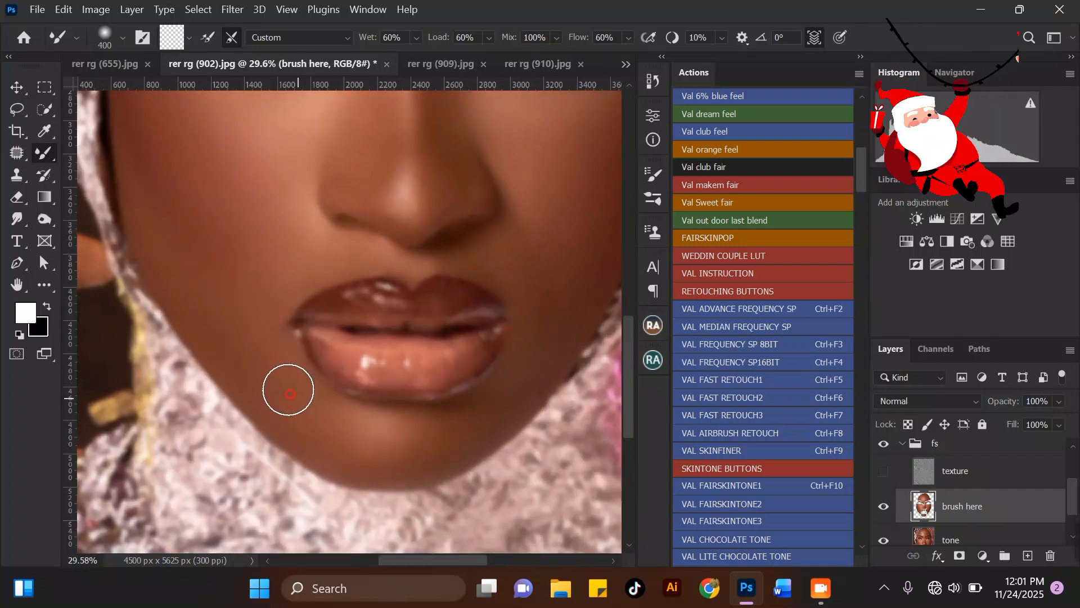
scroll(315, 377, down, 3)
scroll(366, 160, up, 1)
scroll(387, 208, down, 2)
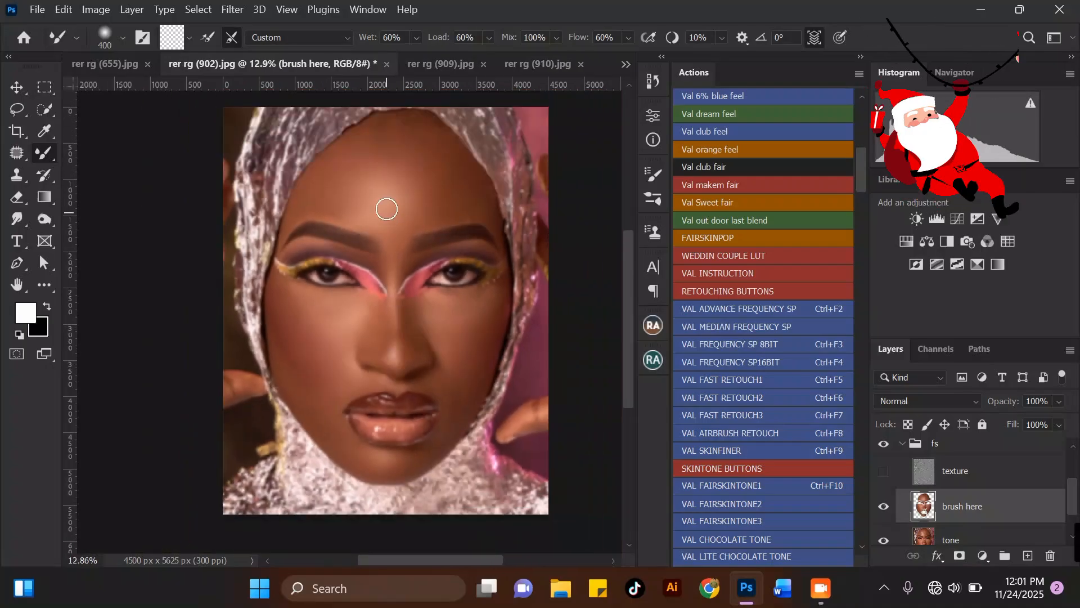
Step: Show the texture layer to check the blended skin, compare with the fs group toggled, and hide the texture layer again
scroll(386, 209, up, 1)
click(884, 471)
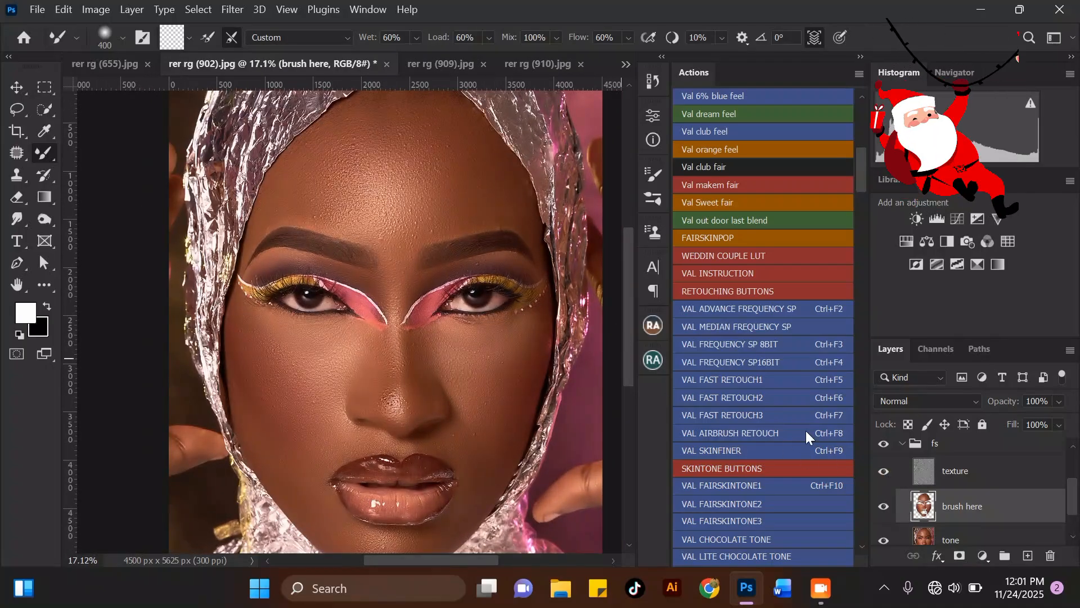
scroll(499, 383, up, 2)
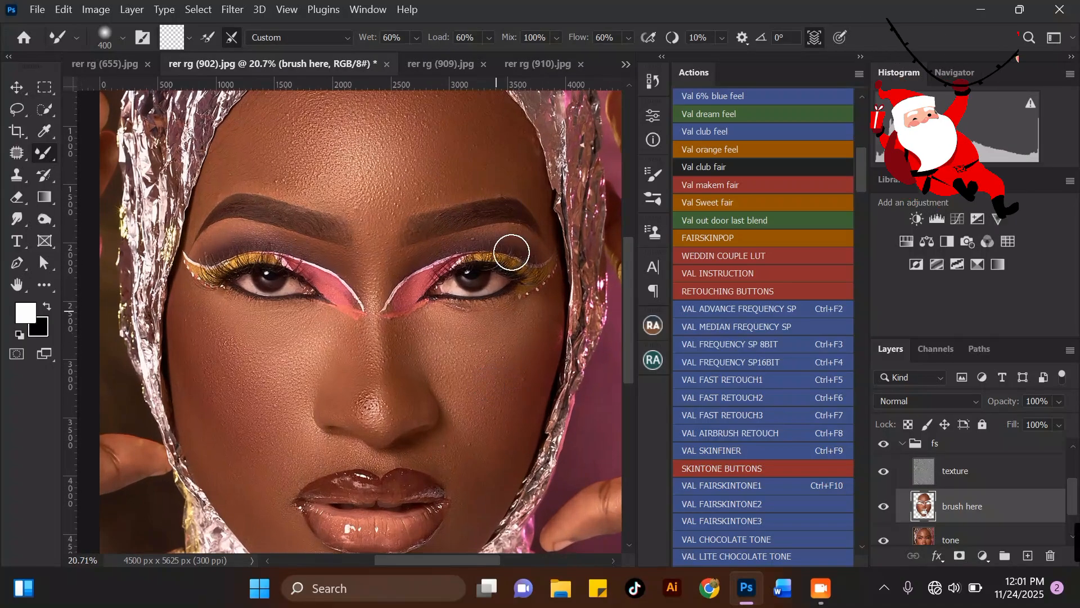
click(885, 446)
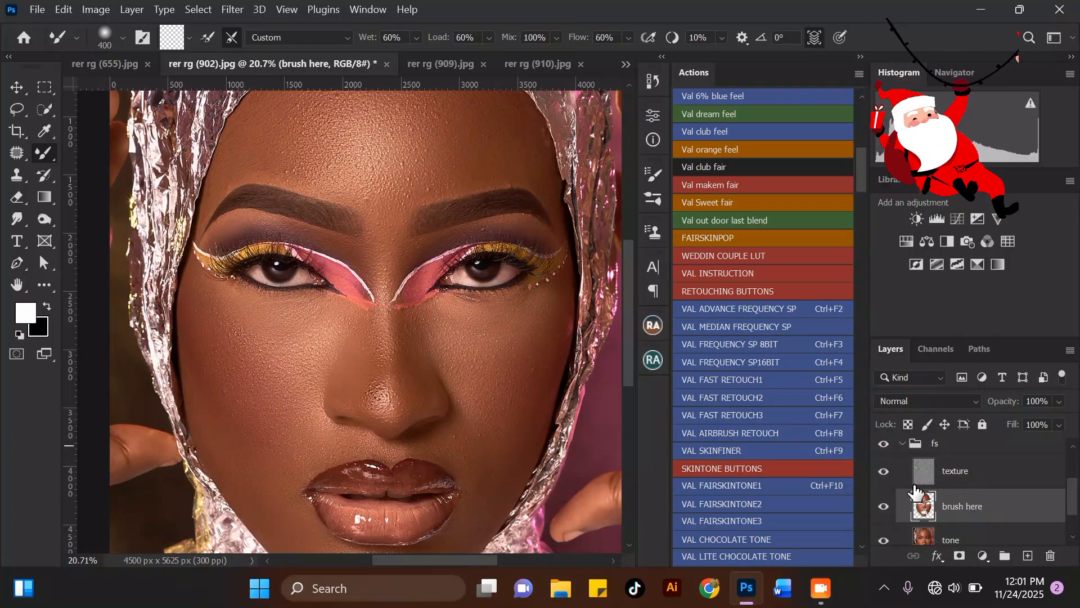
click(886, 475)
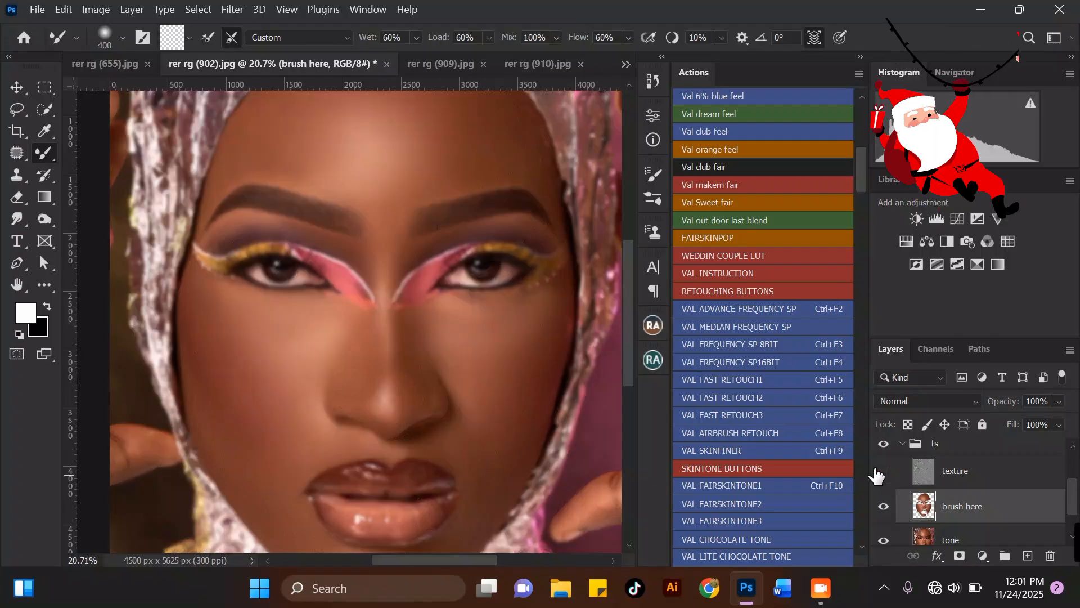
Step: Blend the skin directly beneath the image-right eye, from its outer corner inward, with the Mixer Brush at 250 and 300 px
scroll(504, 284, up, 1)
key(bracketleft)
key(bracketleft)
scroll(537, 285, up, 1)
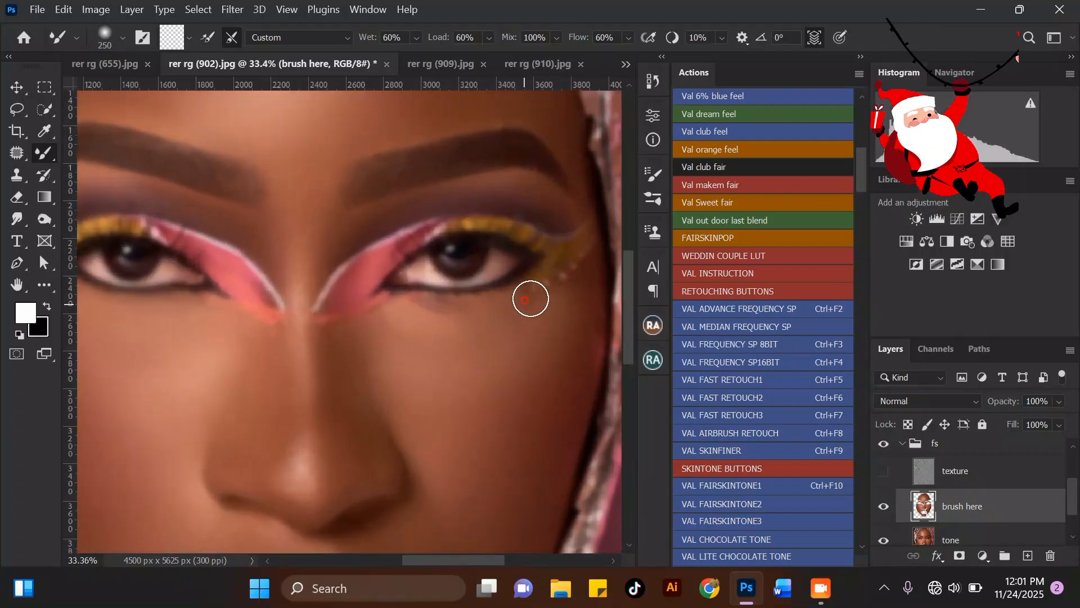
key(bracketleft)
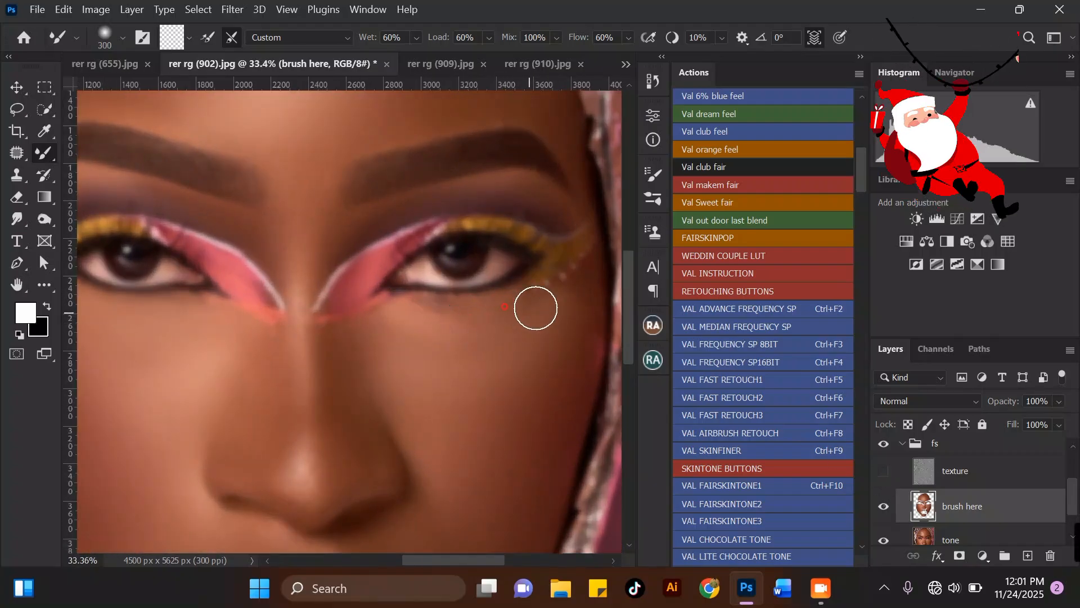
mouse_move(517, 313)
mouse_down()
mouse_move(465, 304)
mouse_move(454, 328)
mouse_move(485, 312)
mouse_move(424, 319)
mouse_up()
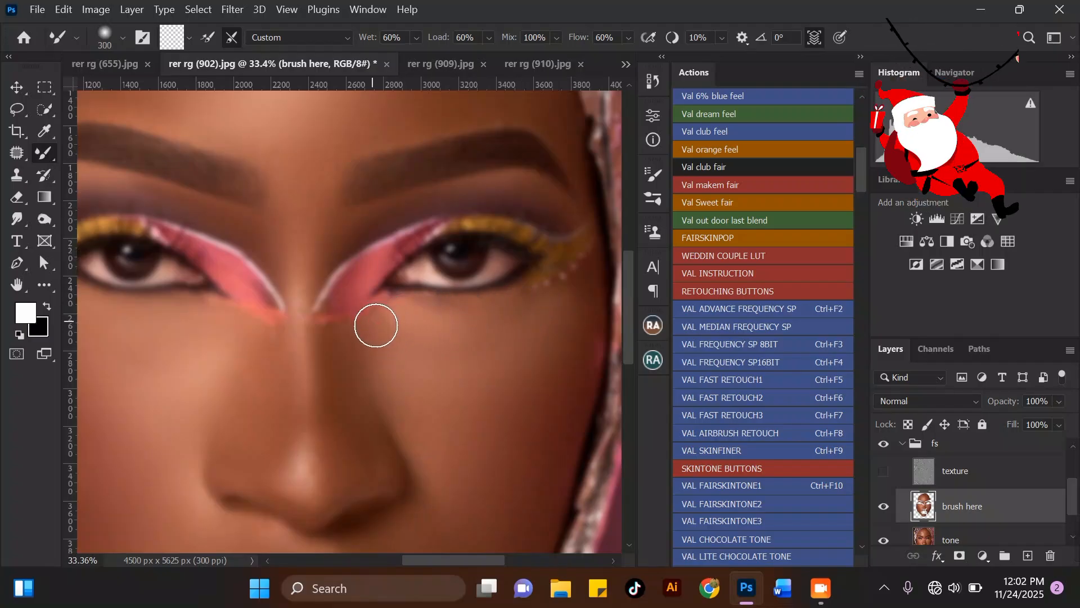
Step: Smooth the skin below the image-right outer eye corner and across the upper cheek with the Mixer Brush at 300 and 400 px
key(bracketright)
drag(482, 314, 533, 311)
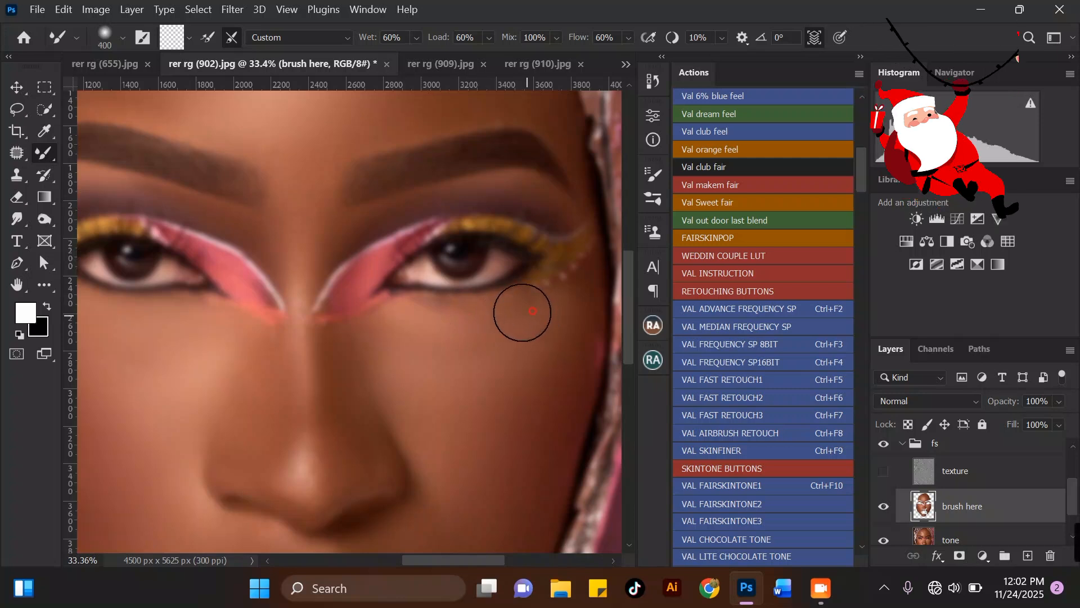
key(bracketright)
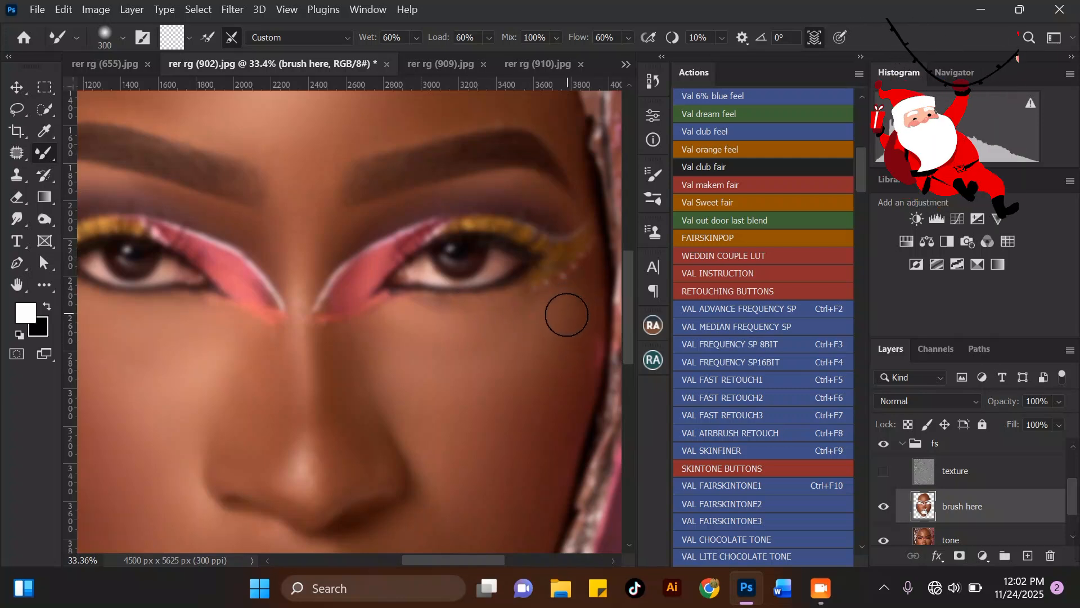
drag(569, 316, 556, 344)
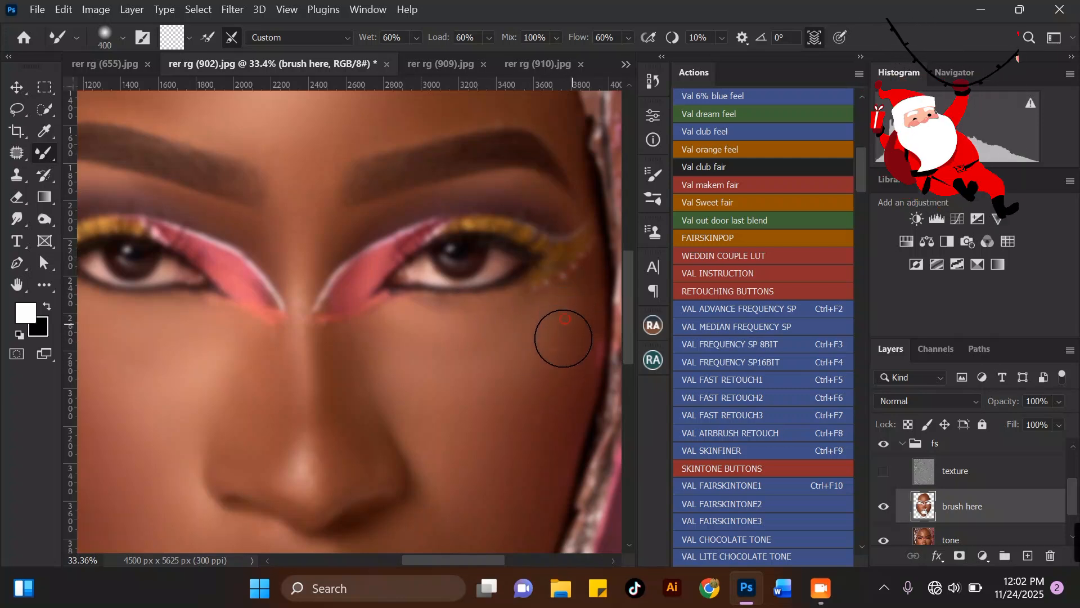
scroll(535, 332, down, 5)
scroll(534, 330, up, 4)
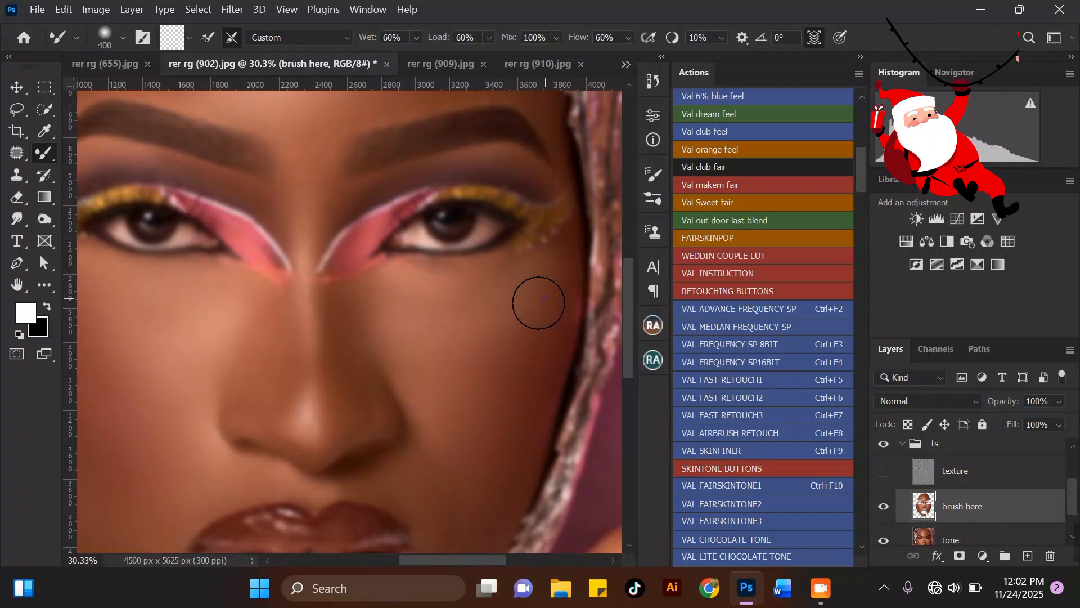
mouse_move(509, 329)
mouse_down()
mouse_move(463, 334)
mouse_move(416, 328)
mouse_up()
Step: Even out the image-right upper cheek toward the nose with broader Mixer Brush strokes at 500 px
scroll(392, 276, down, 4)
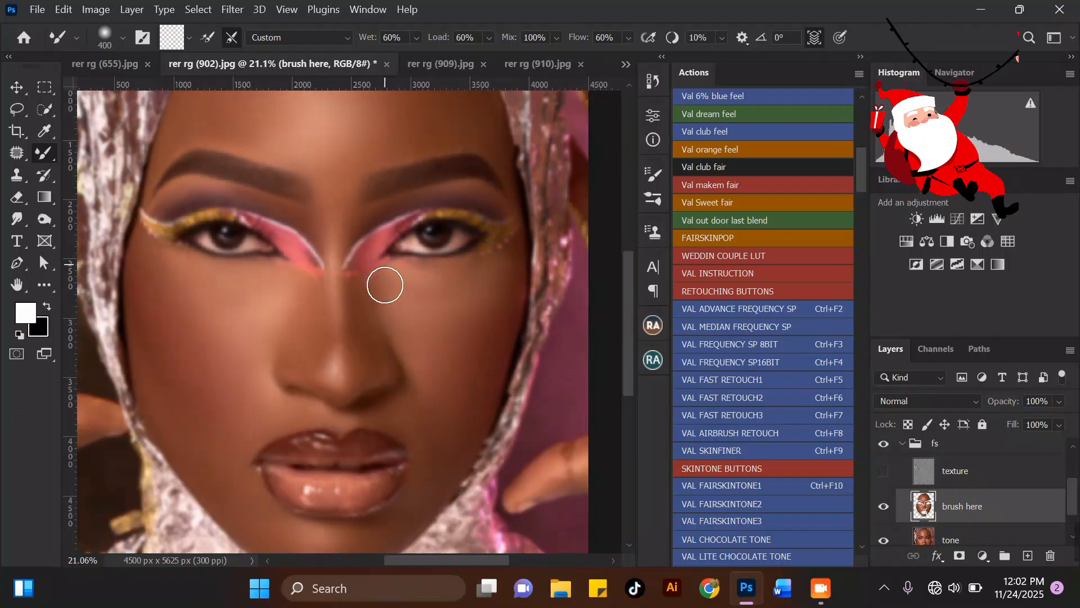
scroll(442, 344, up, 2)
key(bracketright)
mouse_move(474, 304)
mouse_down()
mouse_move(472, 286)
mouse_move(452, 378)
mouse_move(430, 289)
mouse_move(426, 306)
mouse_up()
scroll(447, 229, down, 4)
key(bracketright)
scroll(469, 320, up, 2)
key(bracketleft)
scroll(442, 296, down, 3)
scroll(446, 369, up, 2)
scroll(229, 187, down, 3)
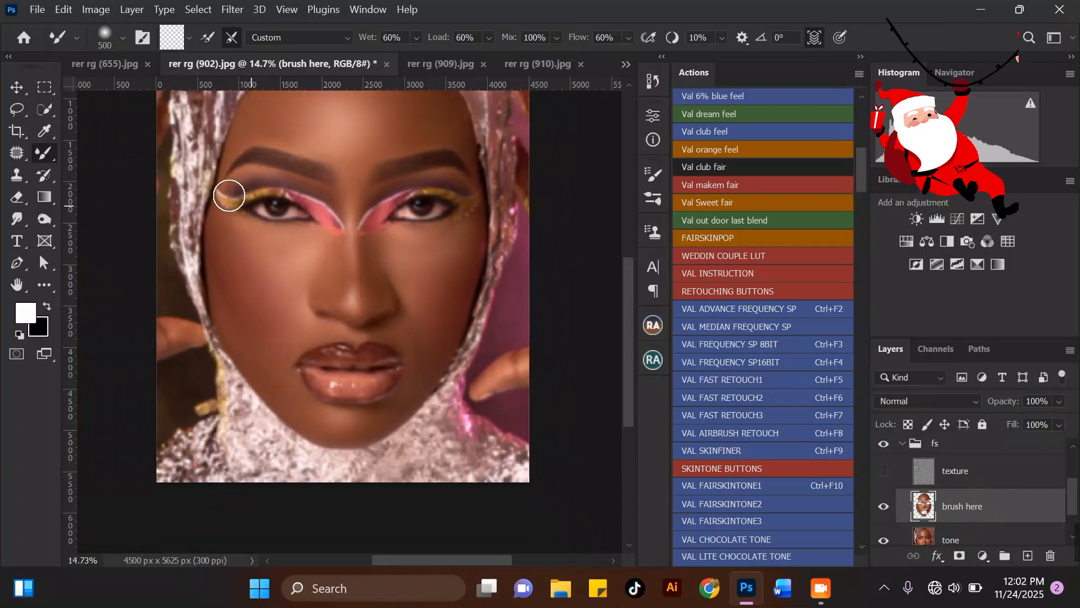
Step: Blend the image-left outer cheek and the tones below that eye with the Mixer Brush at 500 and 600 px
scroll(212, 258, up, 2)
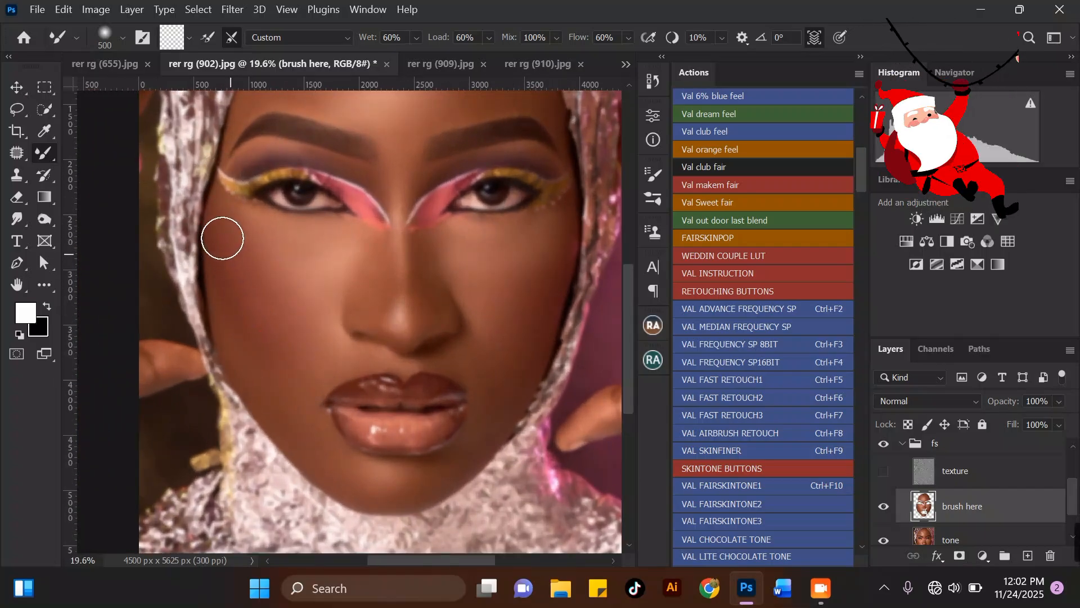
key(bracketright)
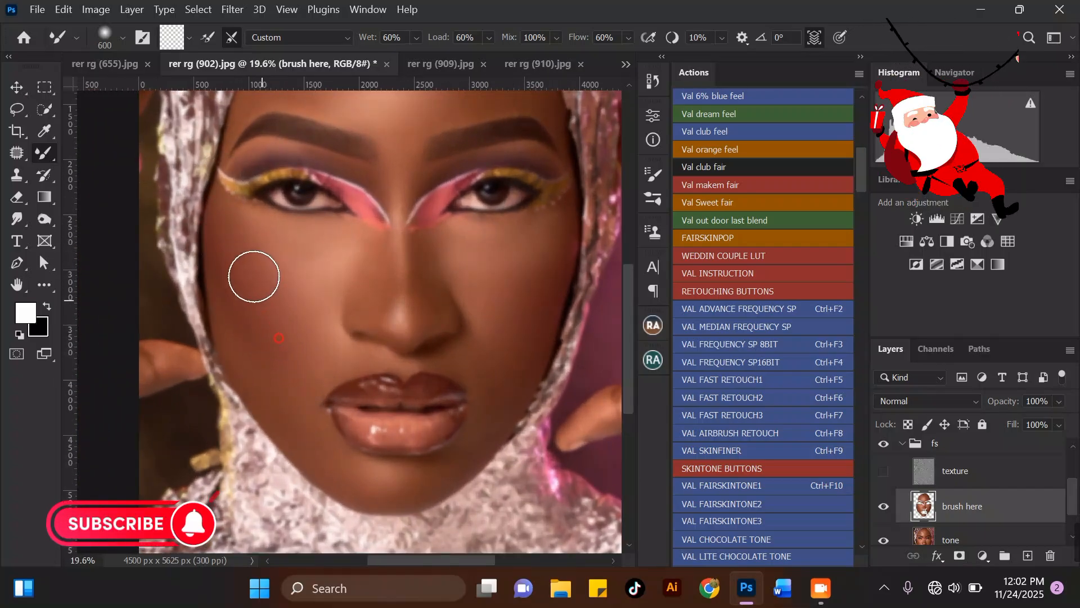
scroll(253, 276, down, 3)
scroll(253, 273, up, 3)
key(bracketleft)
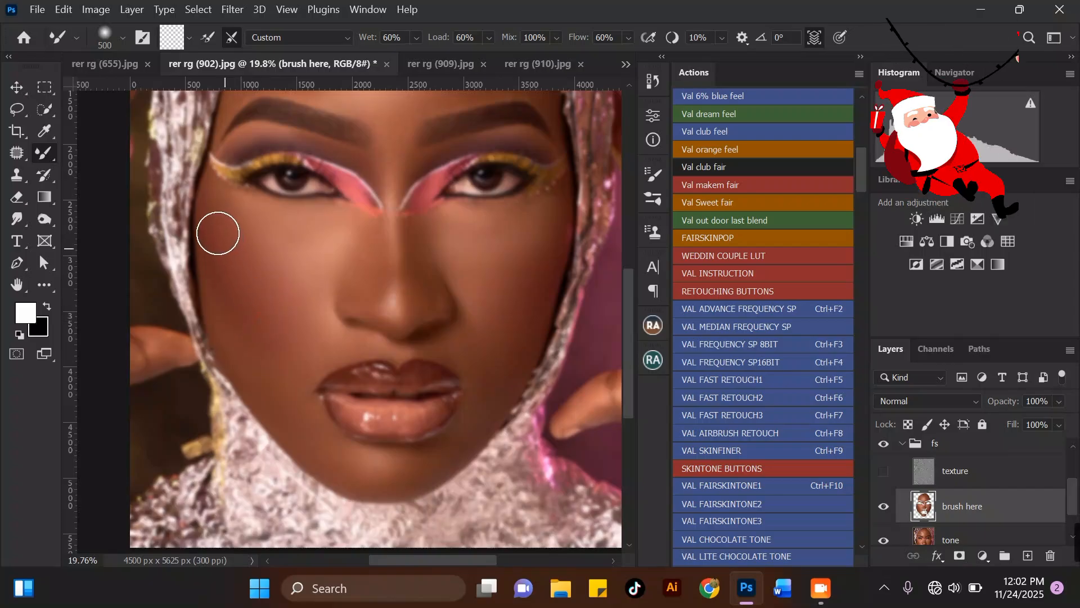
key(bracketright)
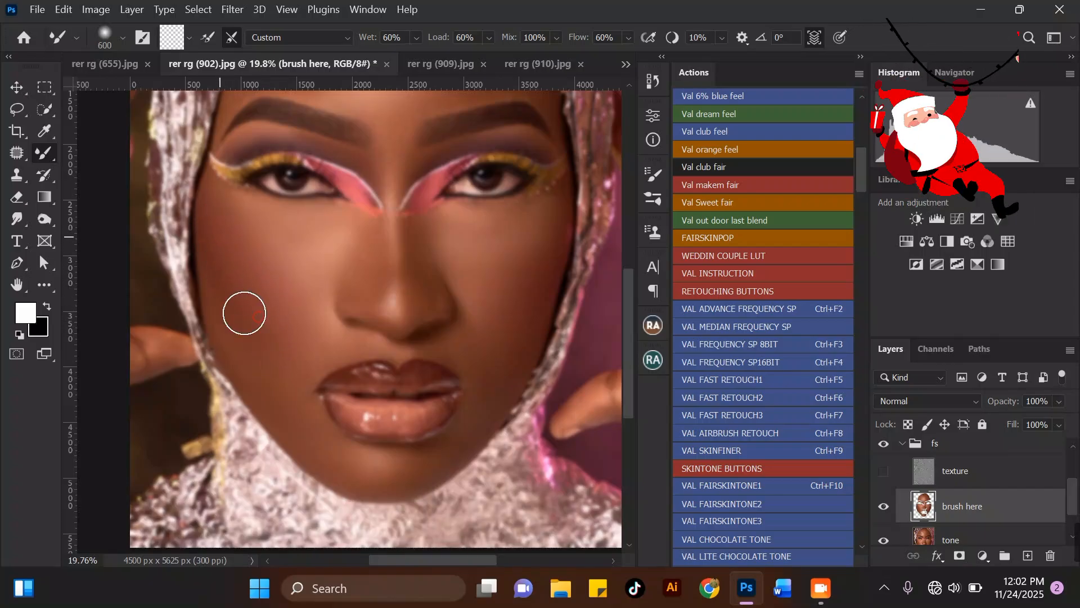
key(bracketright)
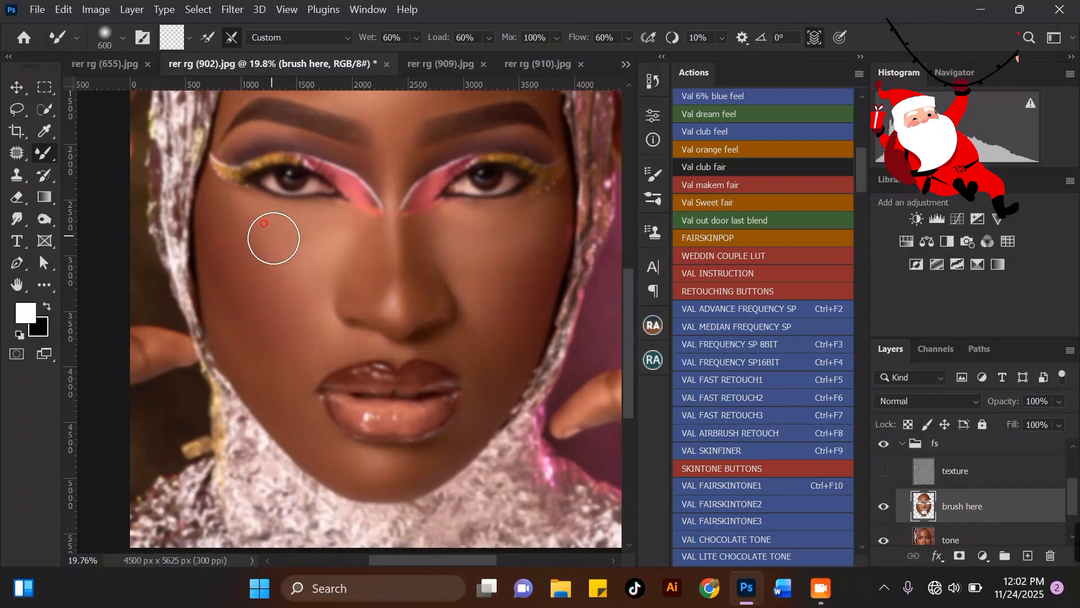
drag(288, 241, 310, 284)
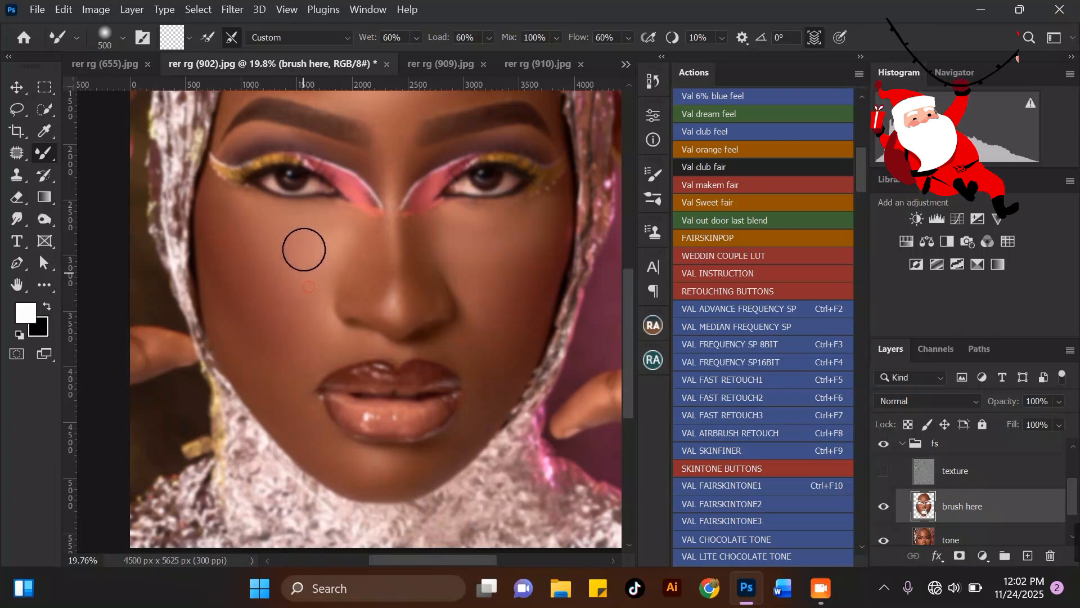
Step: Smooth the image-left cheek from the outer eye corner down beside the nose with the Mixer Brush at 500 and 400 px
key(bracketleft)
scroll(328, 243, up, 1)
scroll(328, 244, up, 1)
key(bracketright)
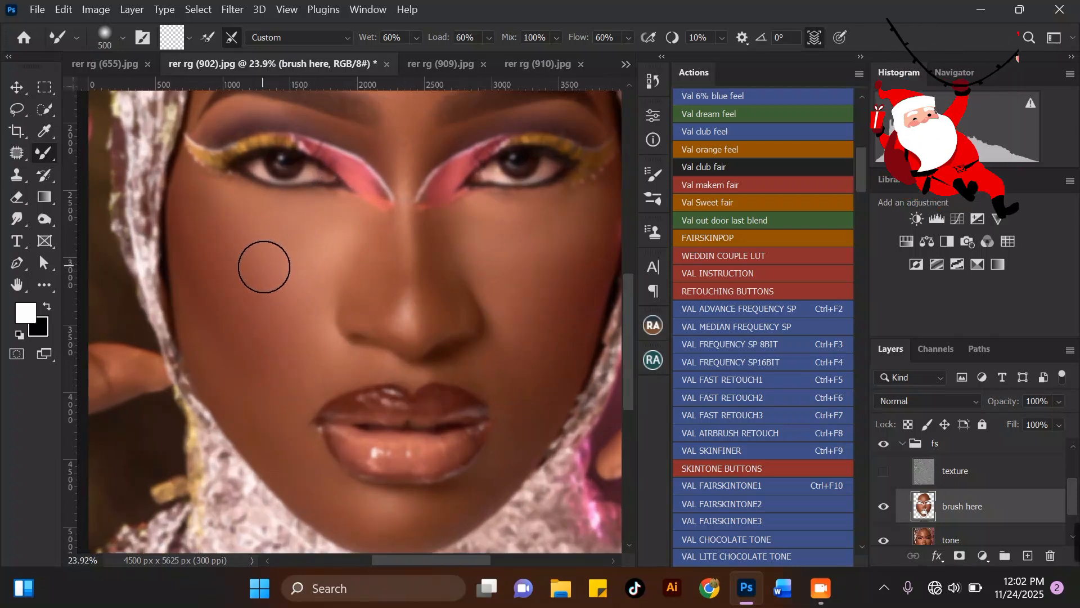
drag(223, 201, 295, 289)
key(bracketleft)
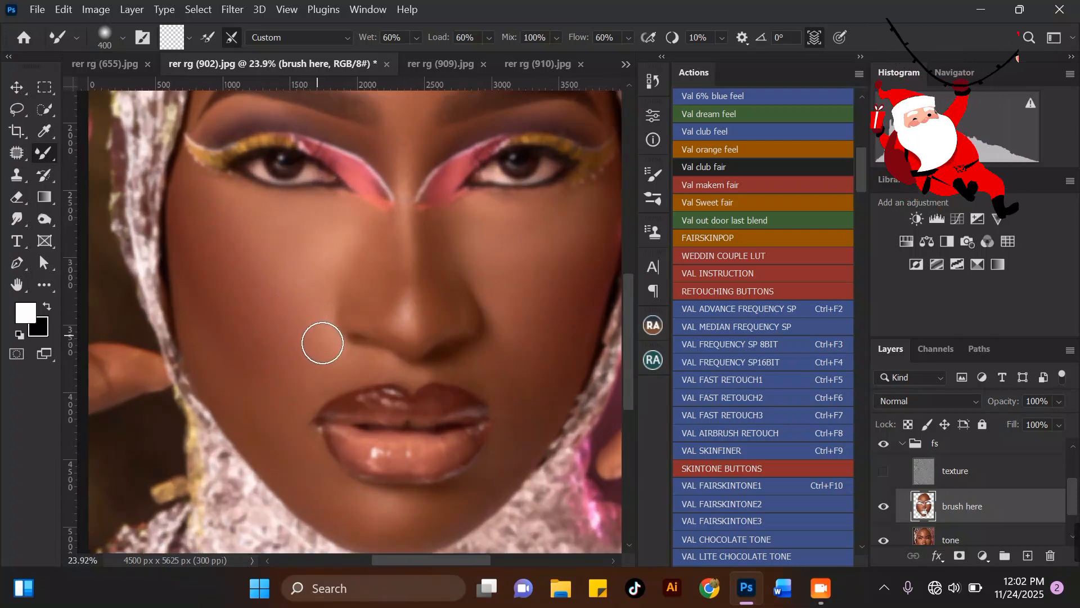
key(bracketleft)
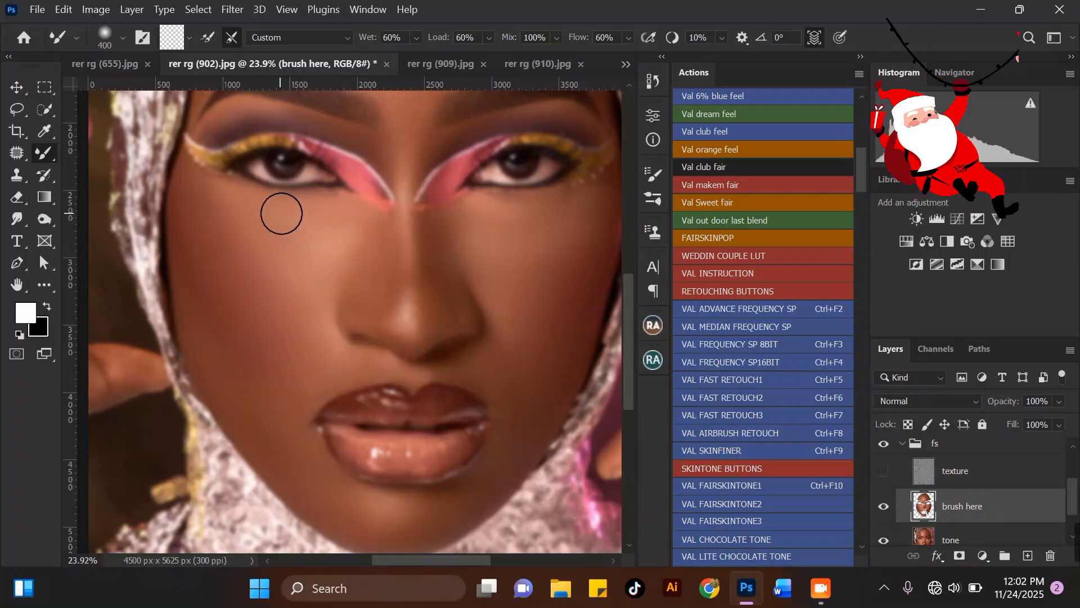
Step: Refine the image-left under-eye skin near the inner eye corner with the Mixer Brush at 250 px
scroll(351, 287, down, 4)
scroll(338, 225, up, 5)
key(bracketleft)
key(bracketleft)
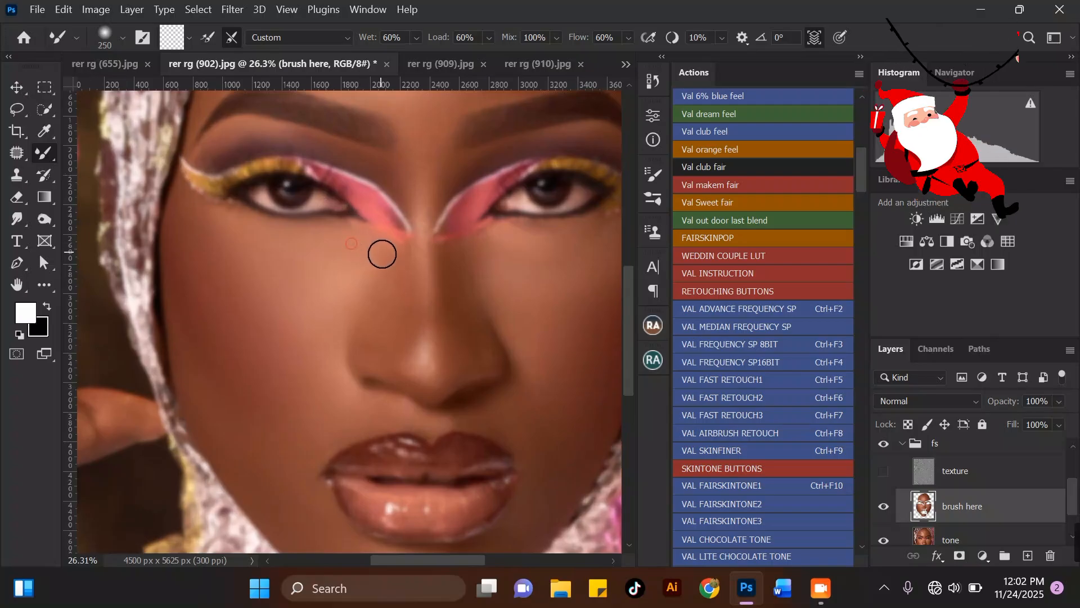
Step: Blend the image-left under-eye area into the cheek beside the nostril with the Mixer Brush at 500 and 400 px
key(bracketright)
key(bracketright)
key(bracketright)
scroll(278, 242, down, 3)
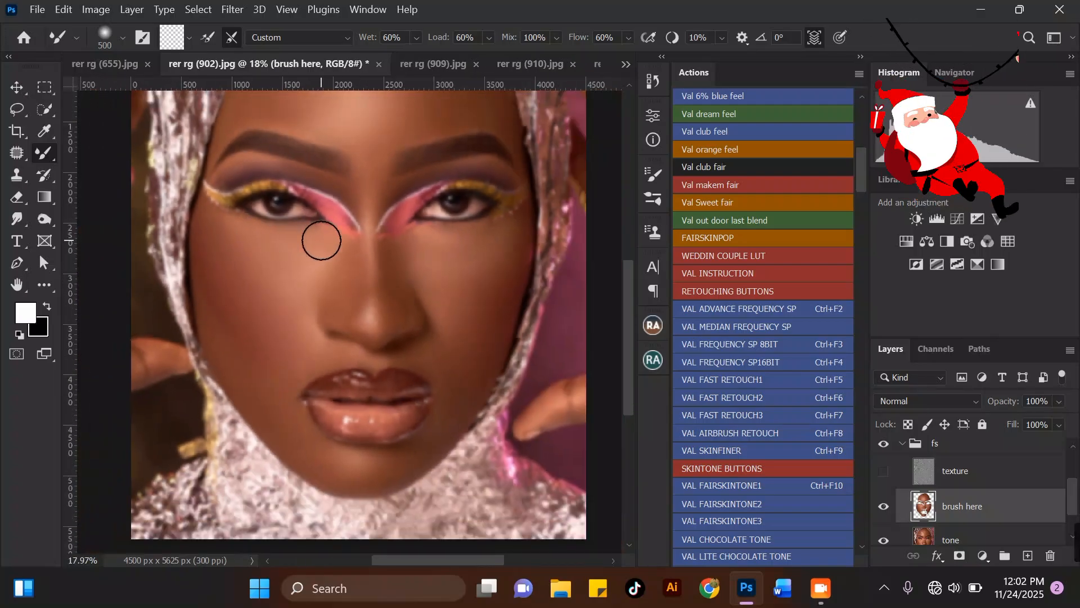
scroll(321, 239, up, 2)
key(bracketleft)
scroll(275, 230, down, 2)
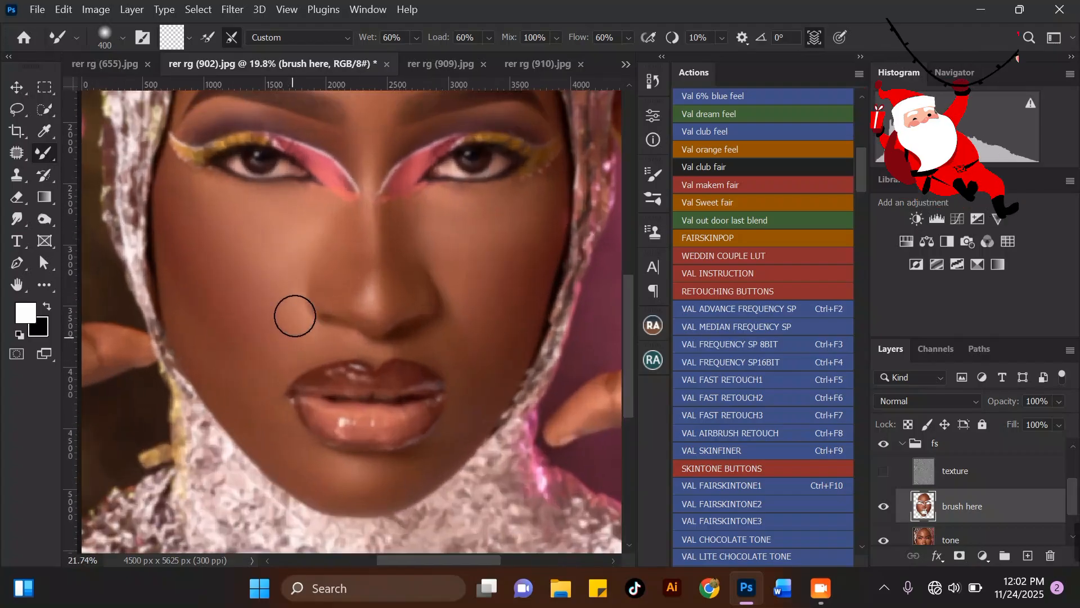
Step: Even out the image-left lower cheek and jaw beside the mouth corner with the Mixer Brush, reducing it to 500 px
key(bracketright)
key(bracketright)
mouse_move(248, 361)
mouse_down()
mouse_move(194, 261)
mouse_move(243, 338)
mouse_move(246, 308)
mouse_move(312, 215)
mouse_move(274, 309)
mouse_move(243, 312)
mouse_move(239, 355)
mouse_up()
scroll(249, 310, down, 3)
scroll(236, 330, up, 2)
key(bracketleft)
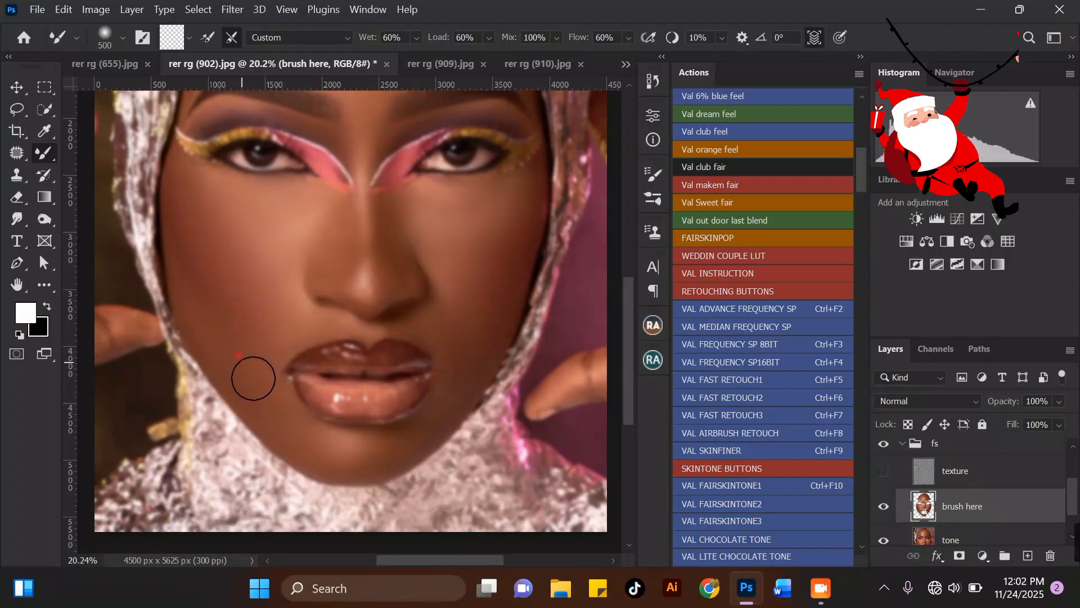
Step: Blend the chin and the skin around the image-right edge of the lower lip with the Mixer Brush at 500, 300 and 400 px
scroll(313, 403, up, 2)
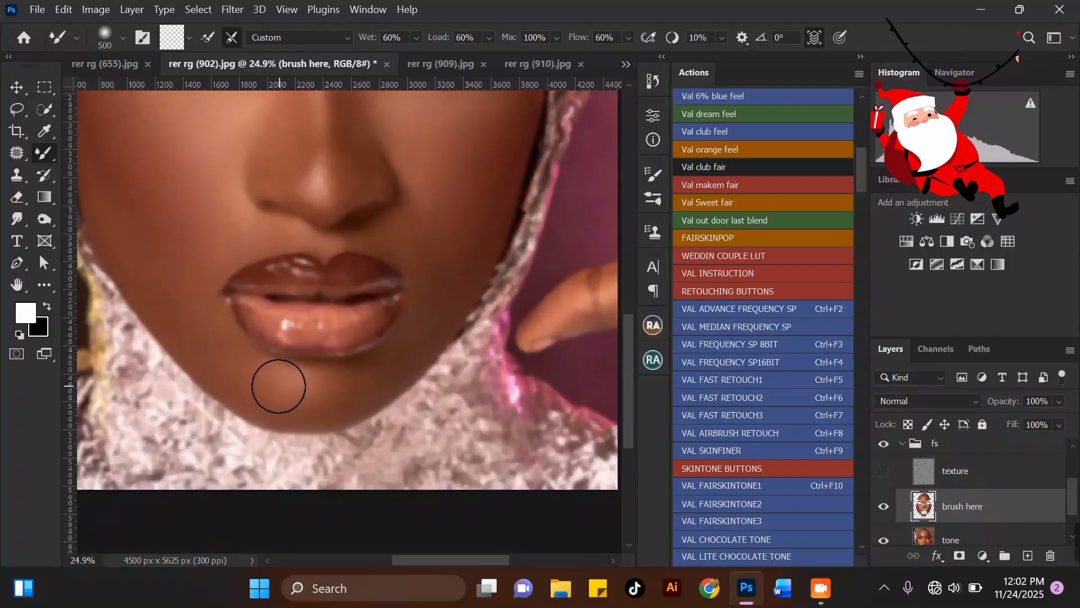
mouse_move(317, 385)
mouse_down()
mouse_move(301, 391)
mouse_move(340, 386)
mouse_up()
key(bracketleft)
key(bracketleft)
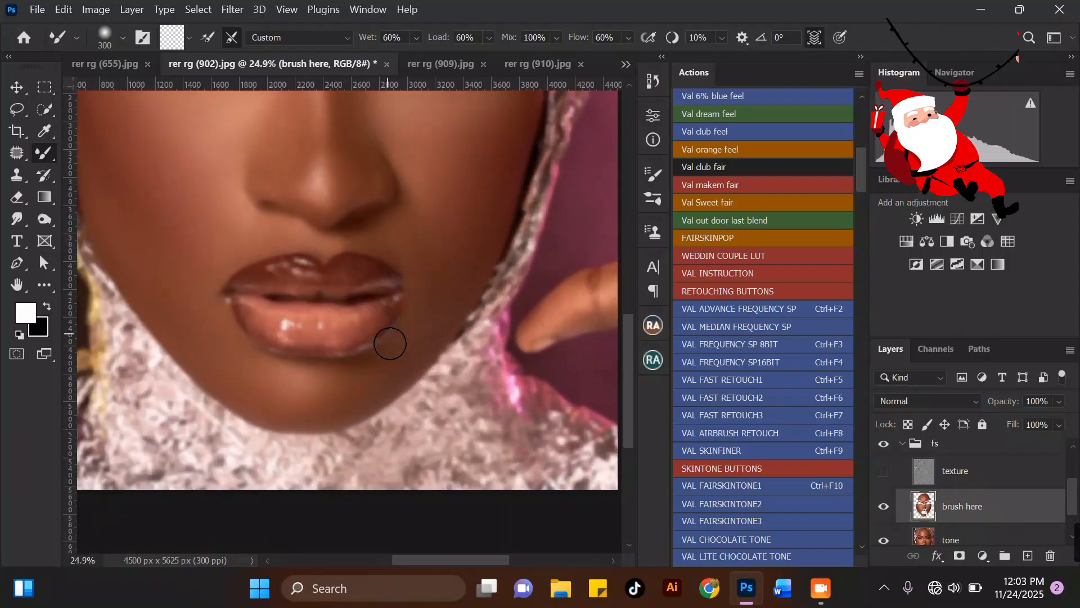
scroll(367, 361, up, 2)
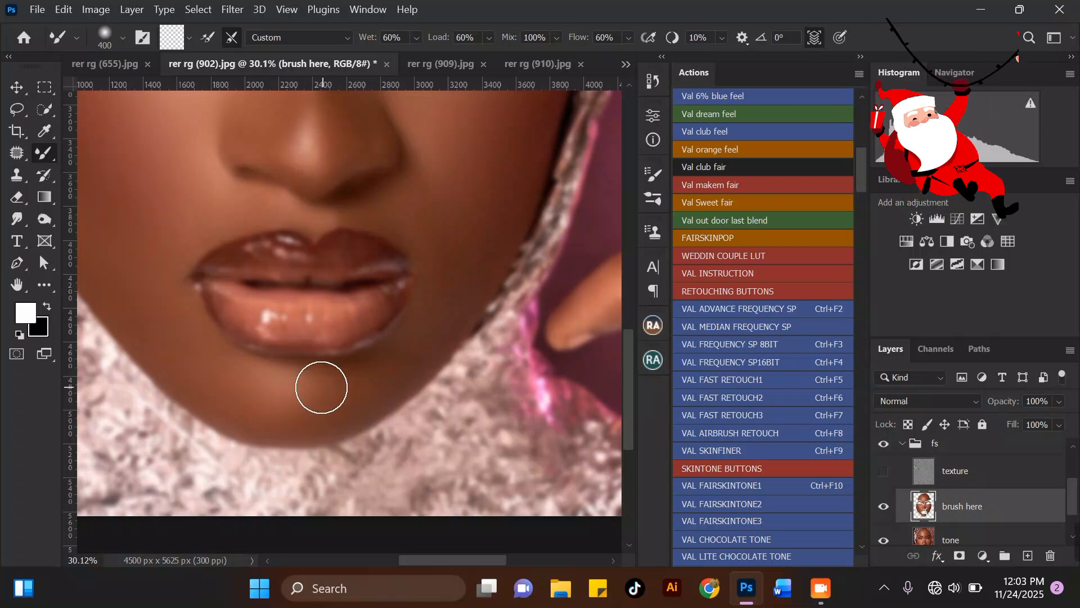
scroll(318, 383, down, 2)
scroll(439, 241, up, 2)
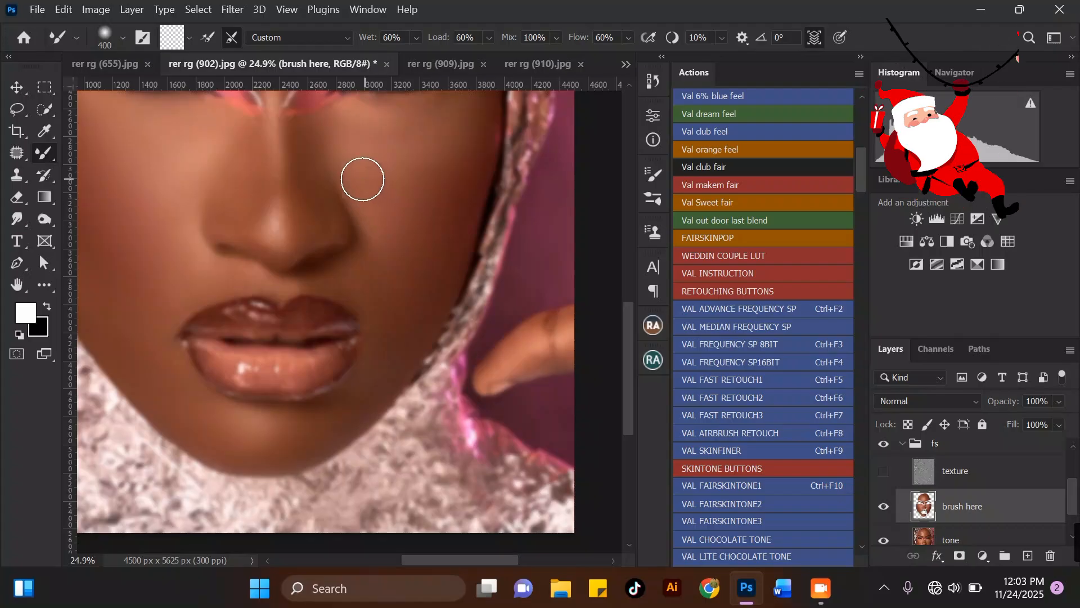
Step: Blend the image-right cheek below the outer eye corner and toward the face edge with the Mixer Brush at 600 px
key(bracketright)
key(bracketright)
scroll(433, 211, down, 2)
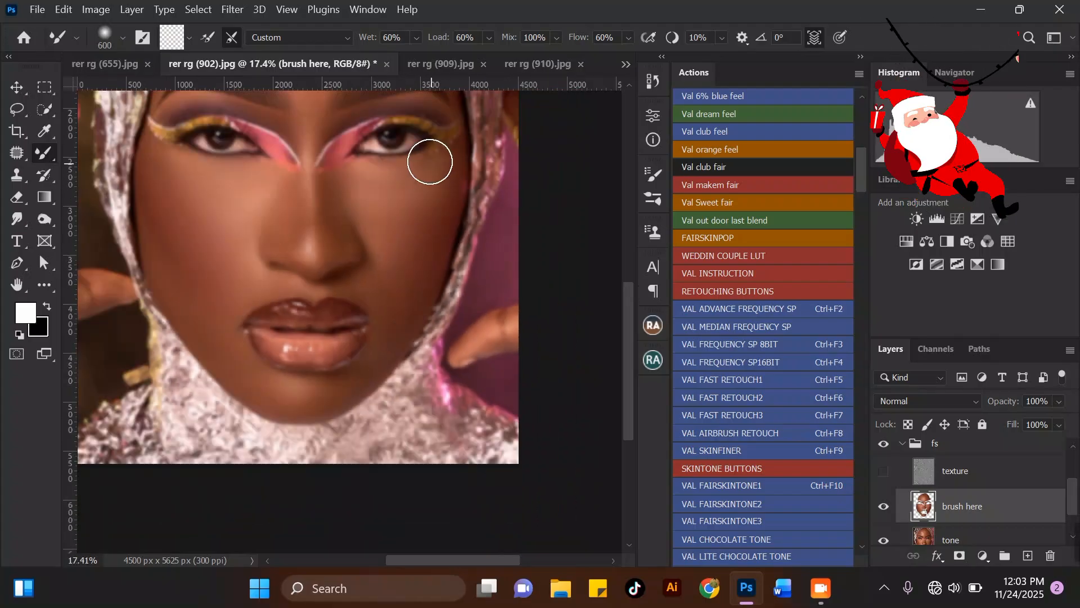
scroll(430, 159, up, 1)
key(bracketleft)
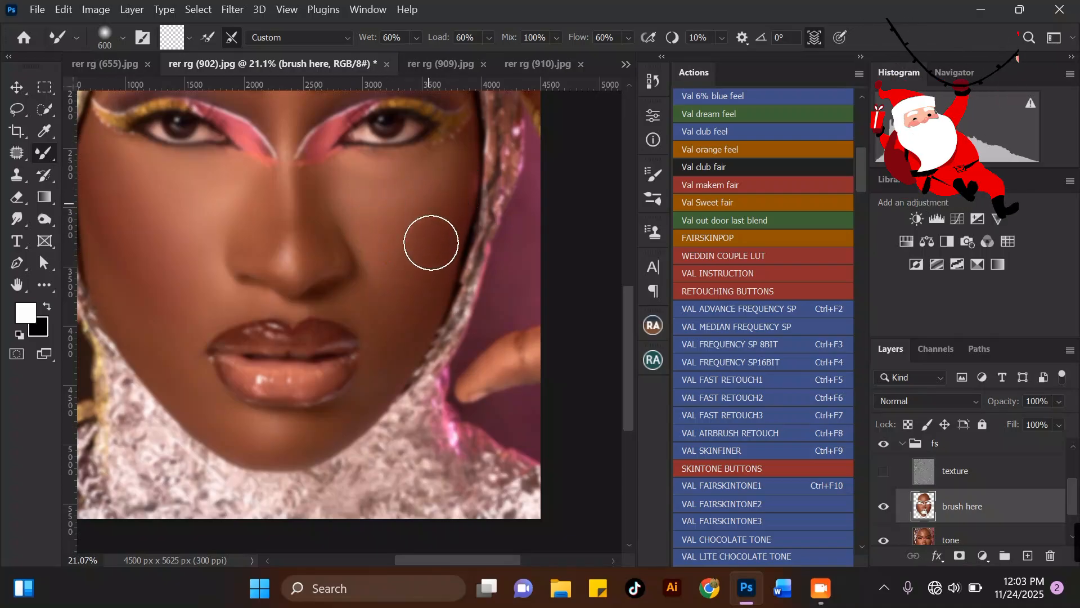
scroll(396, 282, down, 3)
scroll(415, 205, up, 3)
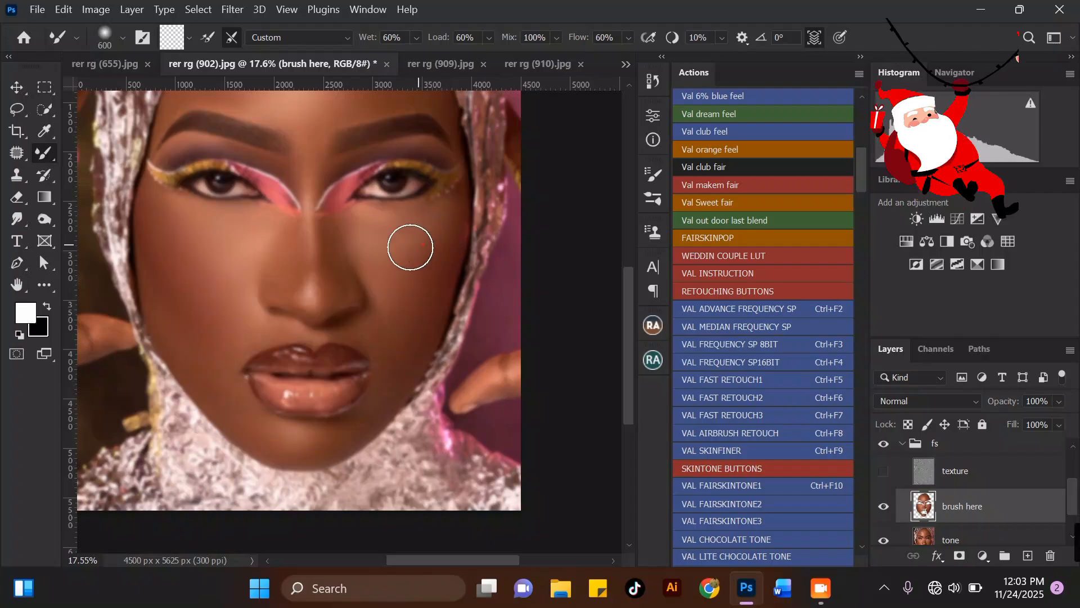
key(bracketleft)
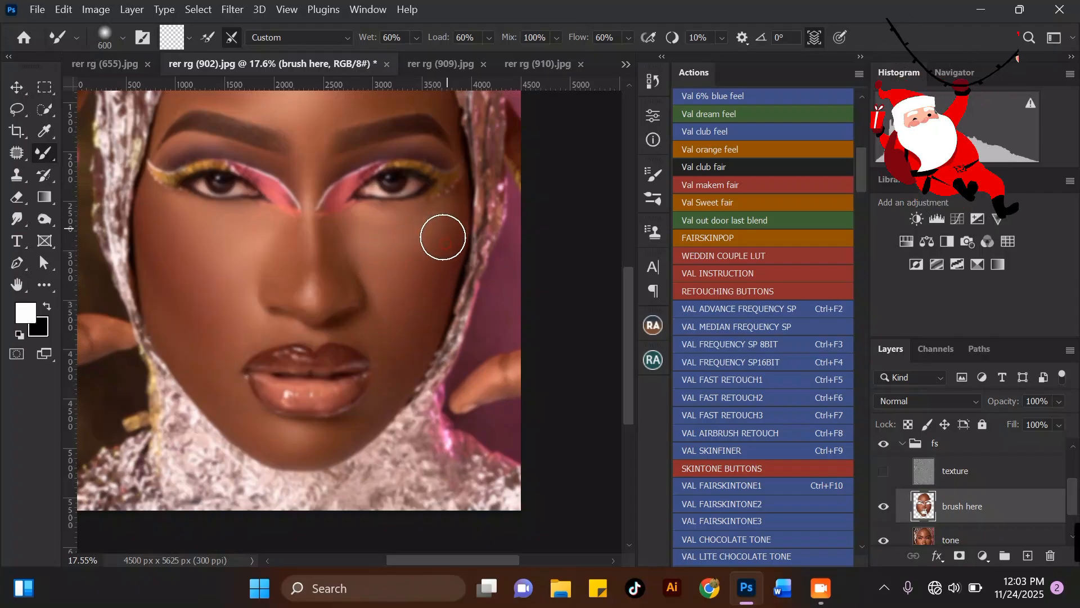
Step: Even out the image-left cheek below the eye with the Mixer Brush at 600 px
key(bracketright)
scroll(316, 234, up, 2)
key(bracketright)
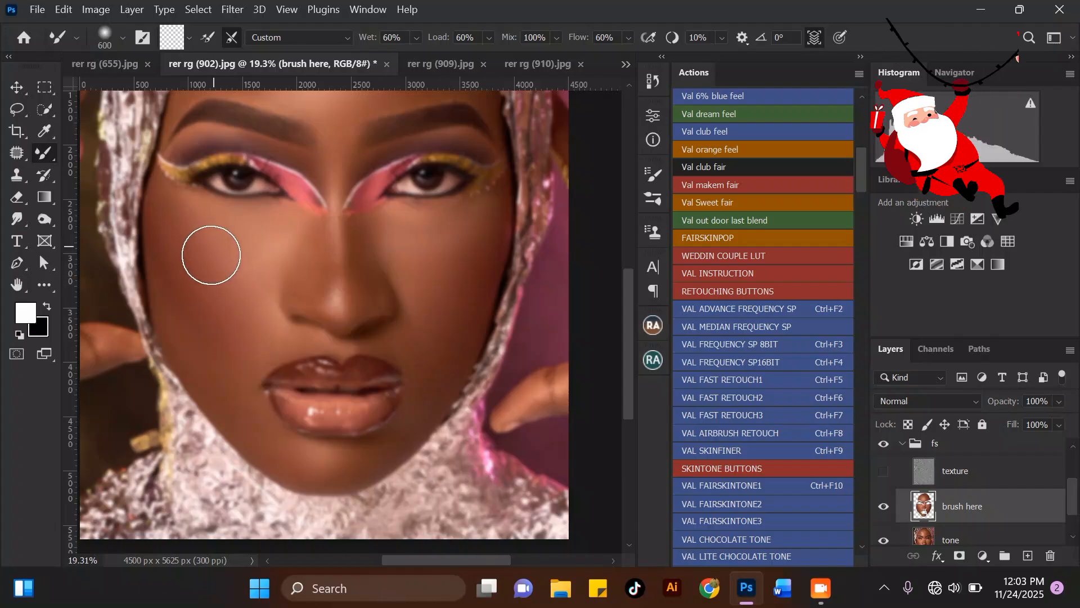
scroll(227, 327, down, 2)
scroll(275, 254, up, 2)
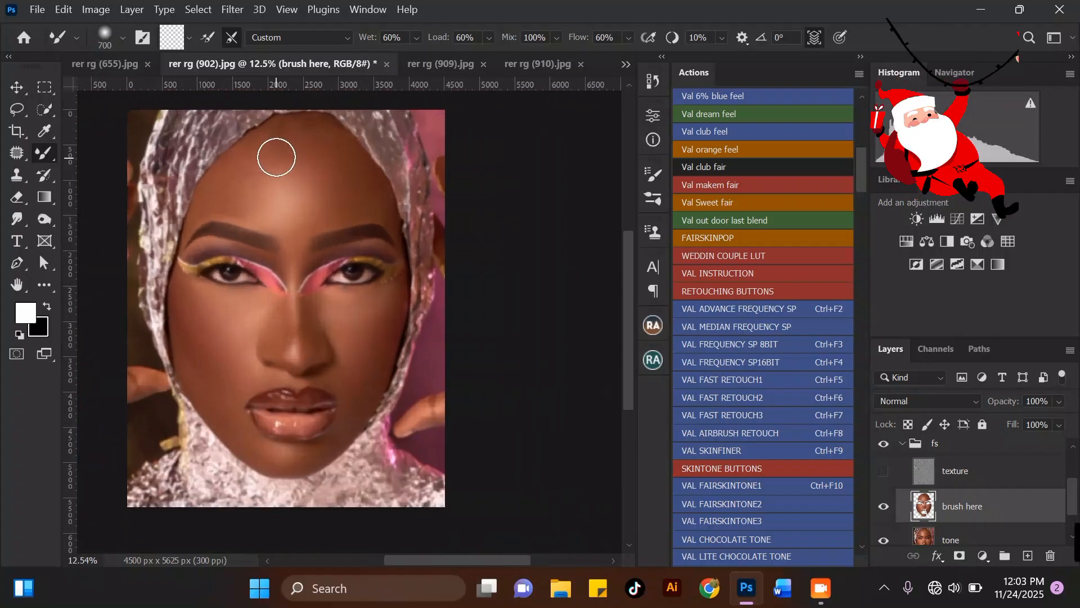
Step: Blend the central forehead highlight into the image-right forehead with the Mixer Brush at 800 and 900 px
key(bracketright)
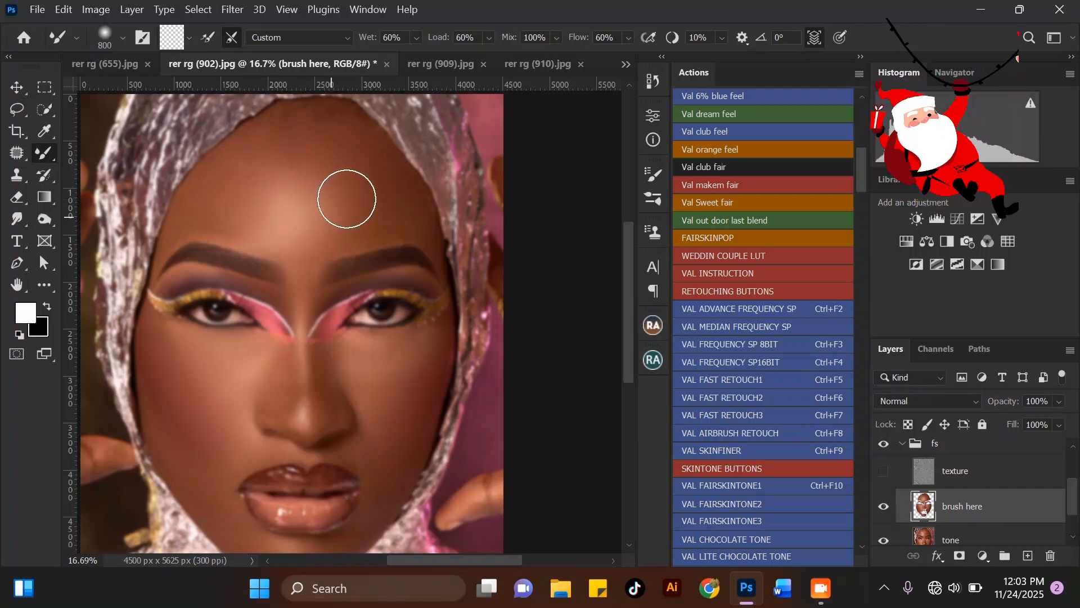
mouse_move(353, 217)
mouse_down()
mouse_move(341, 222)
mouse_move(335, 210)
mouse_up()
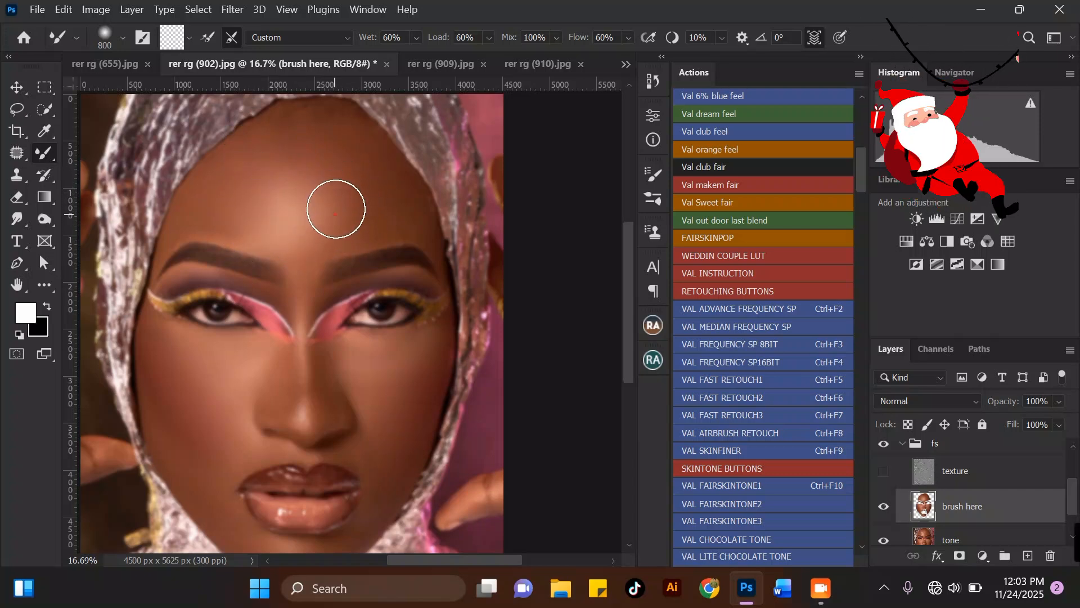
key(bracketright)
scroll(313, 180, down, 4)
scroll(313, 190, up, 3)
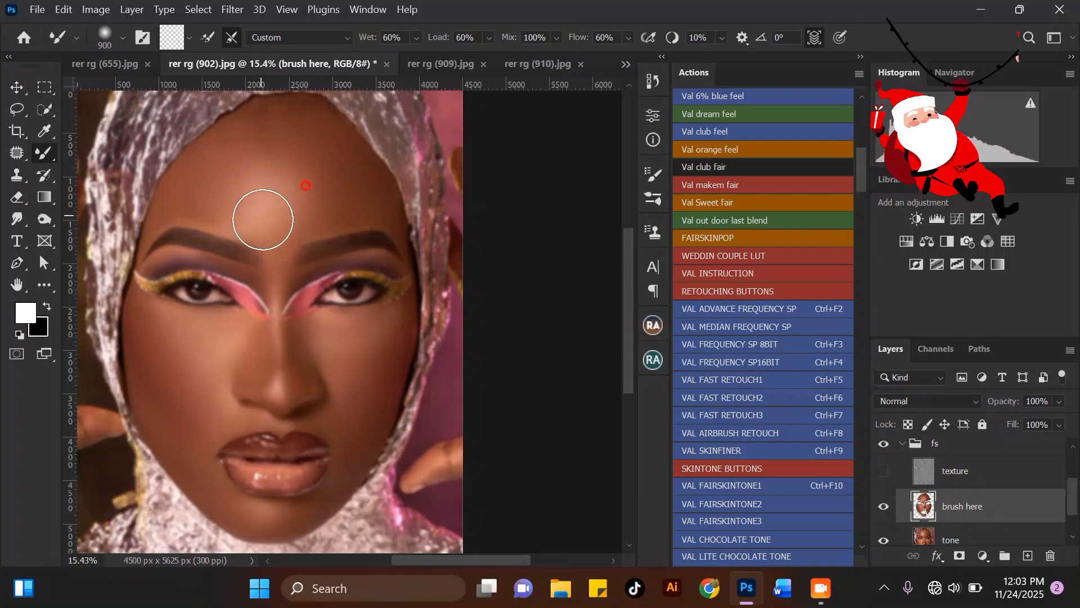
drag(313, 188, 345, 169)
Step: Smooth the upper forehead along the head covering and both sides of the highlight, reducing the Mixer Brush to 600 px
key(bracketleft)
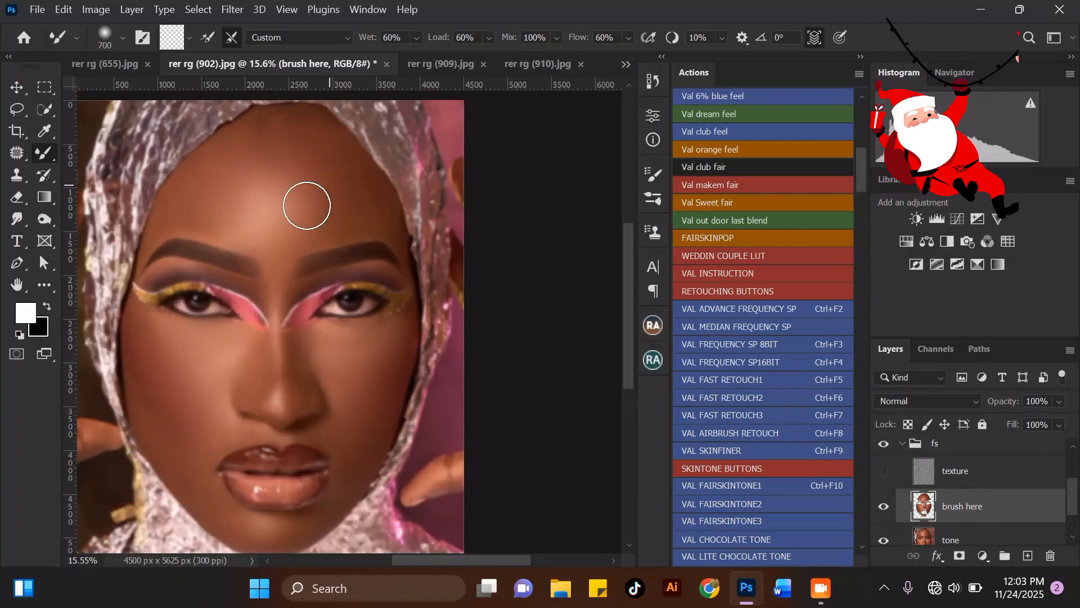
key(bracketleft)
scroll(276, 129, down, 3)
scroll(272, 121, up, 2)
key(bracketleft)
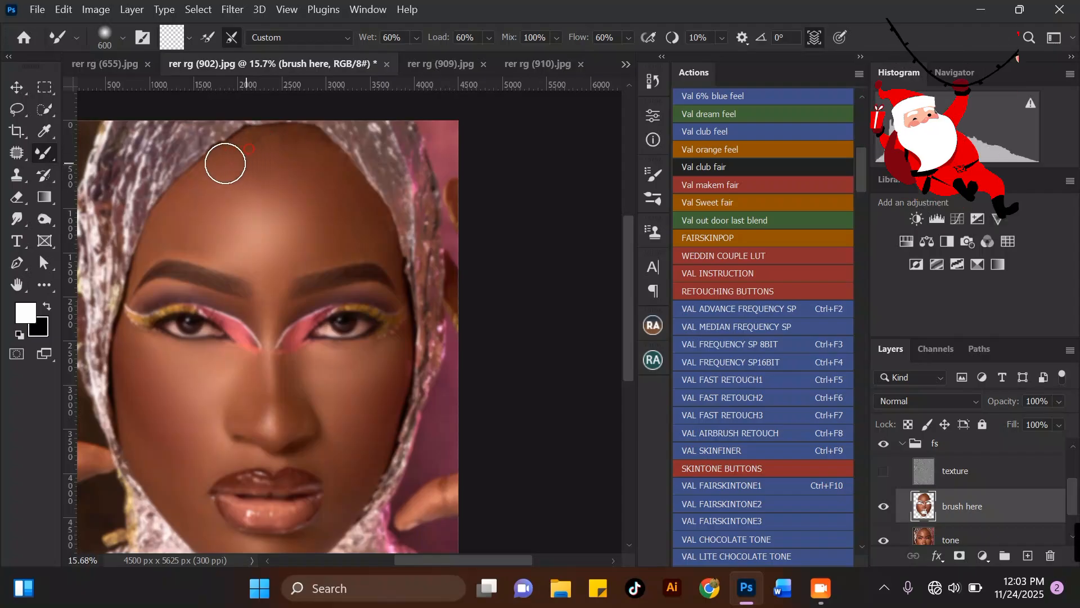
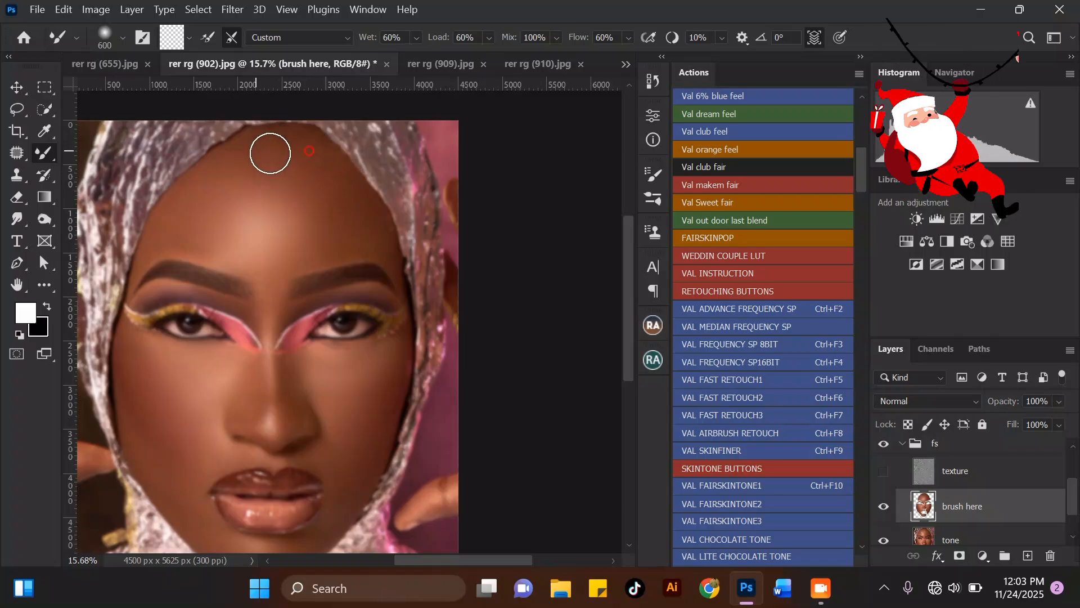
drag(230, 212, 207, 224)
drag(304, 176, 313, 196)
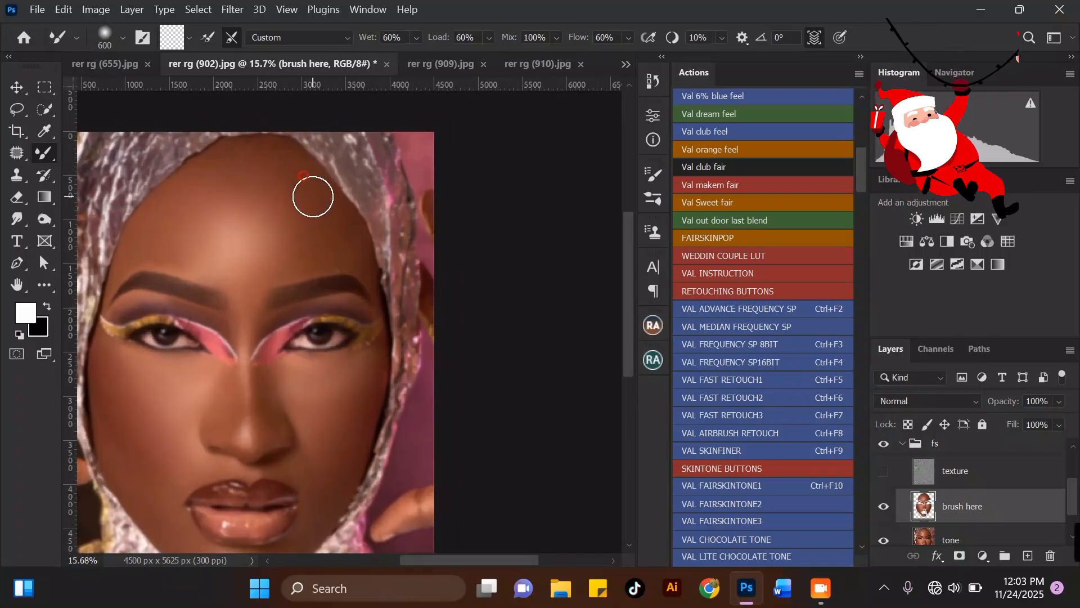
Step: Soften the transitions around the mid-forehead highlight with the Mixer Brush at 800 px
scroll(365, 197, down, 3)
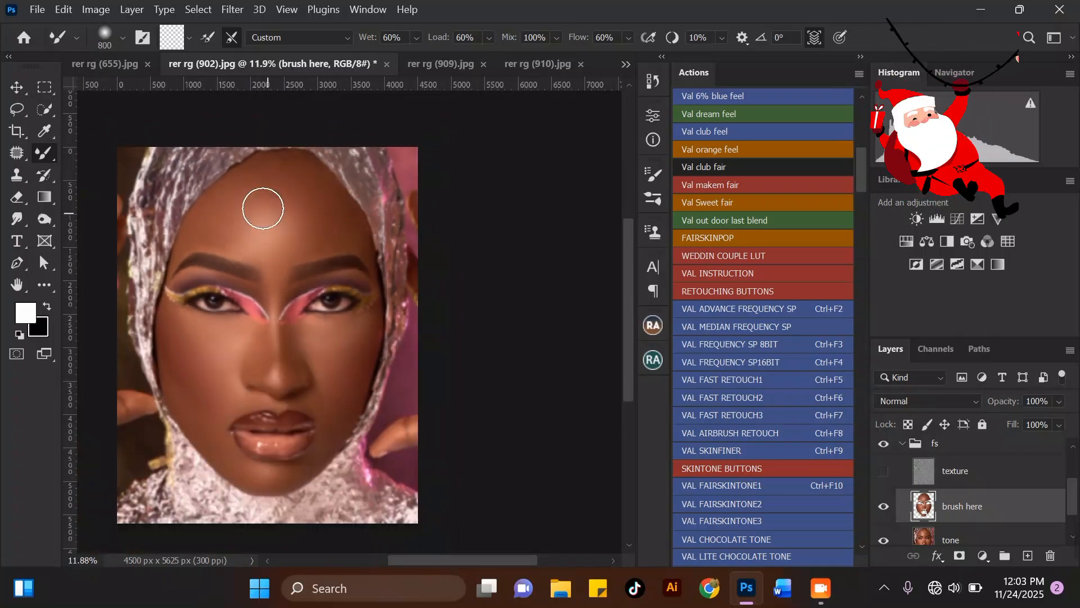
scroll(259, 205, up, 3)
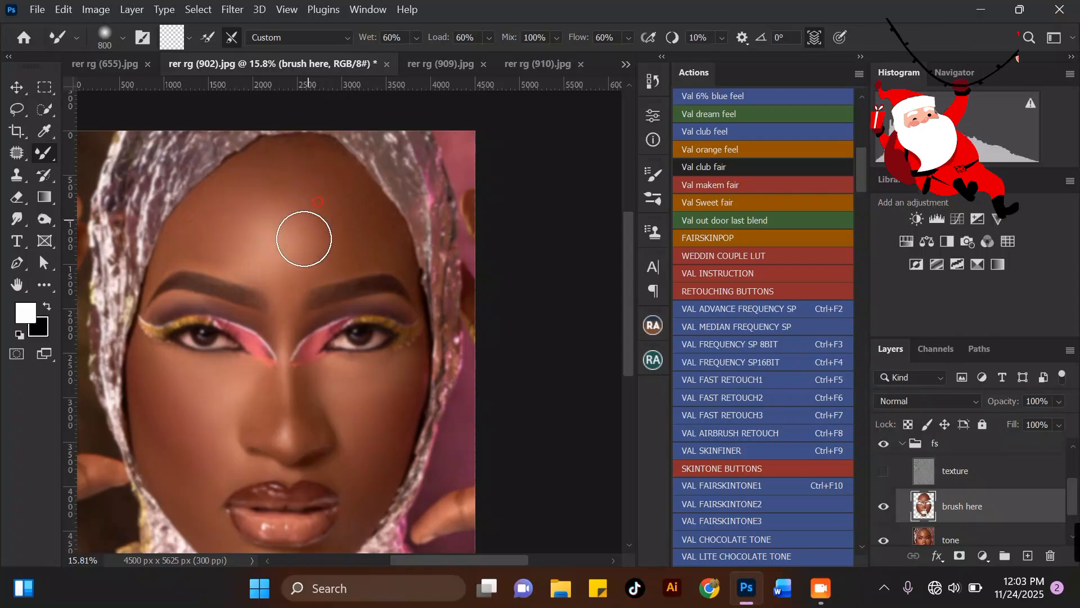
mouse_move(294, 253)
mouse_down()
mouse_move(312, 240)
mouse_move(305, 248)
mouse_move(279, 221)
mouse_move(258, 260)
mouse_move(243, 243)
mouse_move(245, 188)
mouse_up()
scroll(244, 188, down, 3)
scroll(240, 193, up, 2)
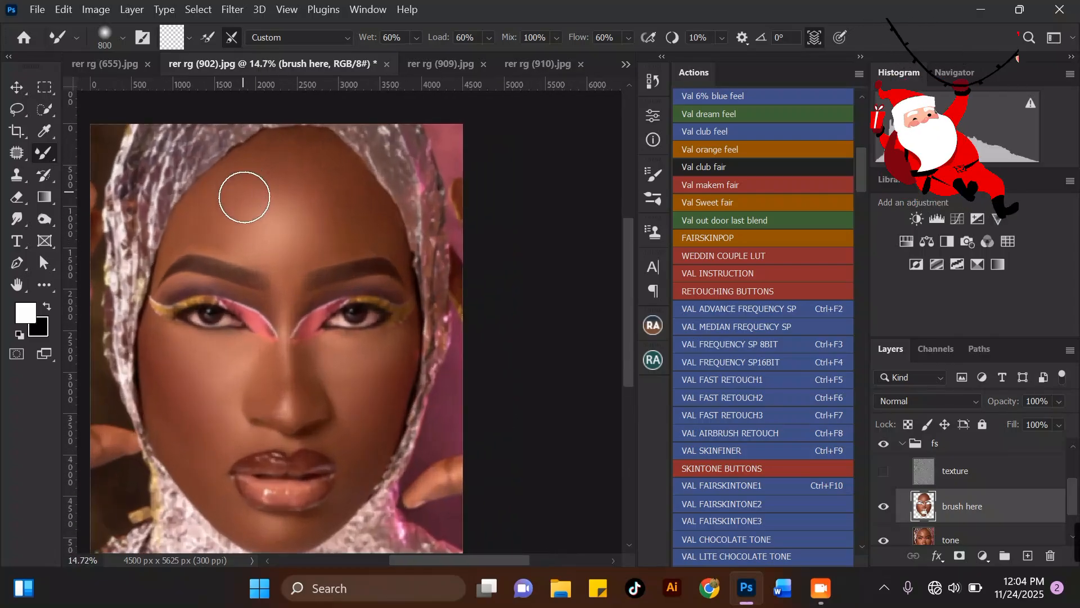
drag(240, 240, 244, 224)
Step: Blend the skin from the lower forehead down between the brows to the nose bridge, reducing the Mixer Brush to 300 px
mouse_move(325, 239)
mouse_down()
mouse_move(309, 241)
mouse_move(285, 293)
mouse_move(282, 334)
mouse_up()
key(bracketleft)
scroll(287, 342, up, 4)
key(bracketleft)
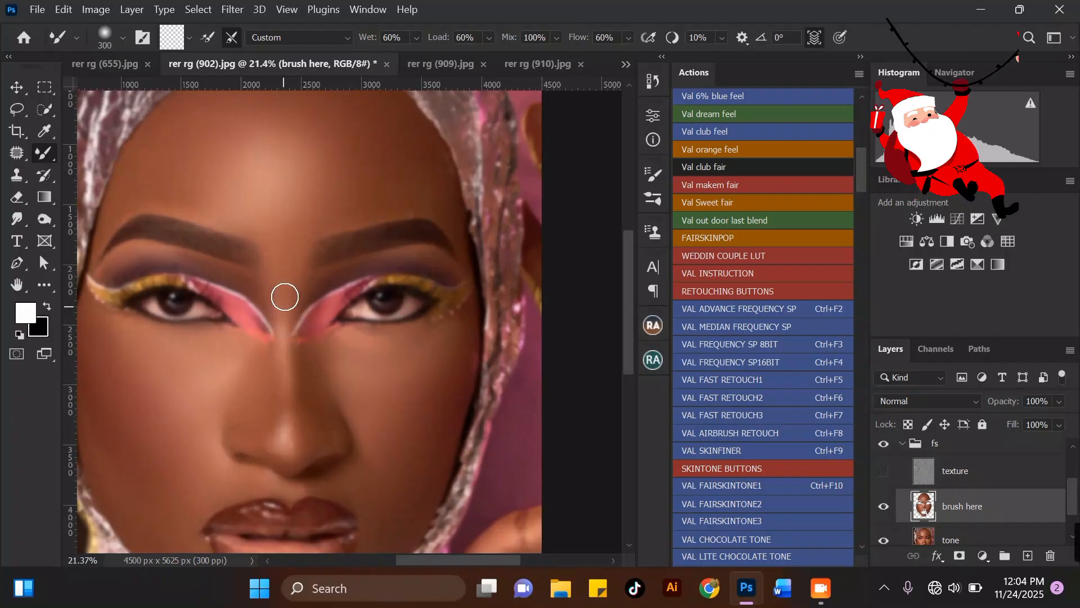
scroll(295, 299, down, 5)
scroll(307, 288, up, 4)
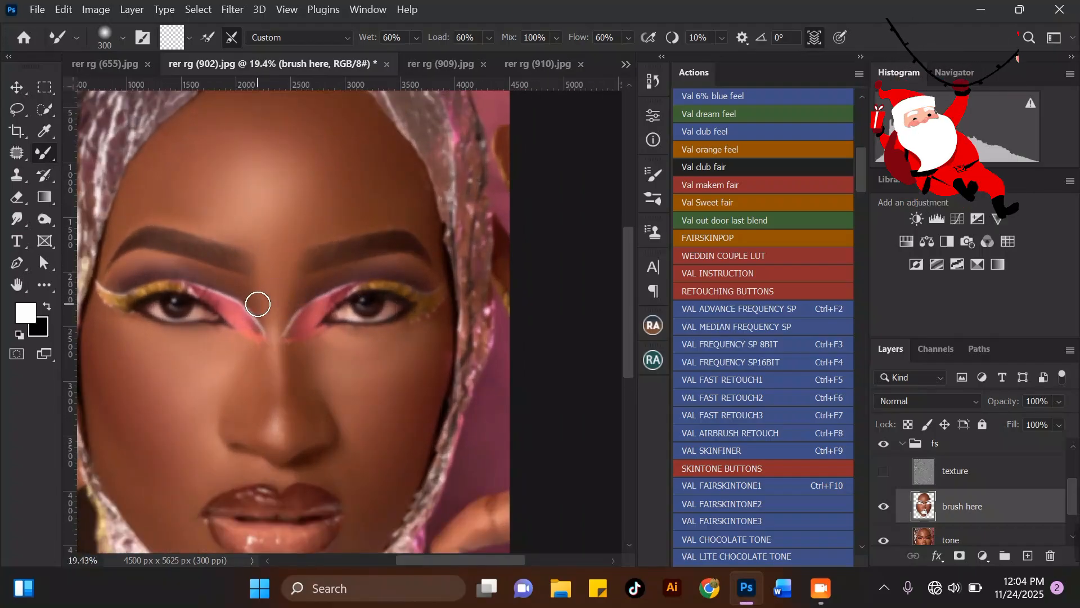
scroll(258, 259, down, 3)
scroll(258, 214, up, 3)
Step: Blend the forehead above the image-right brow and beside the central highlight with the Mixer Brush at 600 and 800 px
key(bracketright)
key(bracketright)
key(bracketright)
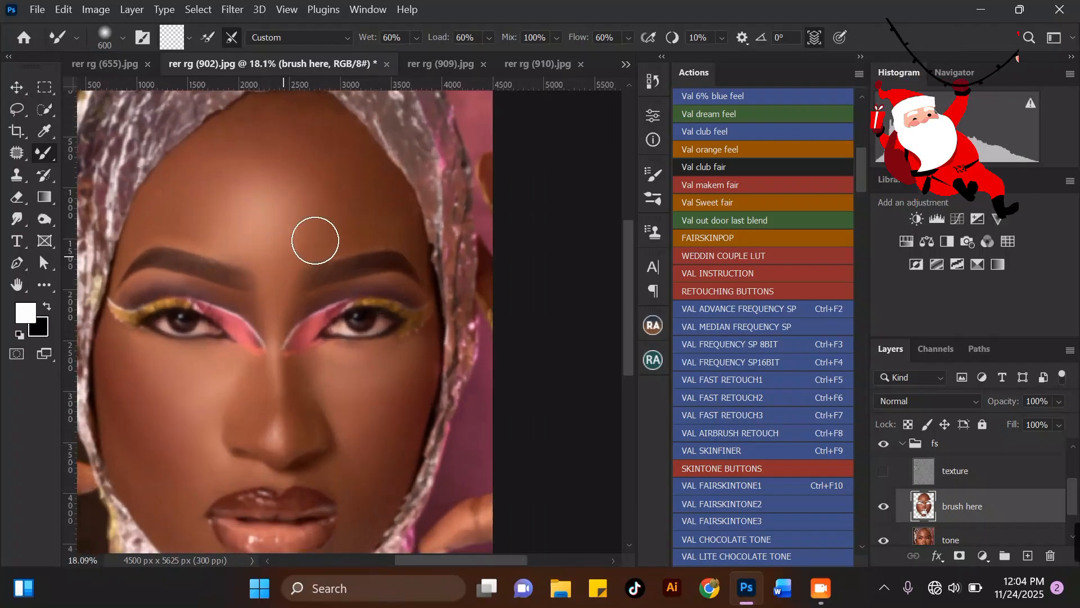
key(bracketright)
key(bracketright)
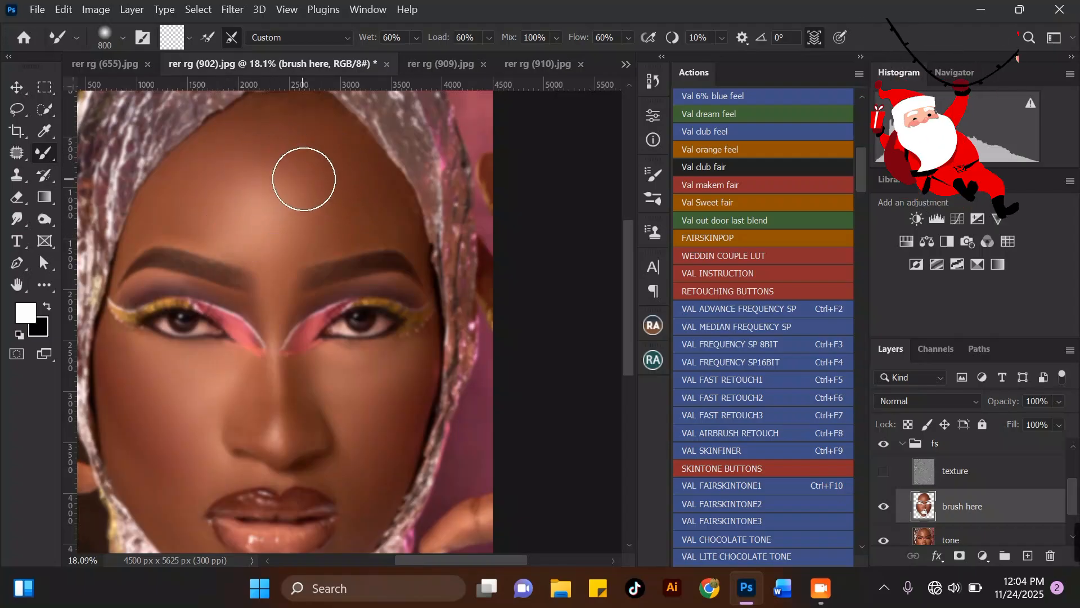
scroll(278, 394, down, 2)
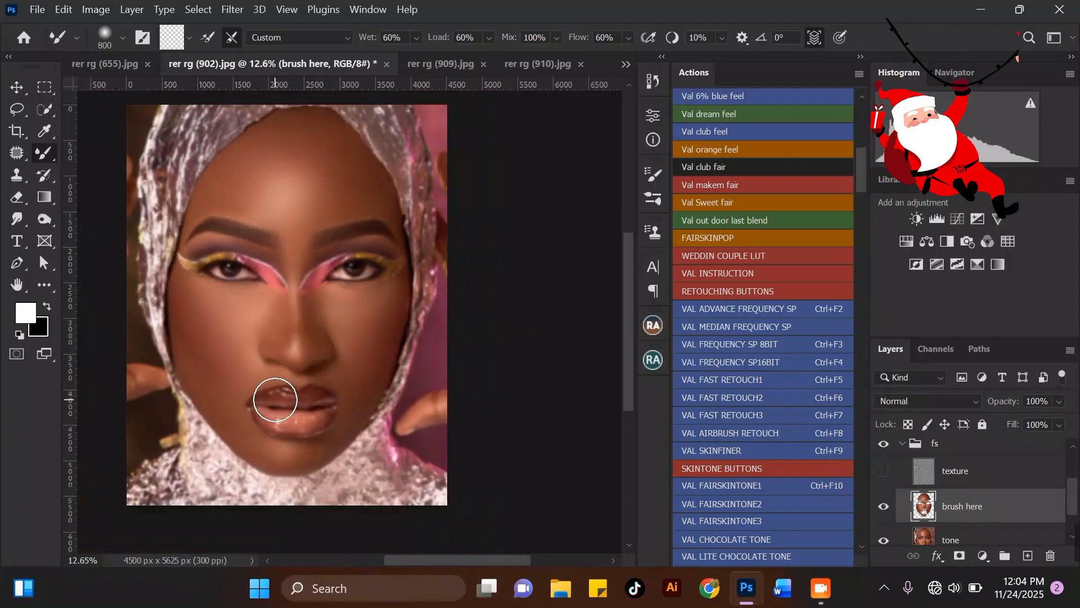
Step: Even out the skin between the image-left nostril and the upper lip with the Mixer Brush at 400 px
scroll(237, 292, up, 1)
scroll(238, 292, up, 1)
key(bracketleft)
key(bracketleft)
key(bracketleft)
key(bracketleft)
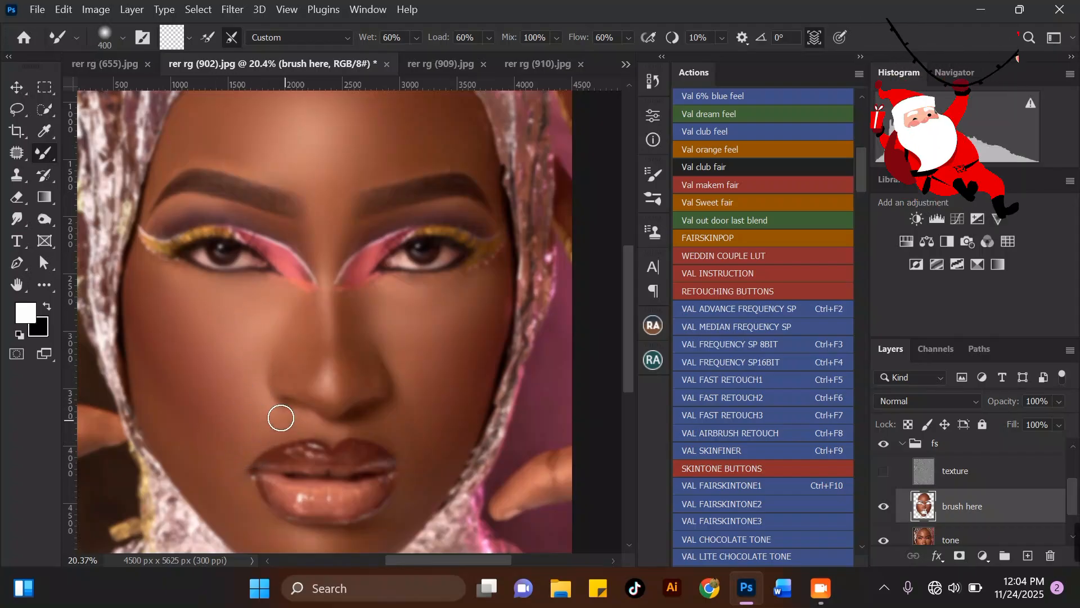
drag(309, 422, 323, 424)
Step: Smooth the lower lip with the Mixer Brush, reducing it to 250 px
scroll(330, 422, up, 3)
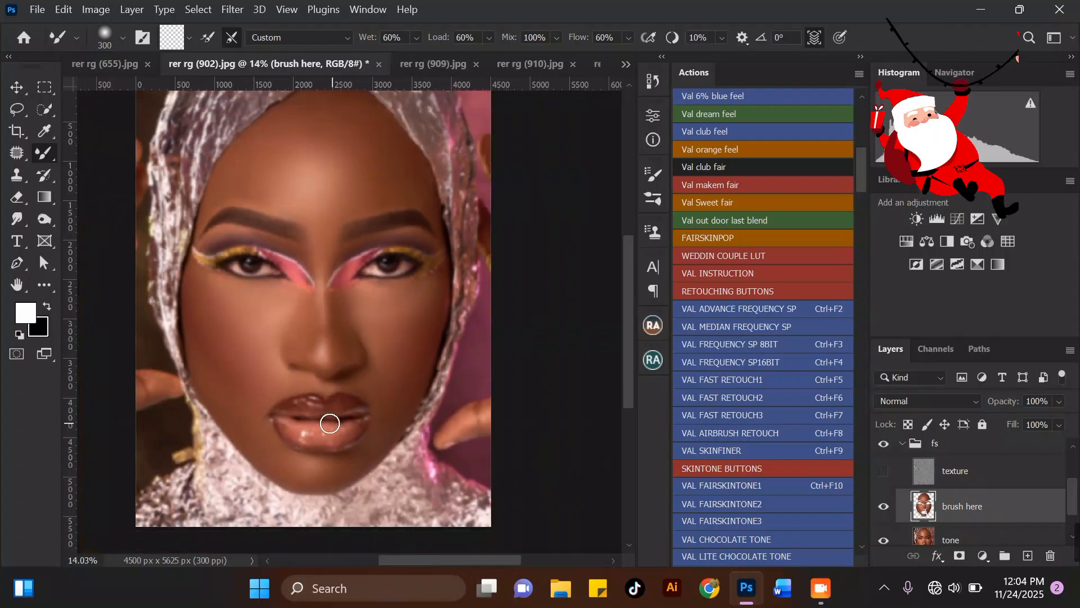
drag(302, 462, 326, 465)
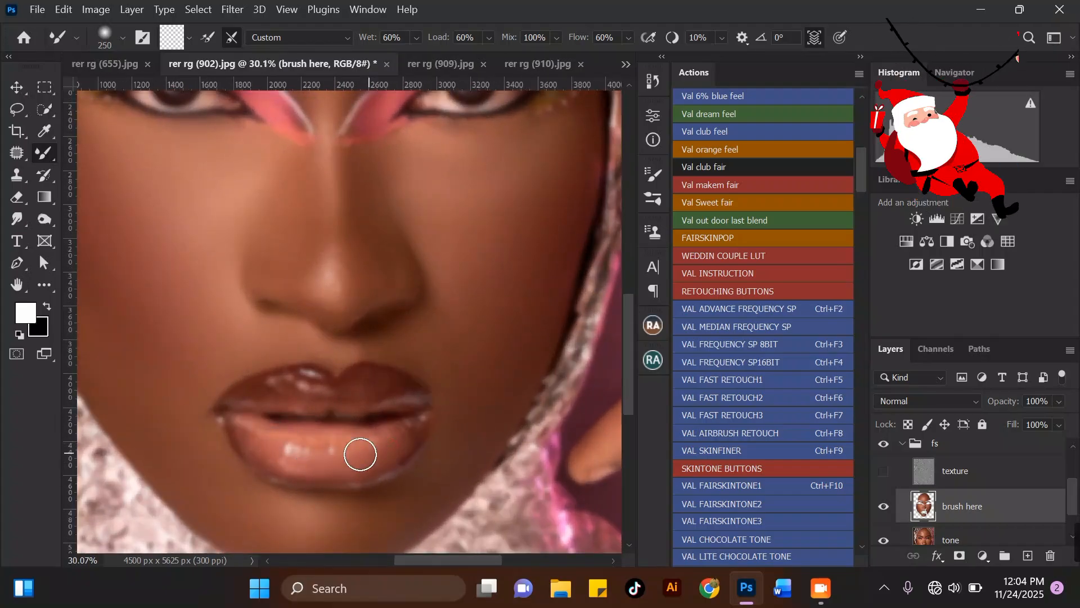
Step: Smooth the lips on the "brush here" layer with the Mixer Brush, then show the texture layer again
drag(309, 444, 349, 450)
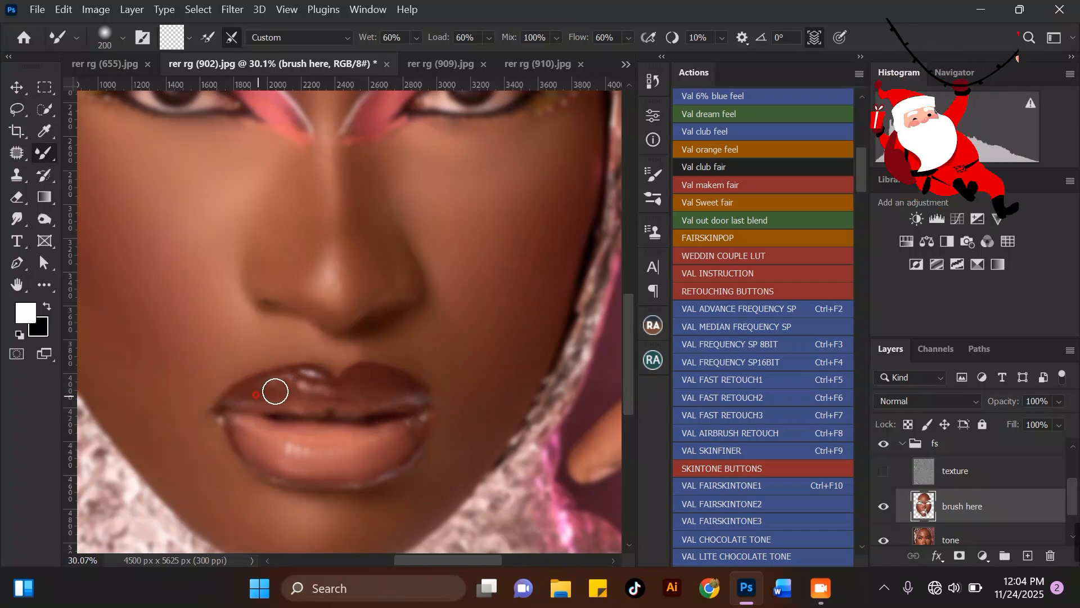
key(ctrl+0)
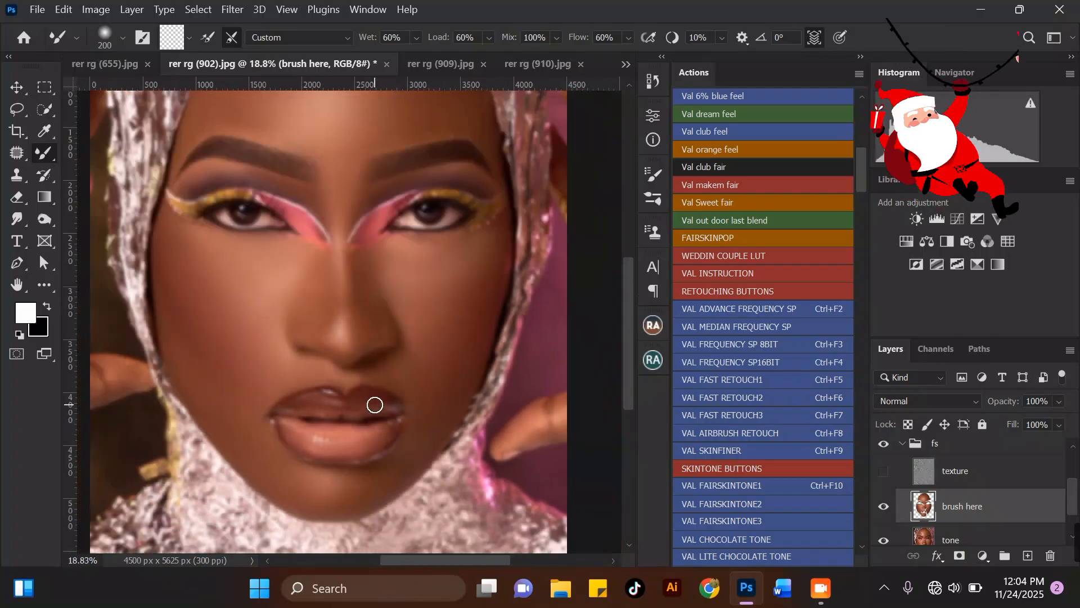
click(883, 472)
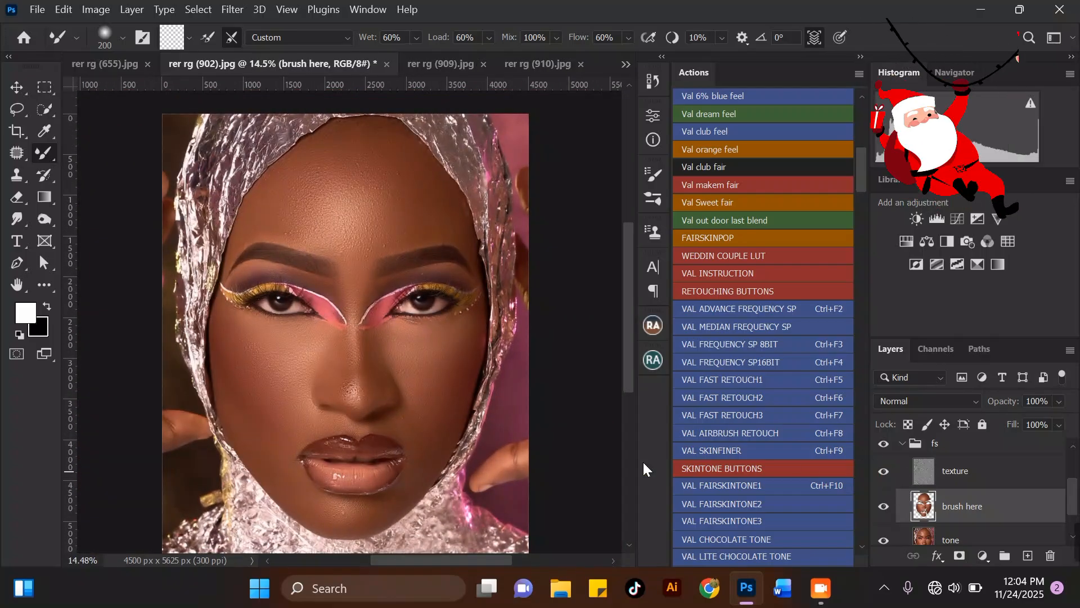
Step: Compare the portrait before and after retouching by toggling the visibility of the fs group
alt+scroll(313, 376, up, 1)
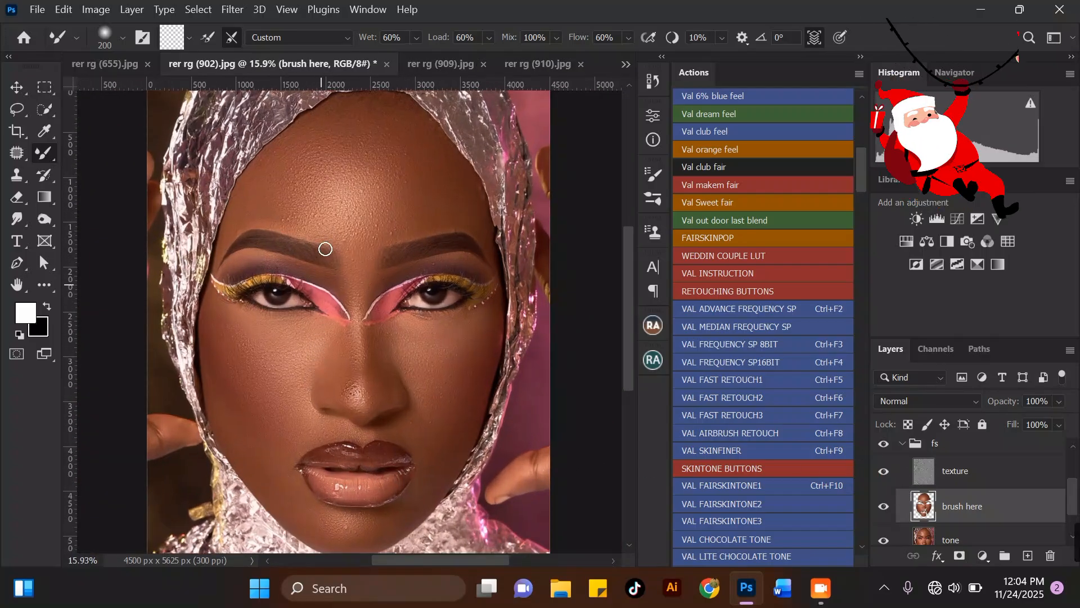
click(885, 444)
click(886, 446)
click(886, 445)
scroll(318, 464, up, 2)
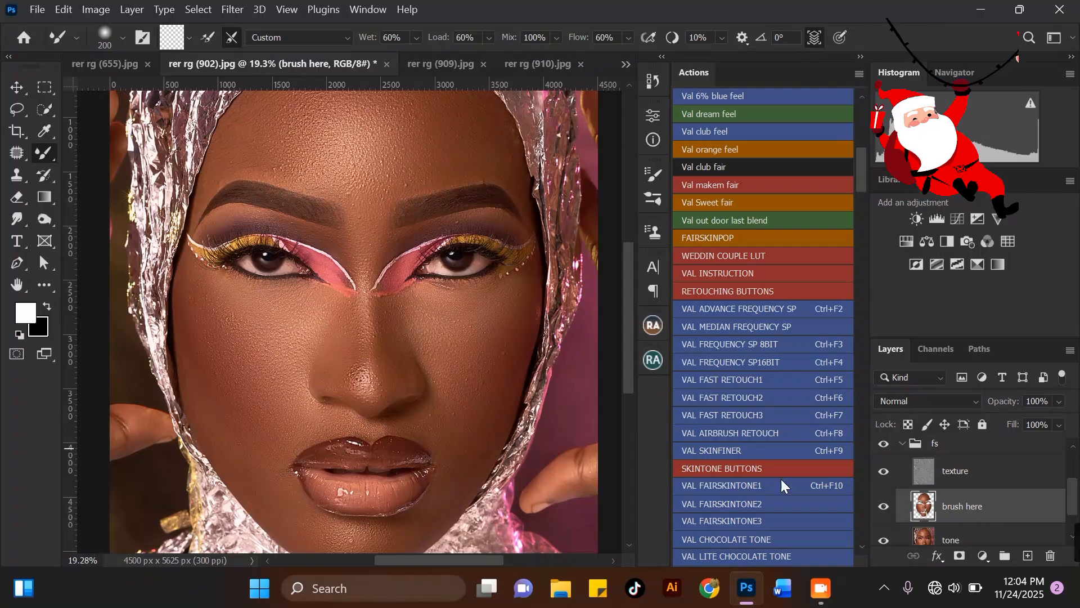
click(885, 444)
click(885, 445)
click(885, 445)
click(885, 445)
scroll(471, 280, down, 3)
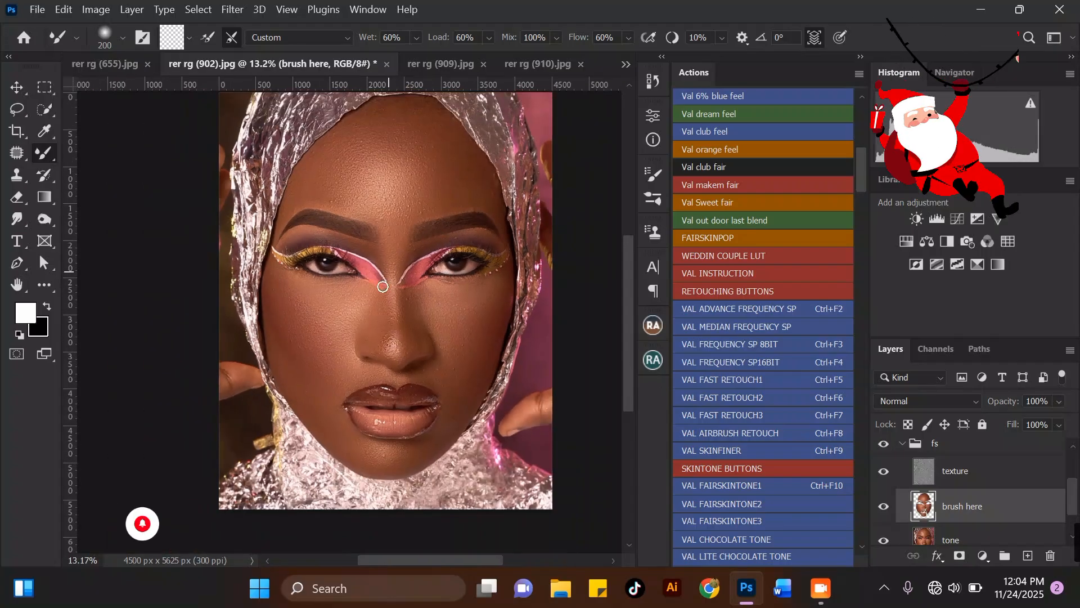
Step: Examine the skin texture on the forehead, cheeks and nose up close and across the whole face
scroll(376, 176, up, 4)
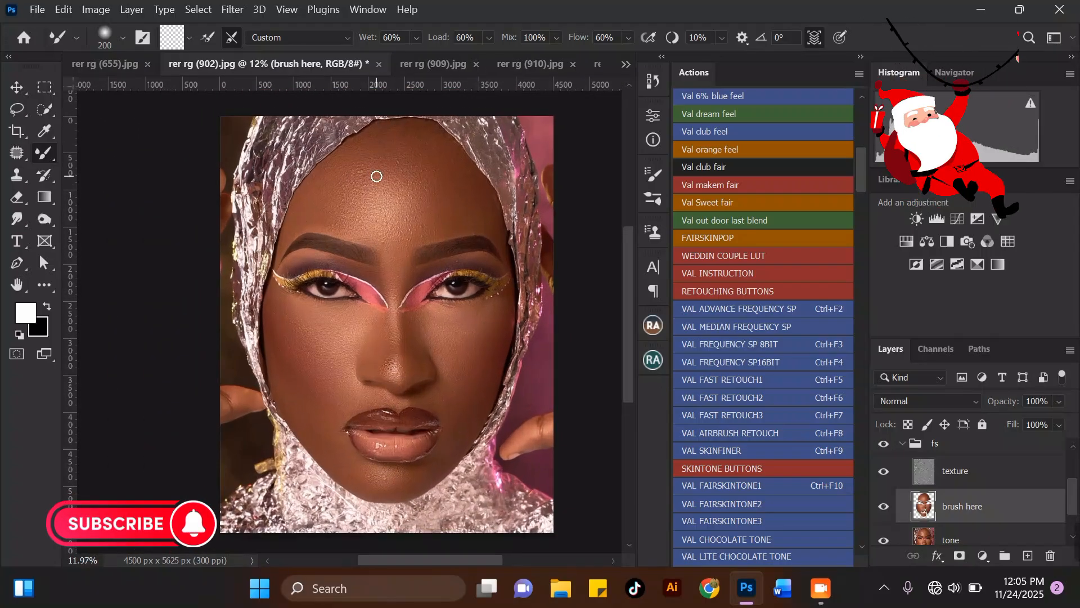
scroll(405, 173, down, 1)
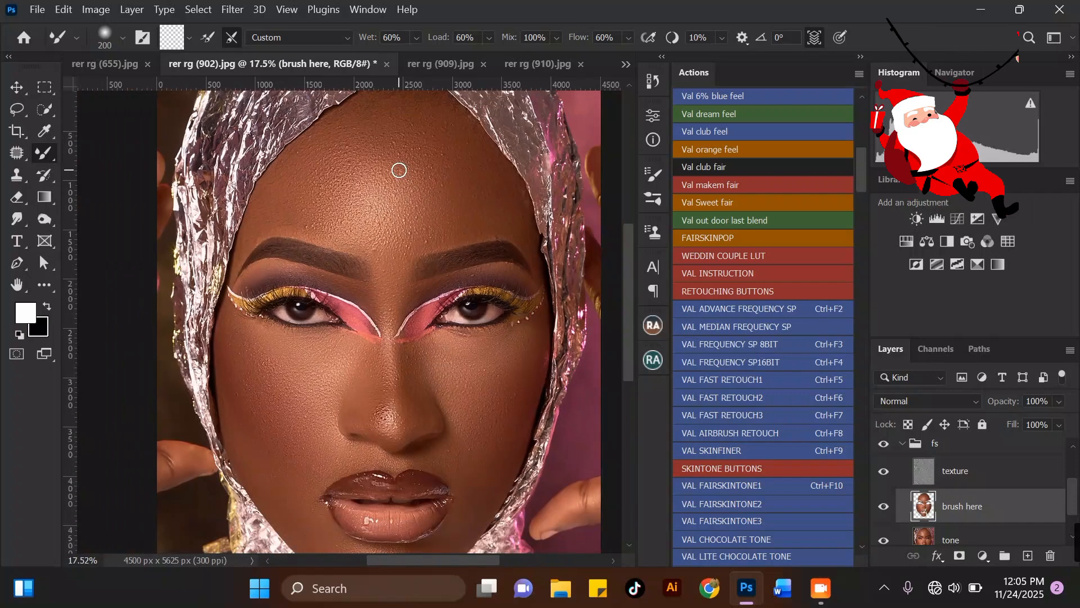
scroll(442, 221, up, 4)
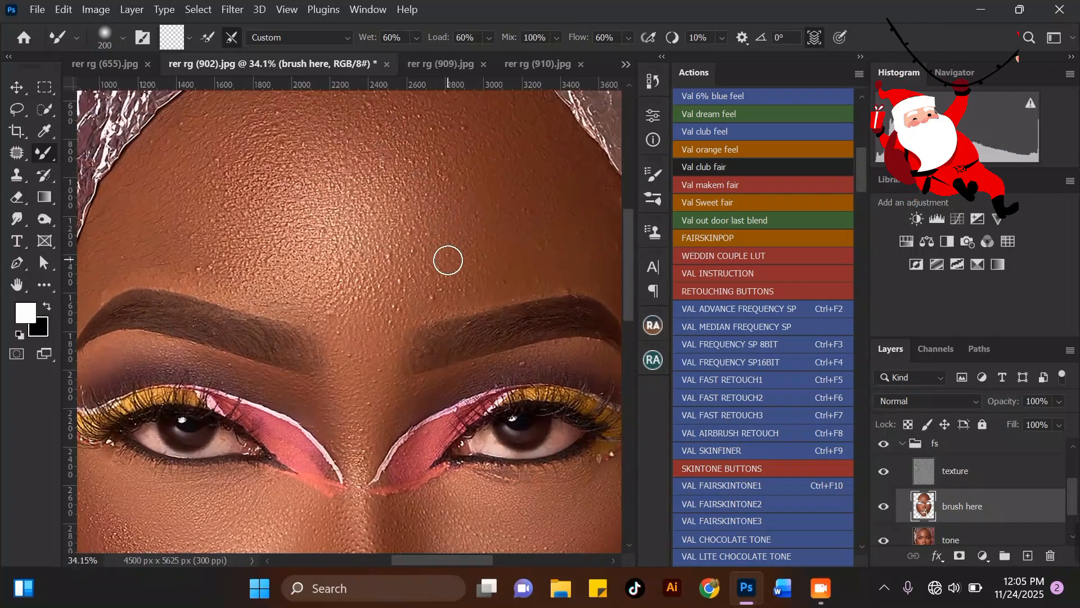
scroll(345, 138, down, 6)
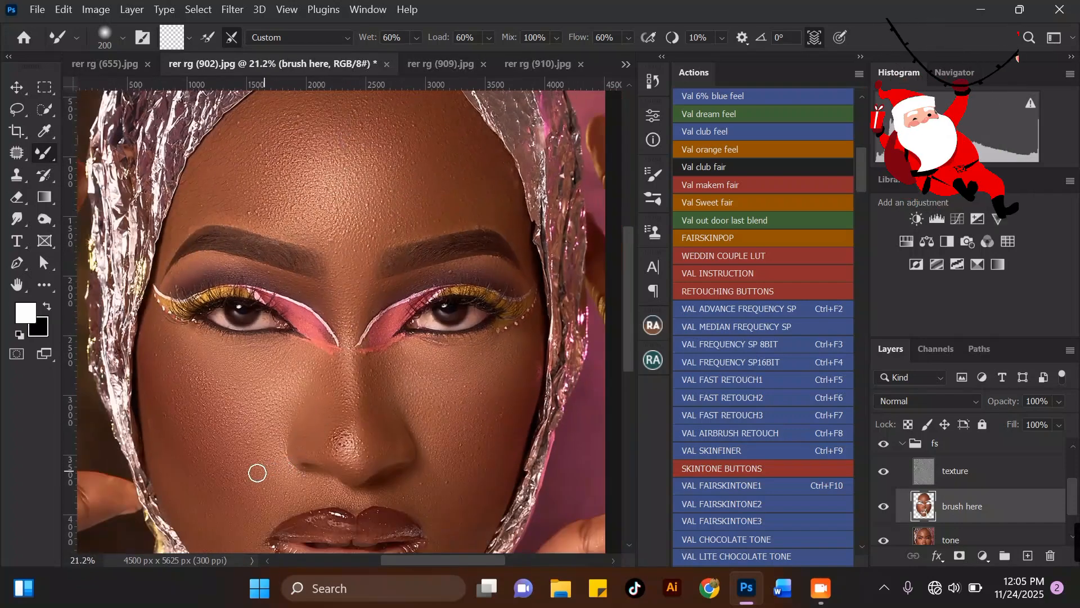
scroll(212, 478, up, 3)
scroll(253, 307, down, 3)
scroll(435, 366, down, 2)
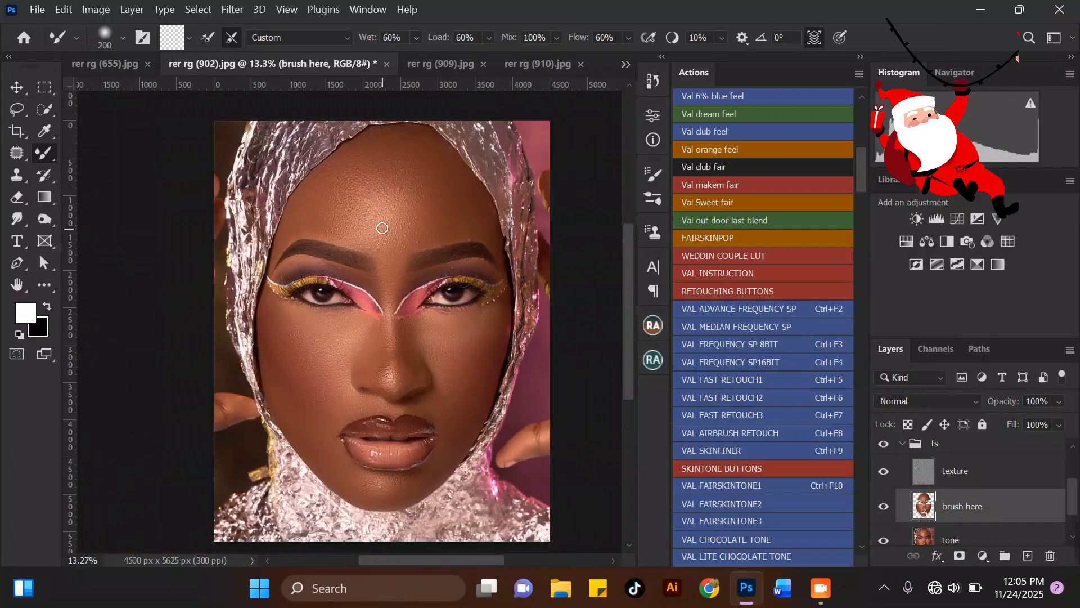
scroll(370, 287, up, 2)
scroll(464, 128, up, 2)
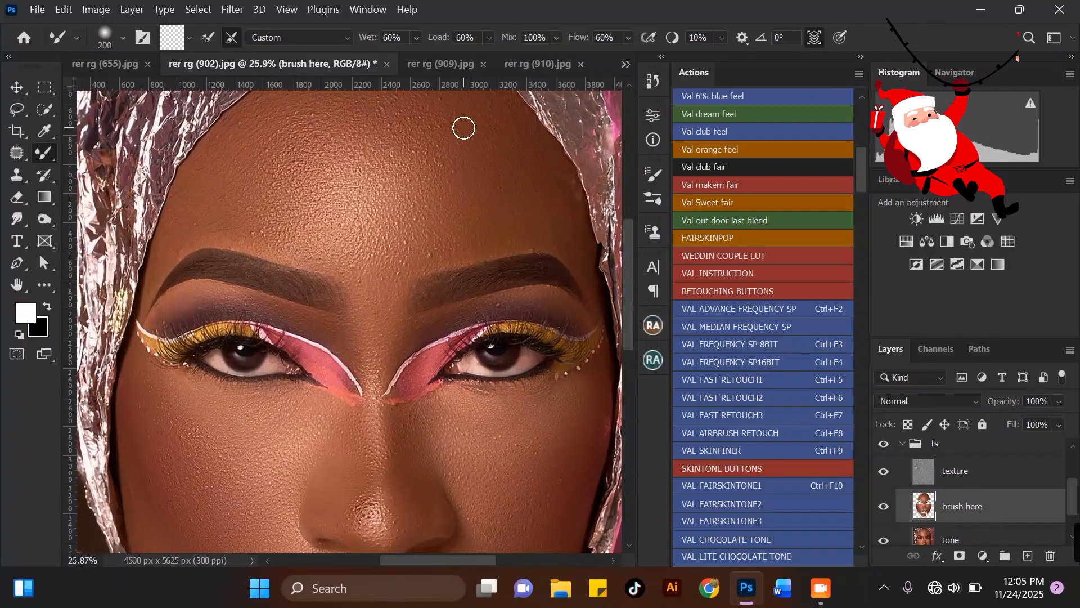
scroll(373, 137, up, 1)
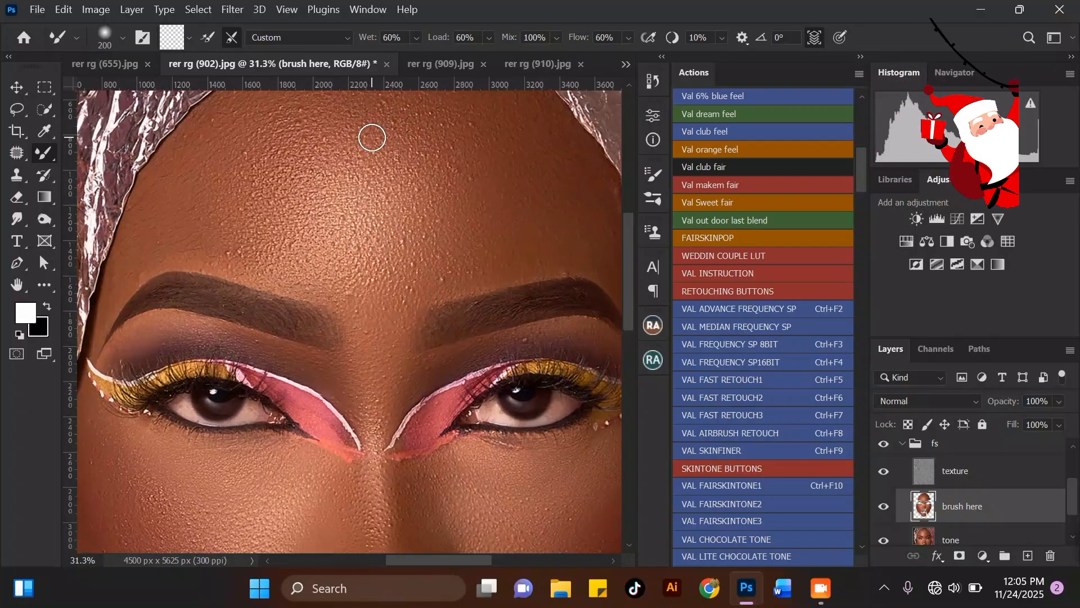
Step: On the texture layer, clone clean skin over bumps on the right half of the forehead with the Clone Stamp at size 80
click(979, 477)
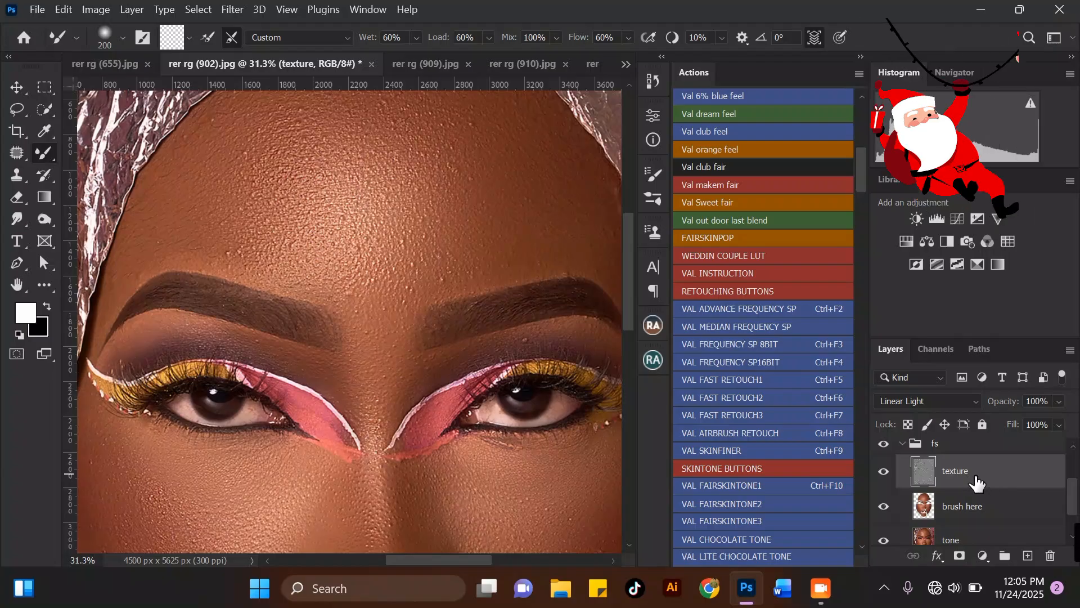
scroll(448, 340, down, 1)
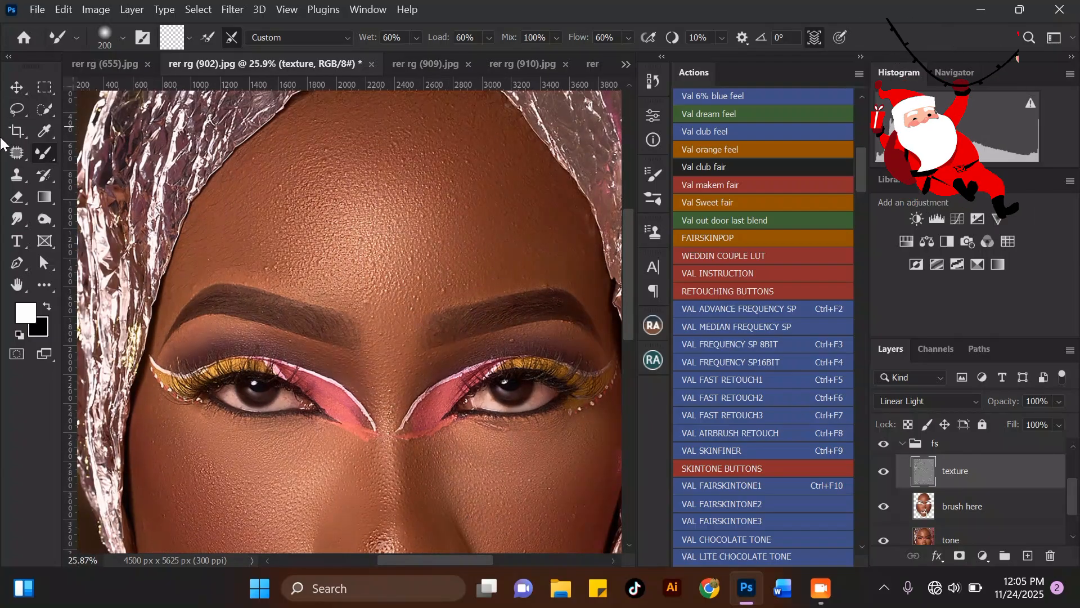
click(21, 179)
scroll(458, 157, up, 3)
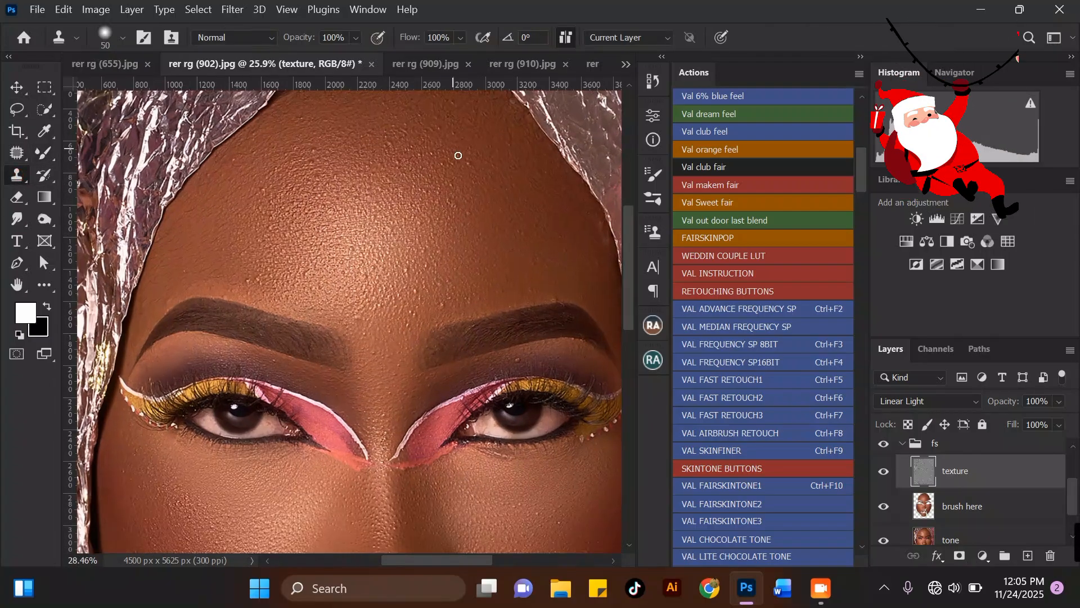
scroll(467, 175, up, 1)
key(bracketright)
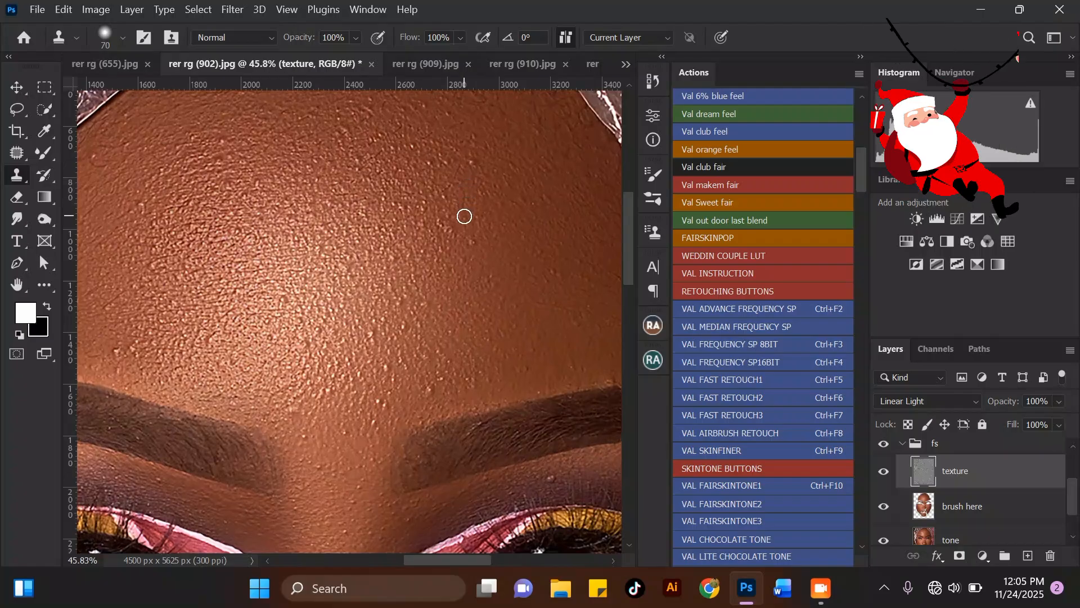
alt+click(489, 231)
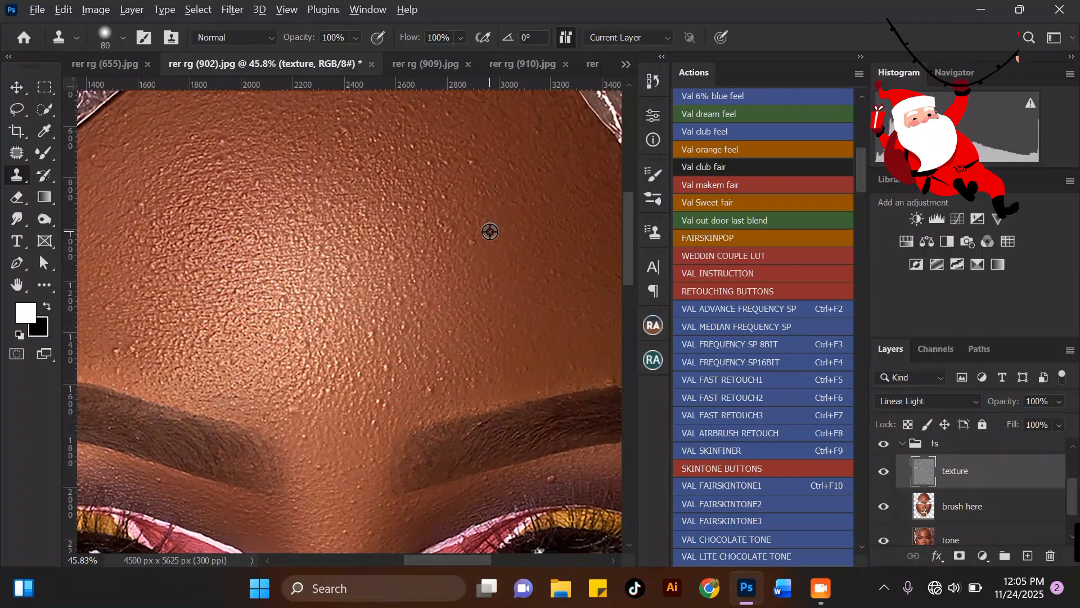
alt+click(460, 254)
click(447, 227)
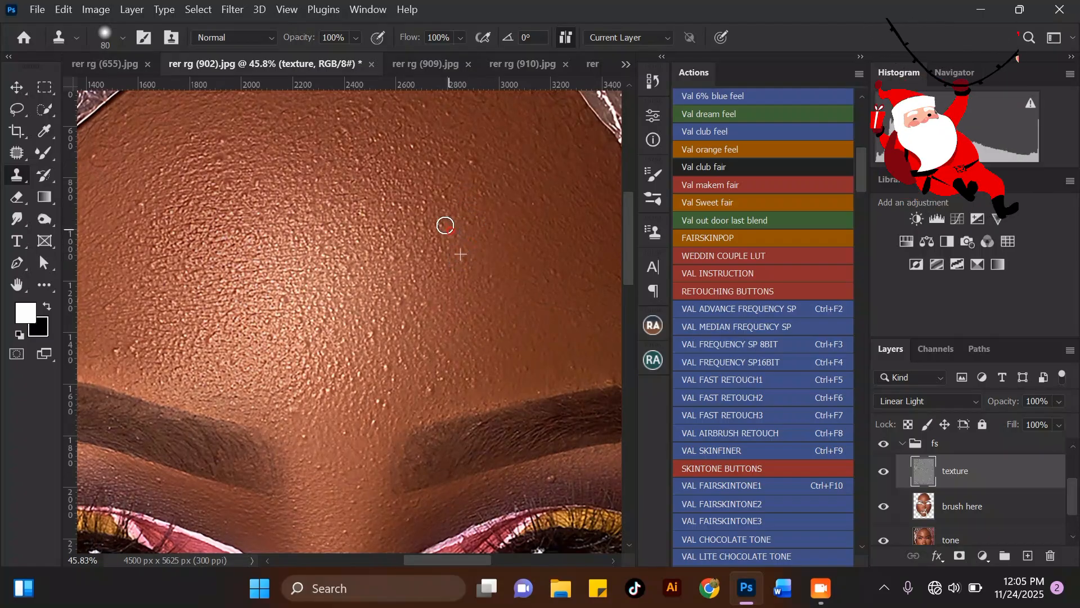
Step: Clone away the raised bumps across the upper centre of the forehead on the texture layer
click(433, 164)
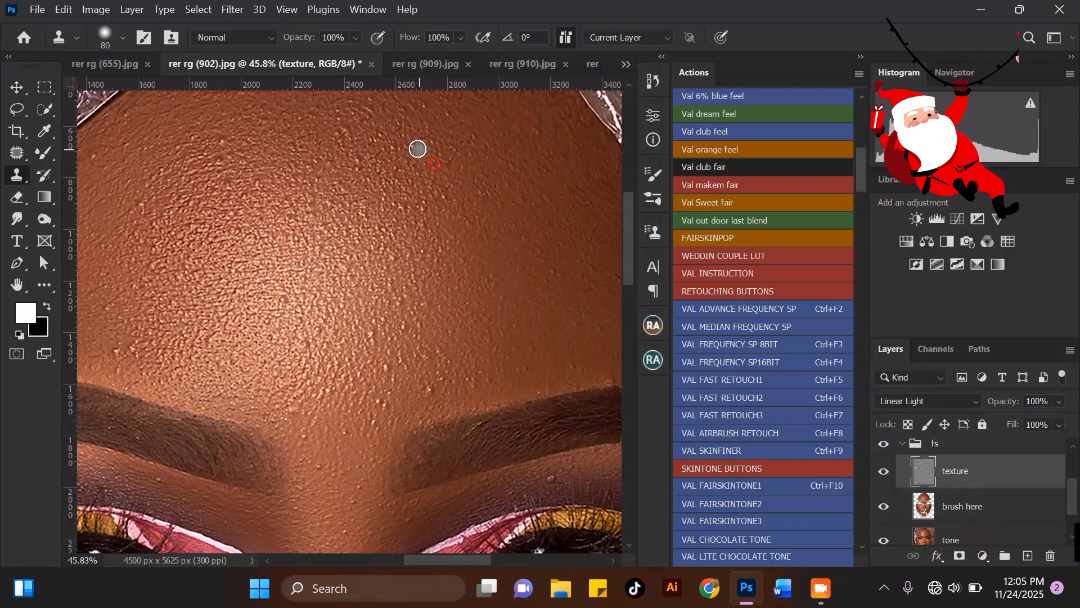
click(357, 159)
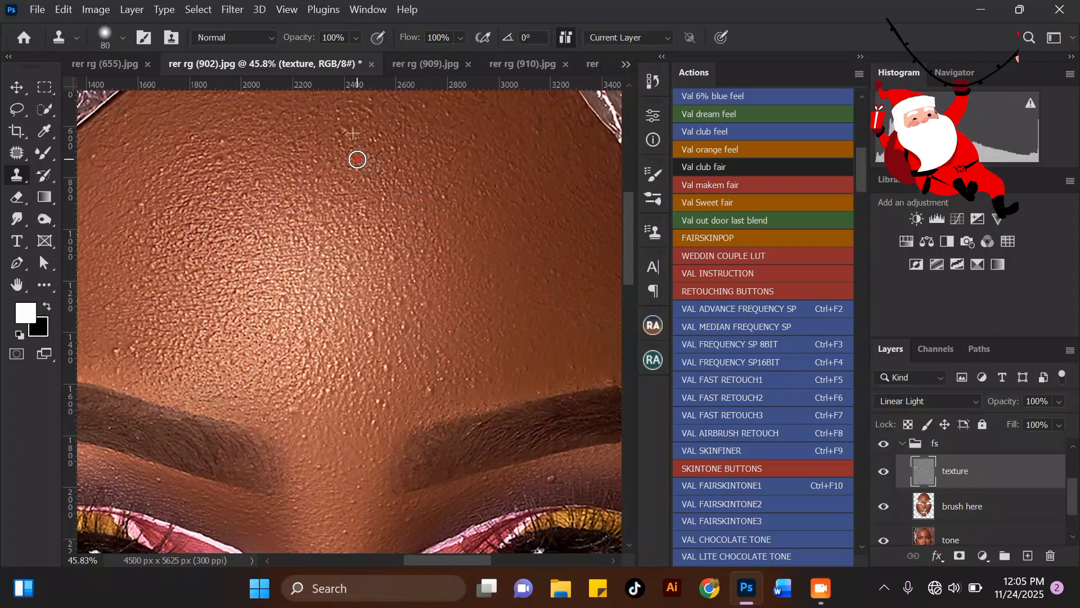
scroll(386, 230, up, 1)
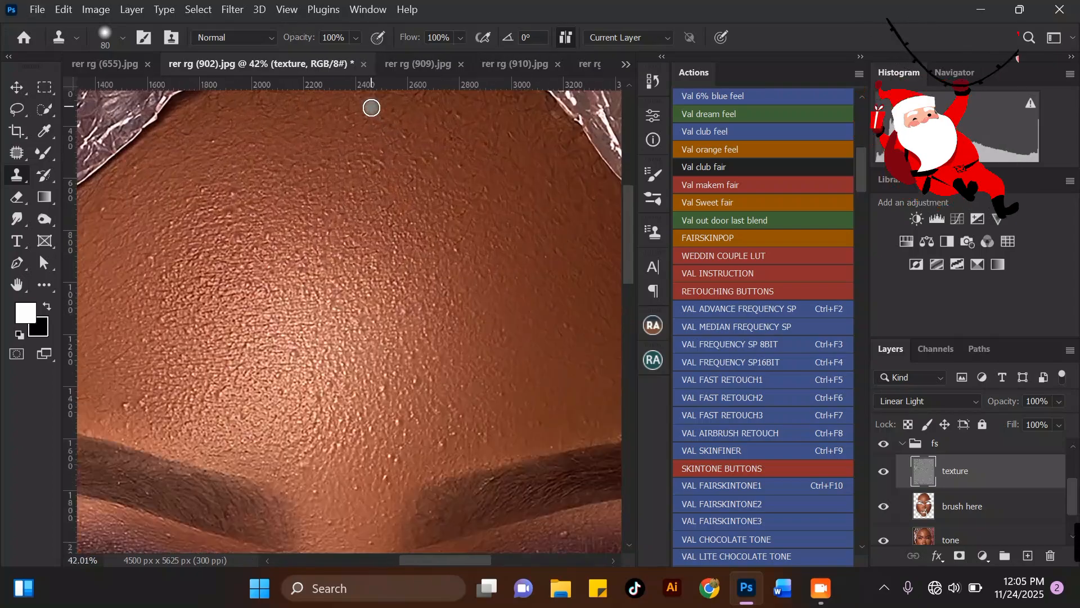
click(383, 158)
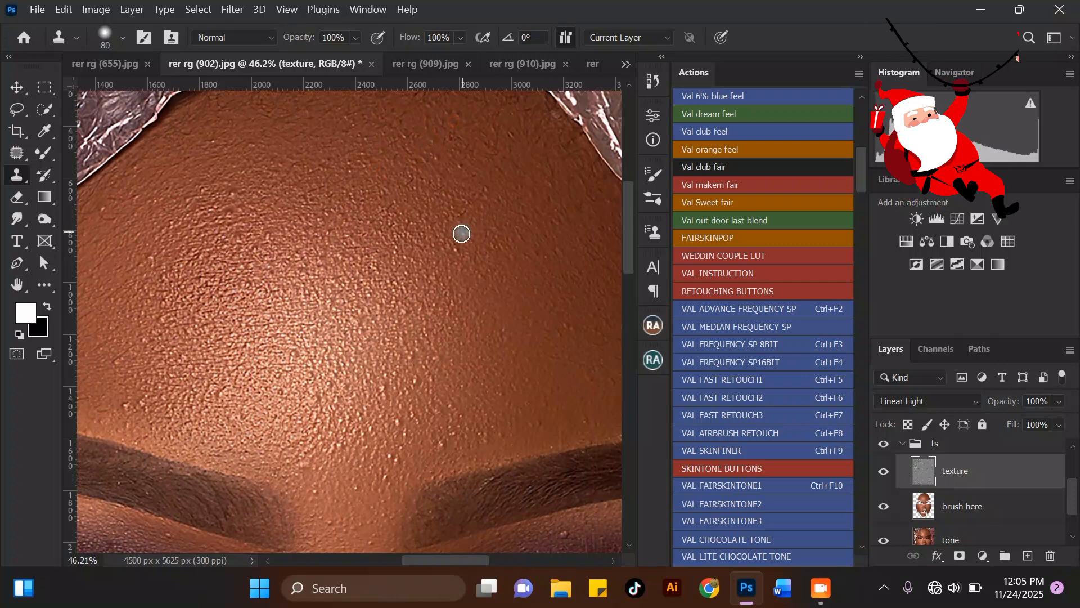
Step: Clone out blemishes along the left side of the forehead, down to just above the left eyebrow
scroll(178, 257, up, 2)
click(149, 180)
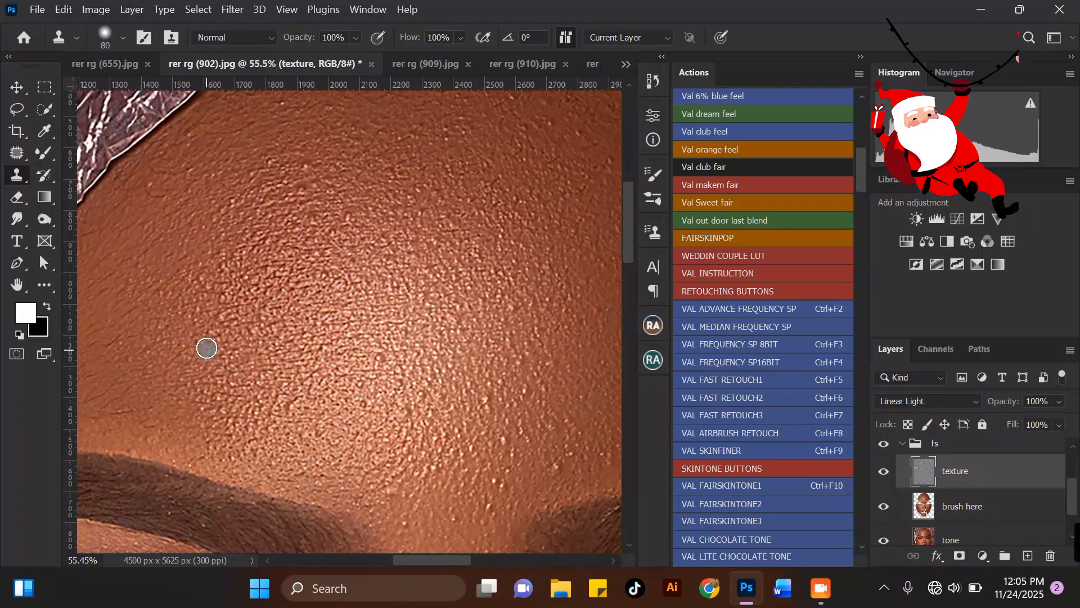
click(234, 419)
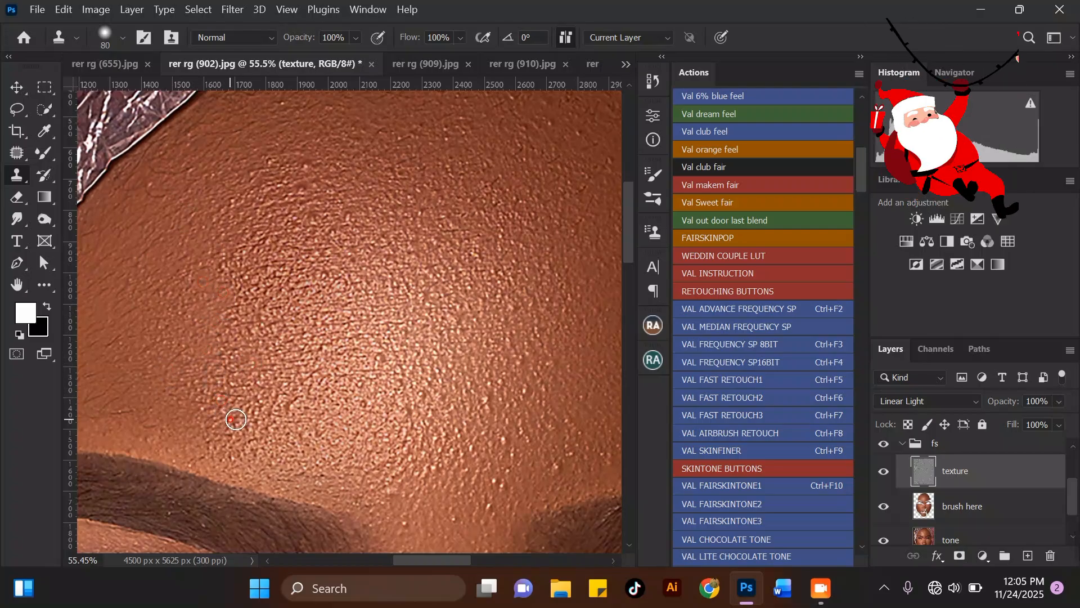
Step: Clone clean texture over the bumps on the lower central forehead, between and just above the eyebrows
click(491, 407)
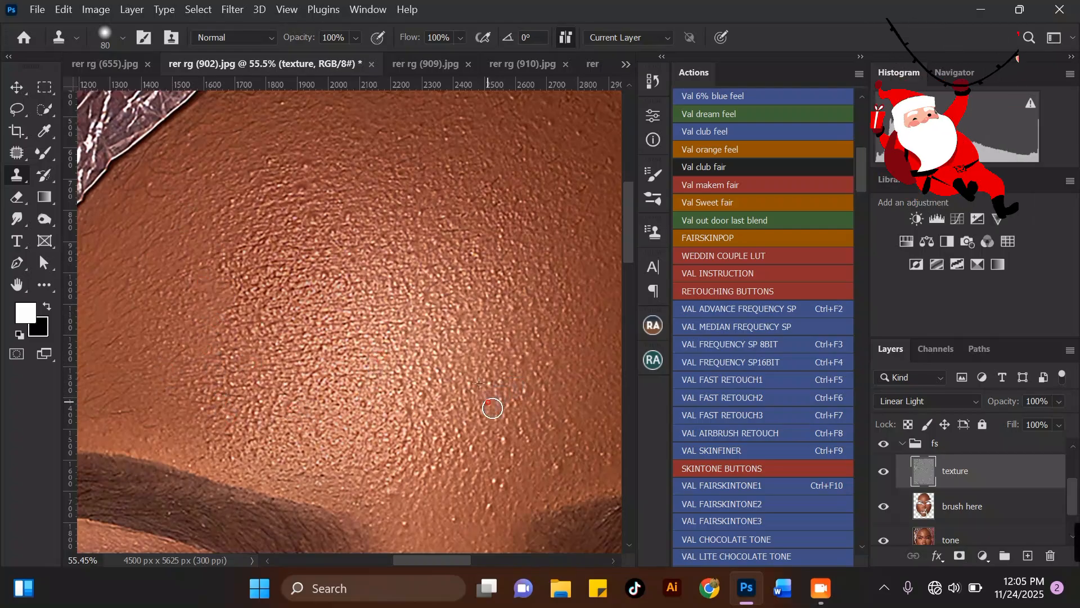
click(488, 516)
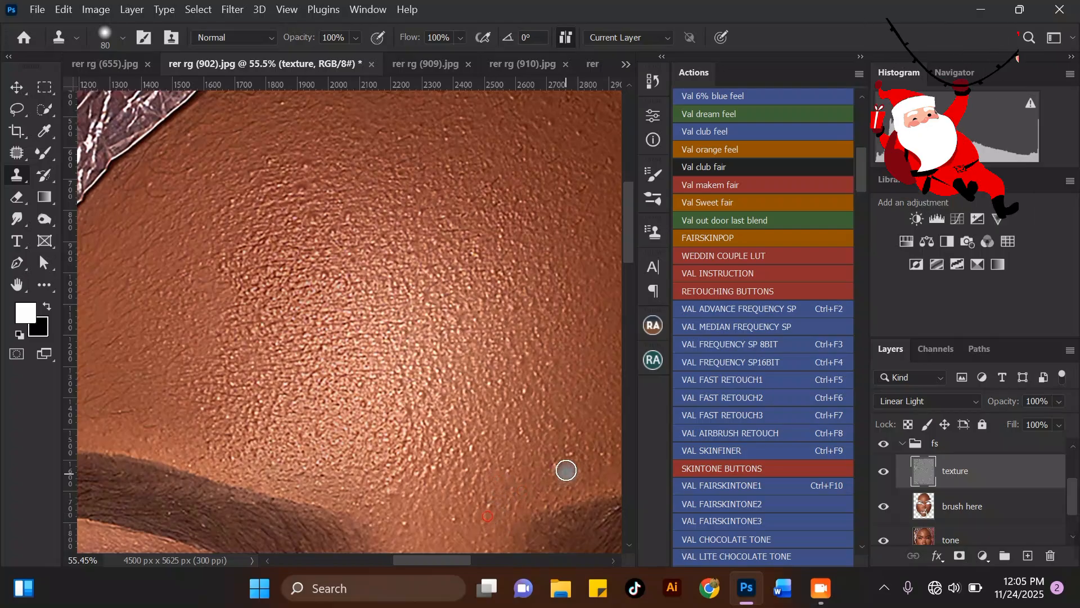
click(520, 357)
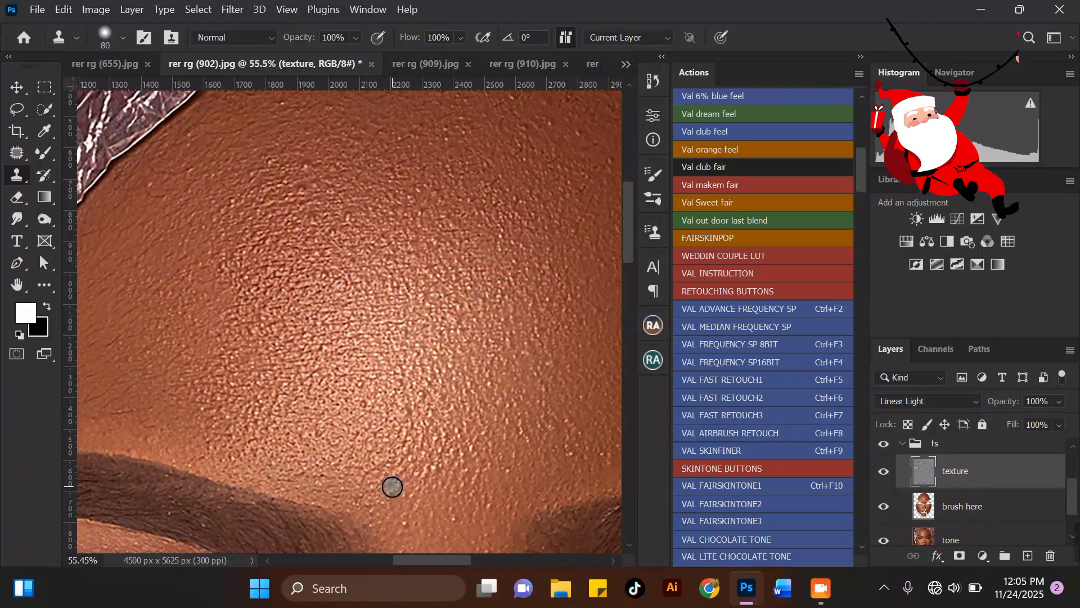
drag(463, 455, 466, 452)
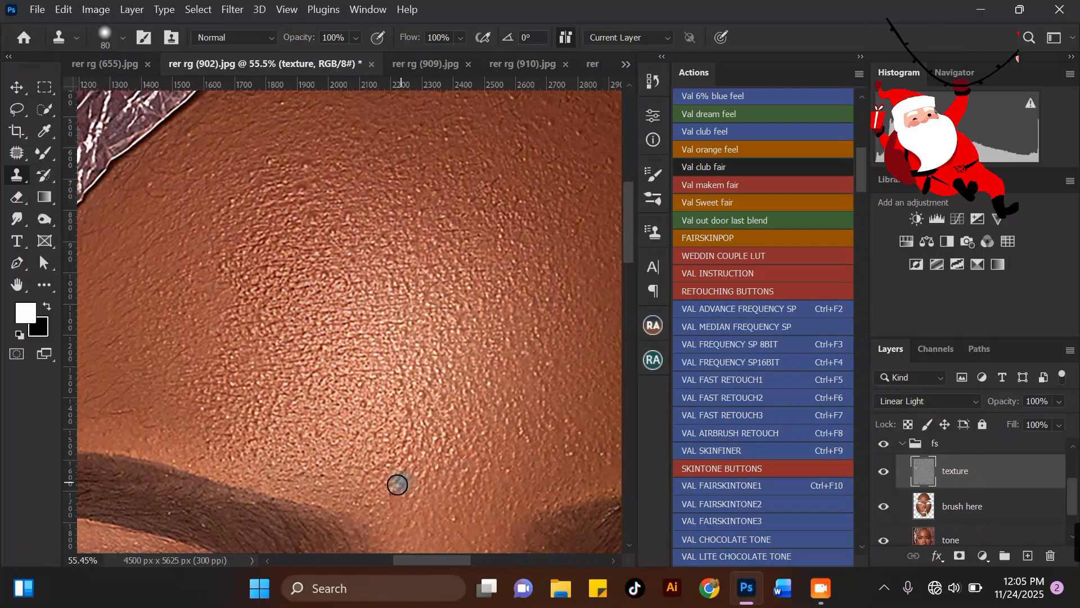
Step: Sample clean skin near the foil hood's left edge and clone over uneven texture on the upper-left forehead
scroll(397, 486, down, 3)
scroll(300, 253, up, 3)
alt+click(334, 182)
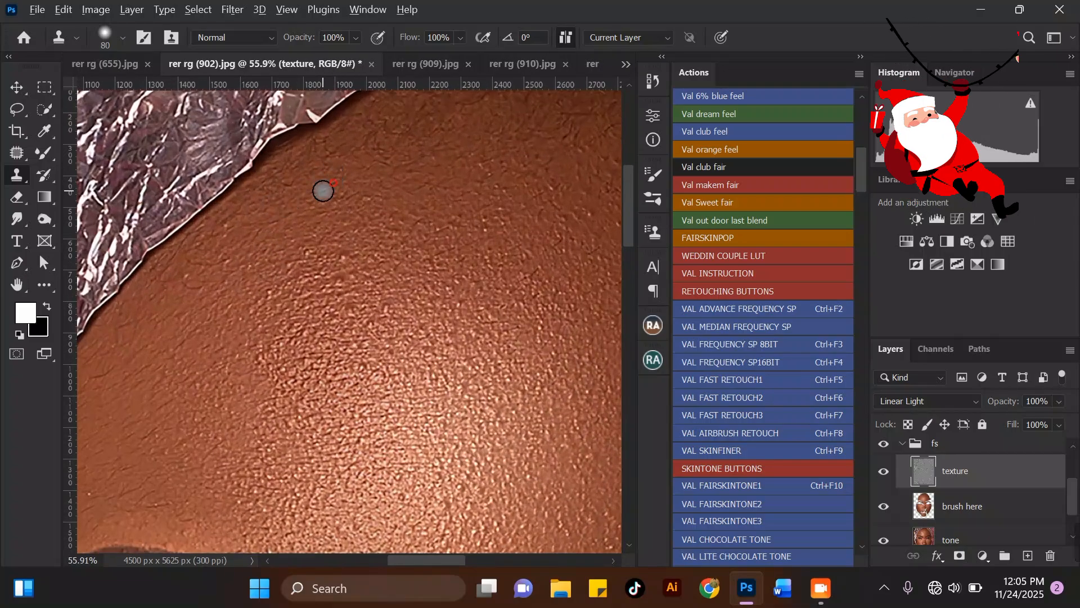
click(337, 255)
click(352, 319)
click(332, 309)
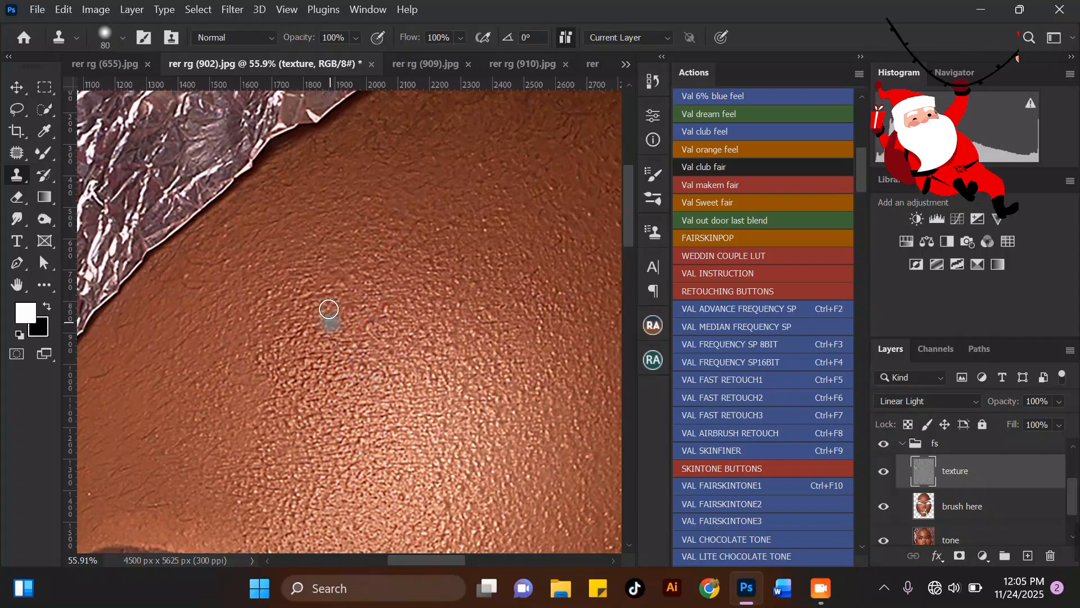
Step: Clone away the remaining bumps near the top of the forehead below the foil hood
scroll(328, 313, down, 3)
scroll(388, 217, up, 2)
click(472, 232)
click(419, 186)
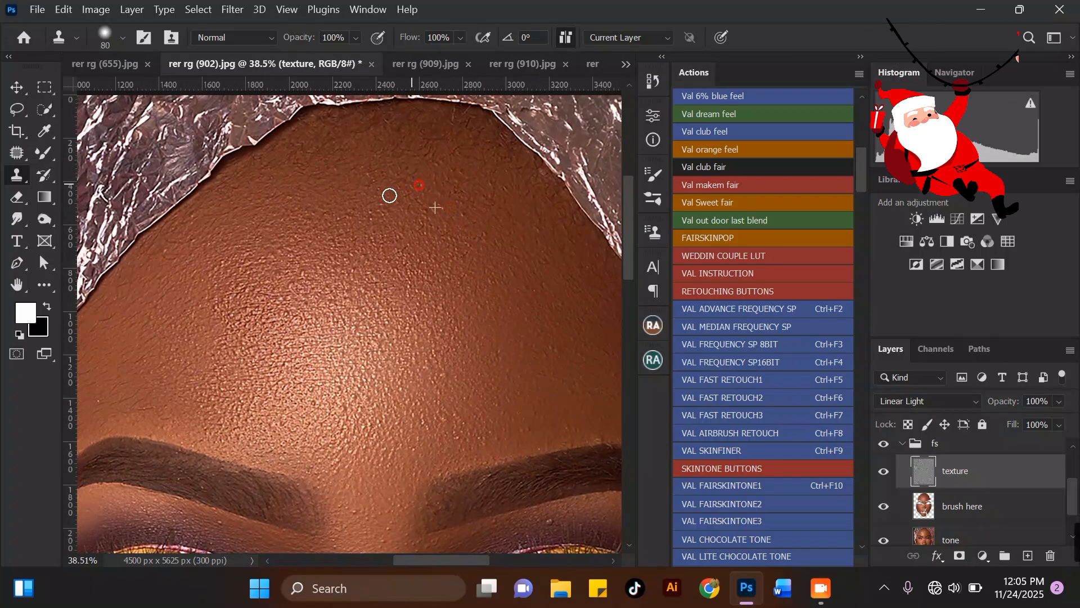
Step: Clone clean texture over the bumps from the central forehead toward the area above the right eyebrow
scroll(394, 180, down, 3)
scroll(369, 349, up, 3)
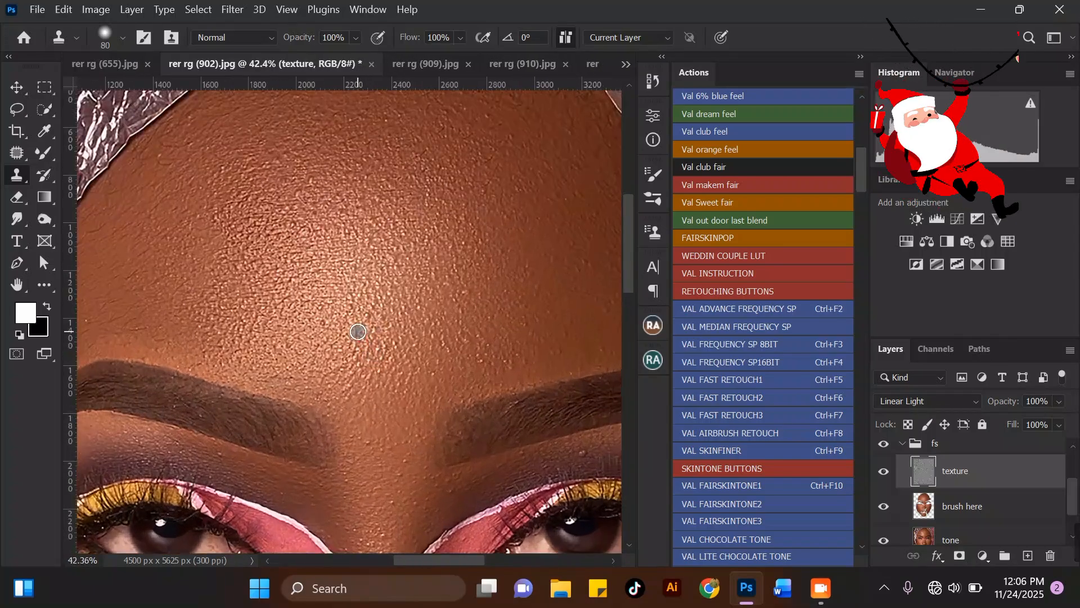
scroll(386, 222, down, 3)
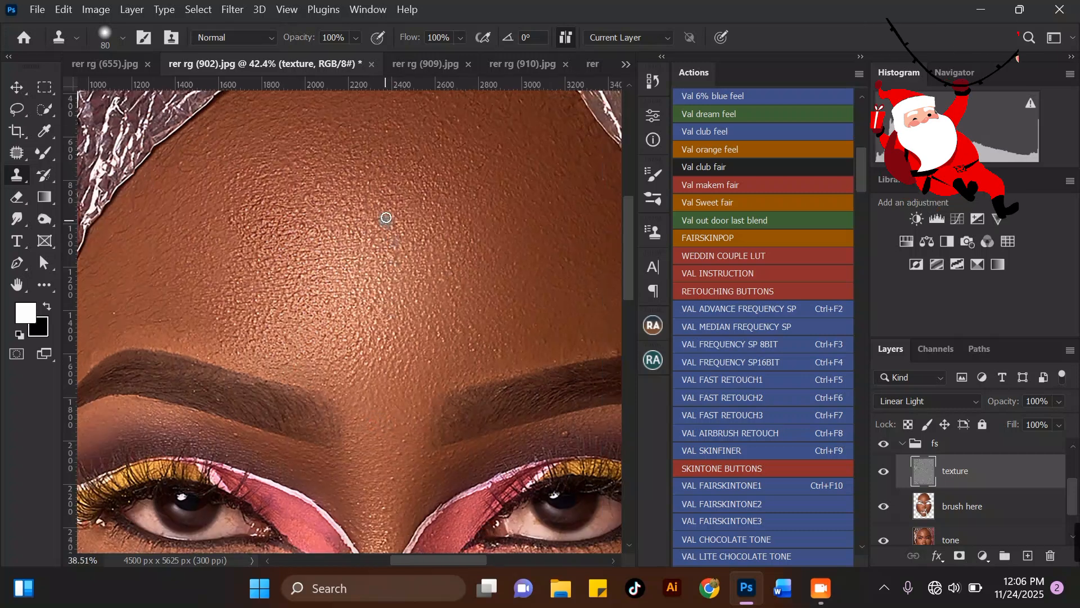
scroll(436, 264, up, 3)
click(393, 276)
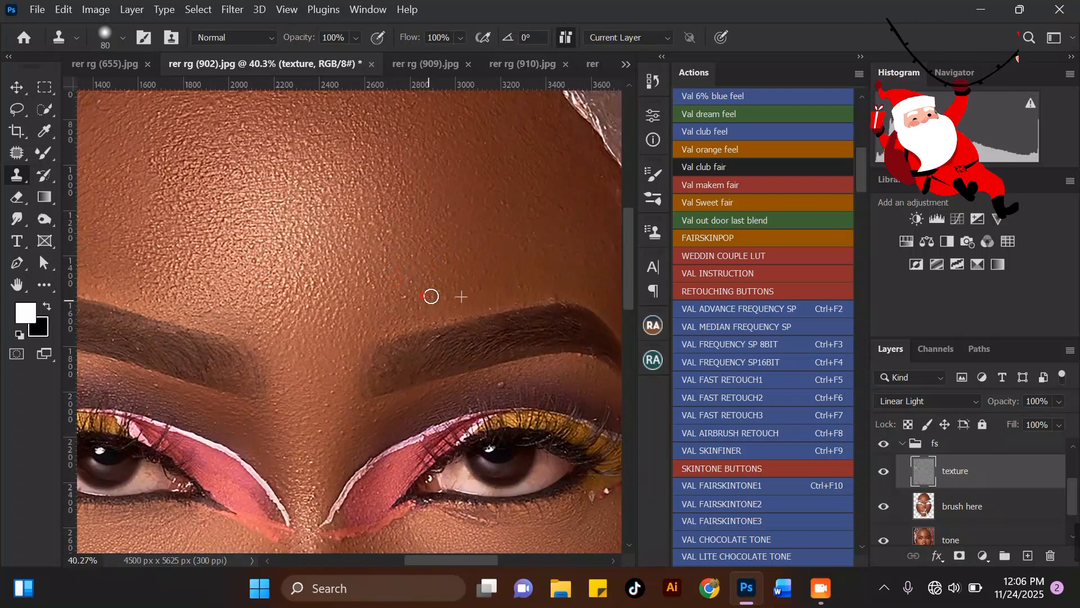
Step: Clone out uneven texture on the right side of the forehead, between the eyebrow and the foil hood's edge
scroll(461, 276, down, 3)
scroll(506, 282, up, 4)
click(519, 246)
drag(554, 232, 558, 198)
click(563, 233)
alt+click(553, 169)
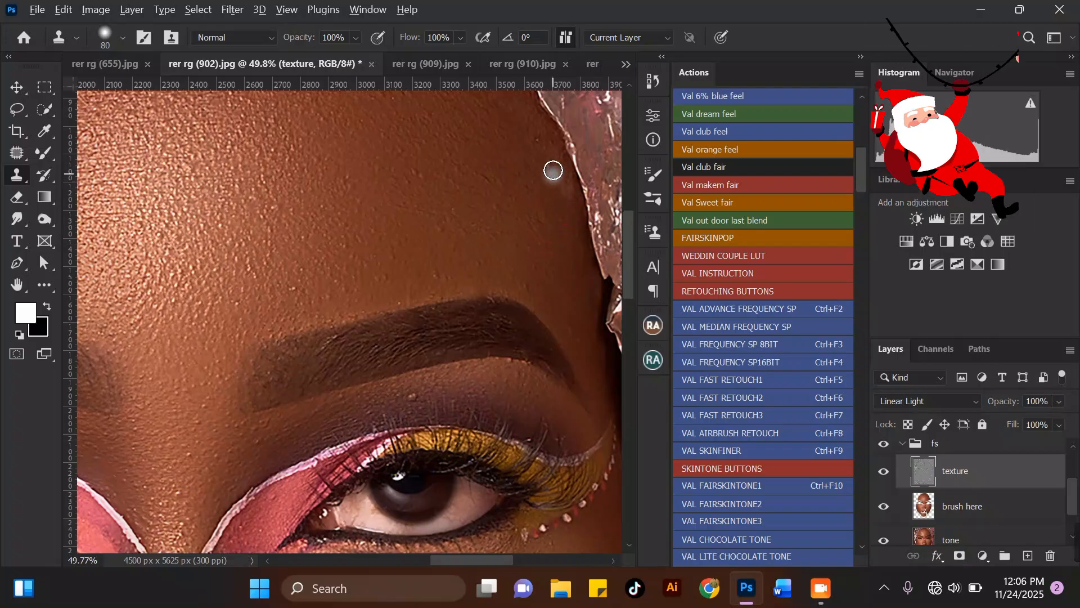
click(418, 172)
click(454, 150)
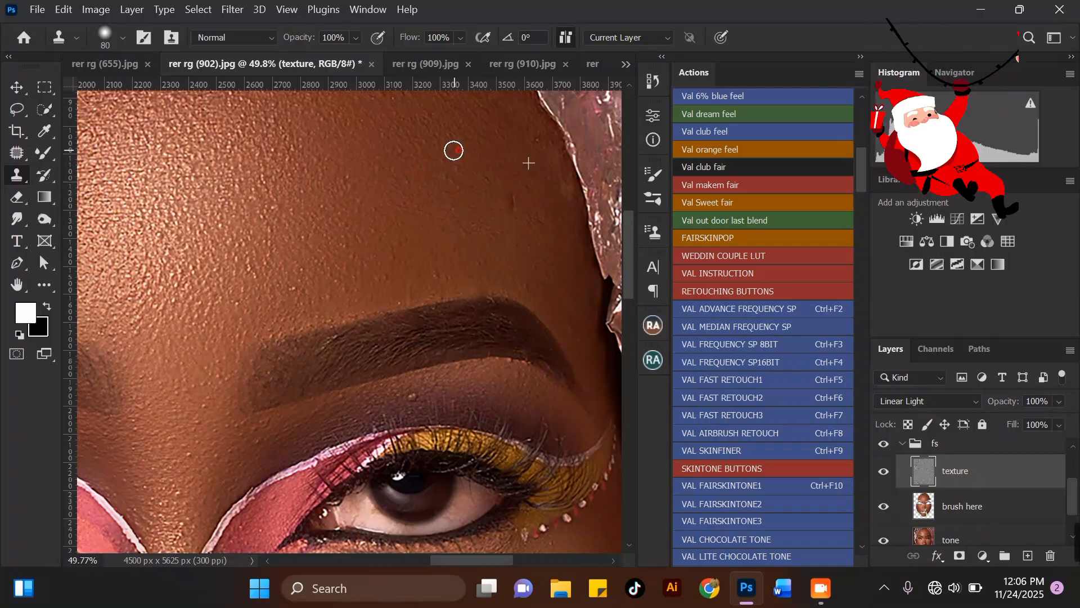
Step: Sample clean skin beneath the right eye and clone it over the rough texture along the lower lash line
scroll(463, 282, down, 2)
scroll(494, 207, down, 3)
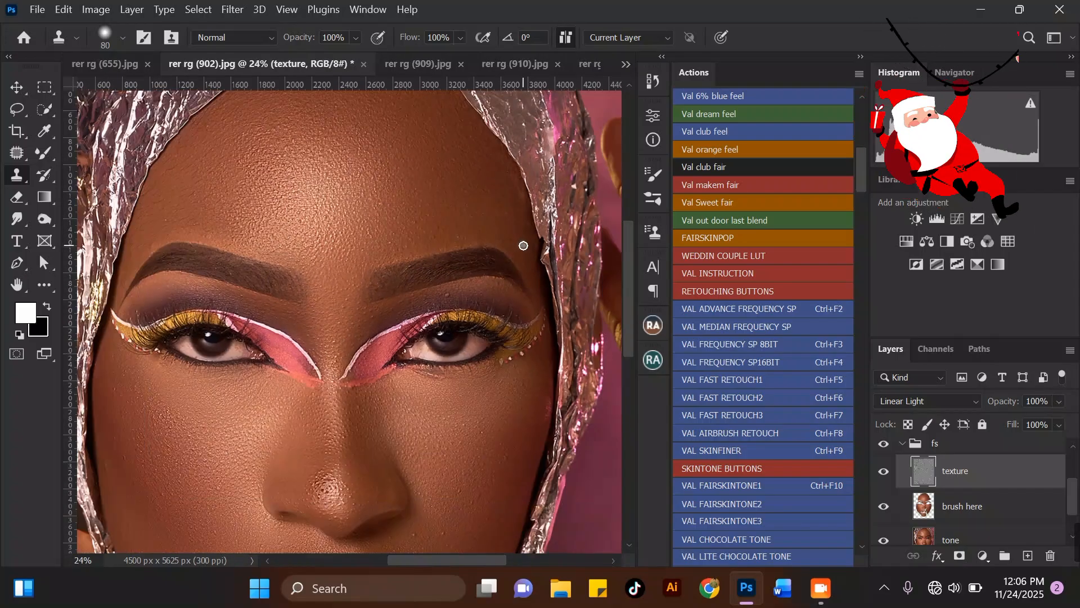
scroll(485, 237, up, 3)
scroll(490, 253, up, 3)
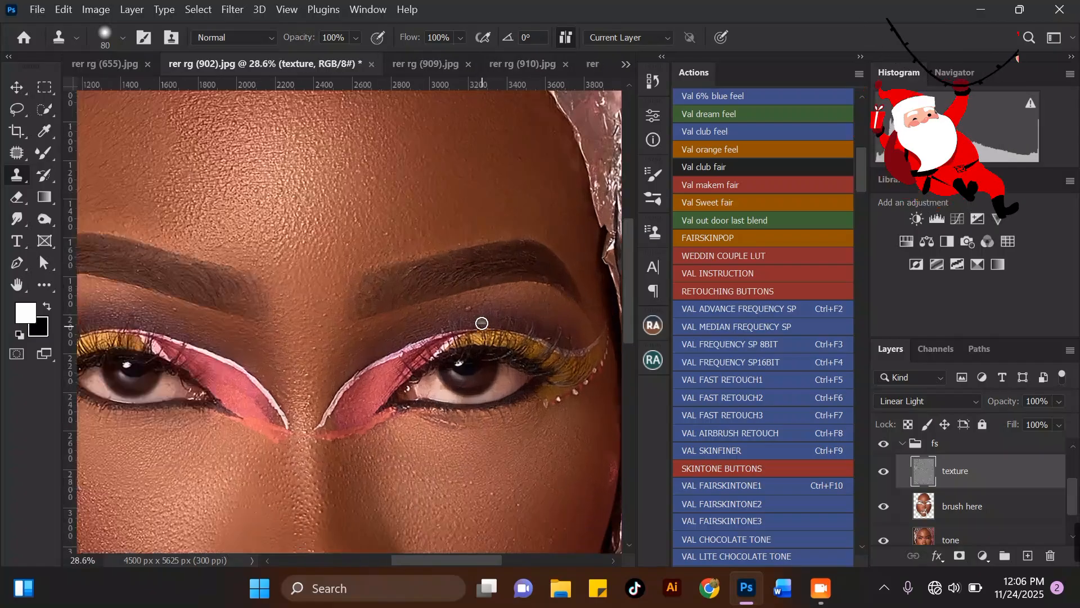
scroll(477, 272, down, 3)
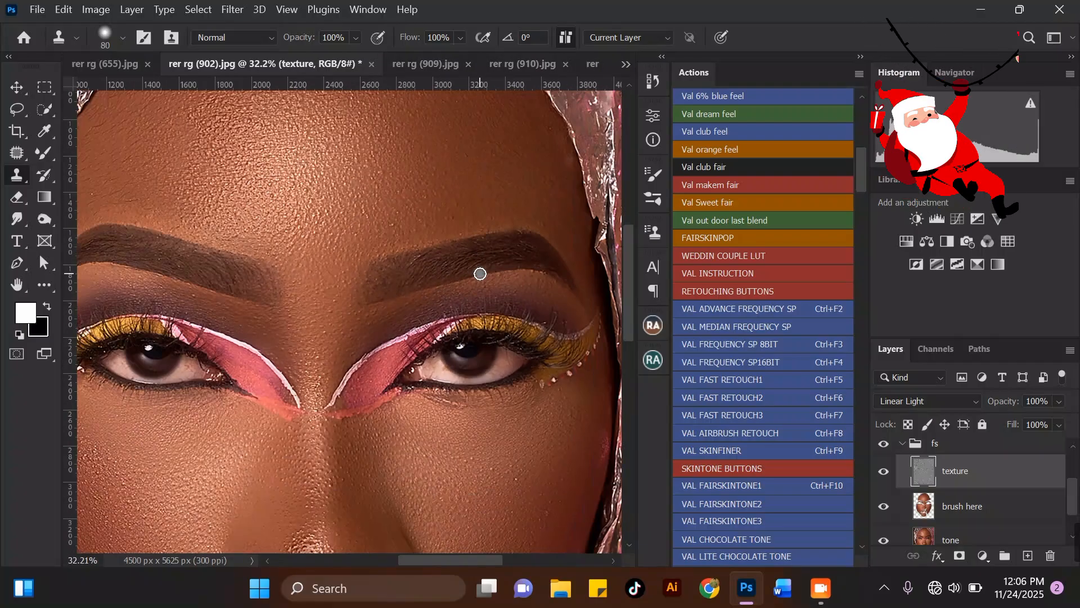
scroll(477, 390, up, 4)
alt+click(460, 384)
drag(420, 374, 496, 386)
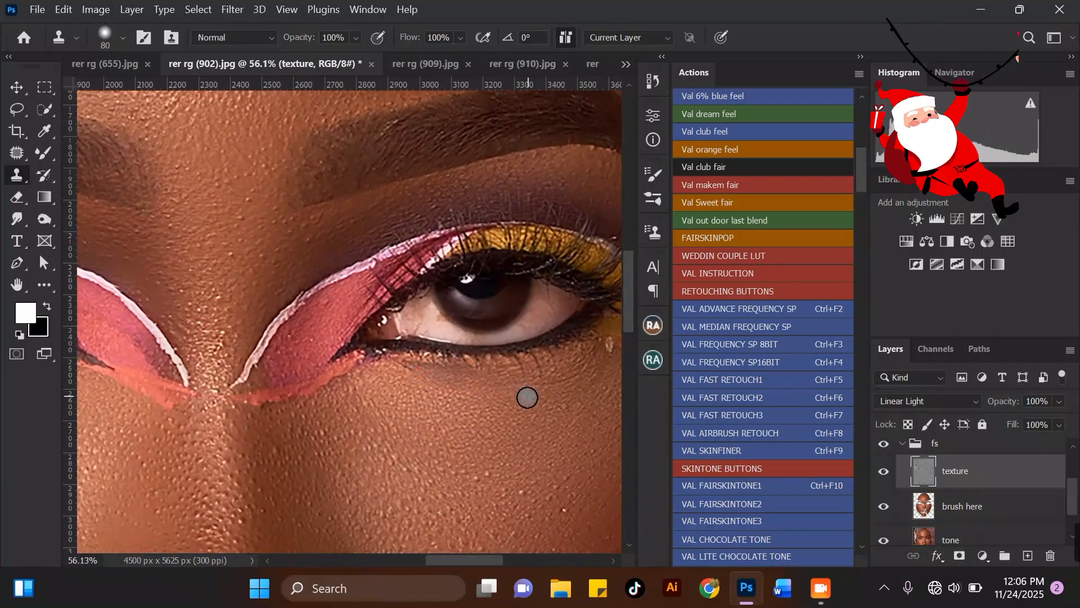
Step: Clone away the raised bumps on the right cheek, from beside the mouth up to the upper cheek
scroll(333, 293, down, 3)
scroll(487, 373, up, 1)
scroll(488, 433, down, 2)
scroll(495, 379, up, 3)
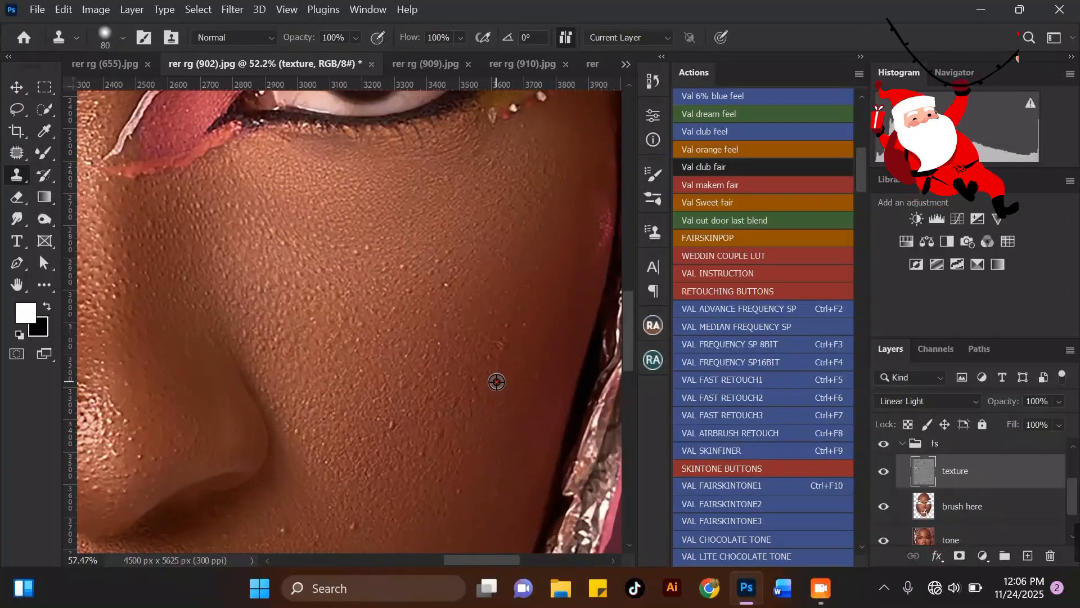
scroll(506, 366, down, 3)
scroll(484, 400, up, 2)
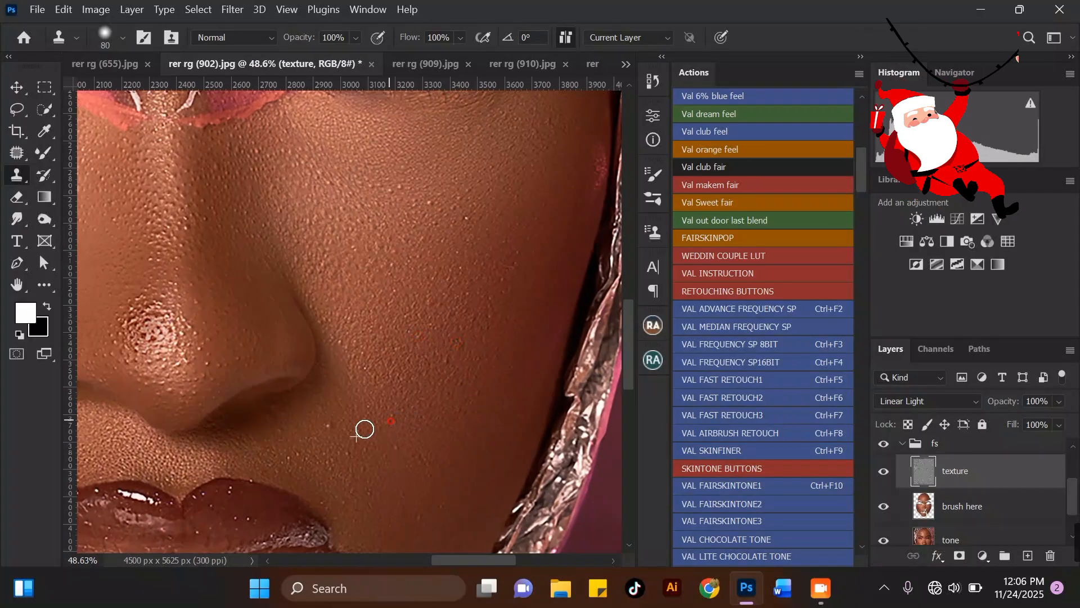
alt+click(459, 331)
click(426, 201)
click(386, 190)
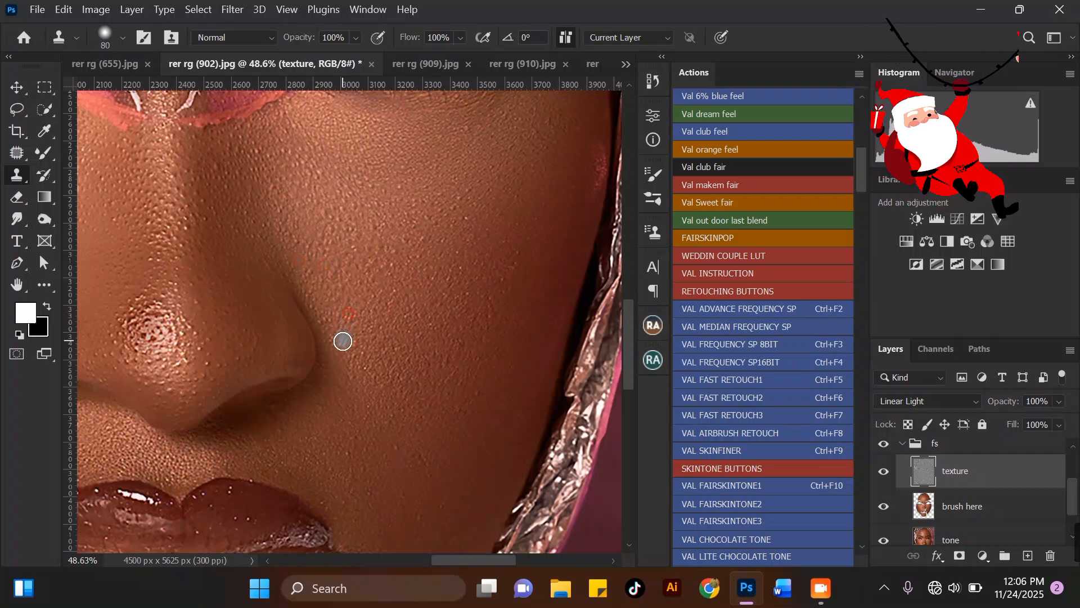
Step: Sample smooth skin on the outer right cheek and clone it over the remaining bumps beside the nose
scroll(519, 404, down, 2)
scroll(475, 275, up, 1)
alt+click(499, 298)
click(464, 330)
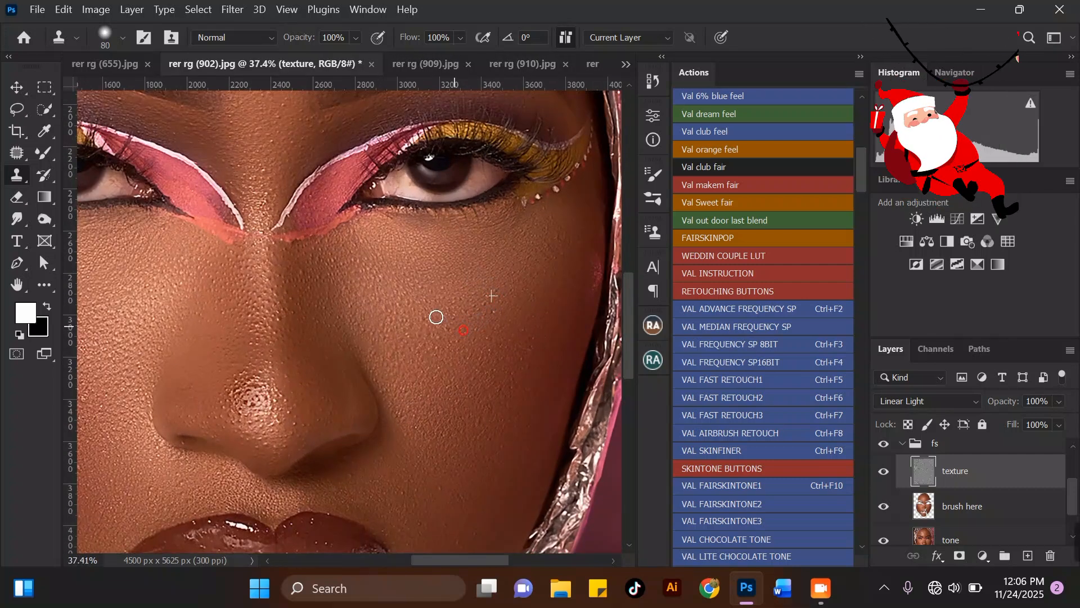
scroll(303, 296, up, 1)
scroll(405, 248, down, 2)
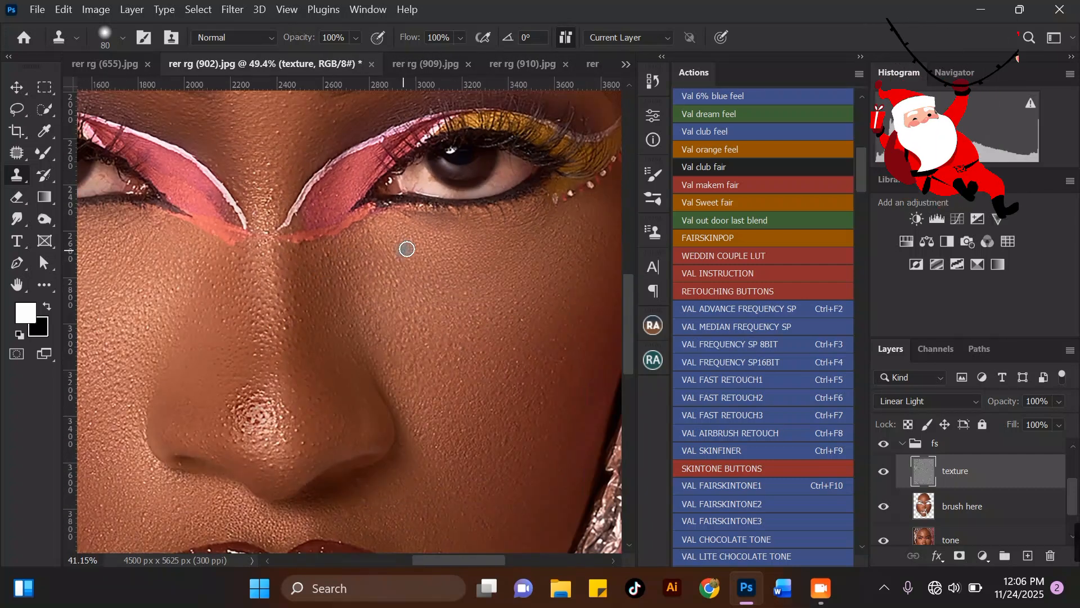
Step: Clone out the bumps and bright specks along the bridge and sides of the nose
scroll(318, 264, up, 3)
click(323, 326)
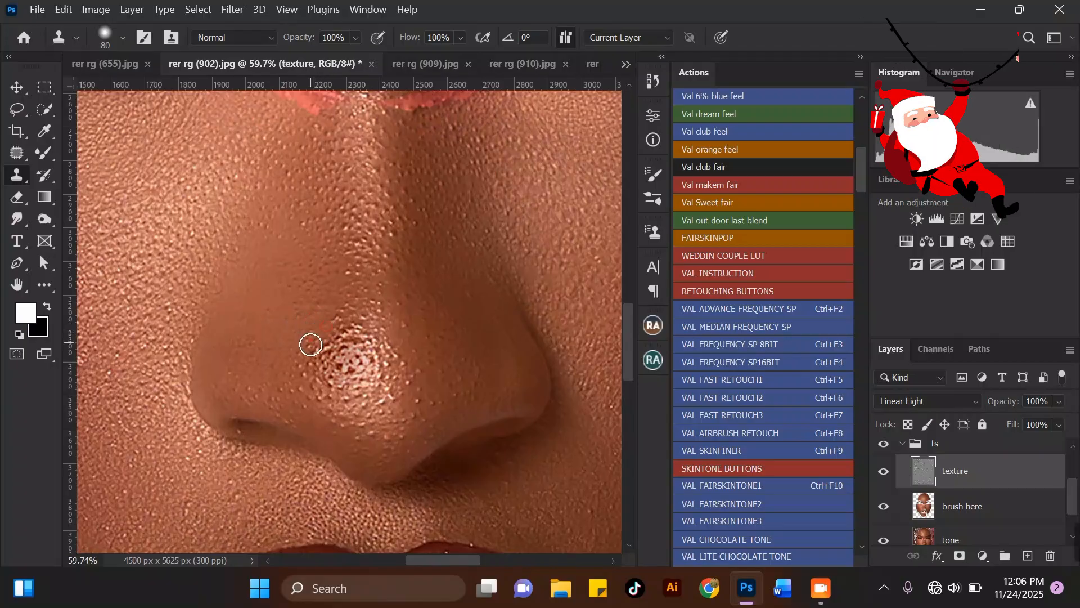
click(408, 316)
click(398, 223)
click(341, 181)
click(347, 206)
click(406, 201)
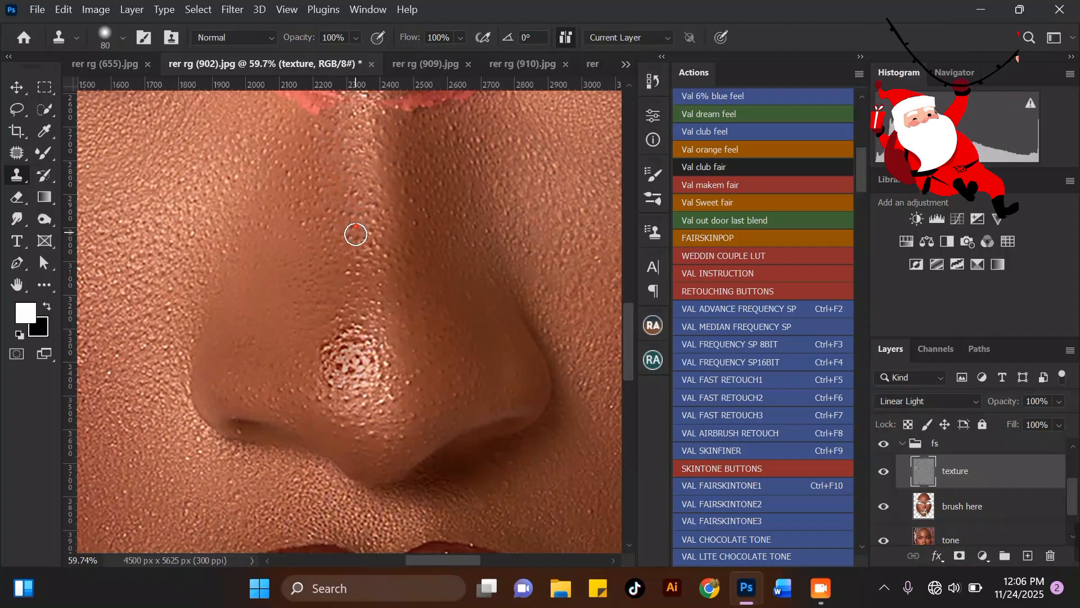
Step: Clone smoother texture over the coarse pores in the highlight on the nose tip
scroll(399, 203, down, 3)
scroll(347, 309, up, 4)
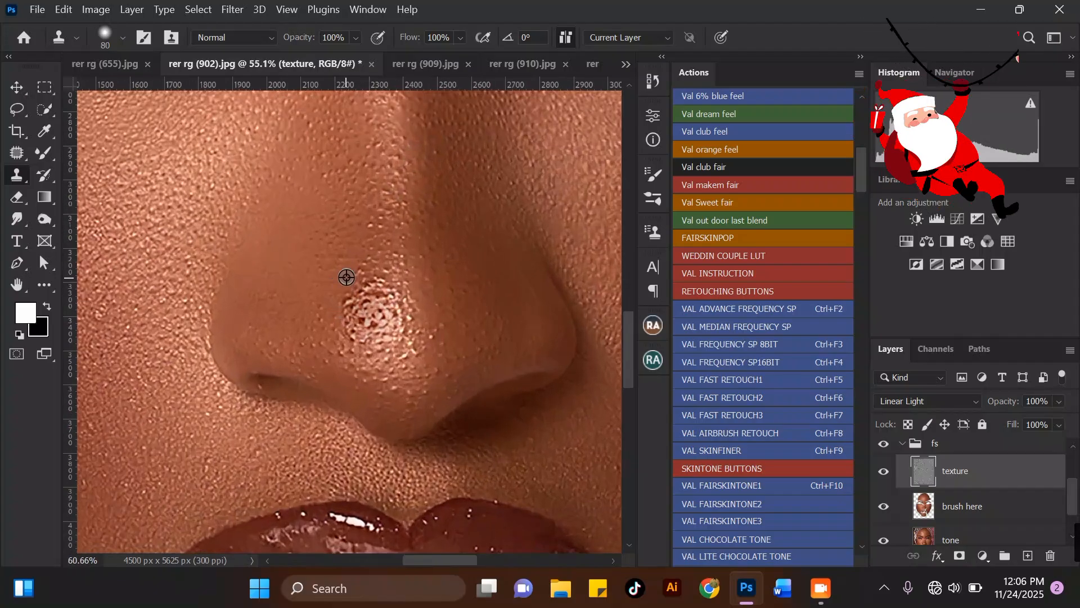
drag(368, 280, 402, 293)
drag(408, 336, 436, 330)
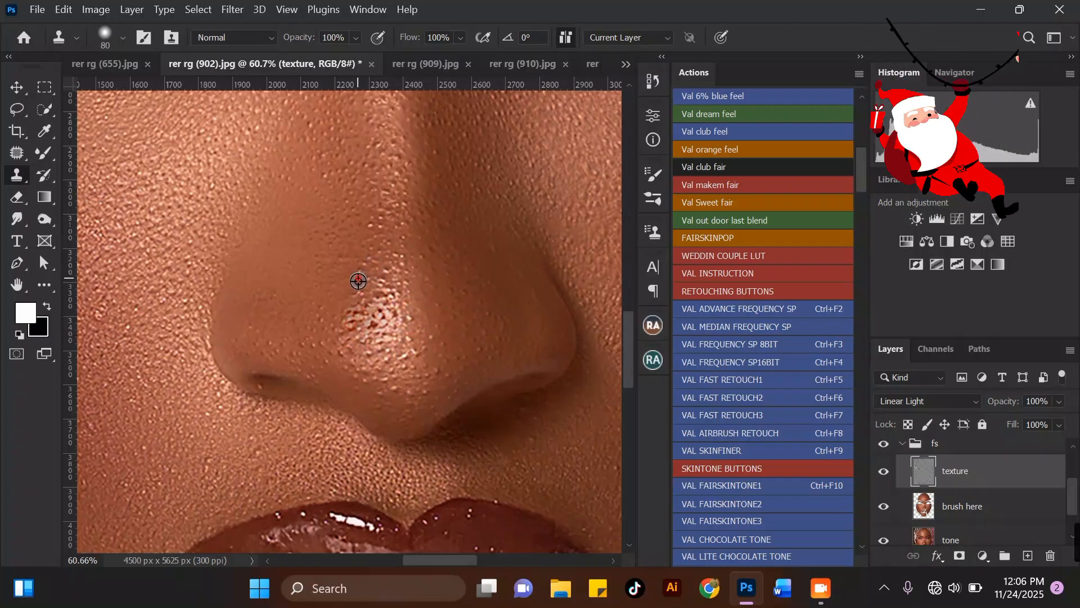
mouse_move(371, 345)
mouse_down()
mouse_move(411, 320)
mouse_move(386, 290)
mouse_up()
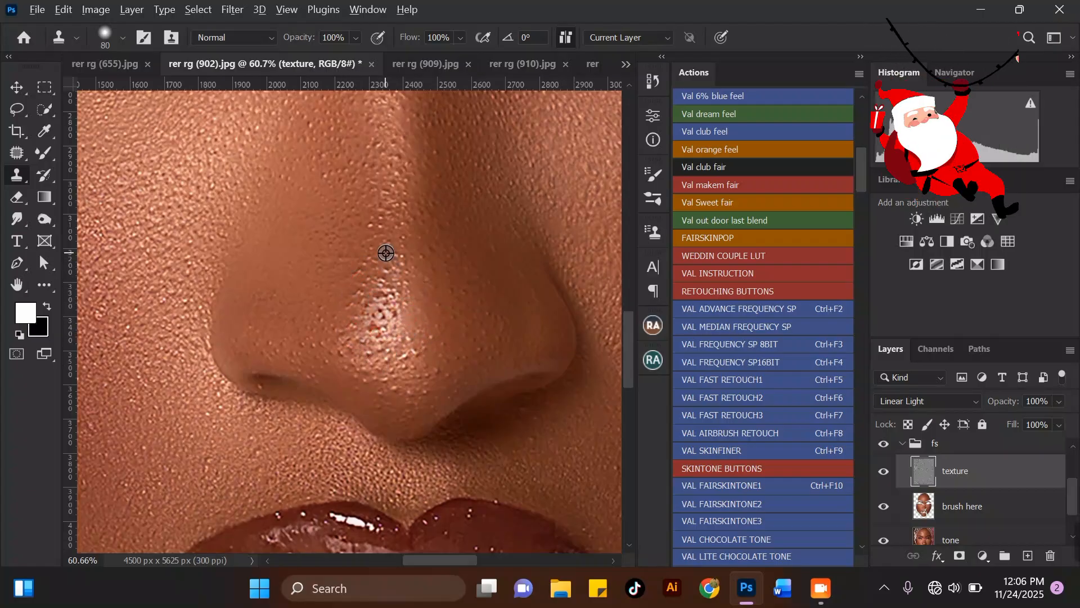
Step: Clone away the remaining bumps on the underside of the nose tip with freshly sampled skin
scroll(416, 281, down, 5)
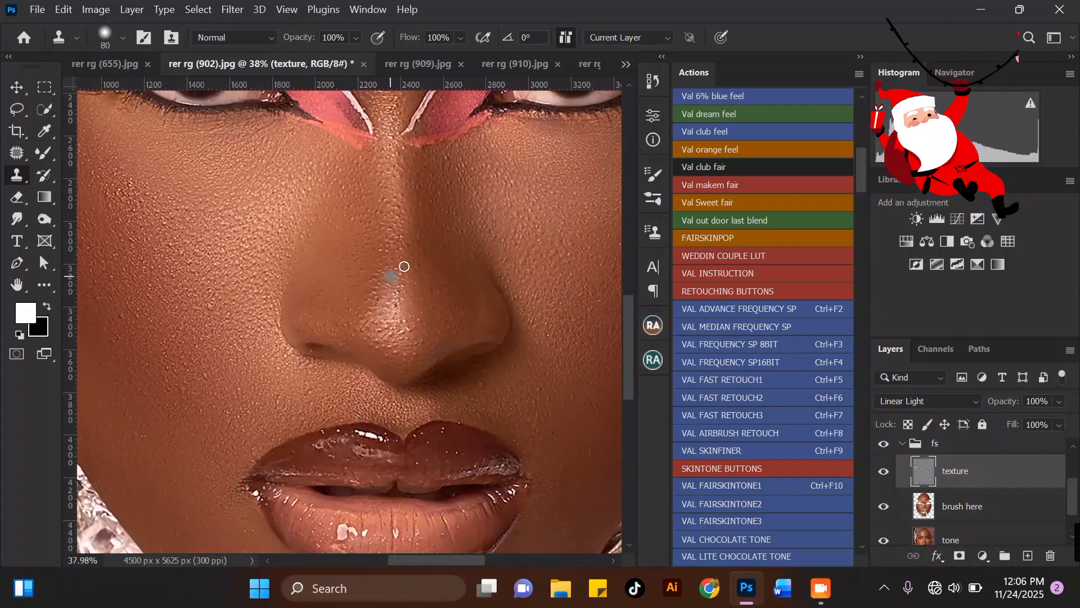
scroll(423, 313, up, 3)
scroll(423, 312, up, 2)
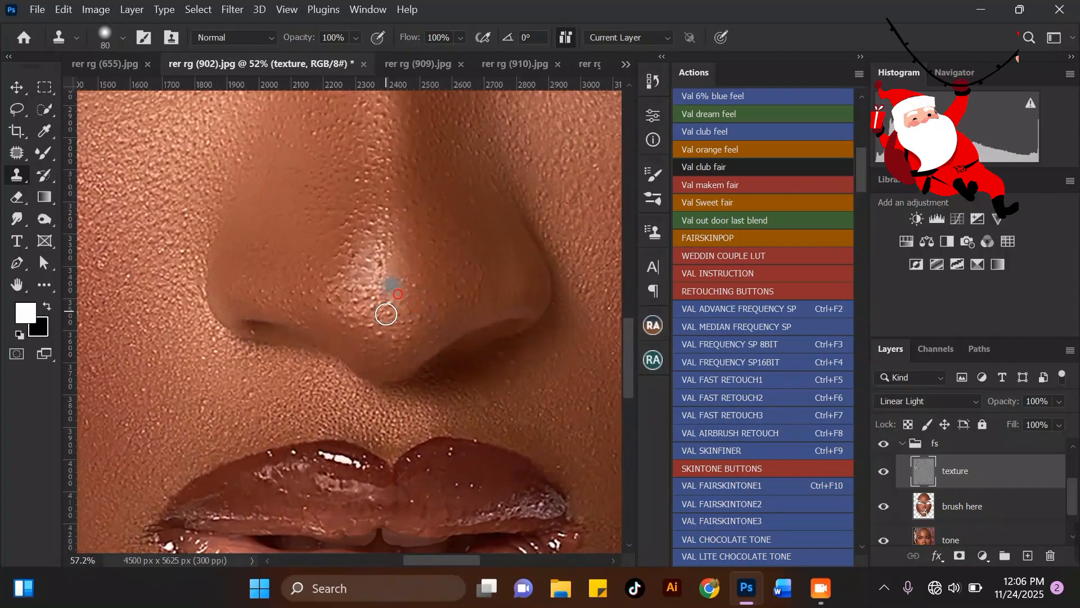
mouse_move(331, 301)
mouse_down()
mouse_move(366, 321)
mouse_move(407, 322)
mouse_move(383, 322)
mouse_up()
alt+click(424, 315)
click(402, 337)
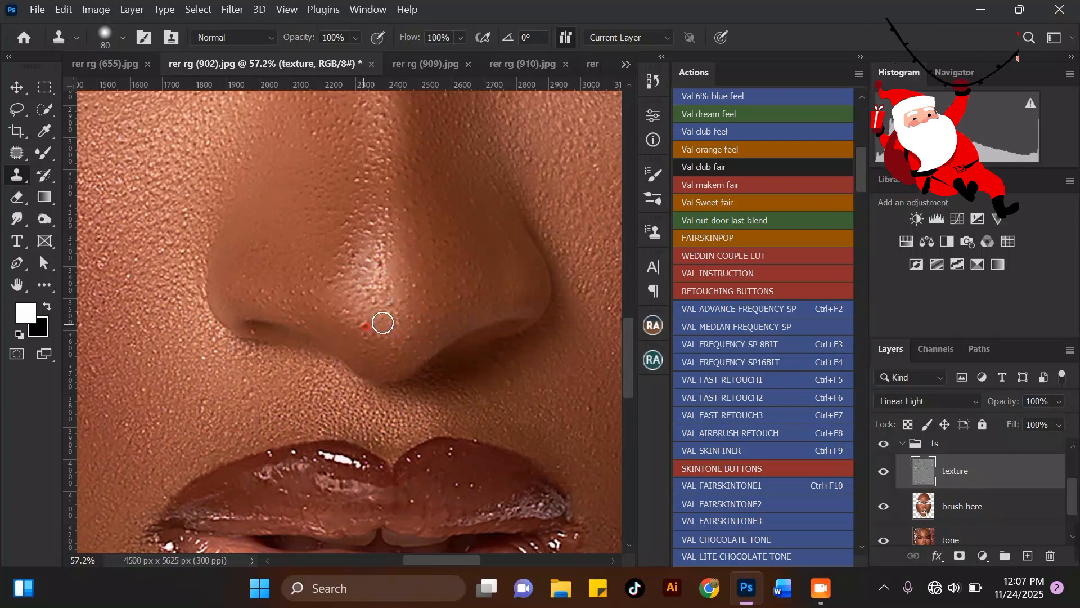
Step: Clone clean texture over the bumps on the lower left cheek and around the left mouth corner
scroll(393, 284, down, 8)
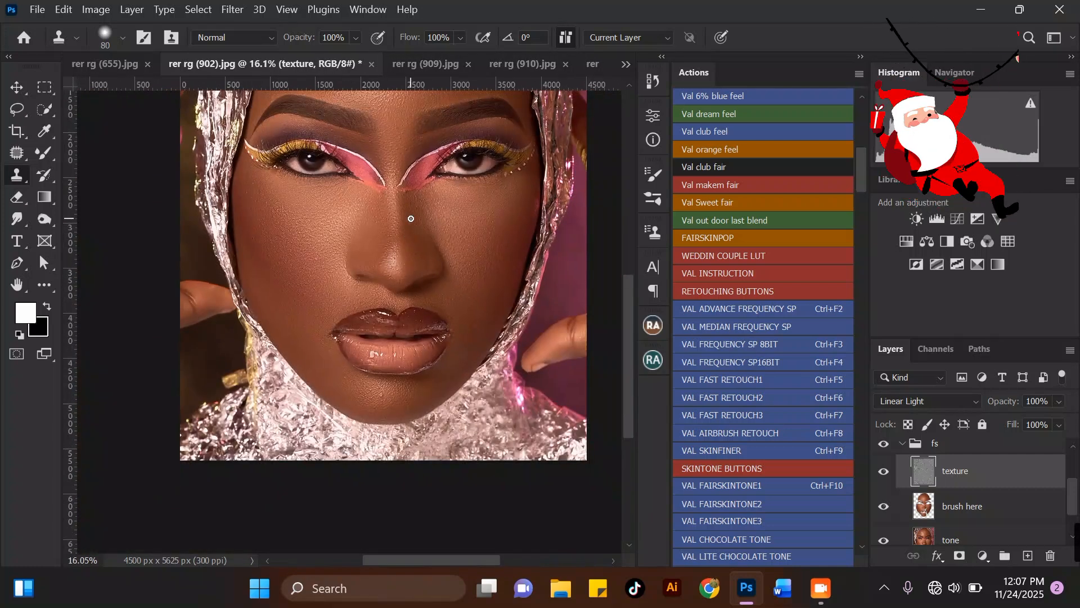
scroll(347, 195, up, 6)
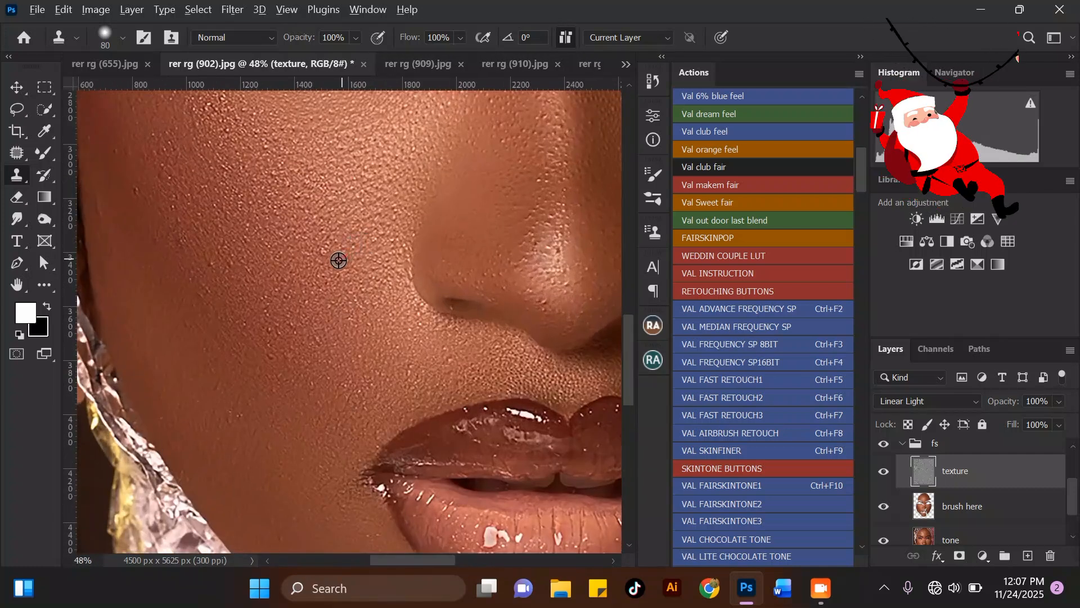
scroll(440, 387, up, 1)
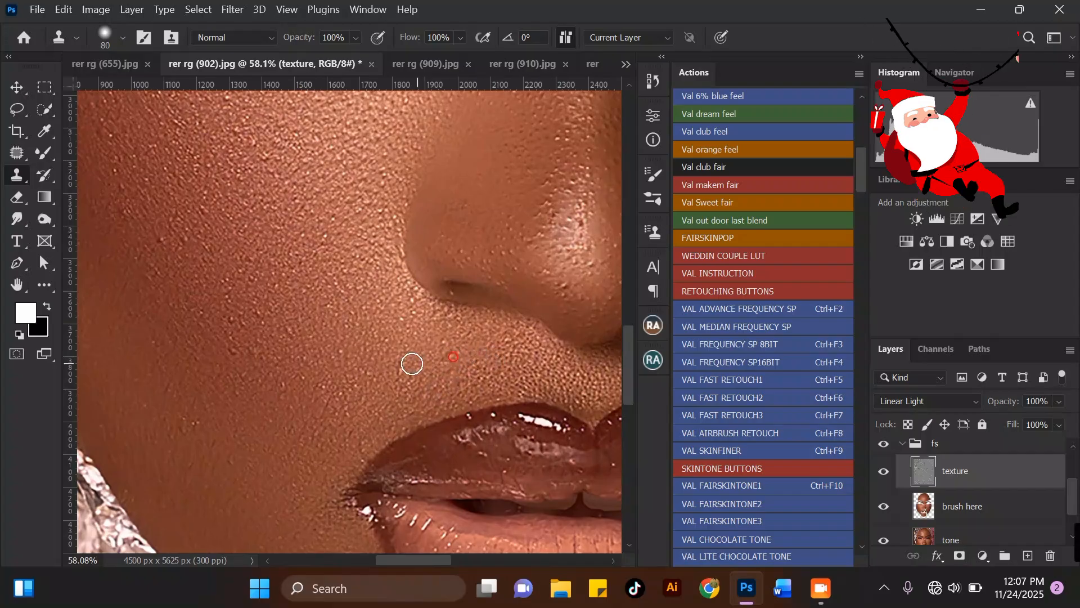
scroll(483, 357, down, 1)
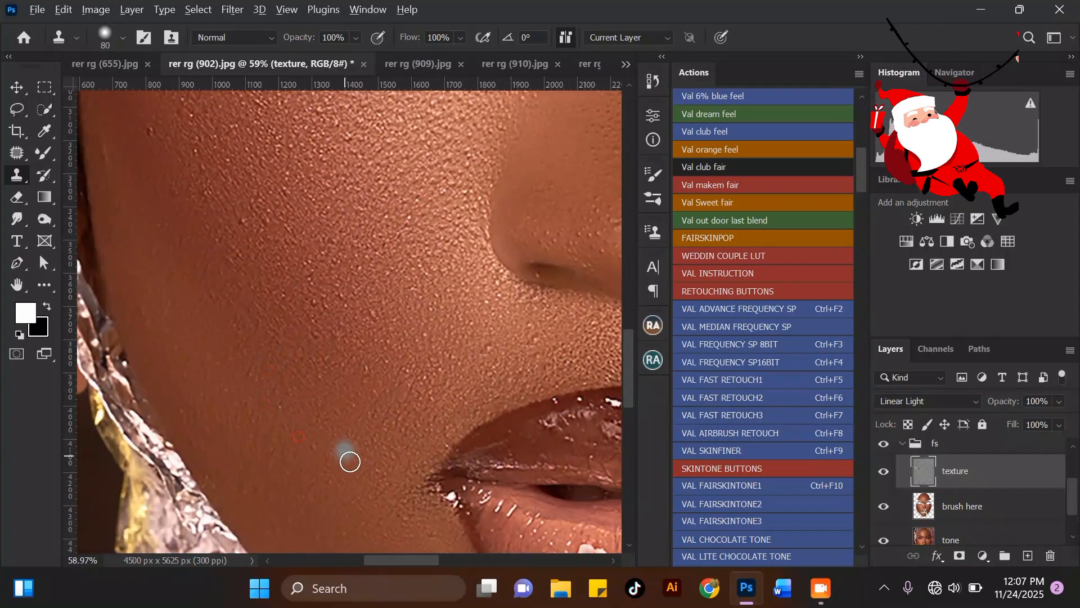
Step: Clone over the shiny bumps on the upper left cheek below the outer corner of the eye
scroll(349, 454, up, 3)
scroll(278, 324, up, 1)
scroll(272, 352, down, 1)
scroll(306, 219, up, 3)
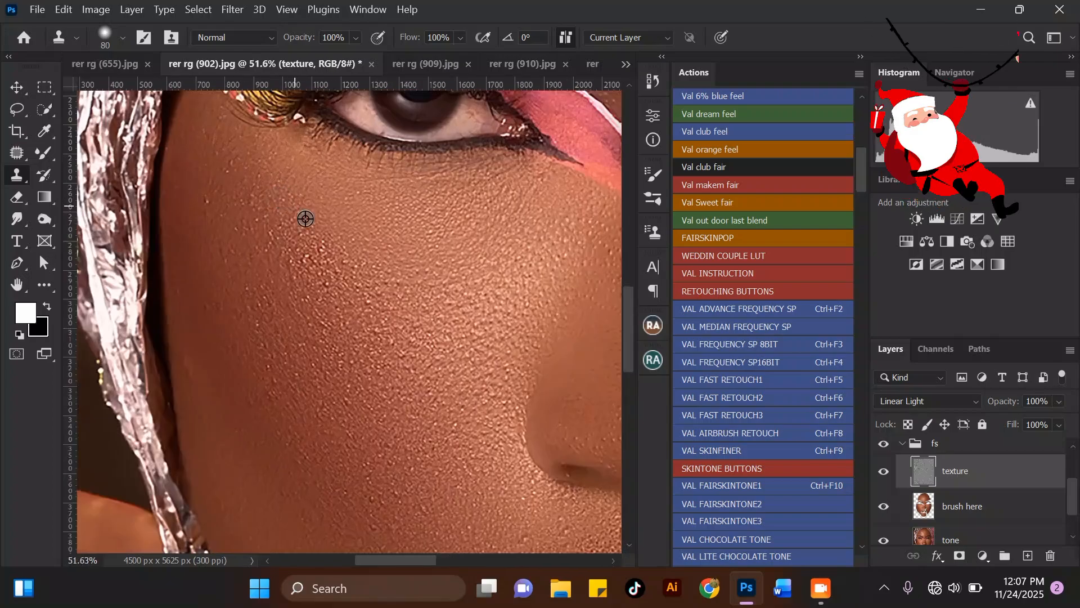
drag(290, 271, 327, 320)
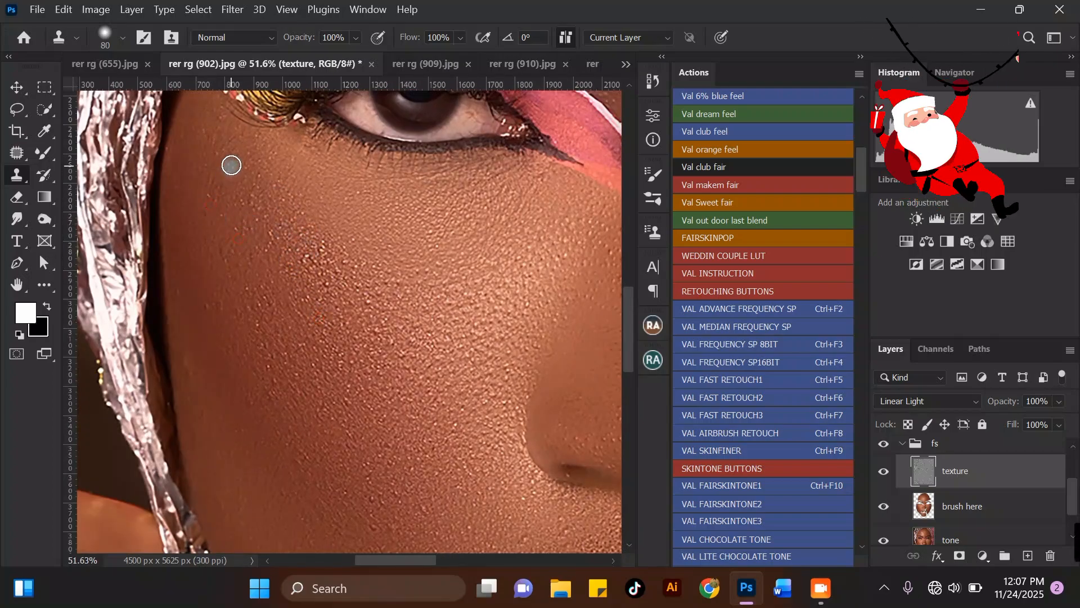
Step: Collapse the fs group and switch its visibility off and on to compare the whole face before and after retouching
scroll(255, 188, down, 6)
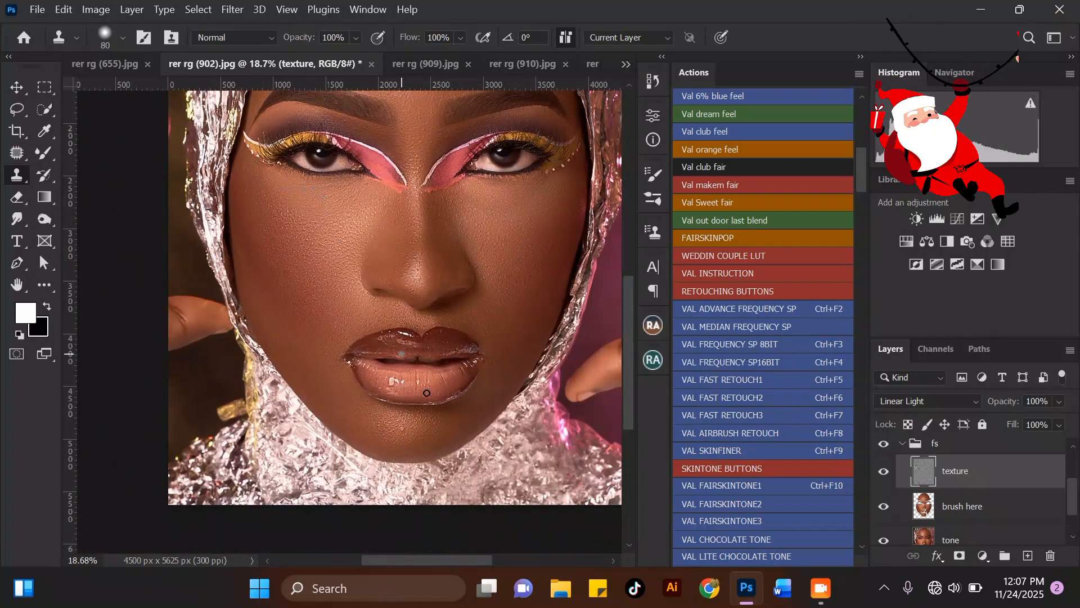
scroll(427, 393, up, 5)
scroll(377, 422, down, 5)
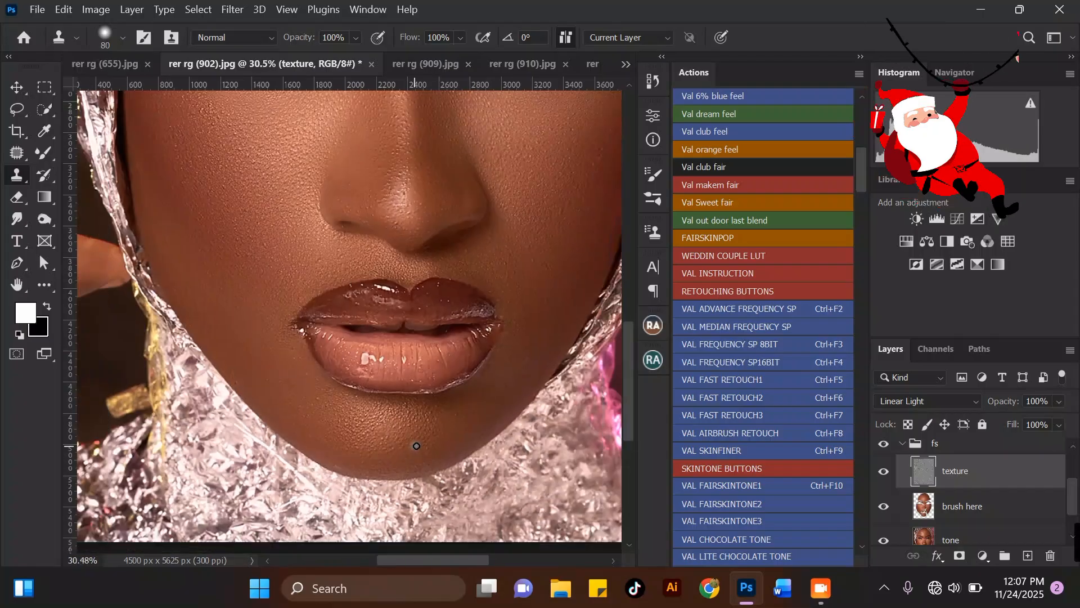
scroll(488, 159, up, 2)
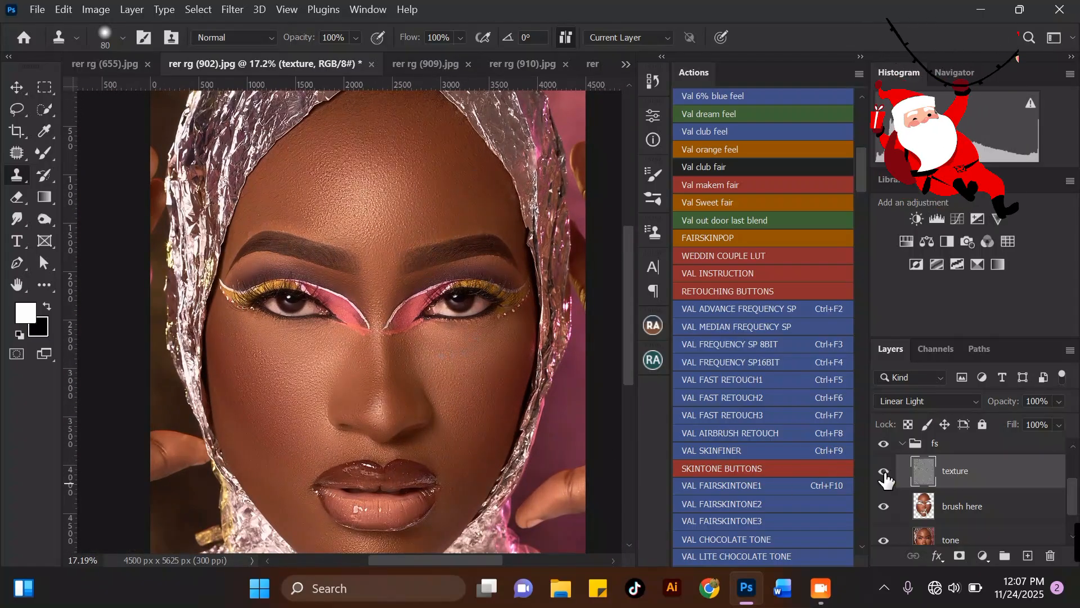
scroll(900, 467, up, 2)
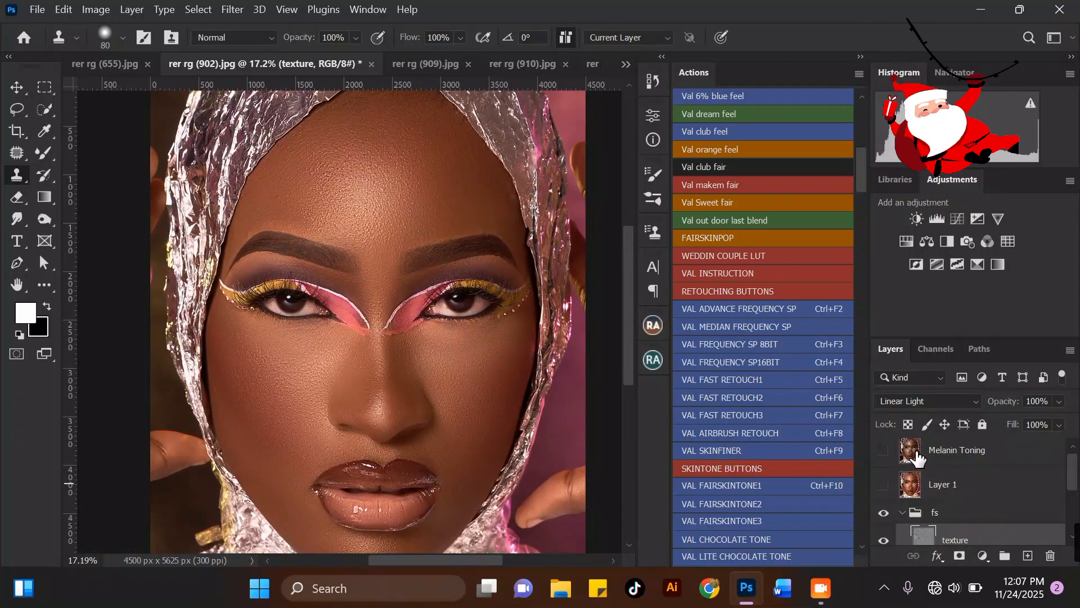
click(903, 512)
scroll(511, 221, down, 1)
click(884, 514)
scroll(417, 313, up, 1)
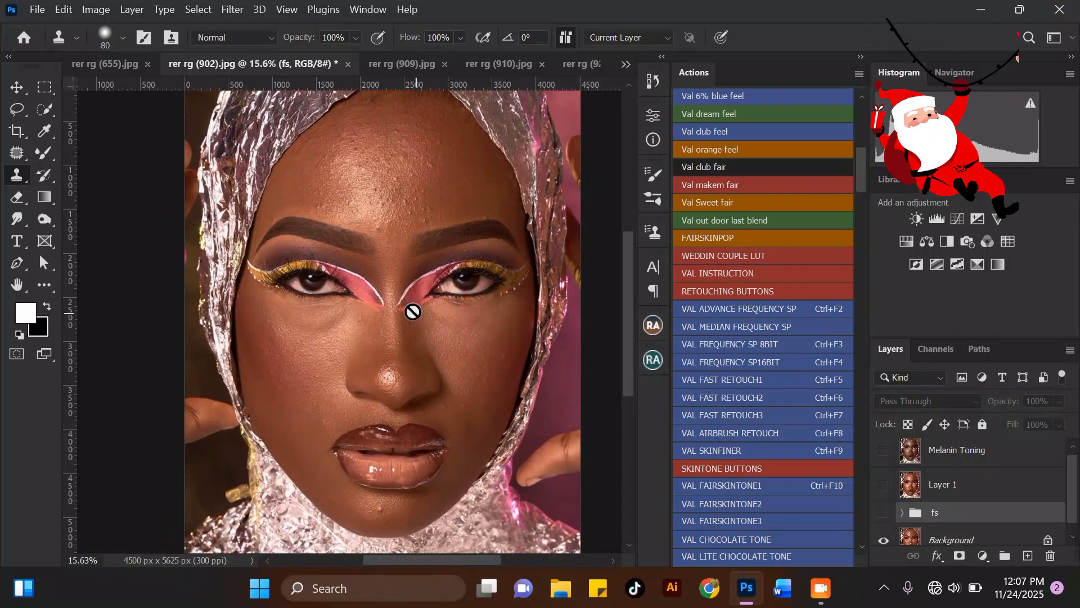
scroll(412, 311, up, 2)
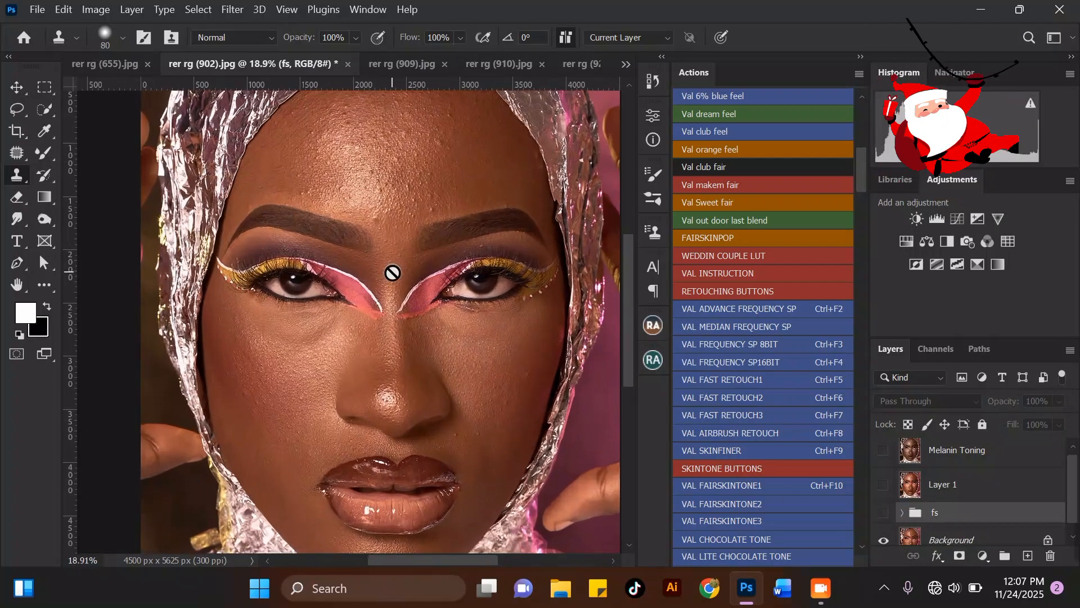
click(884, 514)
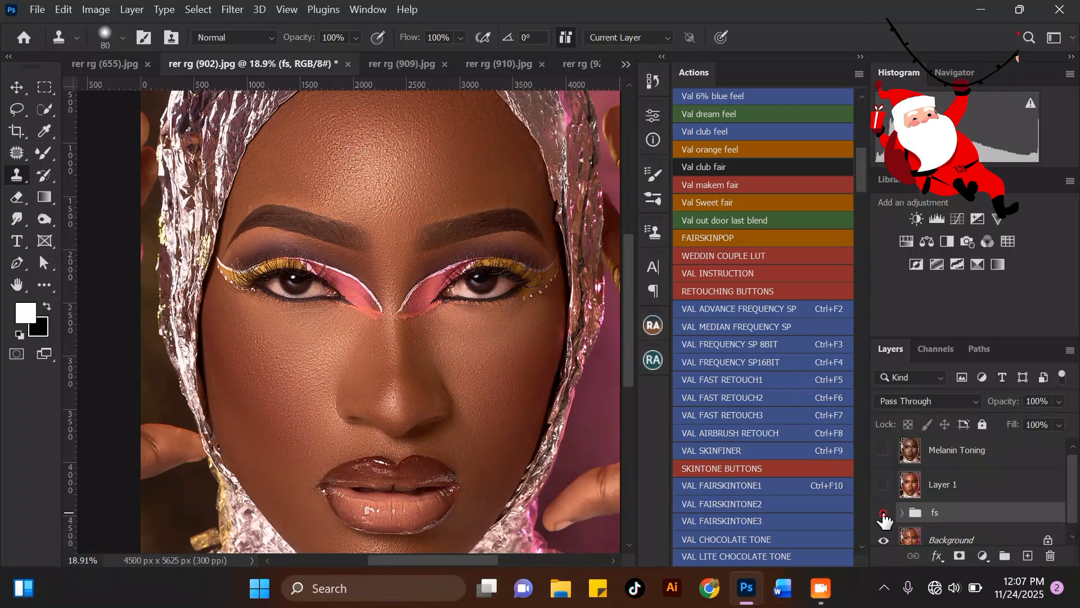
Step: Toggle the fs group's visibility several more times and inspect the retouched skin around the eyes, nose and cheeks up close
click(884, 514)
click(884, 514)
click(884, 514)
click(884, 514)
scroll(465, 375, up, 1)
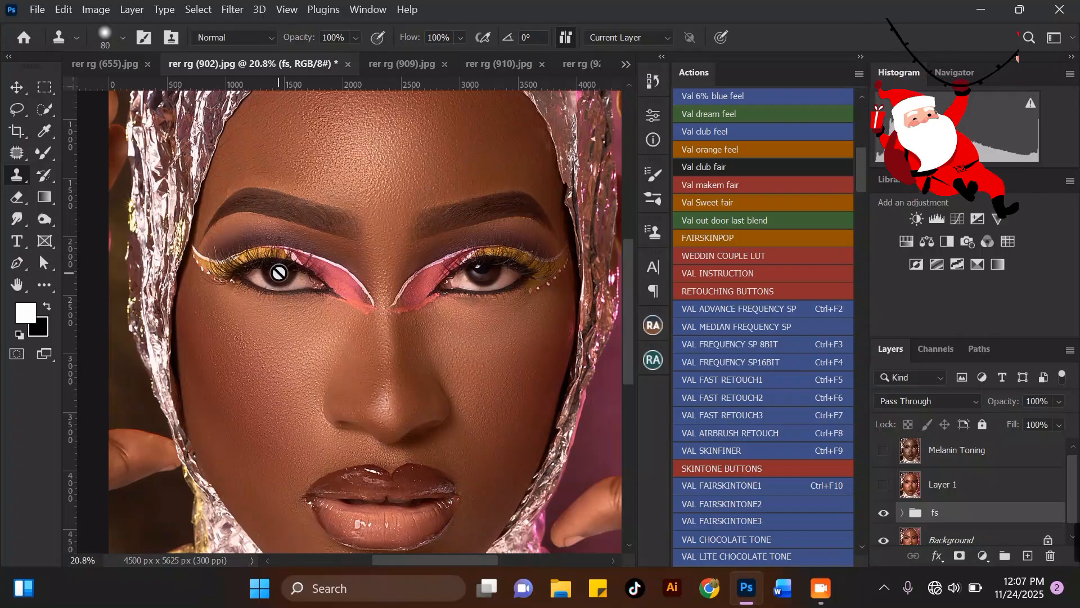
scroll(542, 277, up, 2)
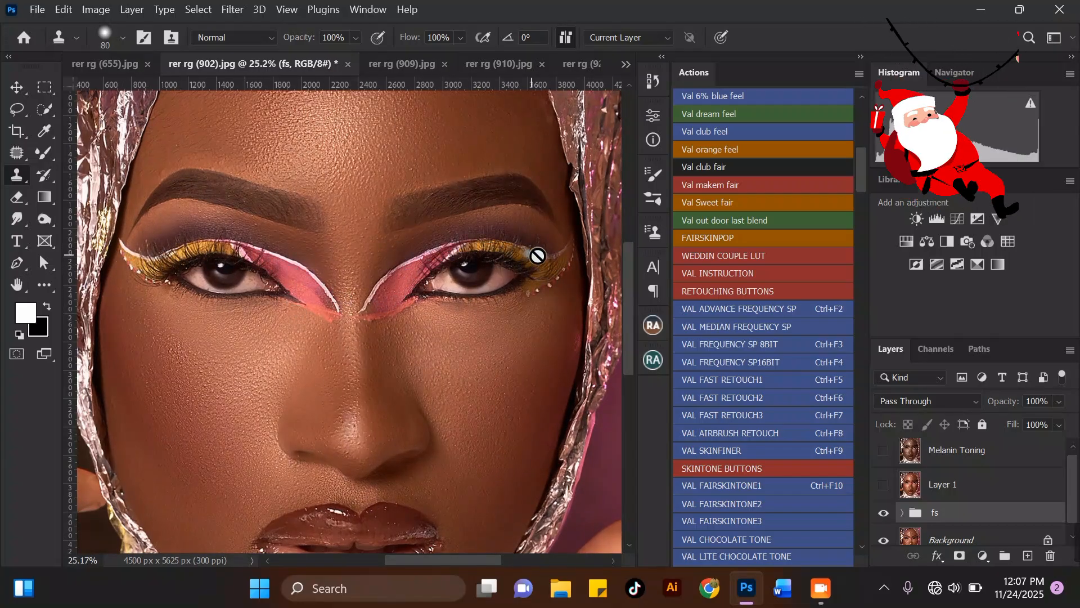
scroll(445, 323, down, 2)
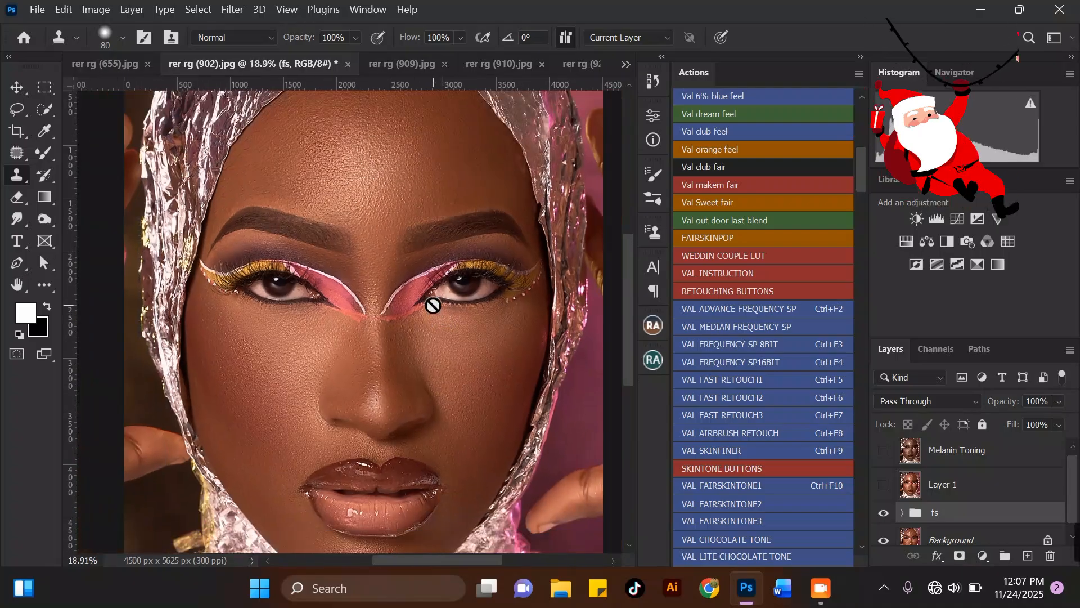
scroll(434, 301, up, 2)
scroll(309, 273, down, 3)
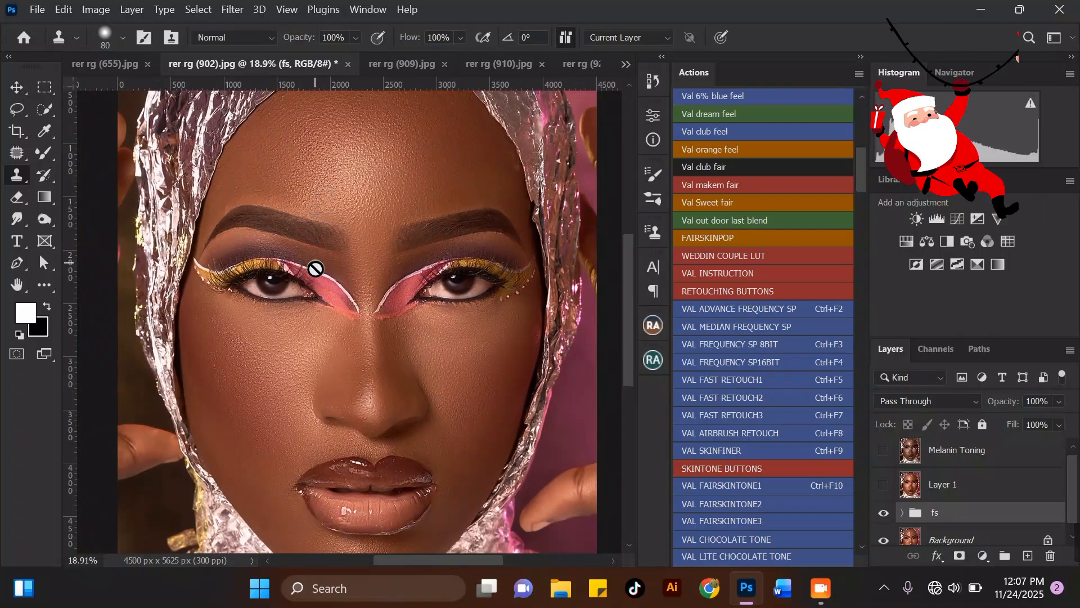
scroll(313, 268, up, 4)
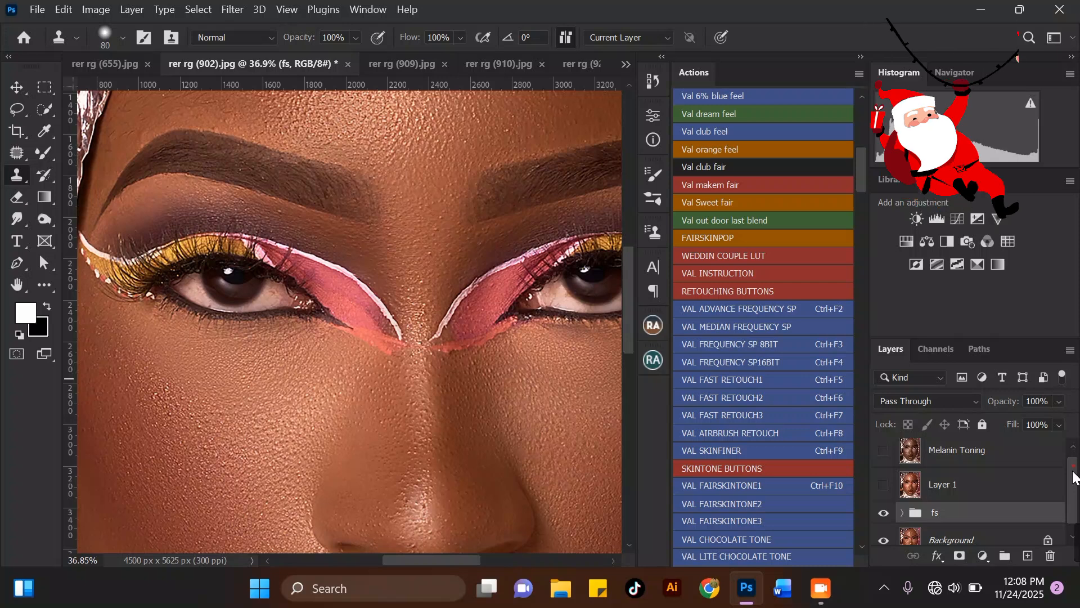
Step: Run the VAL EYES DOCTOR action on top of the fs group and continue through its instruction messages
drag(1075, 470, 1075, 483)
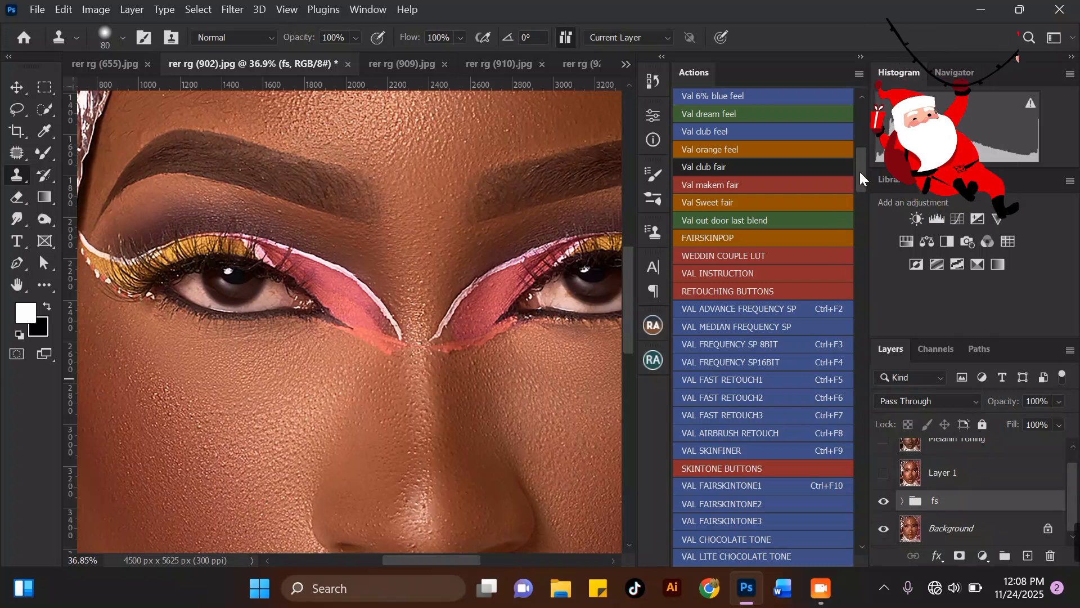
drag(860, 171, 845, 224)
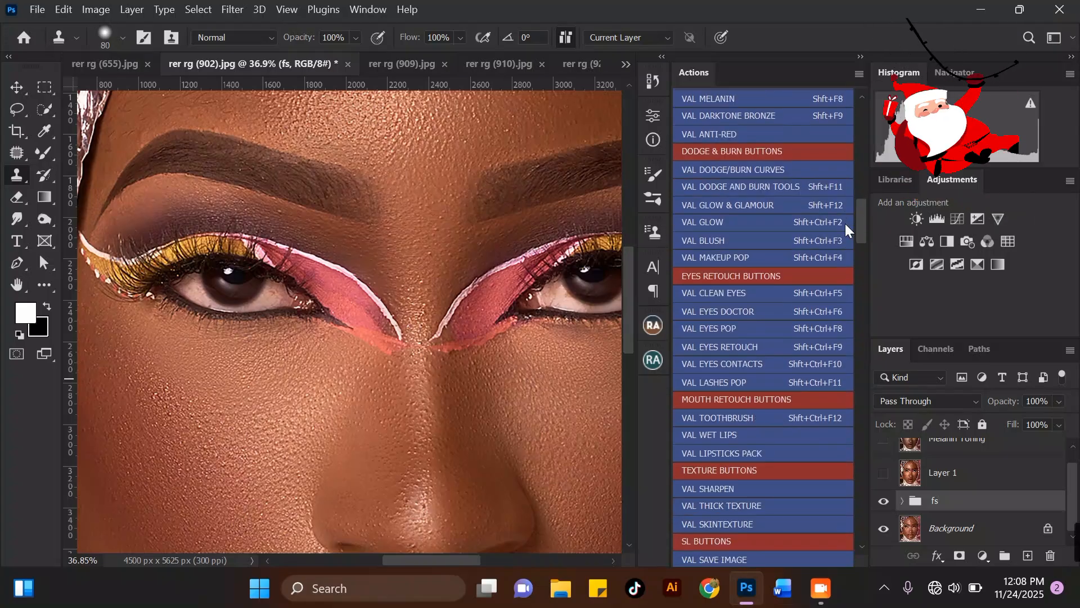
click(732, 311)
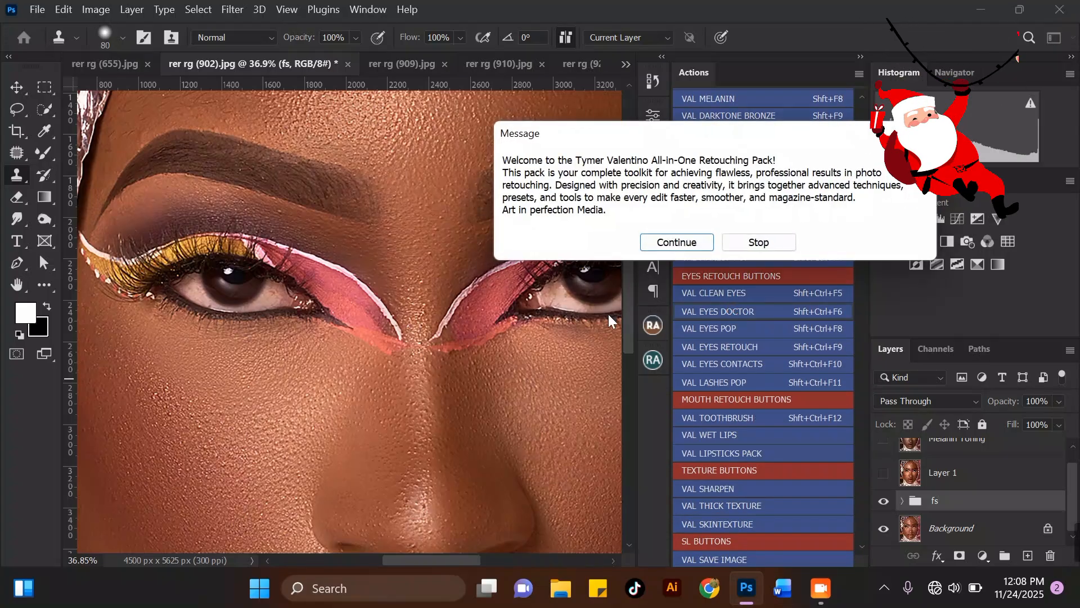
click(680, 242)
click(655, 228)
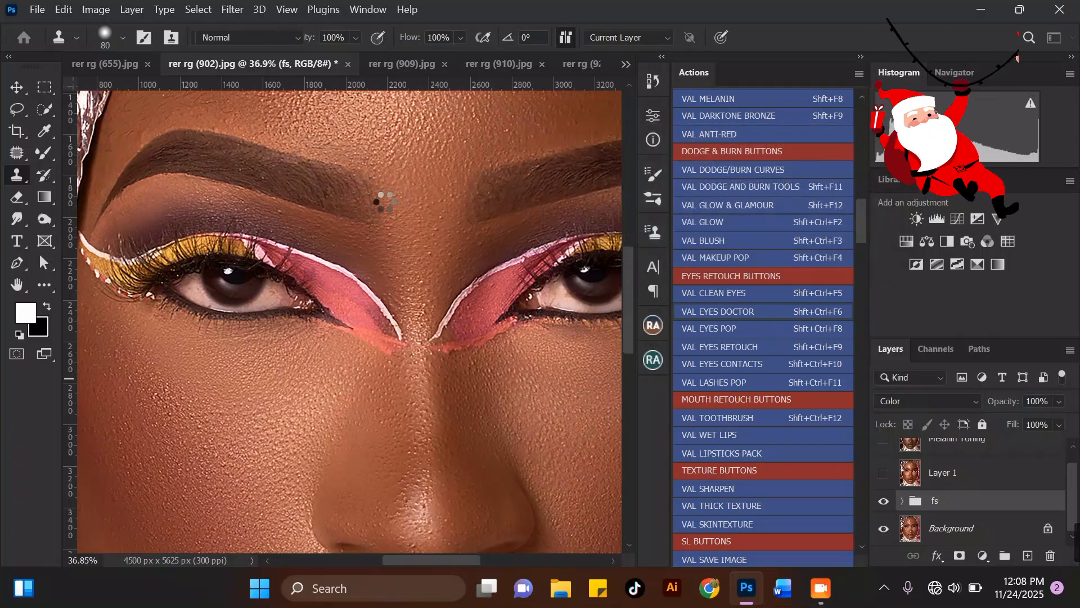
click(711, 256)
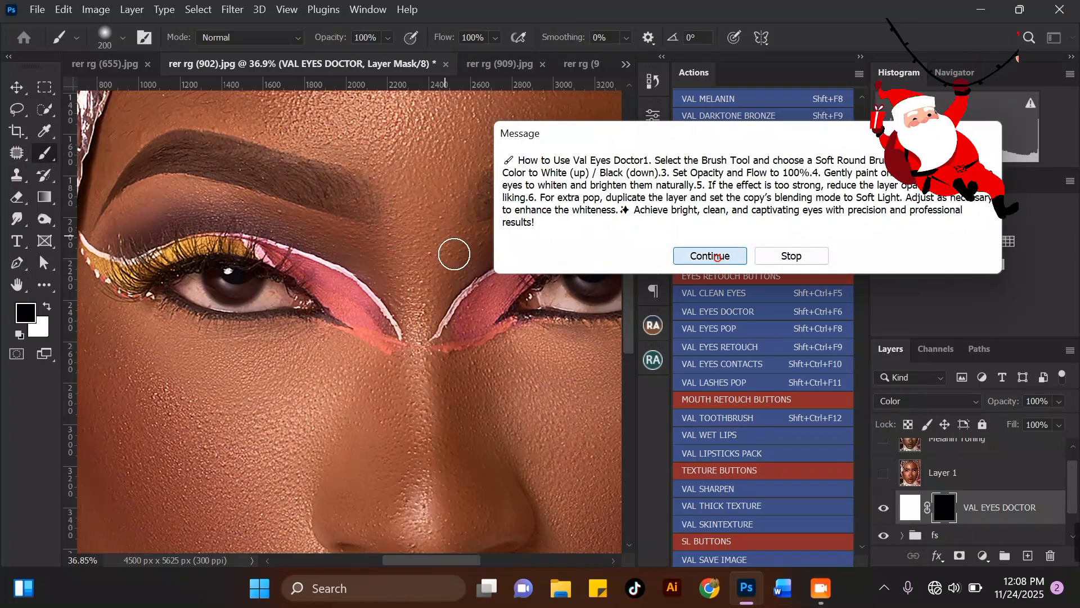
Step: Whiten the sclera of the eye on the image's left by painting white on the VAL EYES DOCTOR mask with a 50 to 80 px soft brush
click(49, 303)
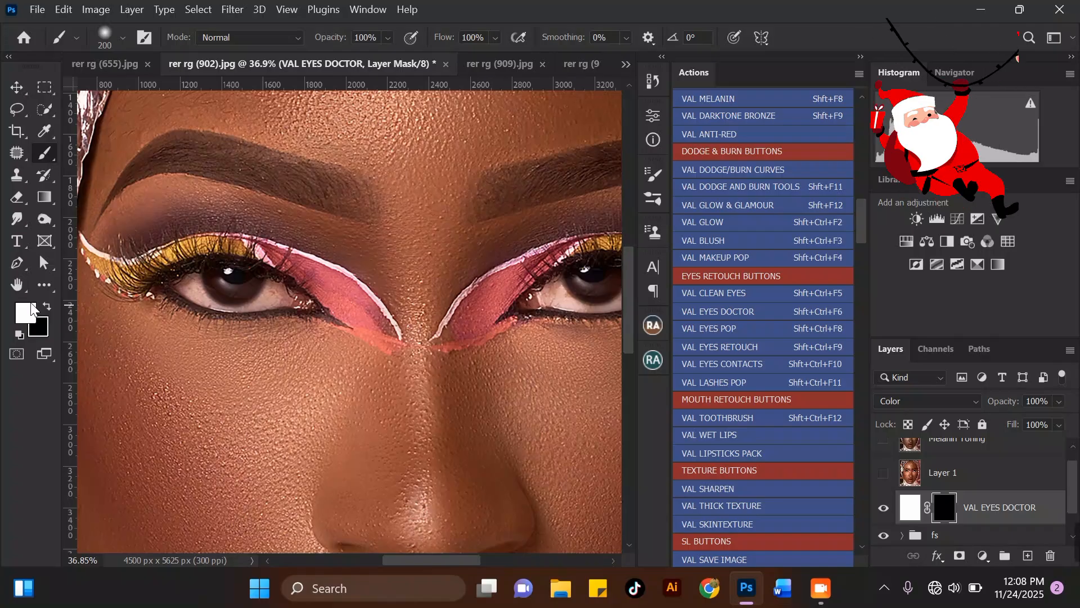
right_click(45, 151)
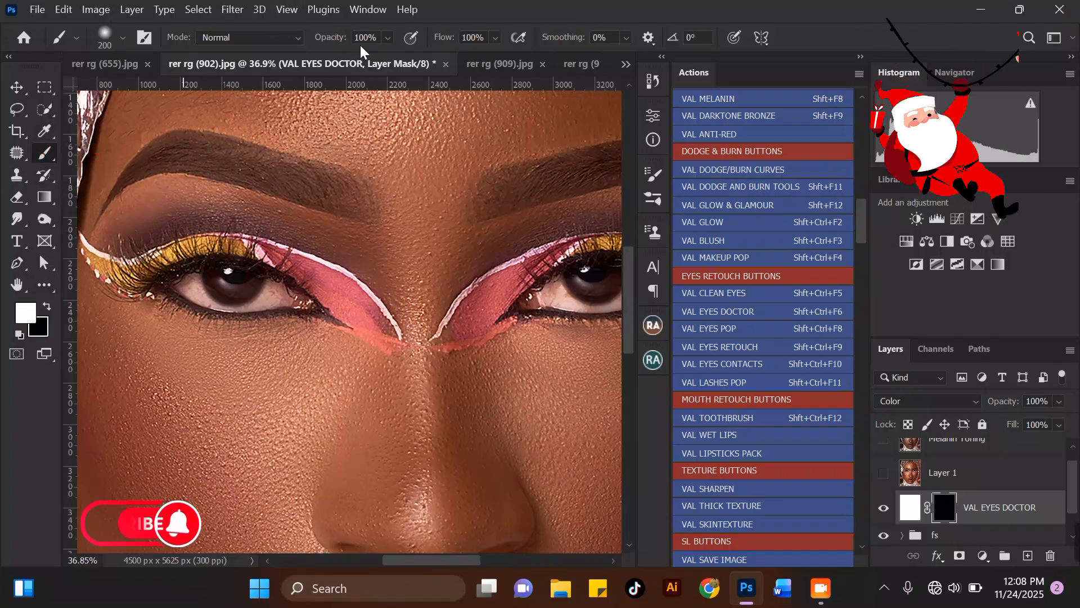
click(114, 36)
double_click(77, 263)
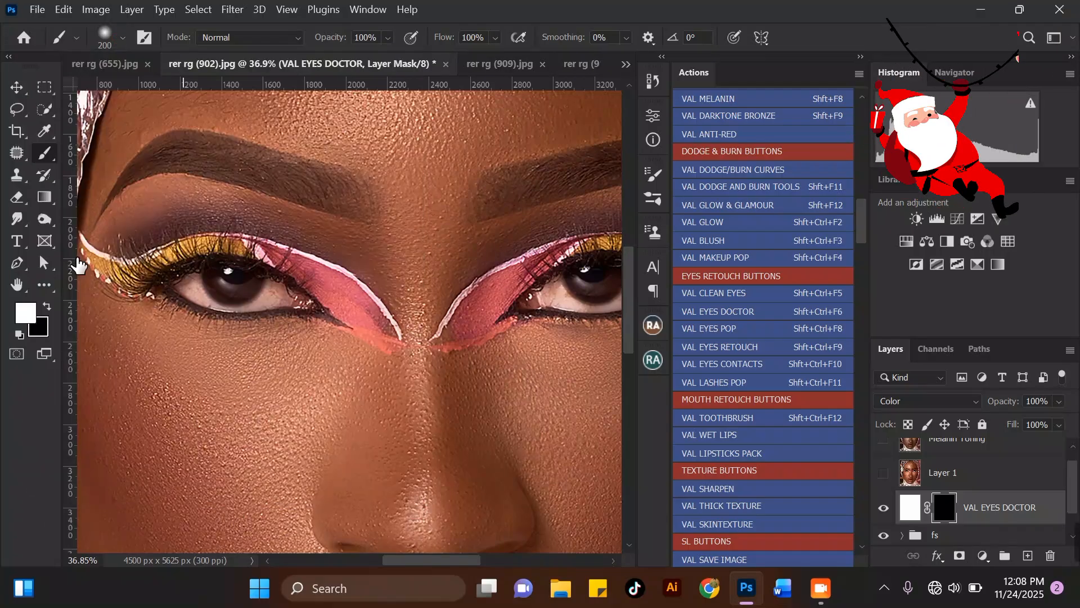
scroll(135, 284, up, 5)
key(bracketleft)
scroll(160, 267, up, 3)
key(bracketleft)
key(bracketleft)
key(bracketleft)
key(bracketleft)
key(bracketleft)
key(bracketleft)
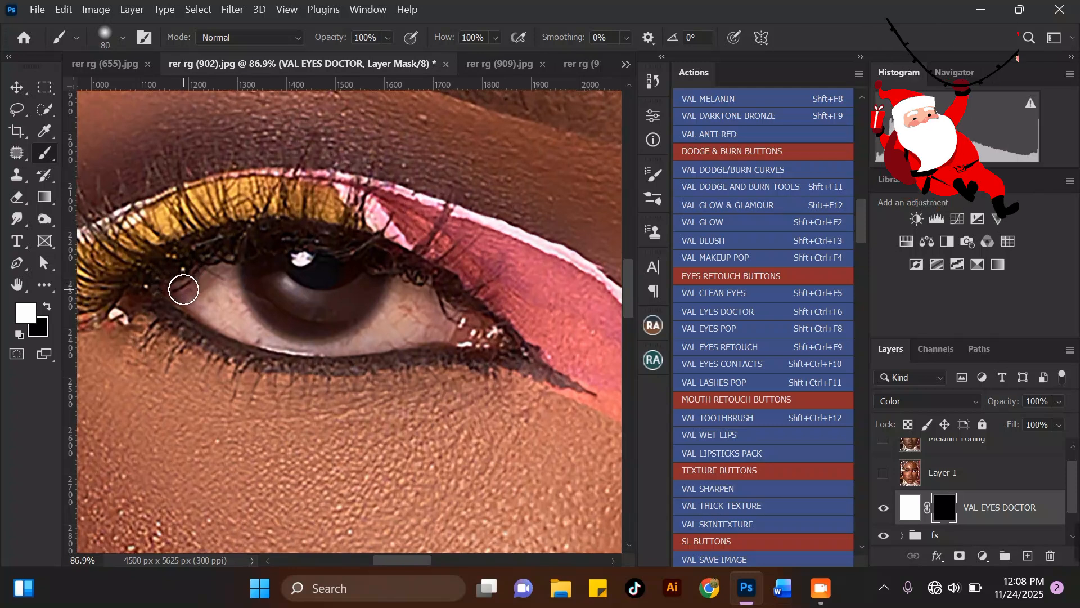
mouse_move(185, 291)
mouse_down()
mouse_move(224, 303)
mouse_move(225, 270)
mouse_move(183, 294)
mouse_move(243, 325)
mouse_move(220, 282)
mouse_move(230, 311)
mouse_move(264, 340)
mouse_move(344, 339)
mouse_up()
key(bracketleft)
key(bracketleft)
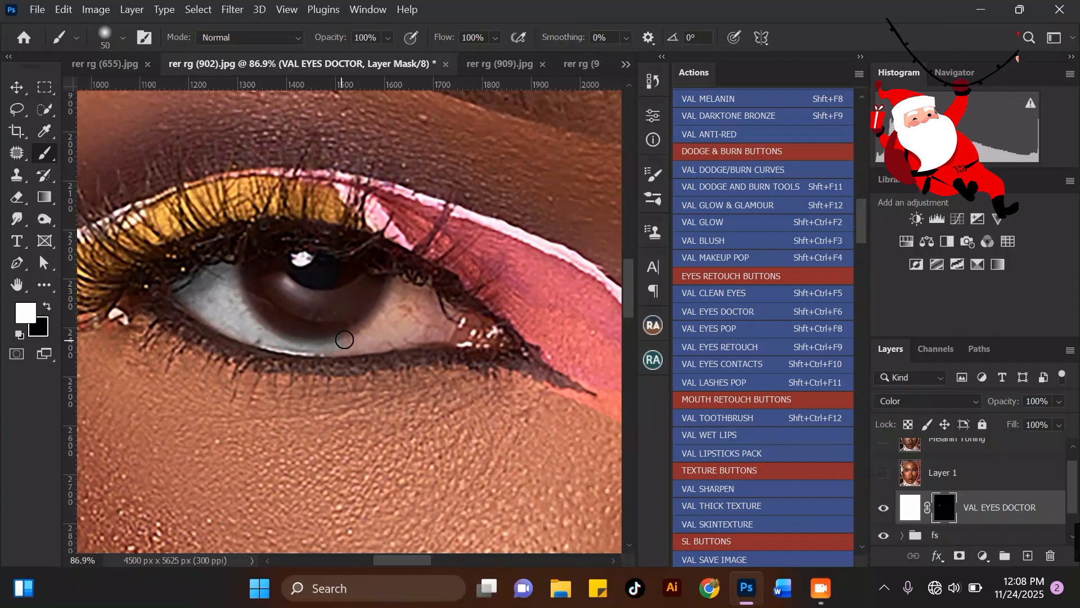
mouse_move(406, 286)
mouse_down()
mouse_move(485, 334)
mouse_move(401, 329)
mouse_move(414, 302)
mouse_up()
key(bracketright)
mouse_move(371, 336)
mouse_down()
mouse_move(424, 333)
mouse_move(280, 348)
mouse_move(167, 307)
mouse_up()
Step: Paint white on the VAL EYES DOCTOR mask over the sclera of the eye on the image's right with the 60 px brush
scroll(167, 307, down, 1)
scroll(167, 308, down, 2)
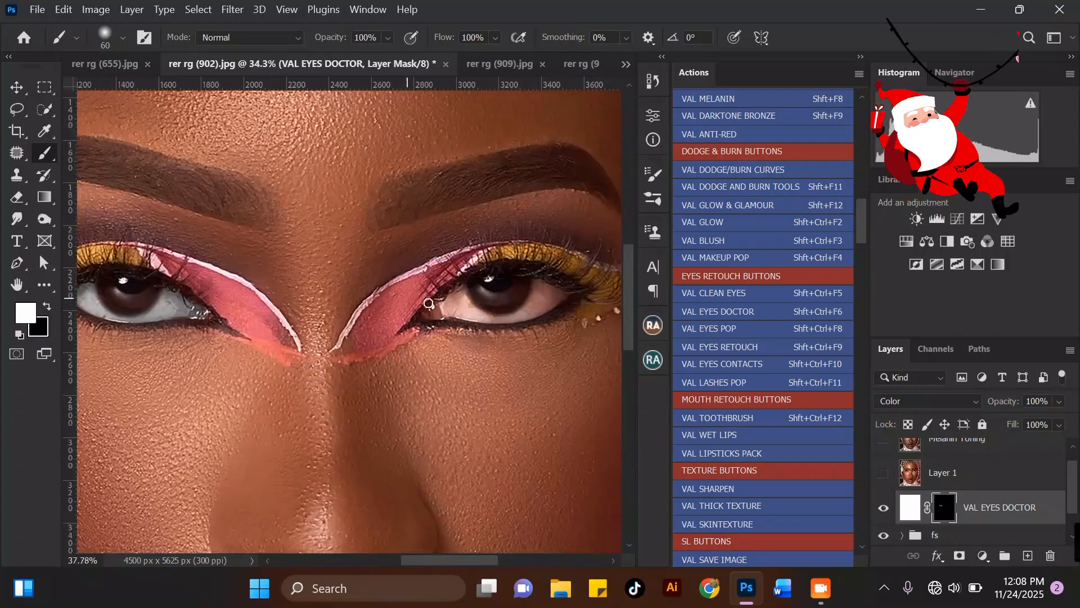
scroll(404, 307, up, 3)
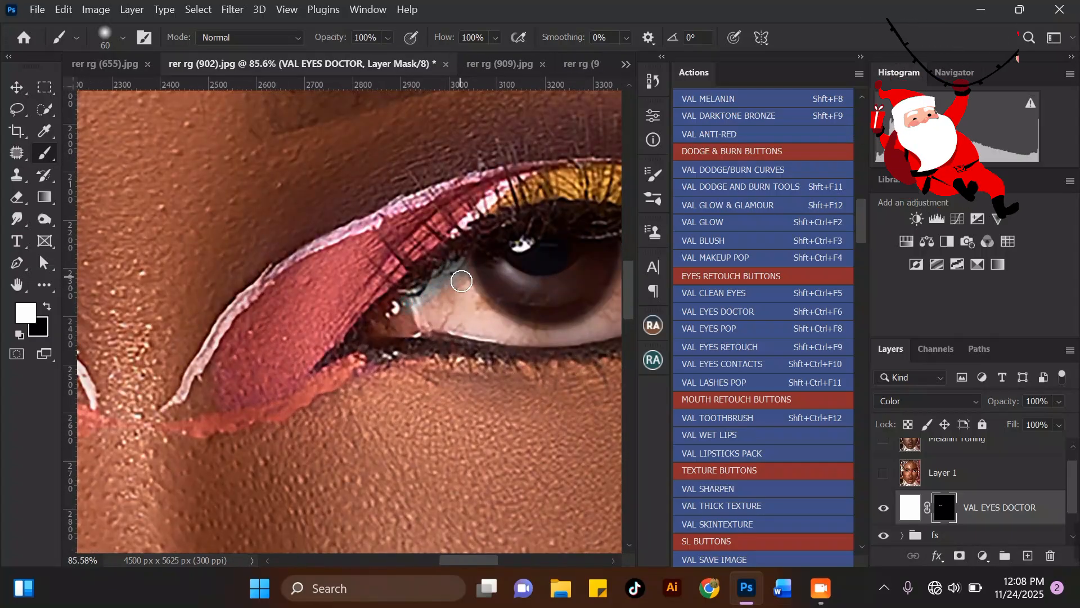
mouse_move(421, 309)
mouse_down()
mouse_move(440, 297)
mouse_move(464, 310)
mouse_up()
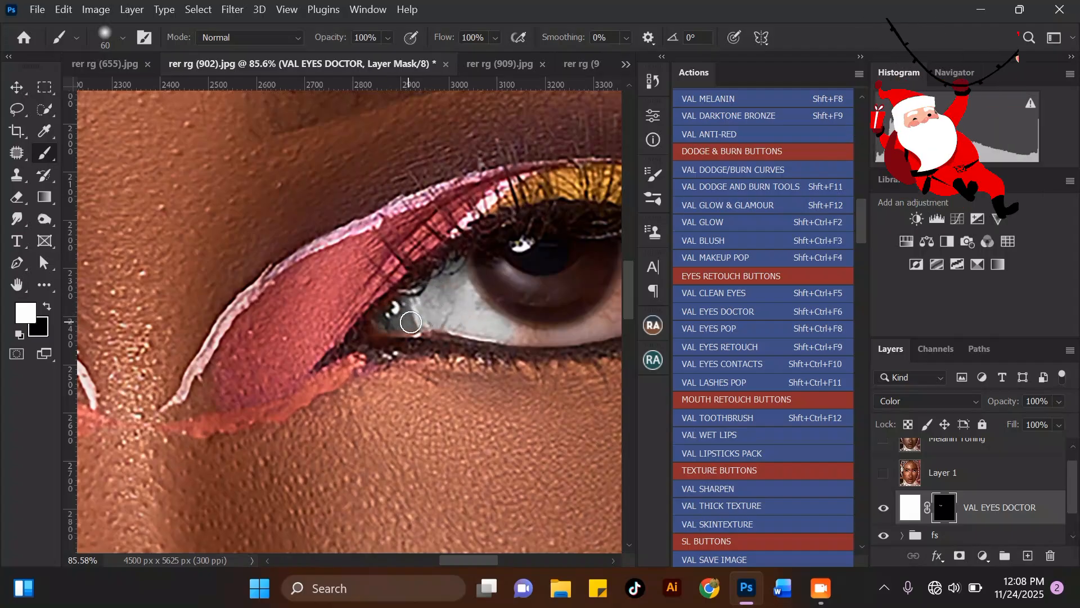
scroll(446, 312, down, 1)
scroll(446, 311, up, 2)
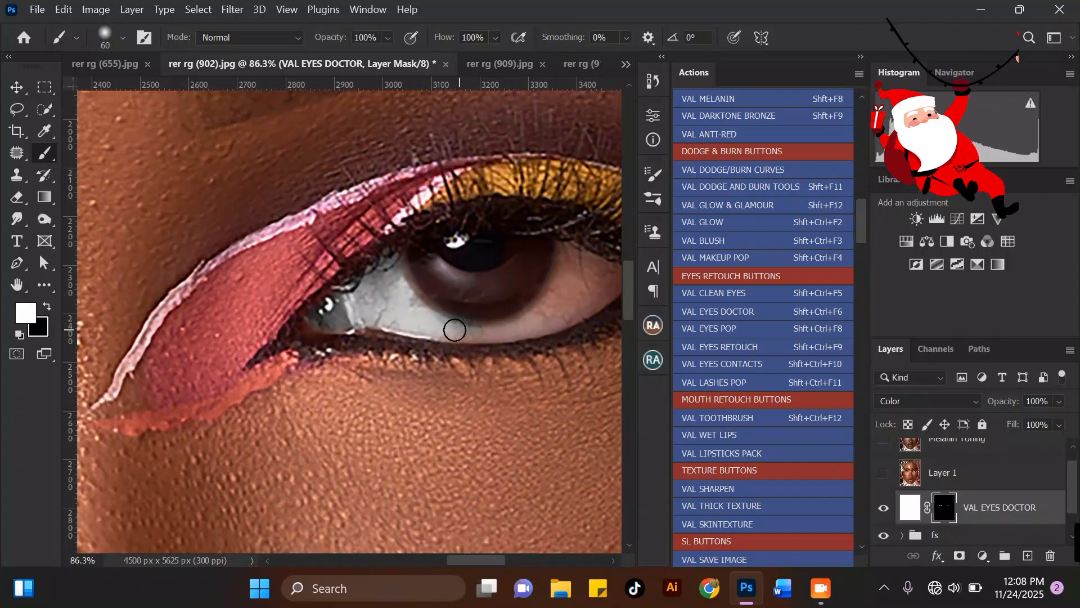
drag(539, 312, 564, 264)
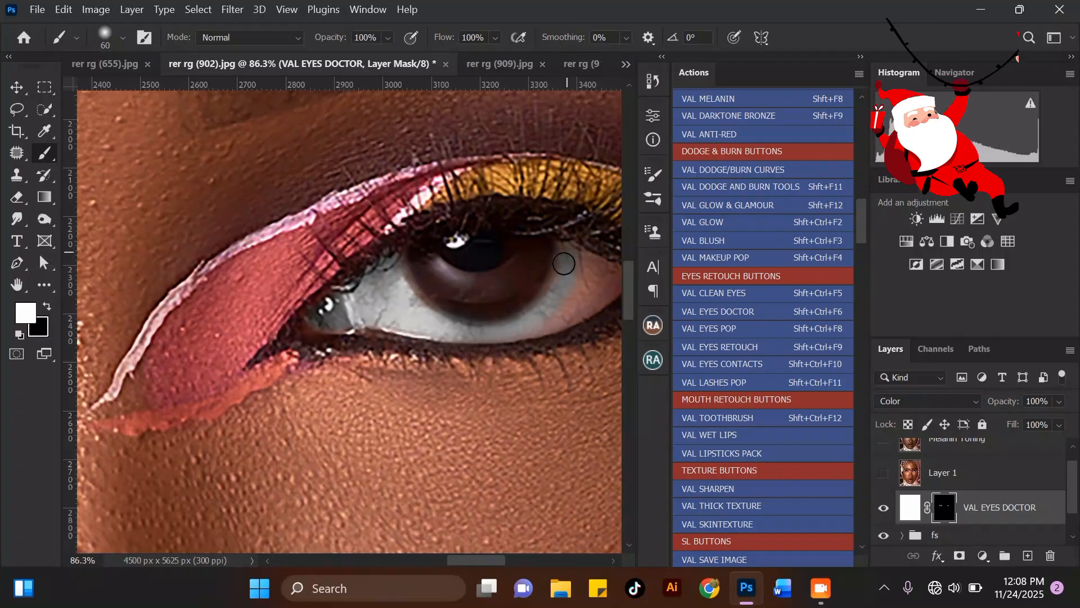
scroll(484, 298, right, 2)
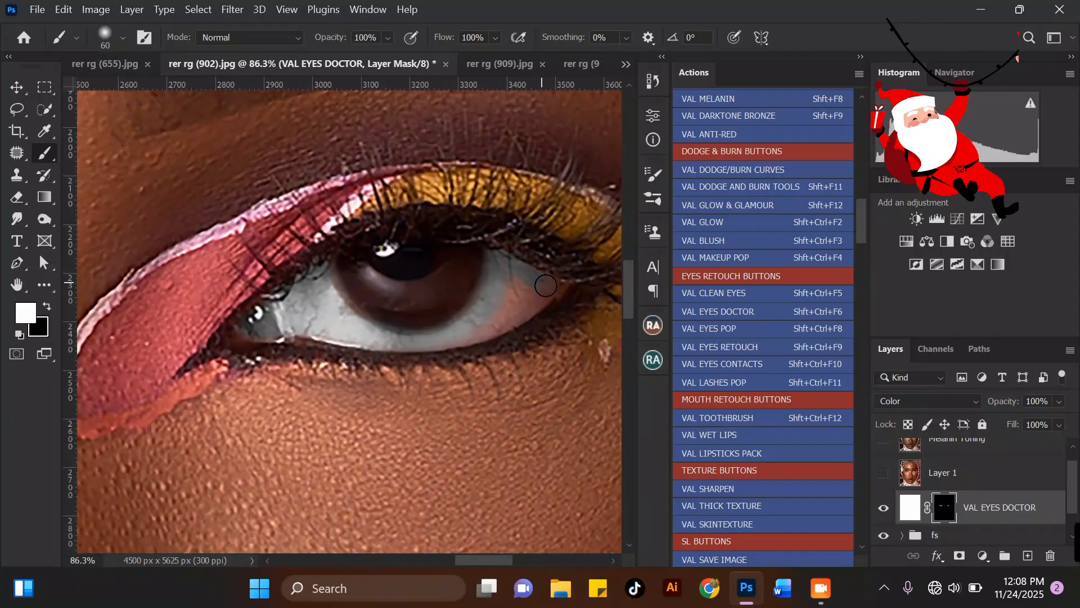
mouse_move(524, 308)
mouse_down()
mouse_move(470, 334)
mouse_move(518, 280)
mouse_move(553, 288)
mouse_up()
Step: Duplicate the VAL EYES DOCTOR layer and set the copy's blend mode to Soft Light
scroll(452, 317, down, 8)
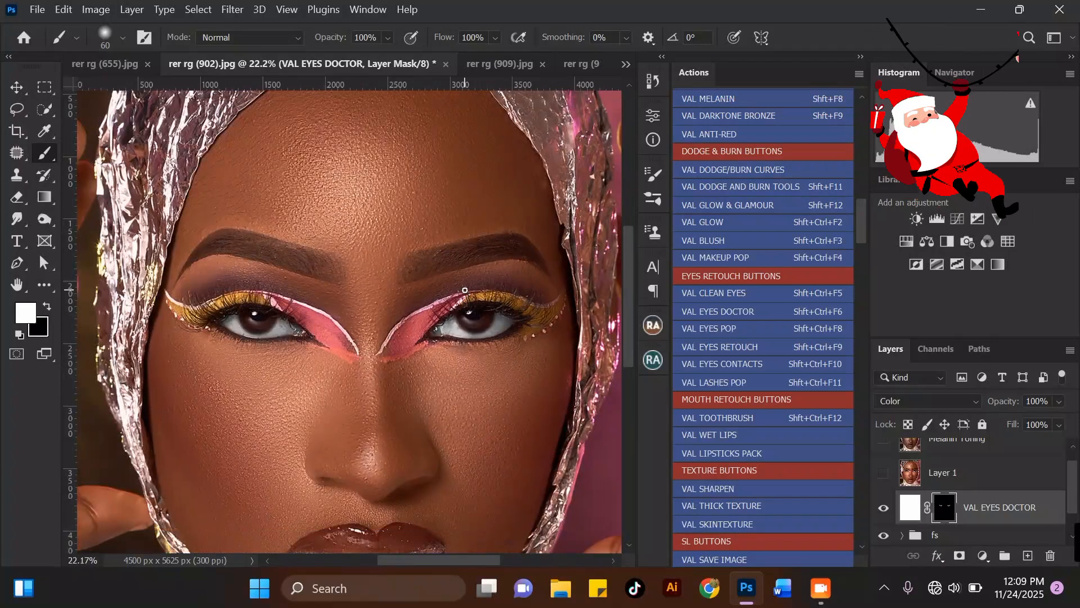
scroll(439, 361, up, 3)
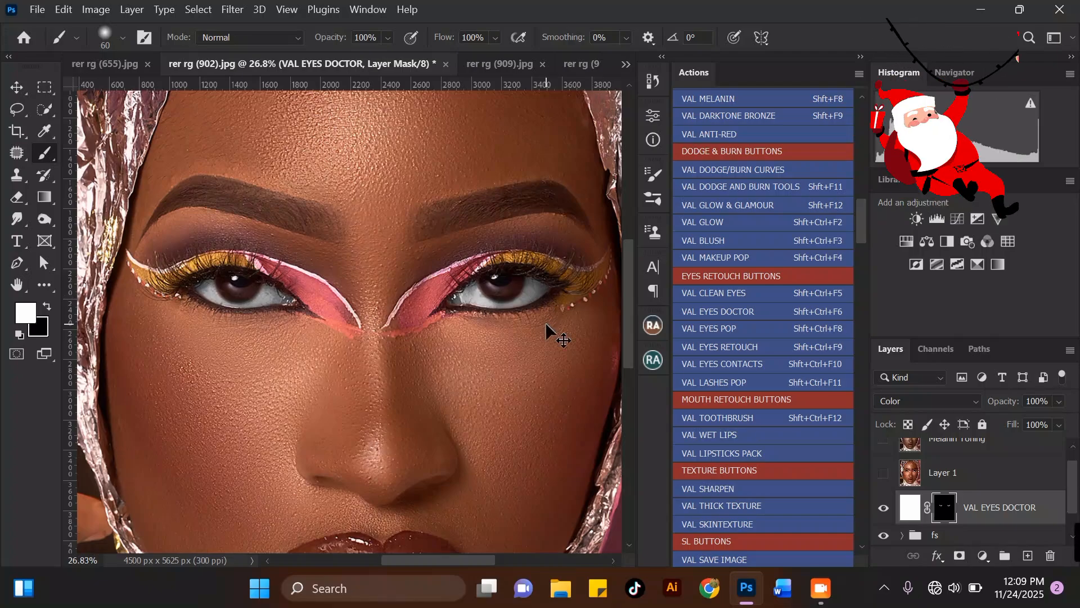
key(ctrl+j)
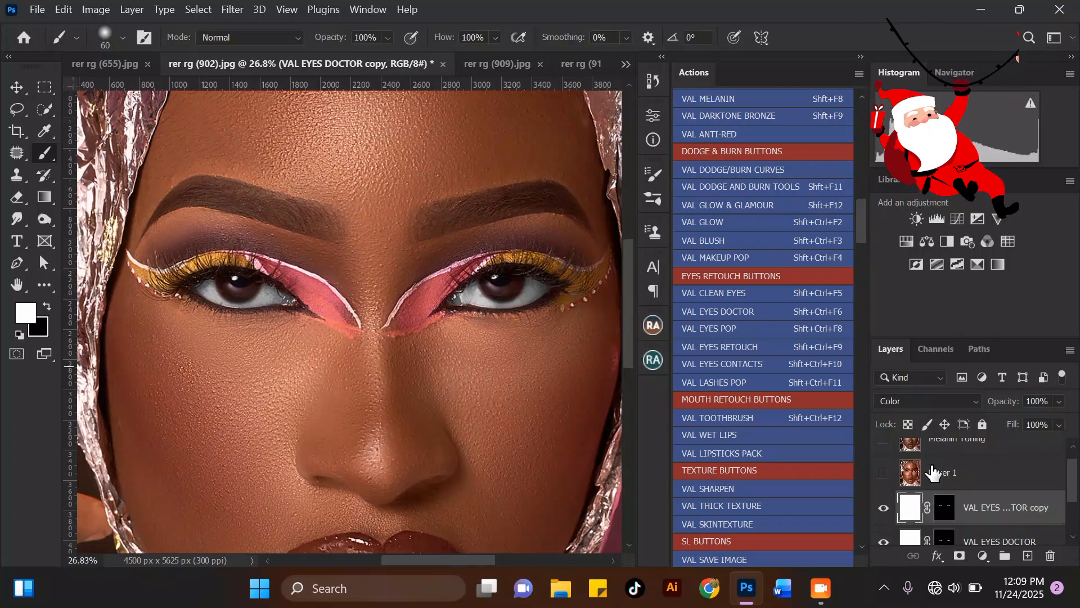
click(931, 401)
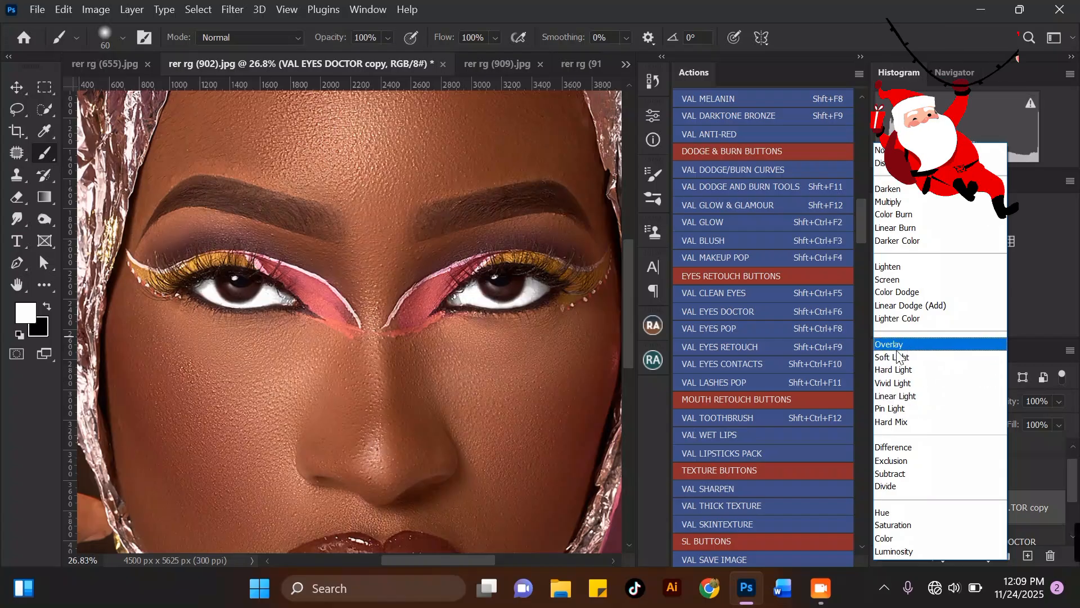
click(900, 359)
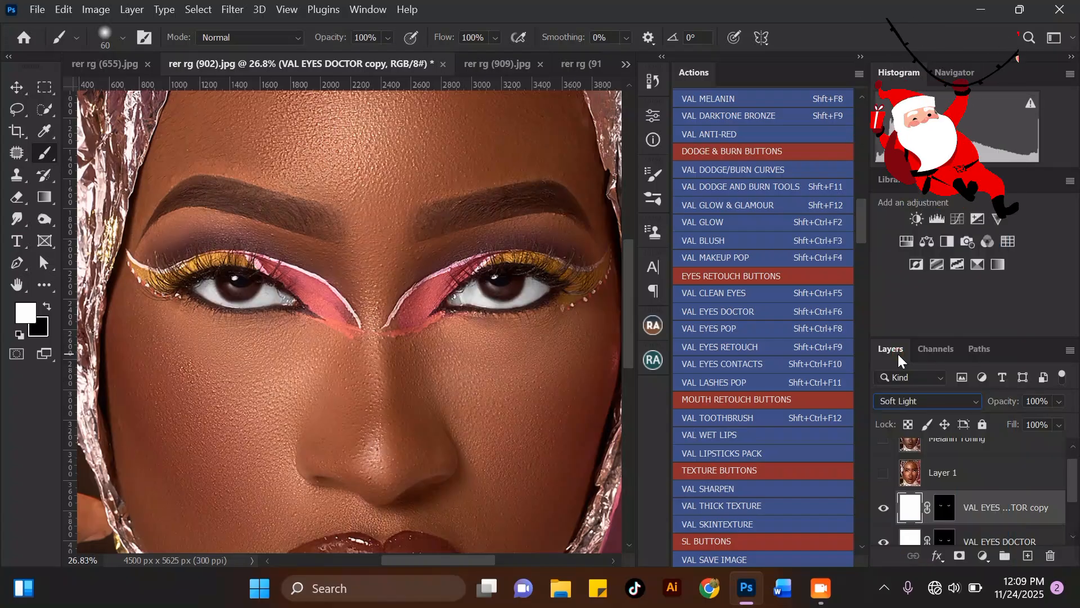
Step: Reduce the opacity of the VAL EYES DOCTOR copy layer to 60%
scroll(453, 272, down, 2)
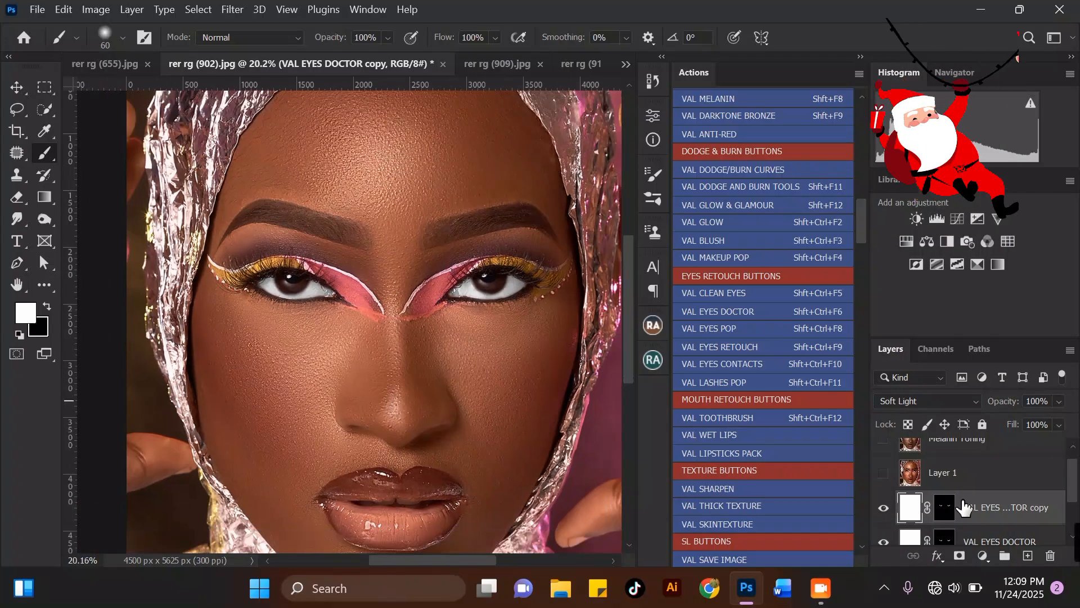
drag(1074, 470, 1074, 475)
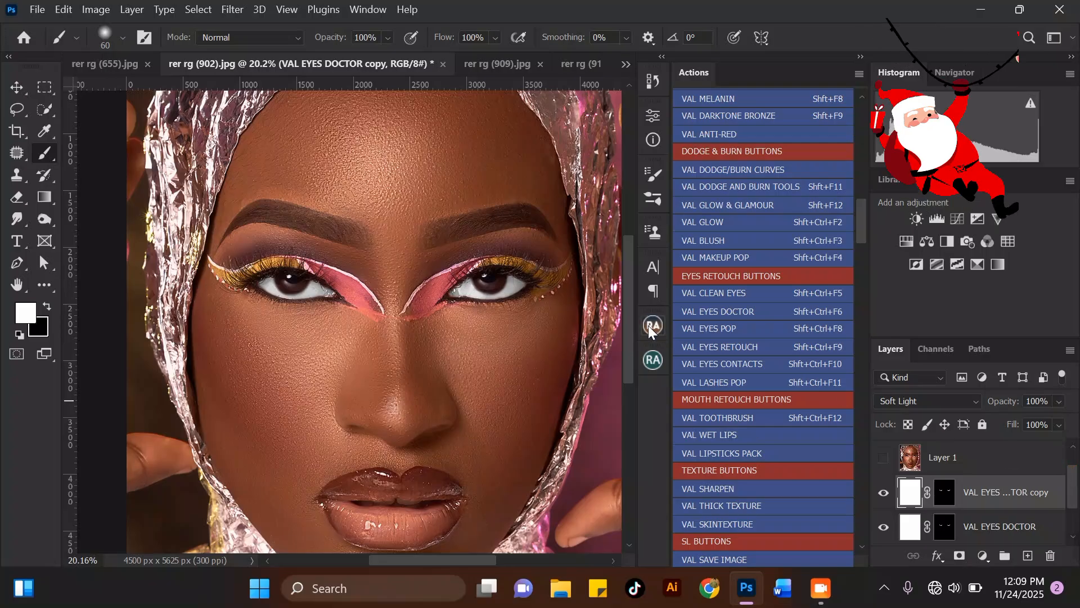
click(1059, 402)
Step: Lower the original VAL EYES DOCTOR layer's opacity to 49%, check the eyes against the whole face, and select the copy layer
click(1041, 526)
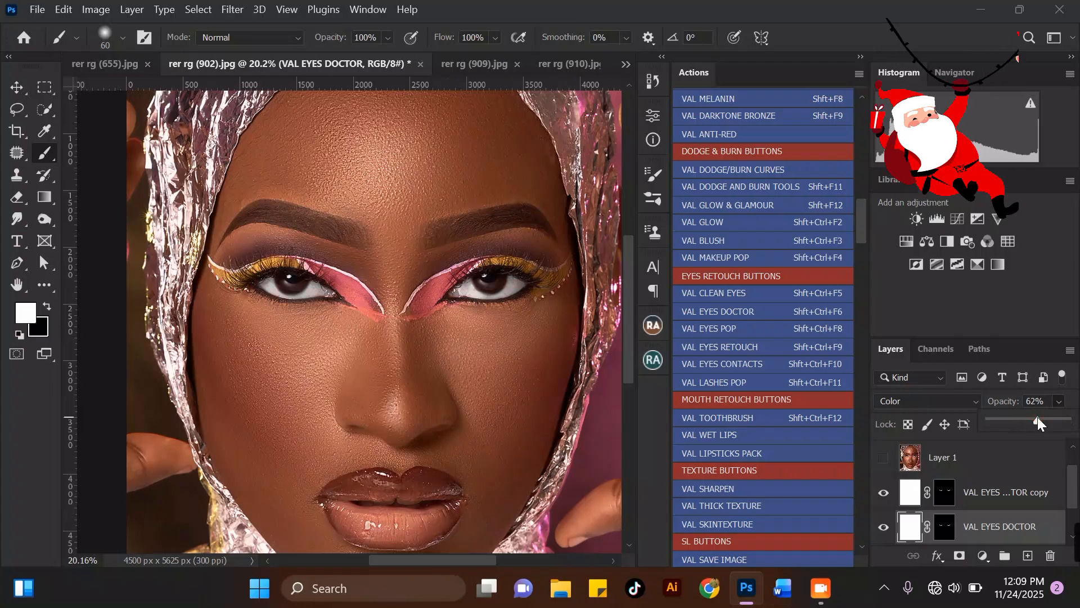
drag(1038, 417, 1033, 418)
scroll(463, 237, down, 5)
scroll(423, 303, up, 5)
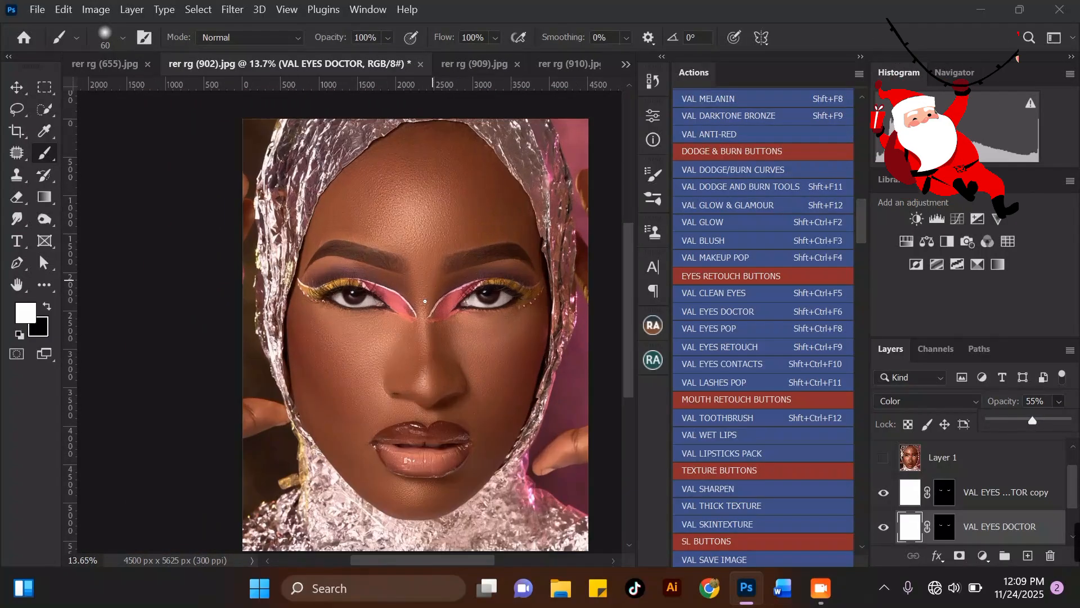
drag(1023, 417, 1028, 417)
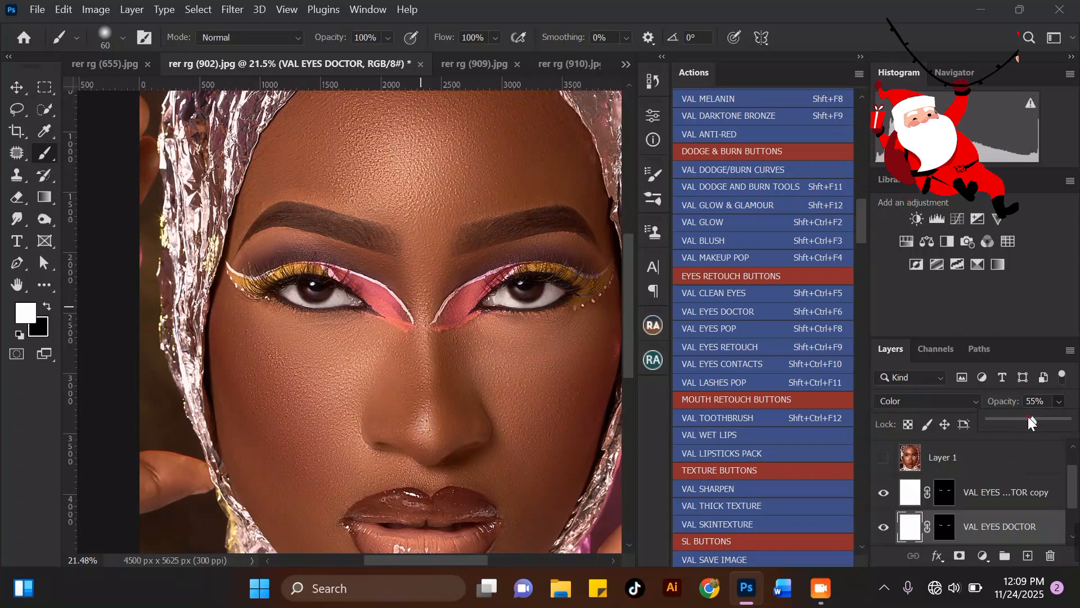
scroll(577, 263, down, 2)
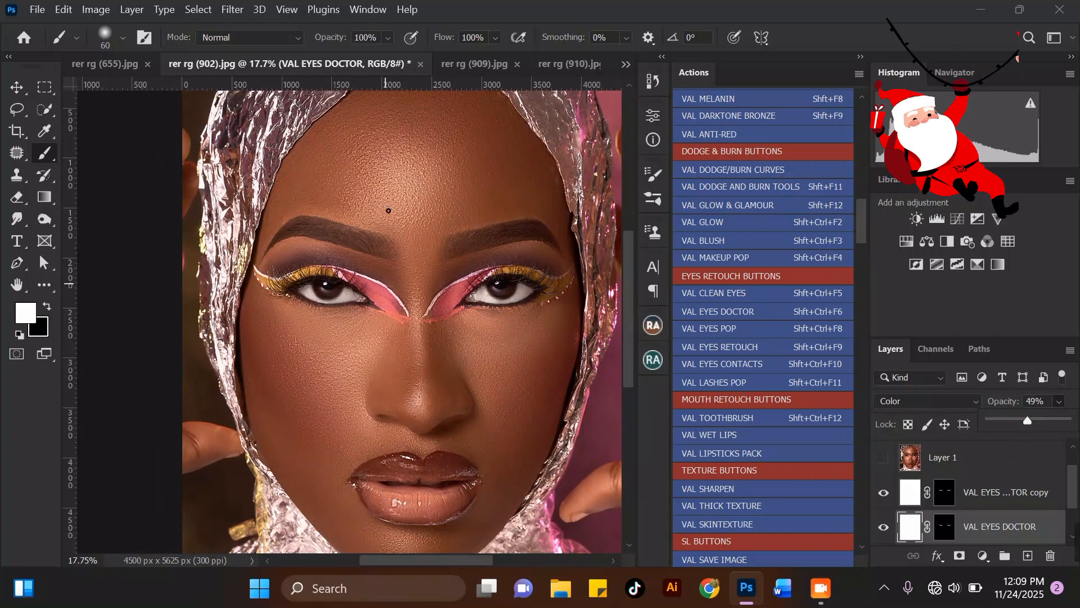
scroll(388, 212, down, 1)
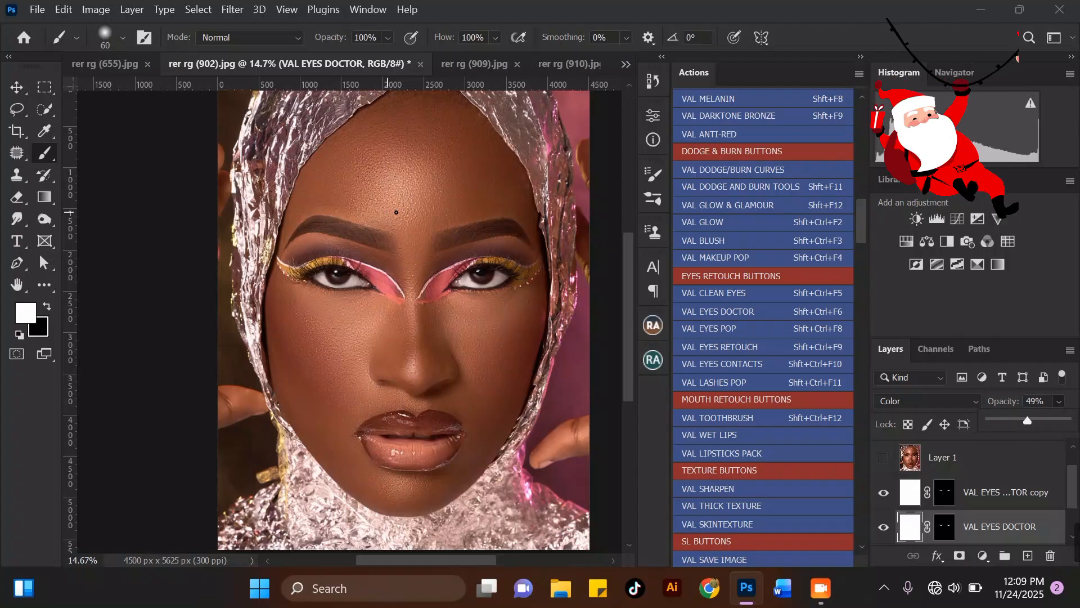
scroll(396, 212, up, 1)
scroll(435, 297, up, 3)
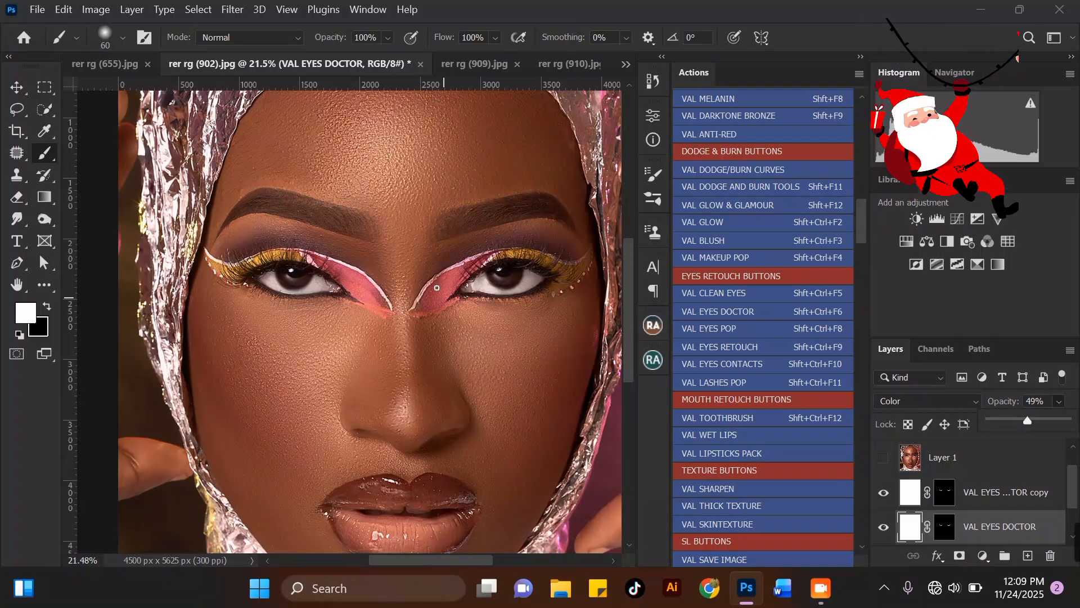
click(1004, 492)
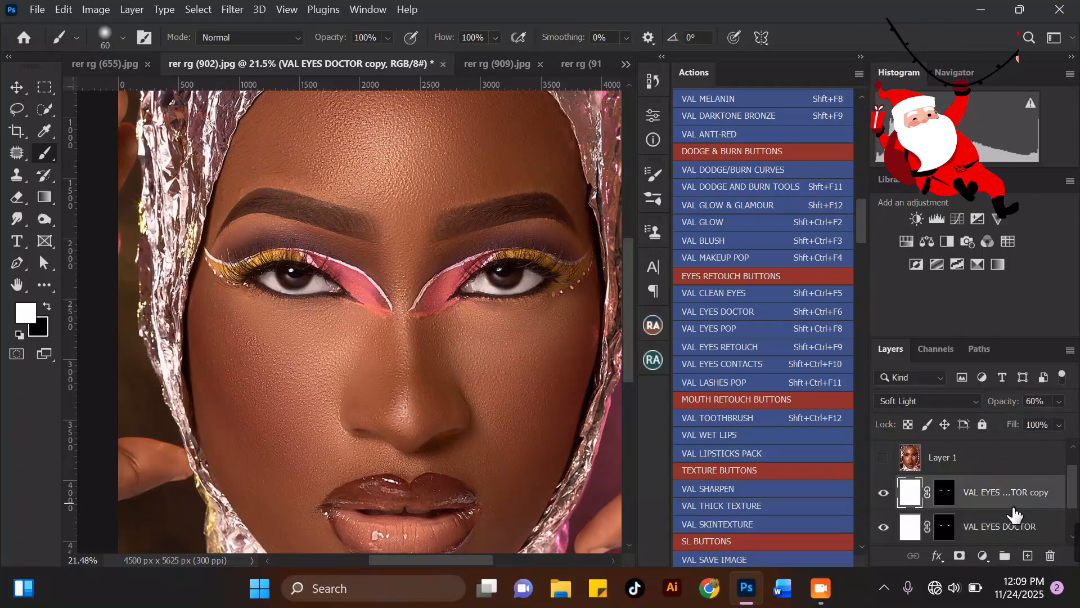
Step: Add a Color Balance adjustment with midtones at Cyan-Red +14 and Magenta-Green -29, and invert its mask to black
click(984, 556)
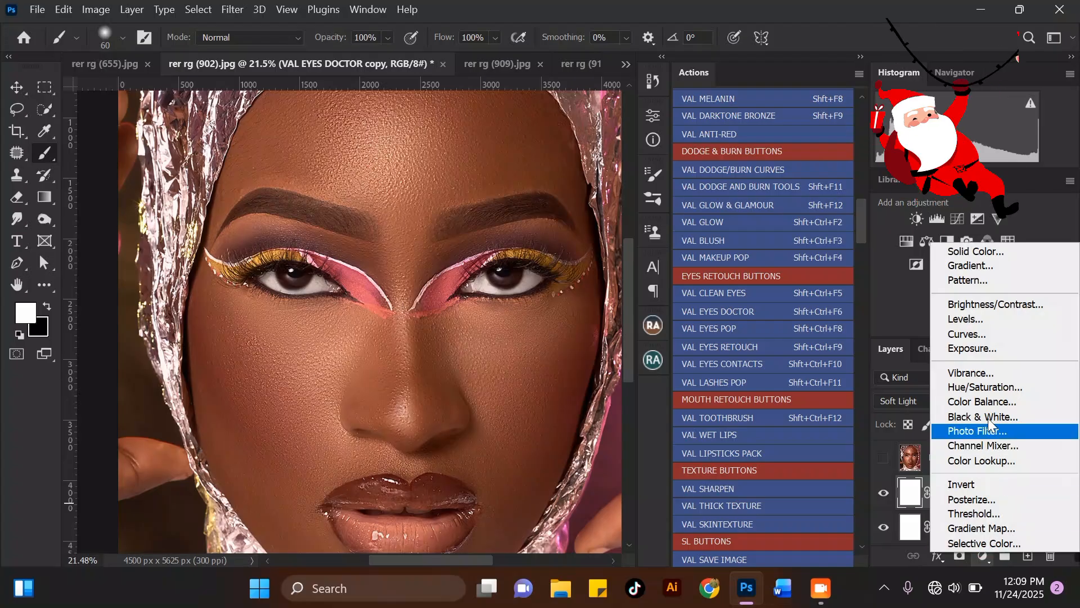
click(987, 404)
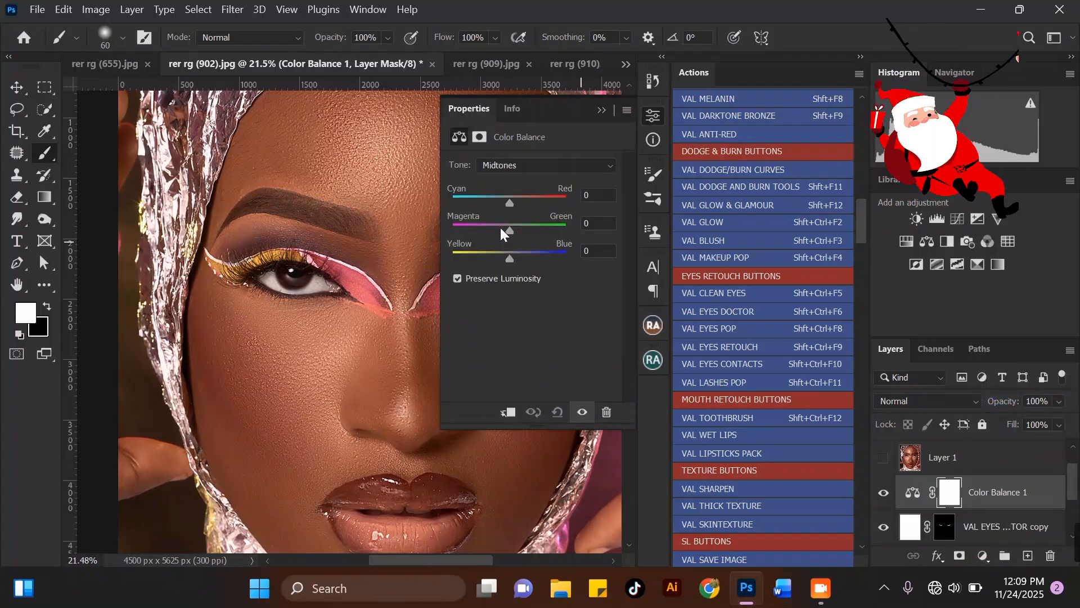
drag(511, 203, 518, 204)
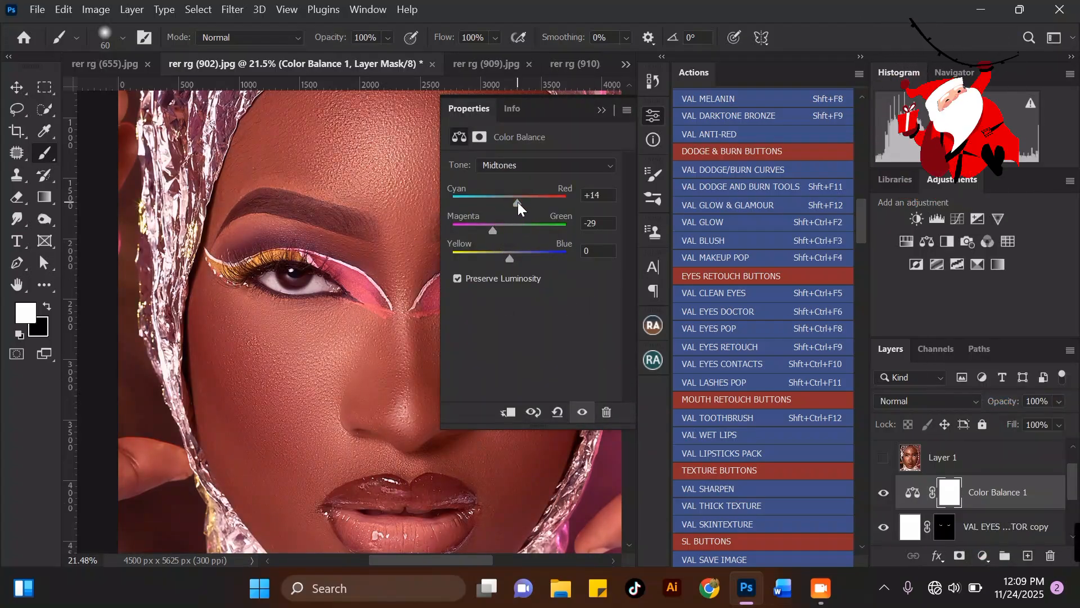
click(601, 110)
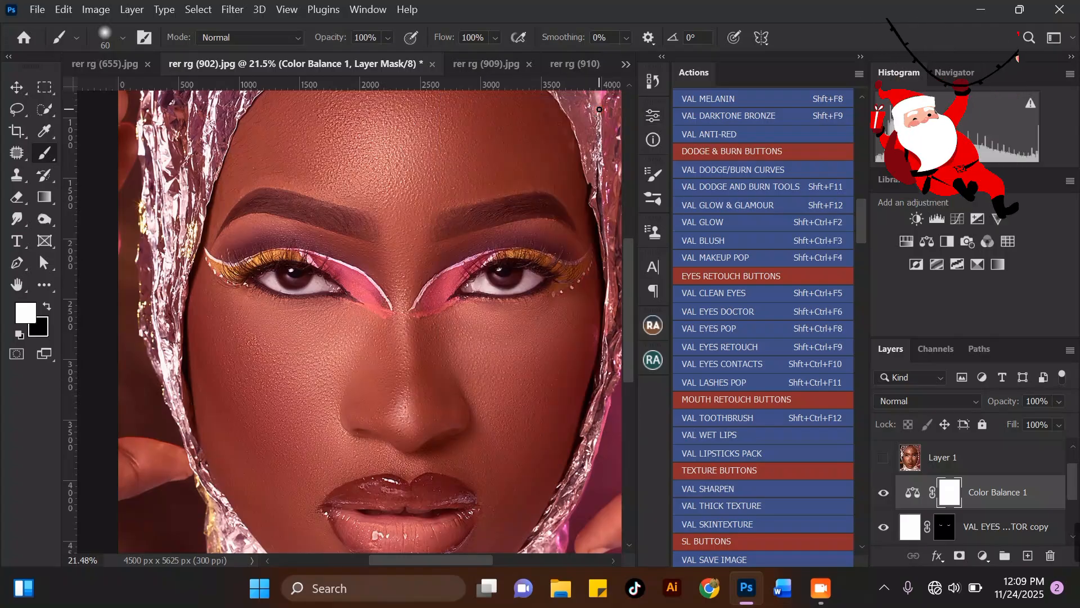
key(ctrl+i)
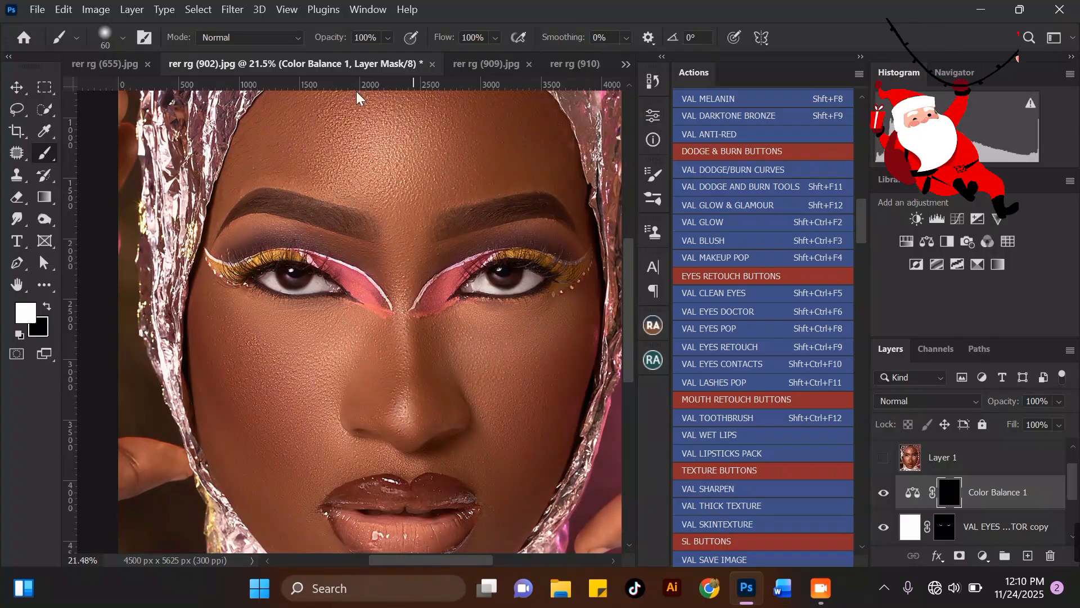
Step: Paint white on the Color Balance 1 mask over the pink inner eyeshadow of both eyes with a 150 px brush
key(bracketright)
alt+scroll(349, 273, up, 5)
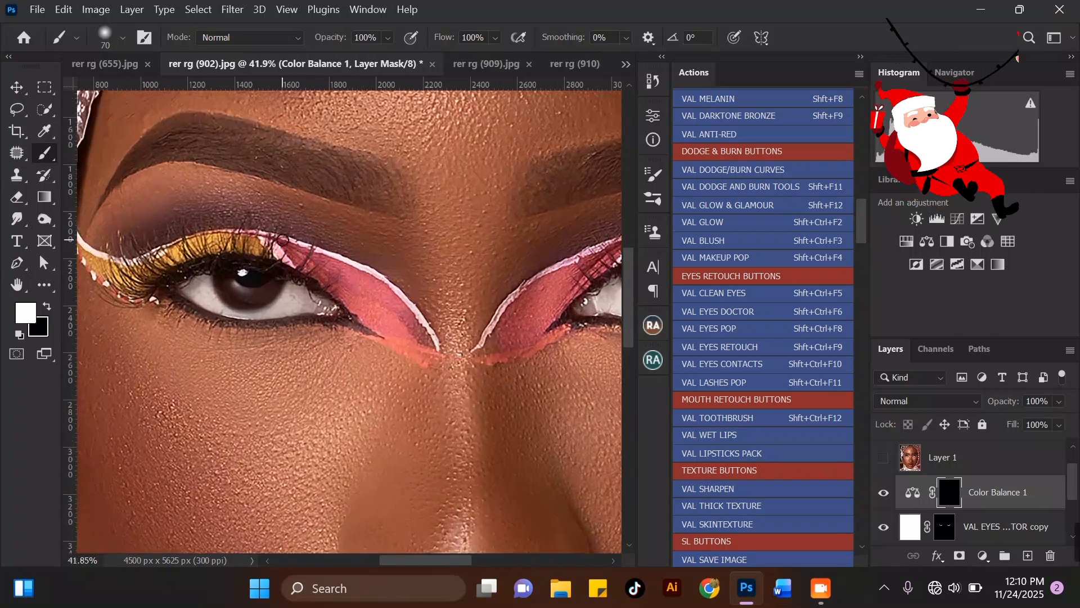
key(bracketright)
key(bracketright)
key(bracketright)
mouse_move(322, 267)
mouse_down()
mouse_move(410, 319)
mouse_move(362, 316)
mouse_up()
mouse_move(582, 269)
mouse_down()
mouse_move(532, 278)
mouse_move(479, 324)
mouse_move(572, 251)
mouse_move(461, 315)
mouse_move(477, 342)
mouse_up()
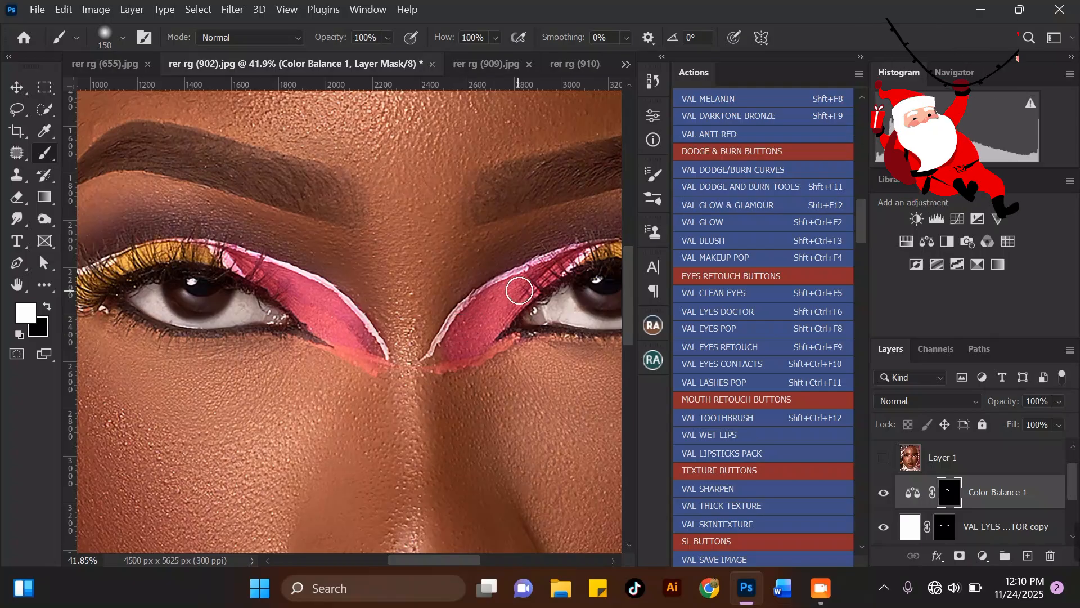
scroll(436, 298, down, 3)
scroll(438, 274, down, 2)
scroll(394, 263, up, 3)
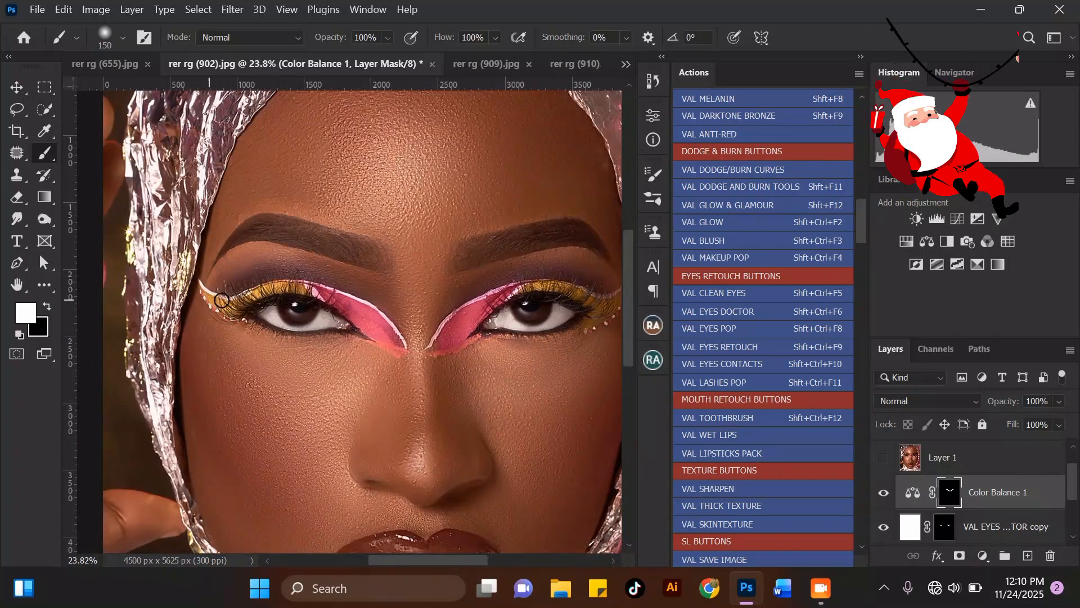
Step: Add a second Color Balance adjustment with midtones at Cyan-Red +4, Magenta-Green +4 and Yellow-Blue -24
click(983, 555)
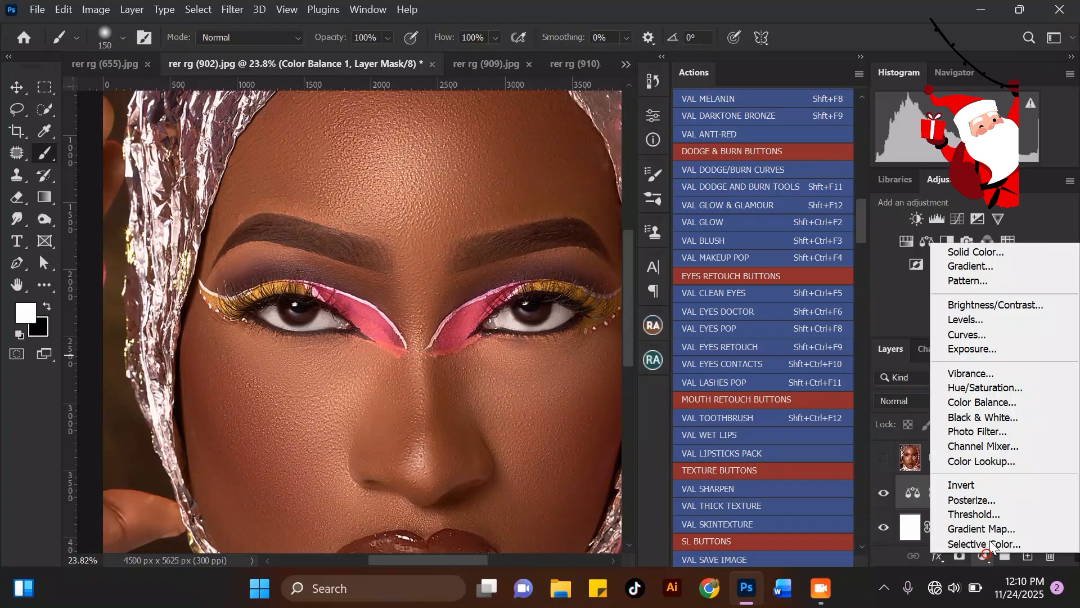
click(995, 404)
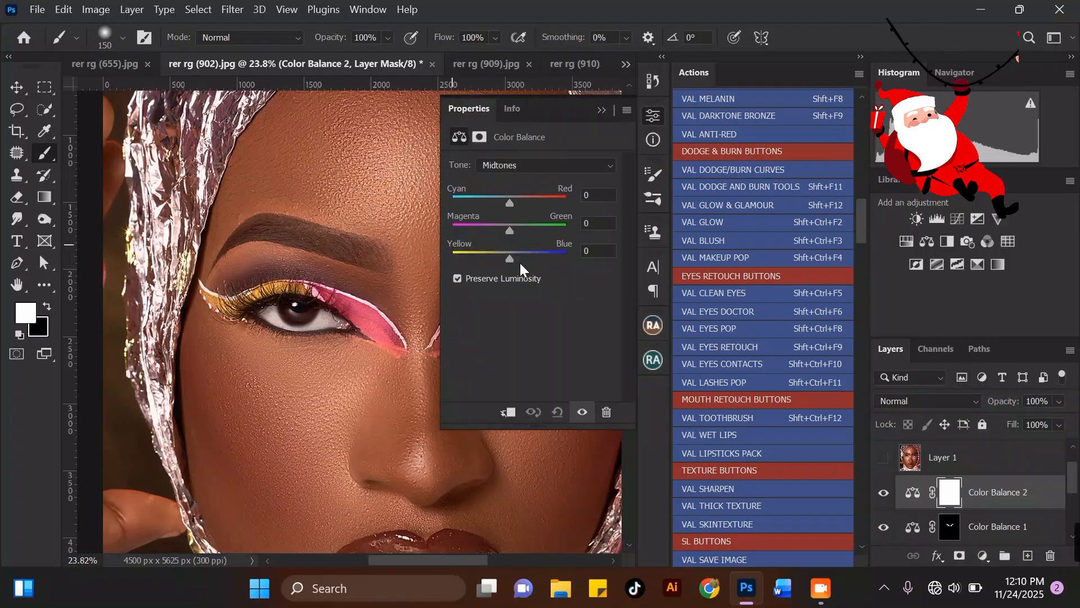
drag(506, 261, 495, 256)
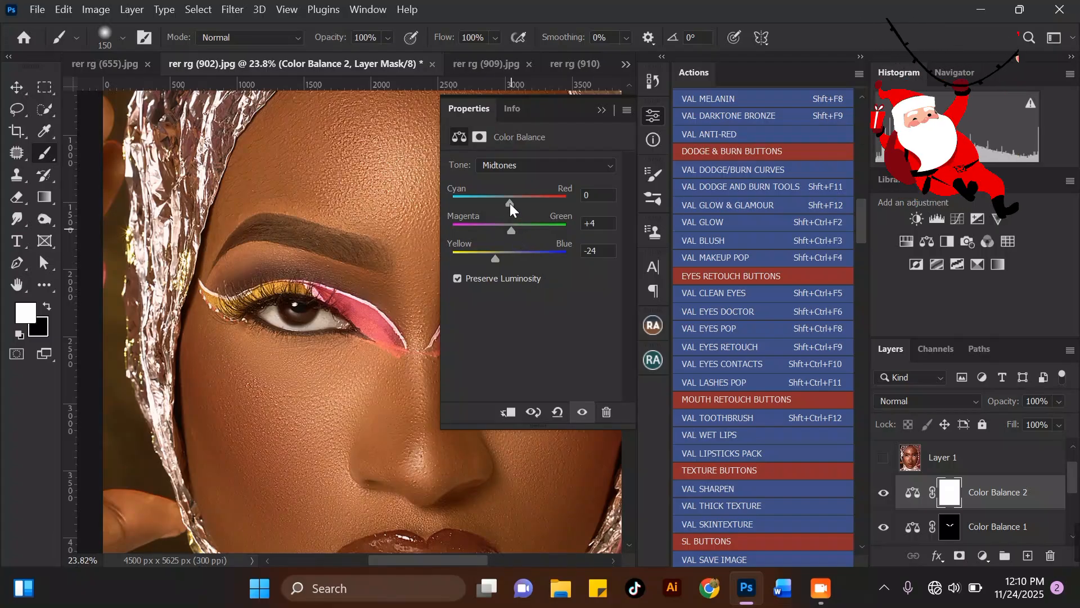
drag(510, 203, 511, 201)
click(602, 110)
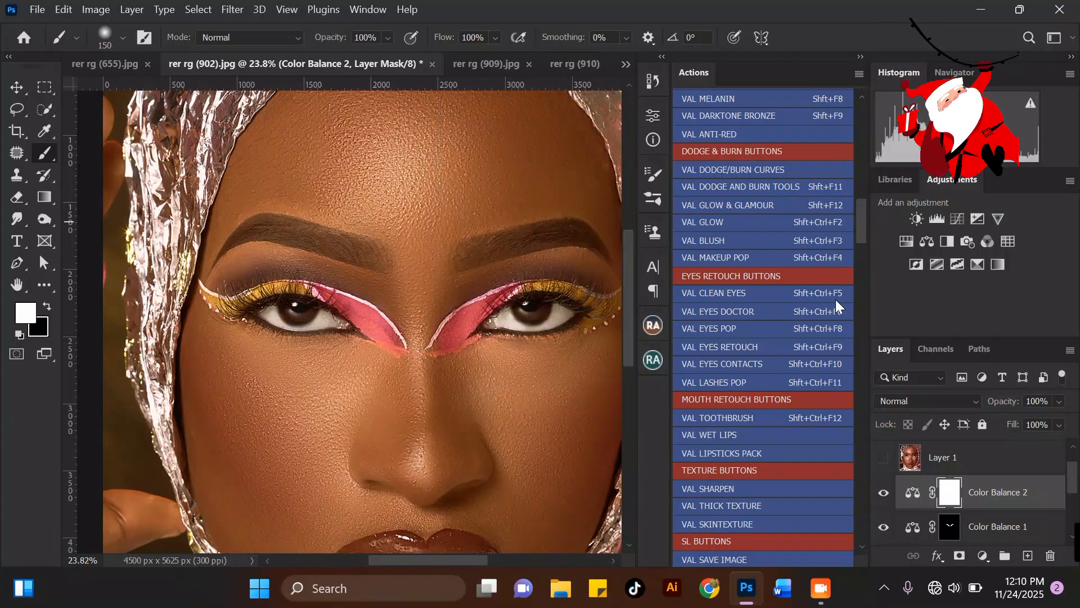
Step: Add a Vibrance adjustment with Vibrance at +69 and Saturation raised slightly
click(983, 556)
click(984, 378)
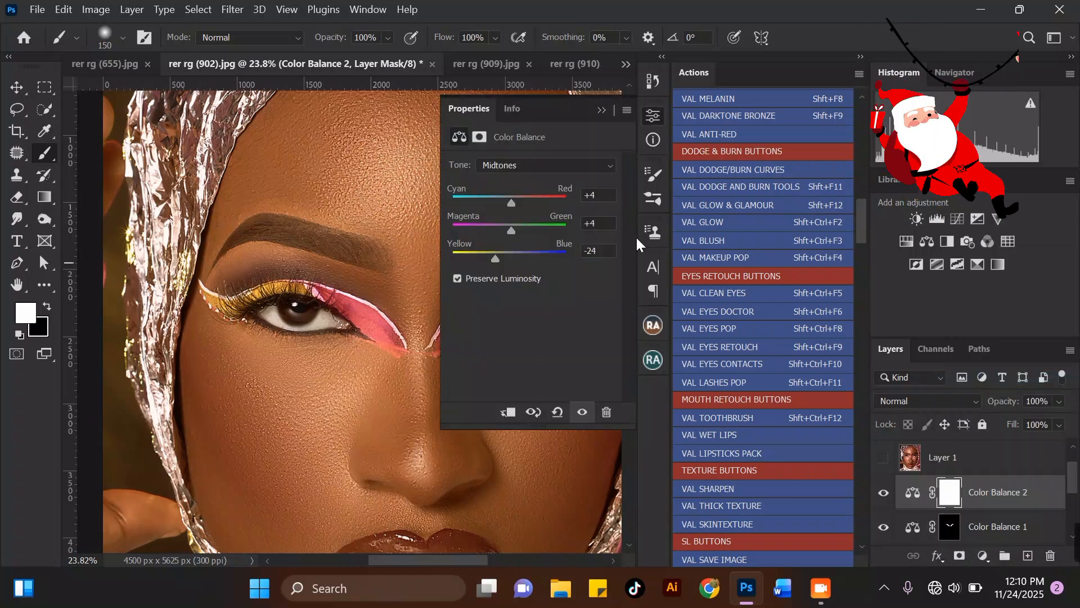
drag(532, 179, 586, 180)
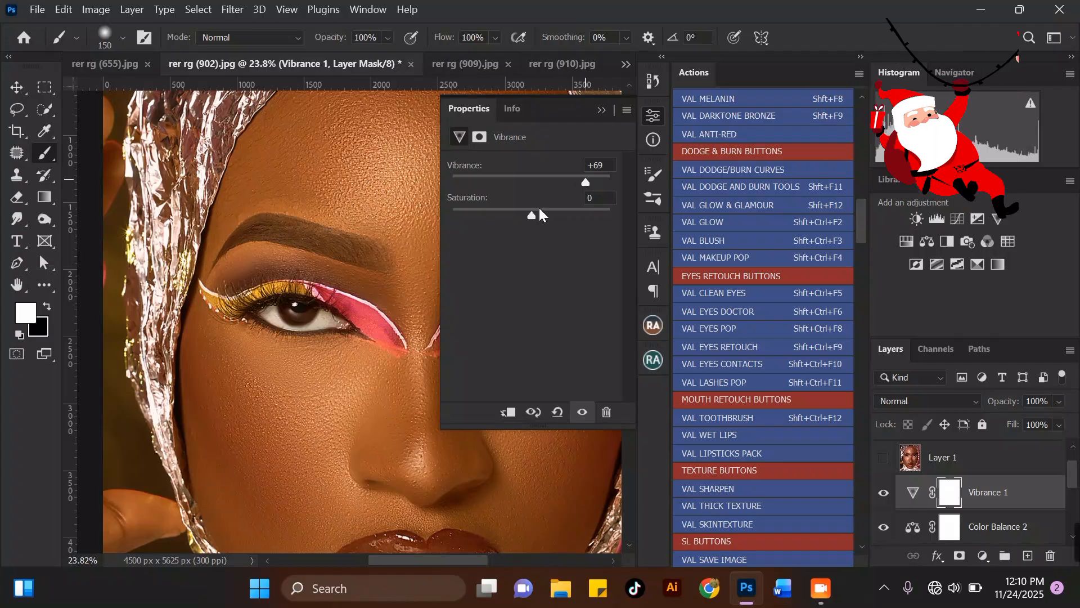
mouse_move(532, 215)
mouse_down()
mouse_move(551, 212)
mouse_move(534, 216)
mouse_up()
click(600, 111)
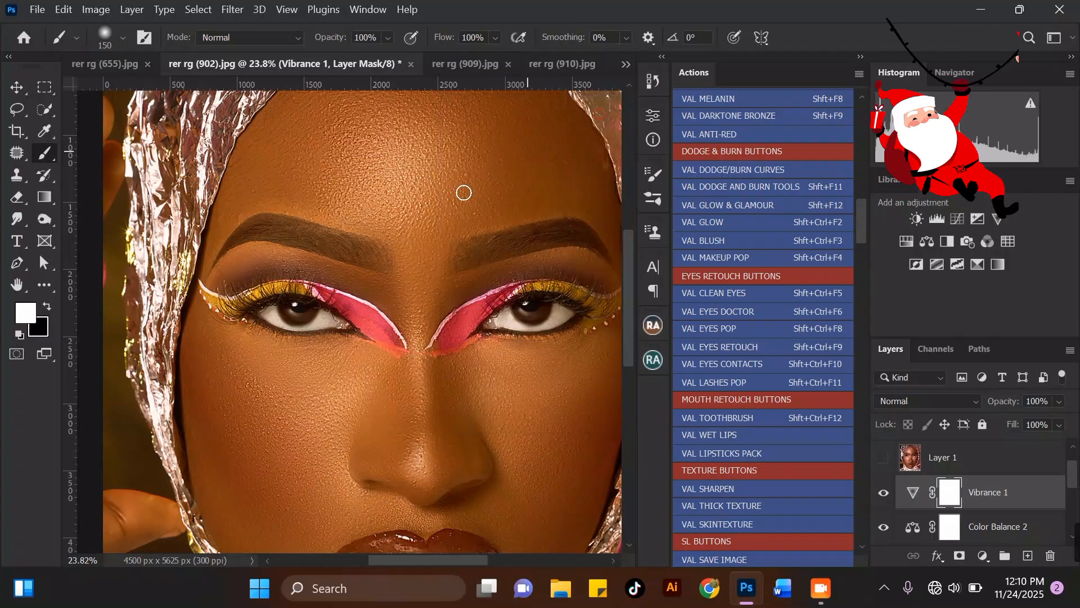
Step: Group the Vibrance 1 and Color Balance 2 layers and give the group a black mask
scroll(386, 251, down, 2)
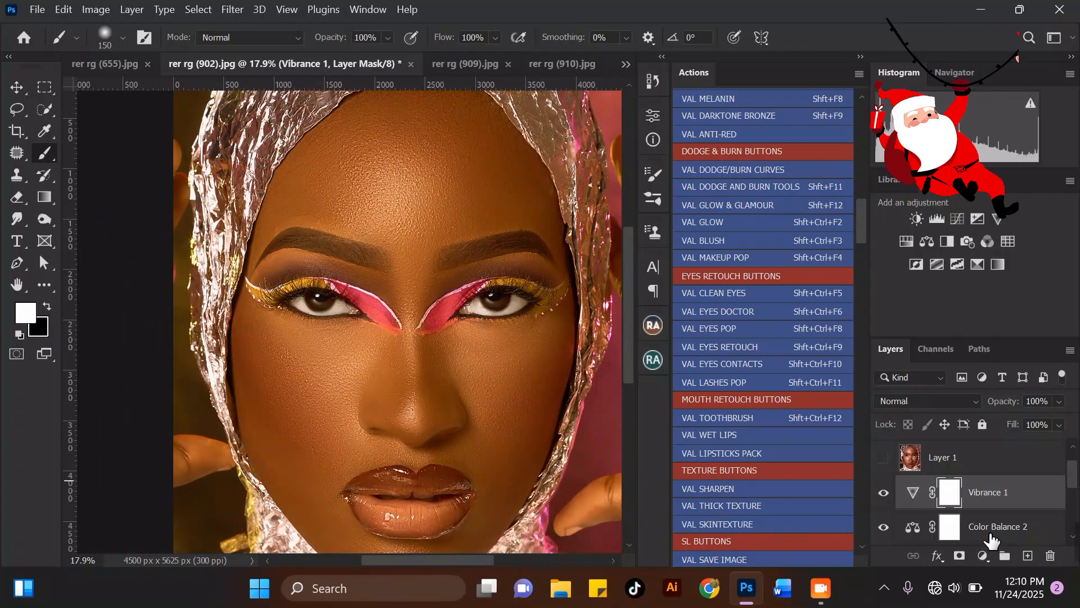
shift+click(1004, 528)
key(ctrl+g)
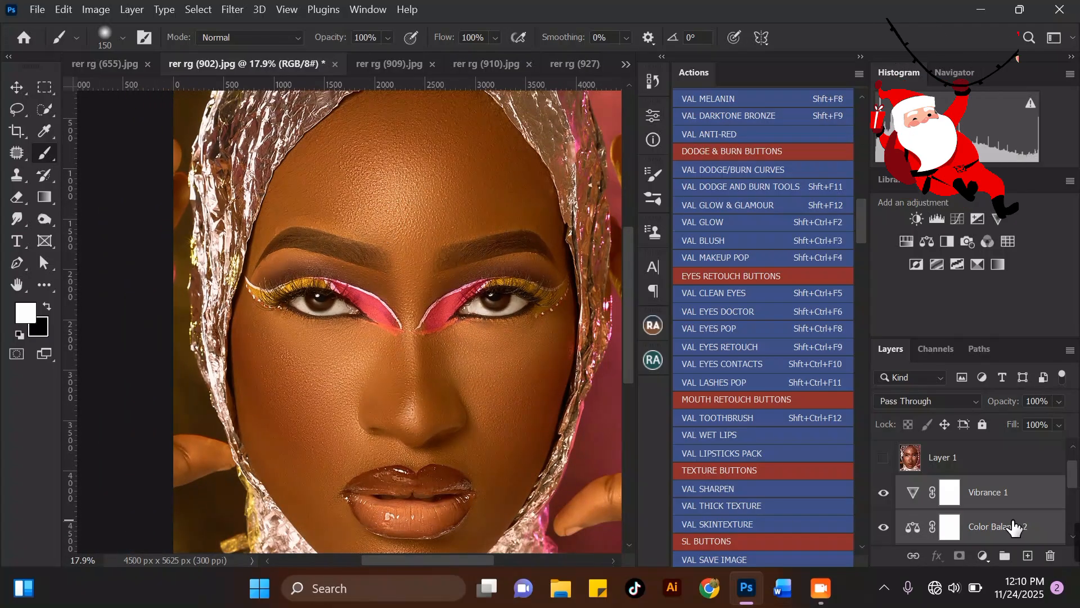
click(961, 557)
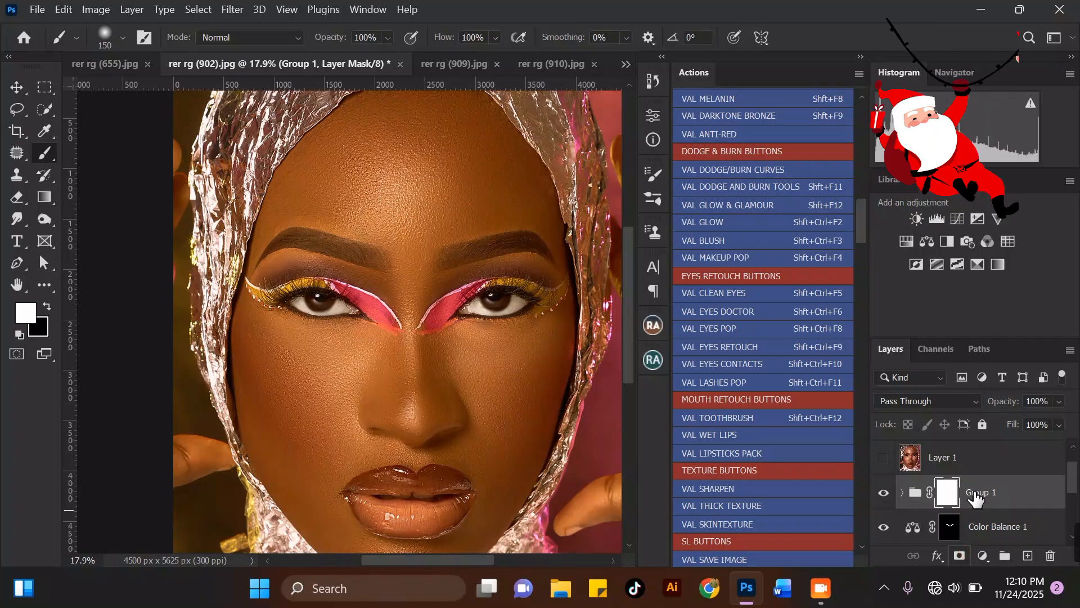
key(ctrl+i)
Step: Paint white on the Group 1 mask over the yellow and pink eyeshadow of the eye on the image's left, using 125–150 px brushes
scroll(233, 287, up, 5)
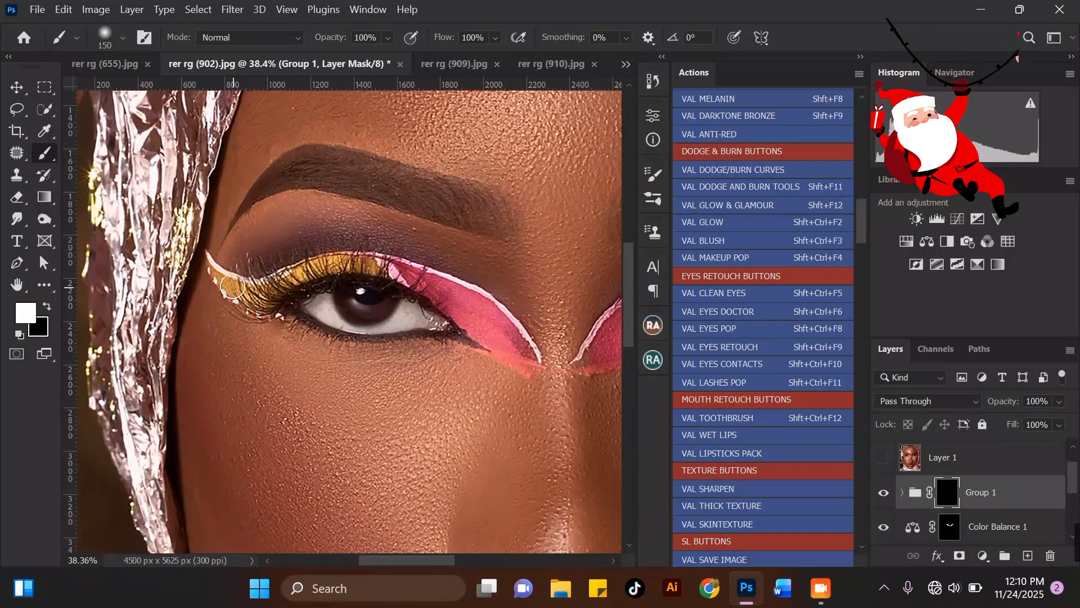
key(bracketright)
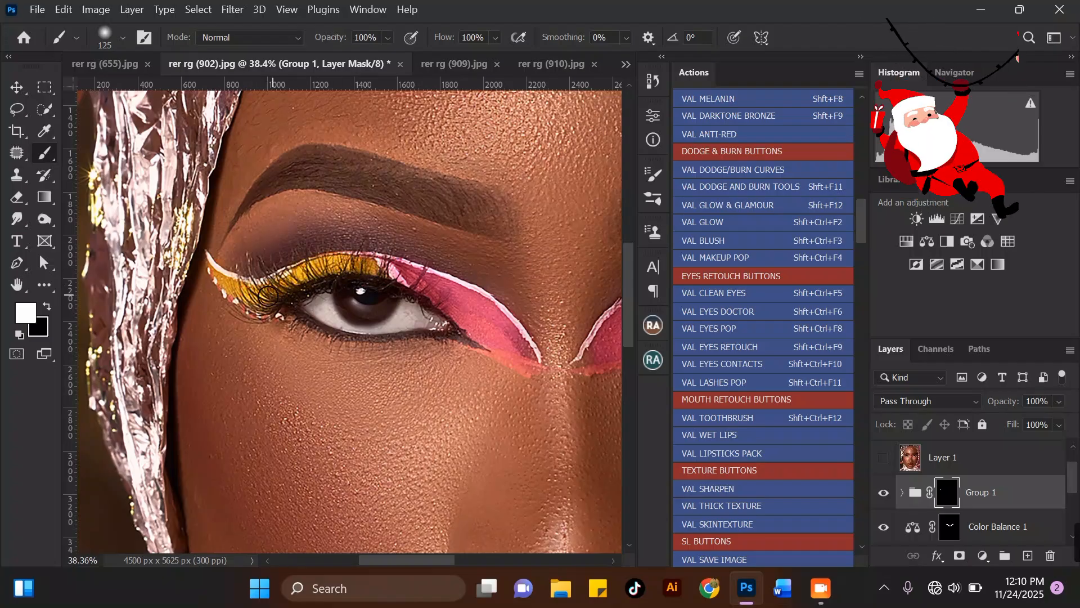
key(bracketright)
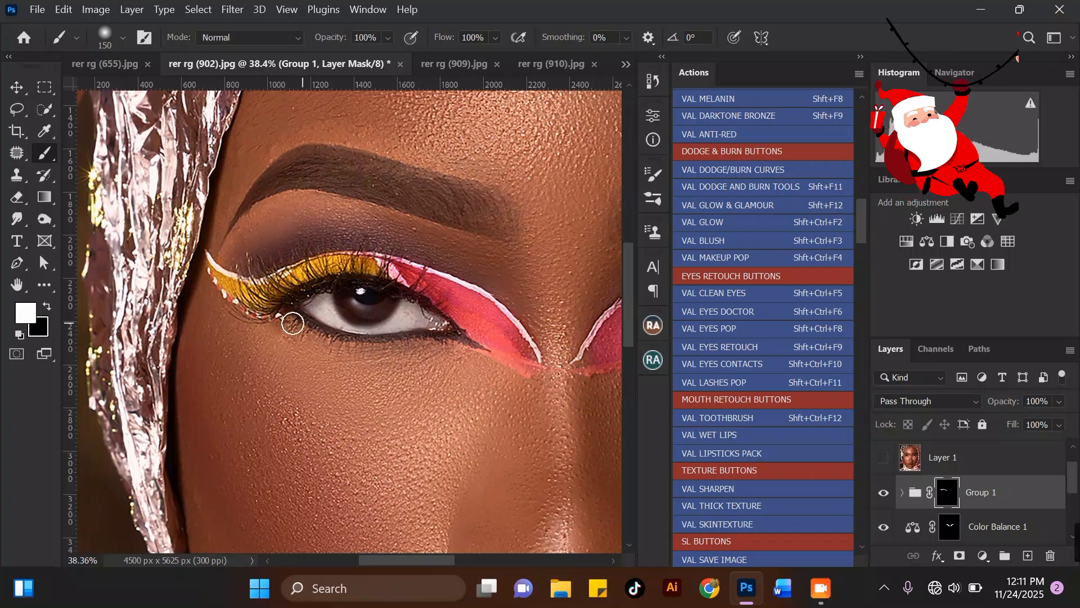
Step: Paint white on the Group 1 mask over the pink and yellow eyeshadow of the eye on the image's right, using 150–175 px brushes
scroll(439, 323, down, 1)
key(bracketright)
drag(517, 329, 507, 348)
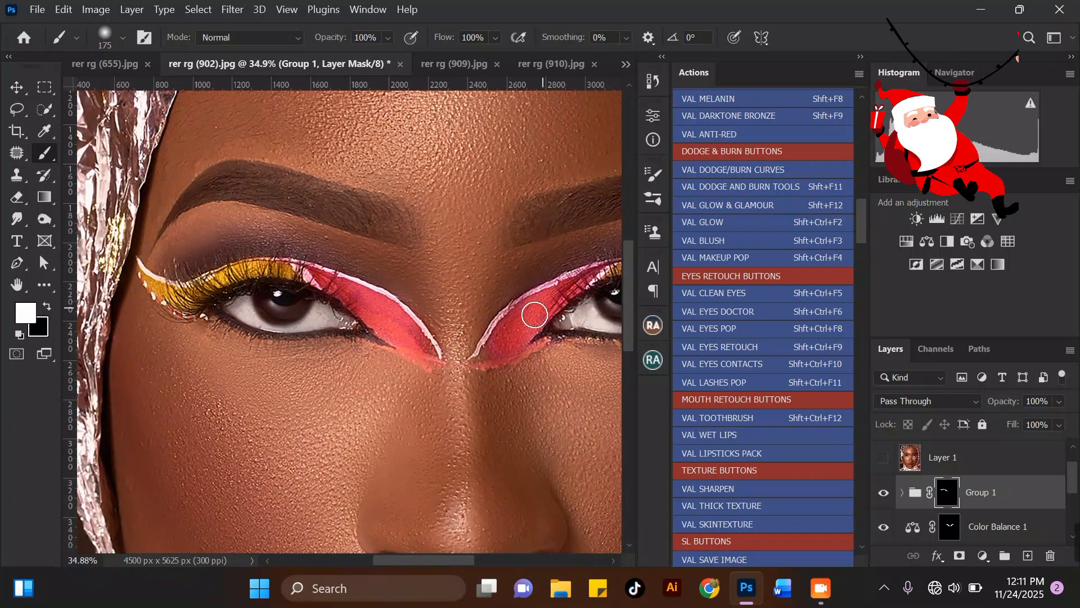
scroll(450, 349, down, 1)
key(bracketleft)
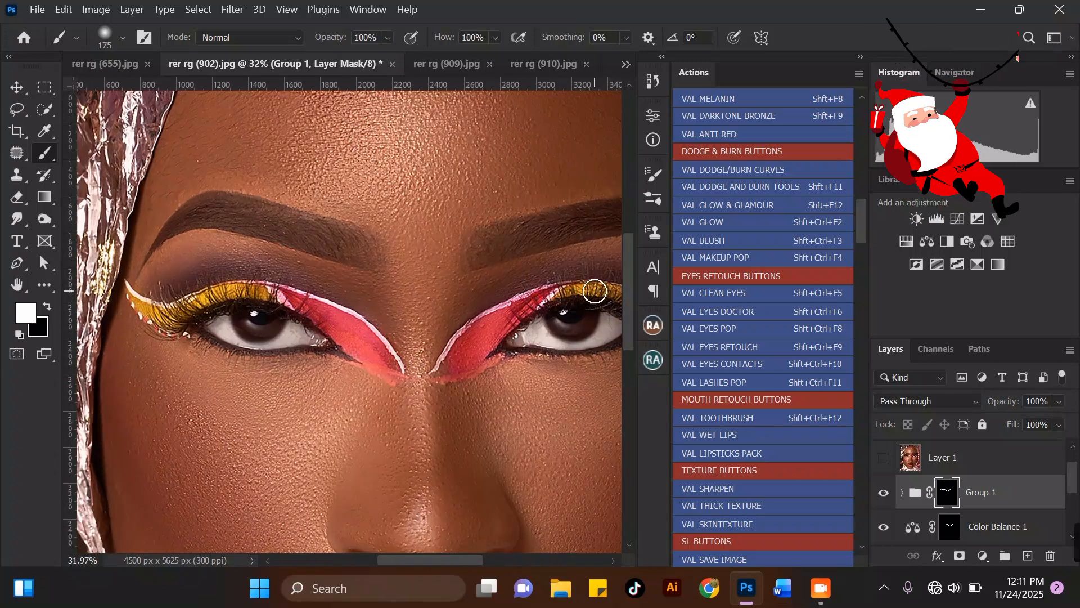
scroll(594, 293, down, 1)
scroll(563, 301, up, 1)
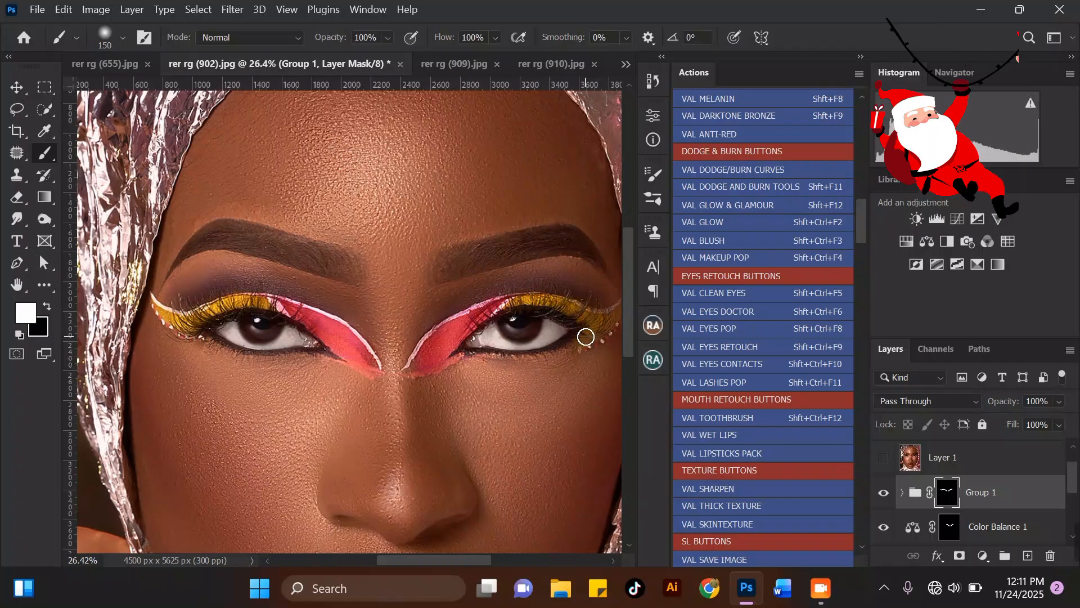
scroll(584, 327, down, 1)
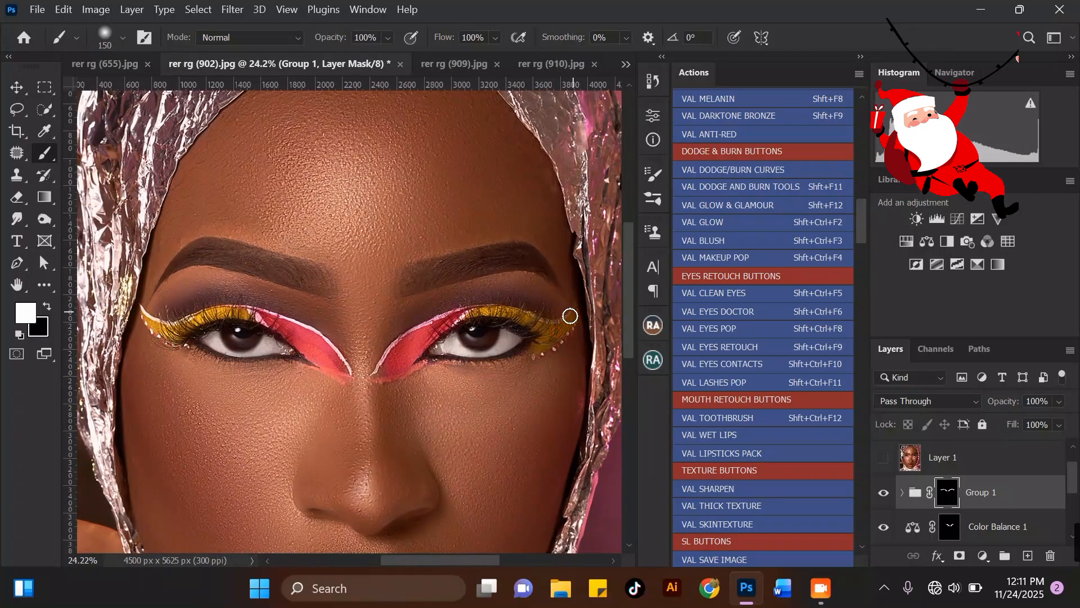
Step: Examine the recoloured eye makeup against the whole portrait and look through the retouching actions
scroll(476, 294, down, 2)
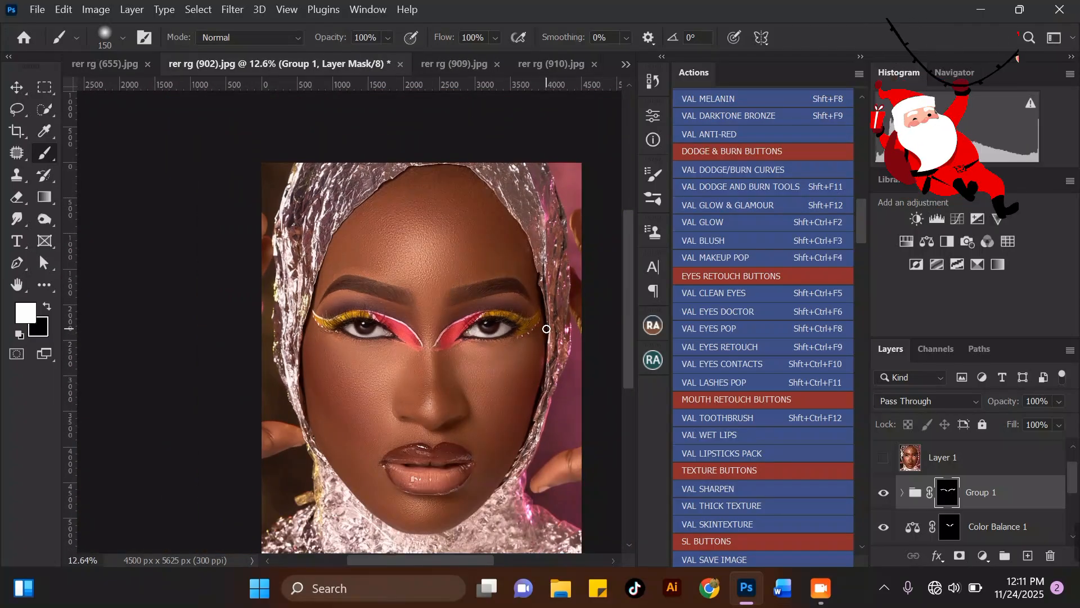
scroll(538, 346, up, 2)
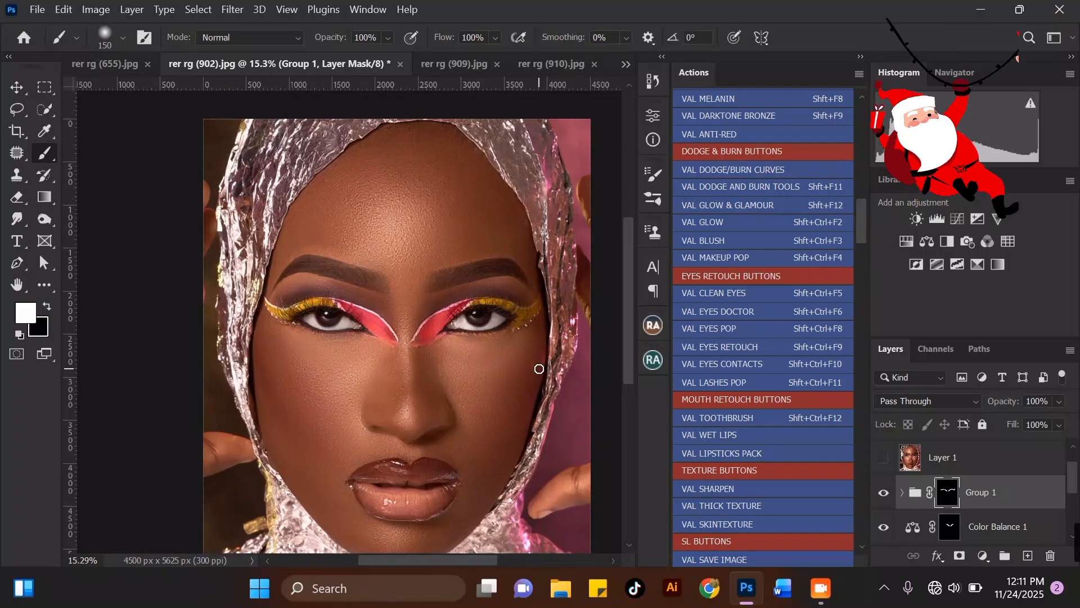
scroll(537, 360, down, 2)
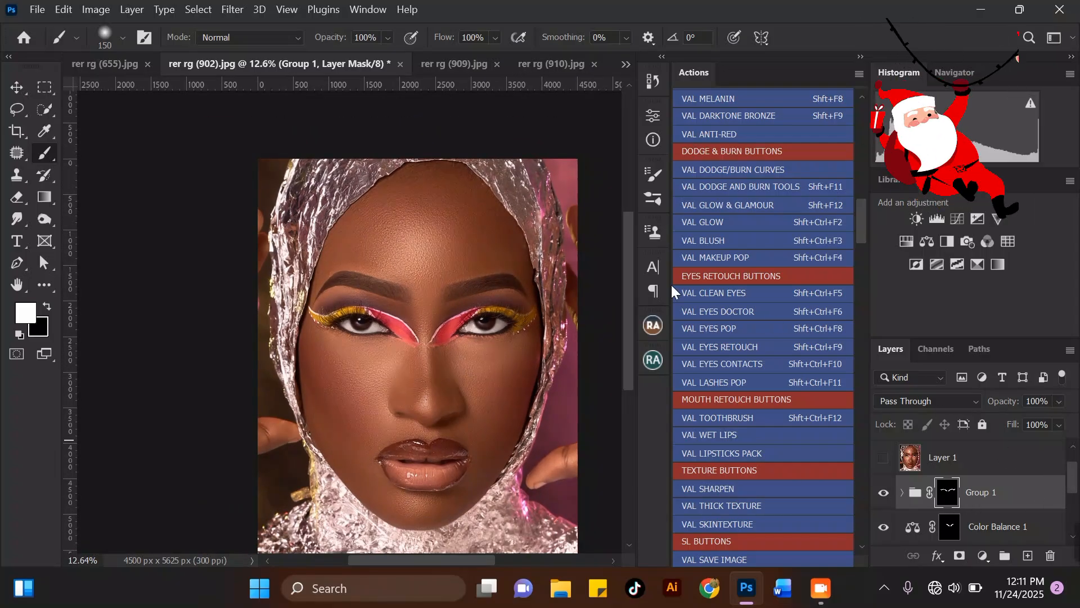
scroll(418, 248, down, 1)
scroll(419, 244, up, 1)
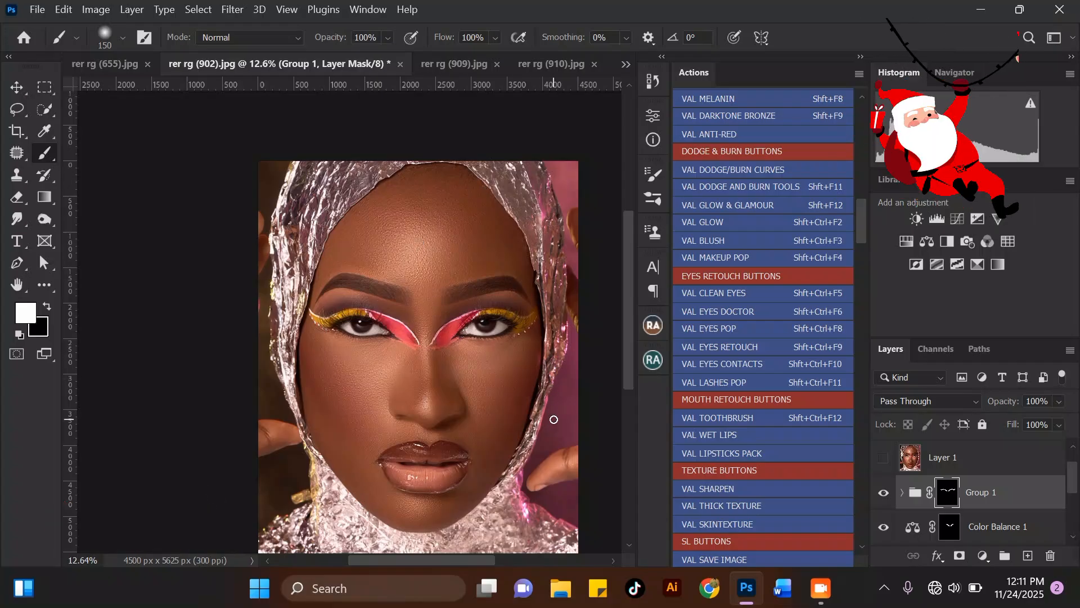
scroll(554, 419, up, 1)
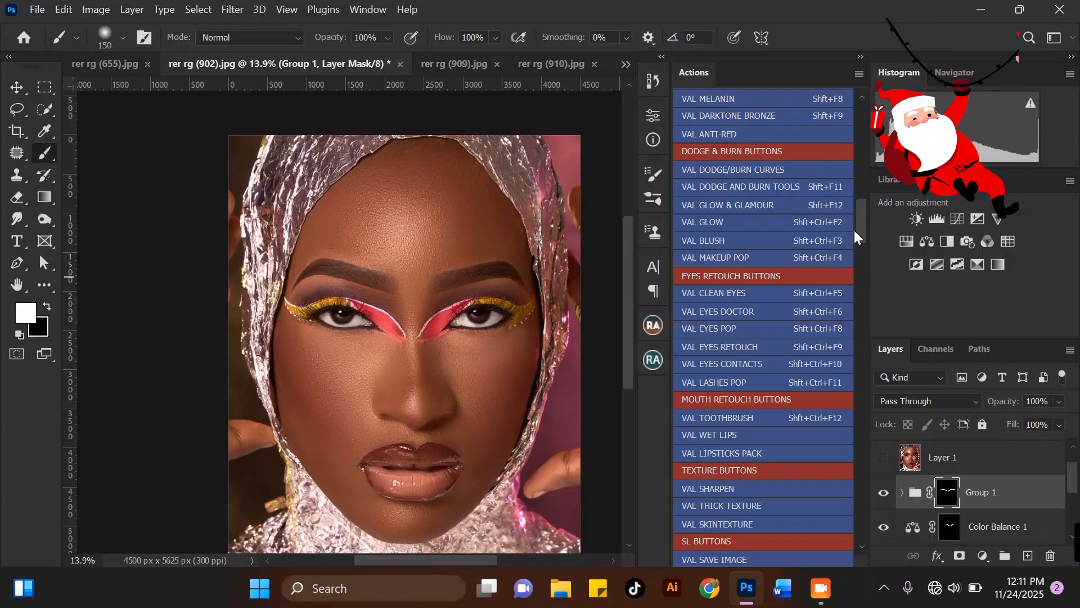
scroll(857, 201, up, 2)
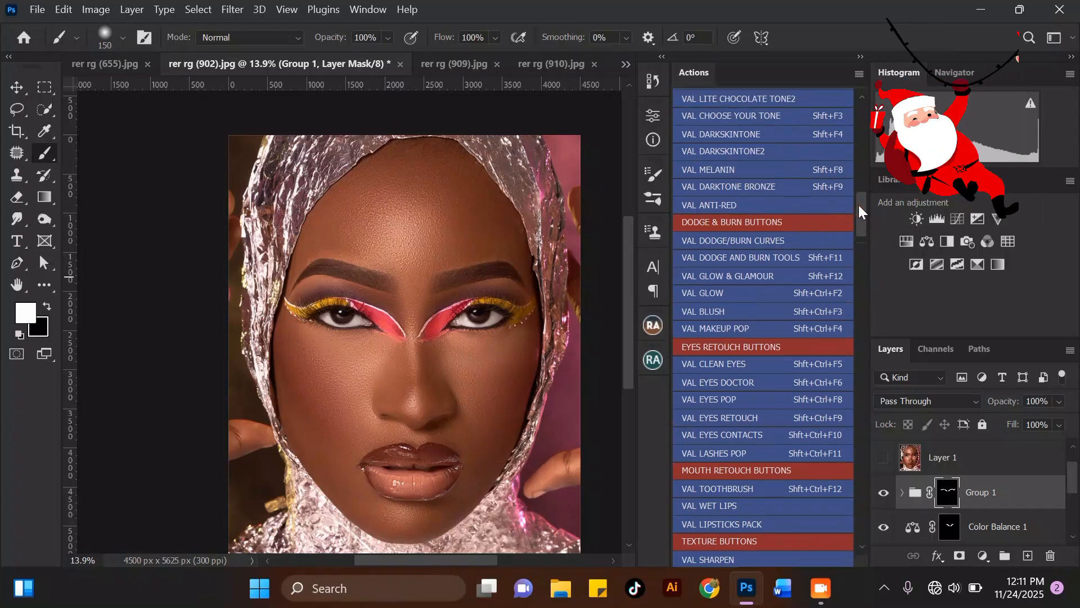
scroll(856, 207, down, 2)
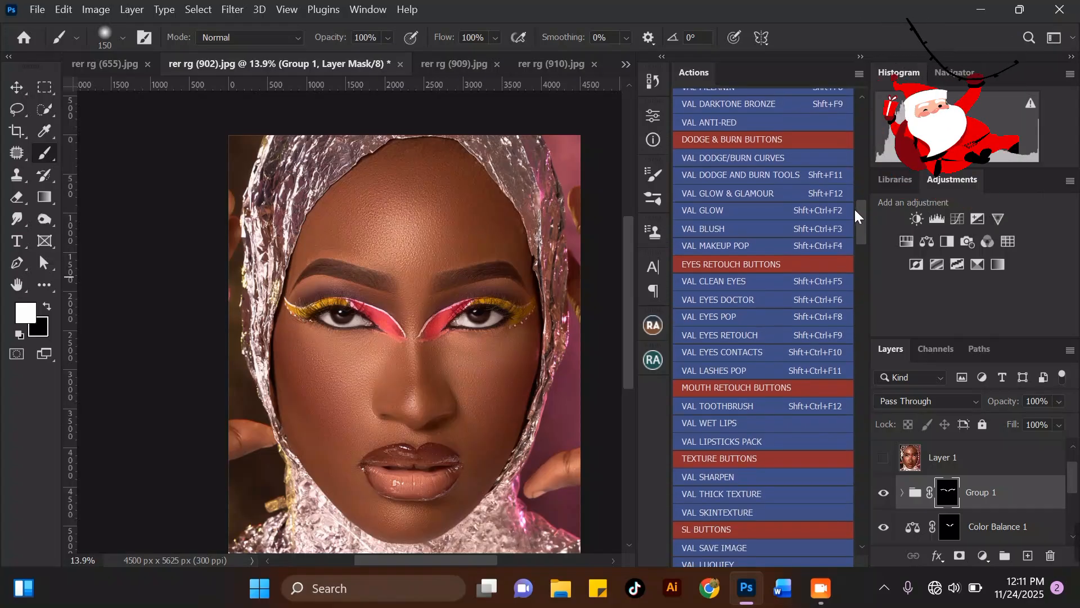
Step: Add a Curves adjustment above Group 1 and brighten the RGB curve with a point at input 91, output 160
click(983, 556)
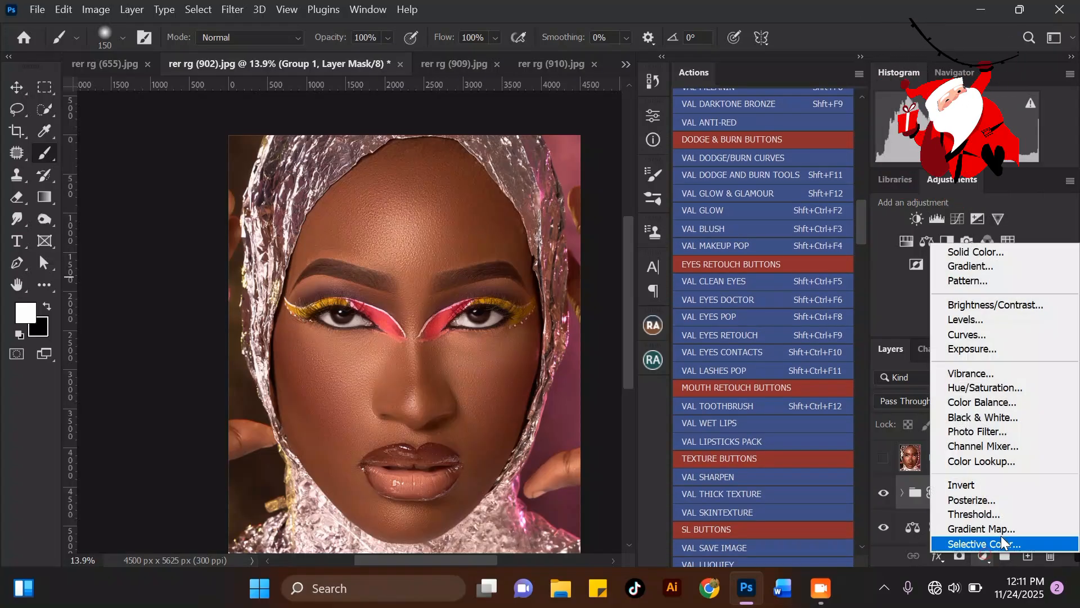
click(978, 335)
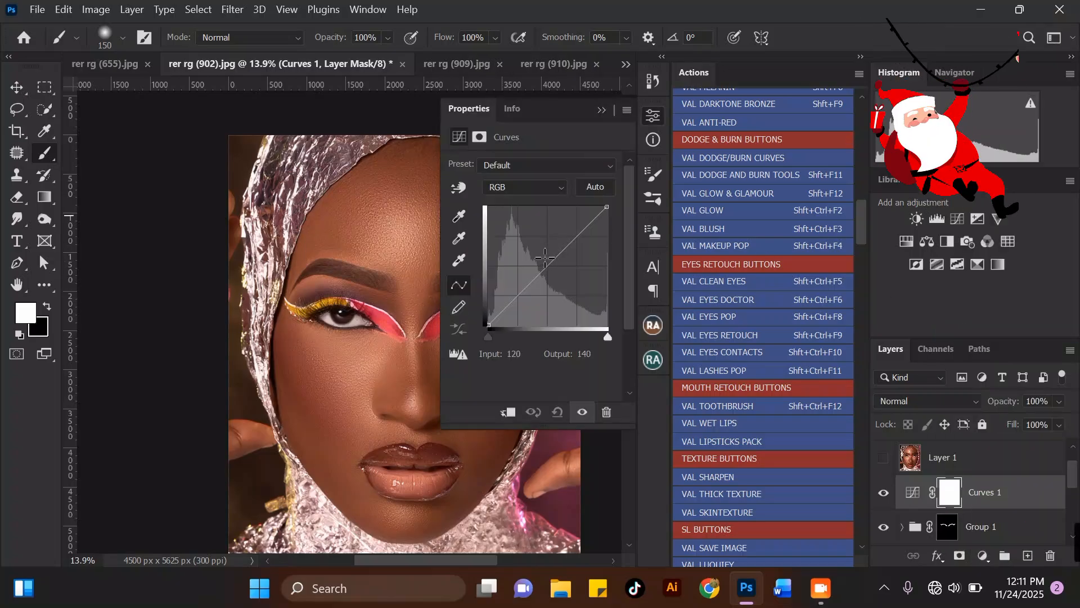
drag(545, 259, 531, 250)
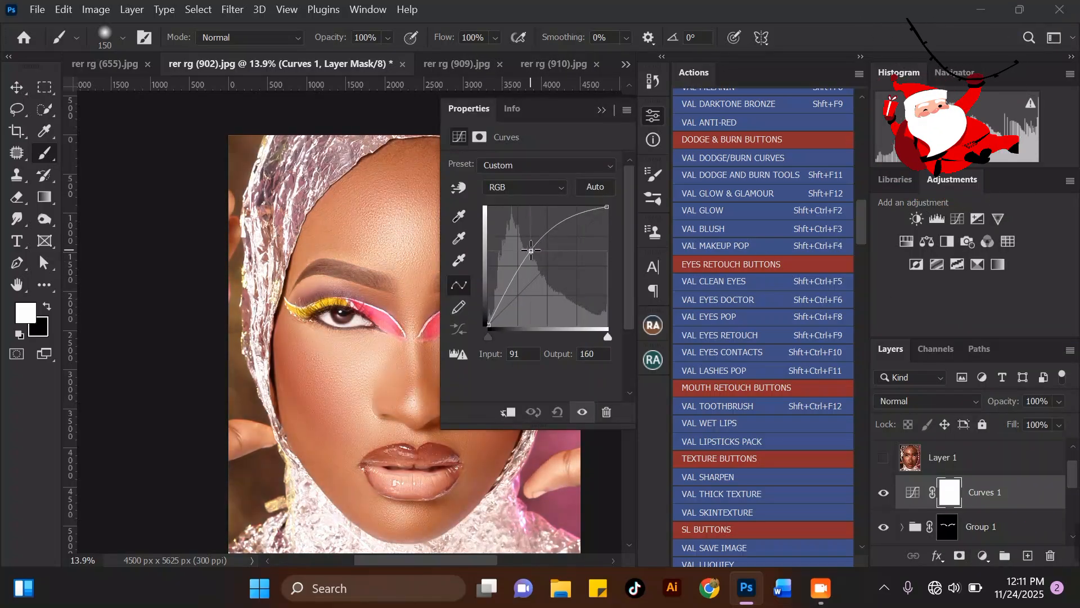
Step: In the Curves 1 blending options, set the Blend If shadow limit of the underlying layer to 80
click(602, 110)
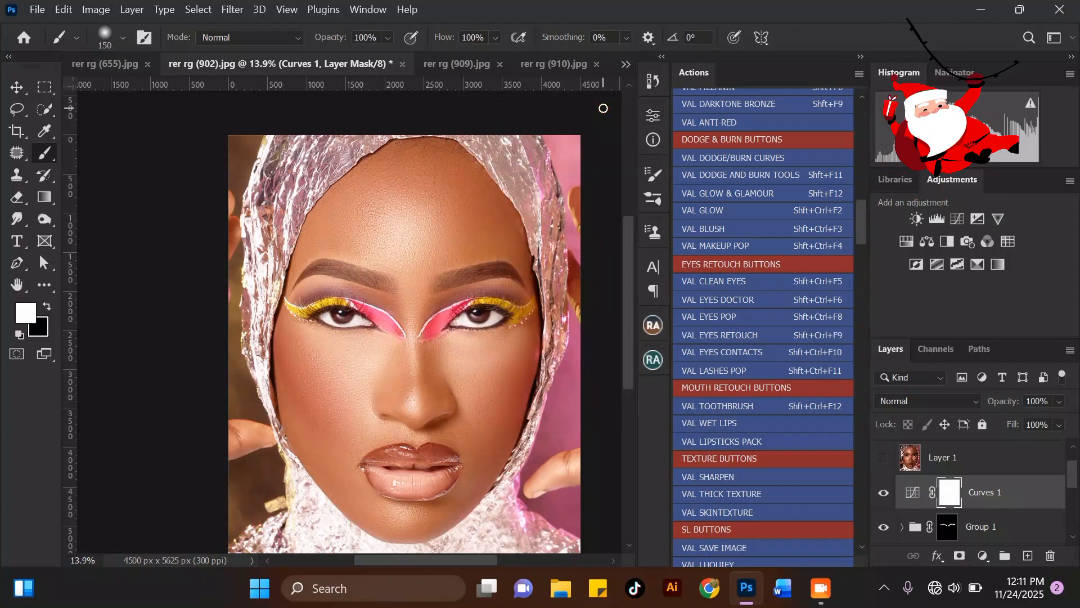
double_click(1045, 483)
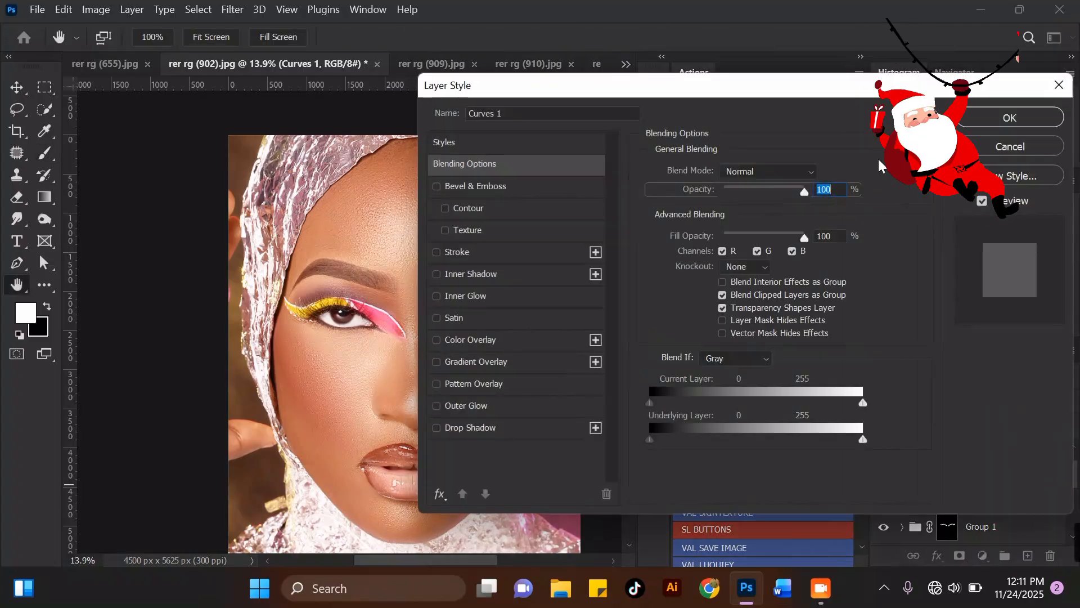
drag(660, 82, 762, 83)
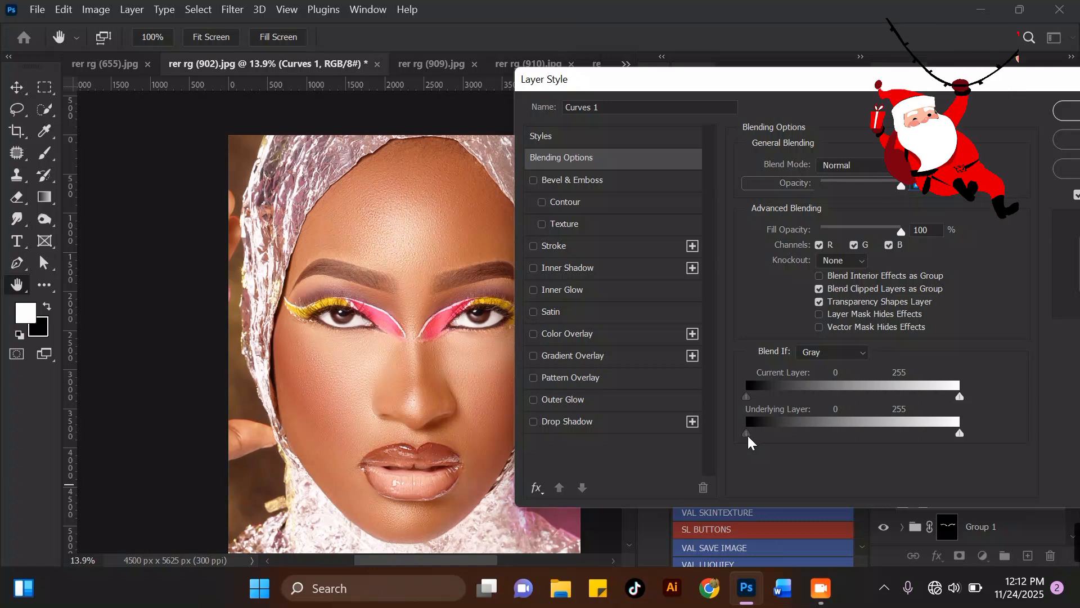
drag(745, 433, 816, 430)
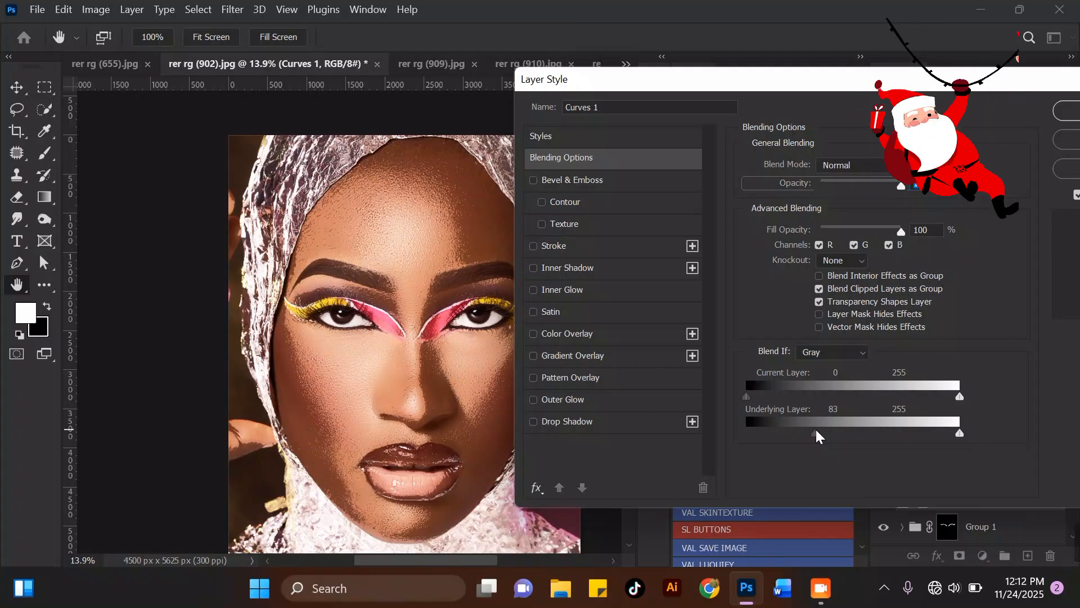
drag(816, 430, 813, 428)
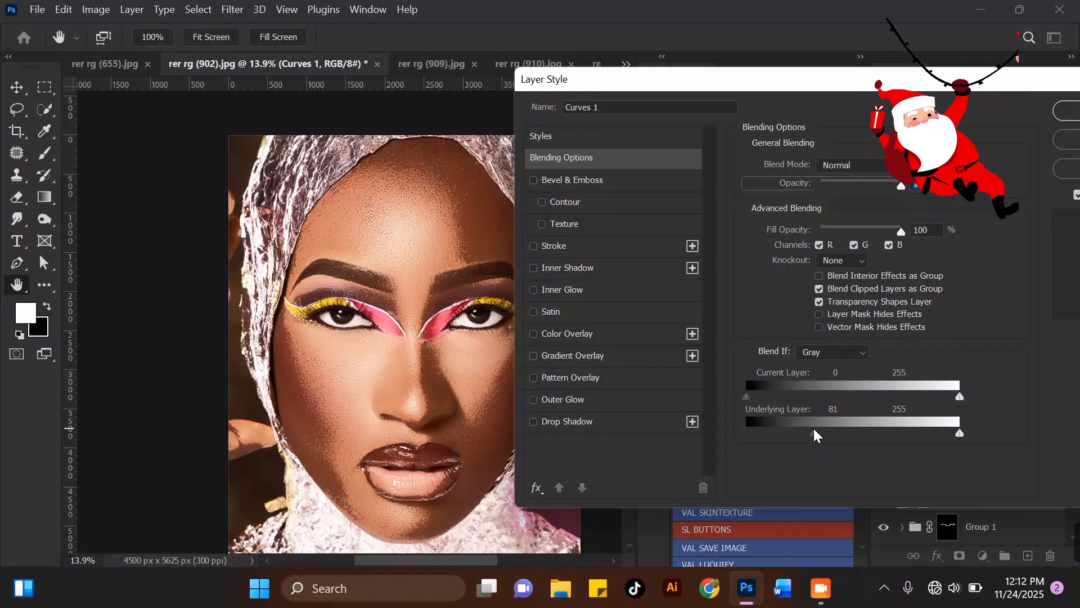
drag(814, 428, 811, 427)
Step: Split the Curves 1 underlying-layer shadow slider to 80 / 153, apply it, and invert the Curves 1 mask to black
drag(710, 84, 733, 87)
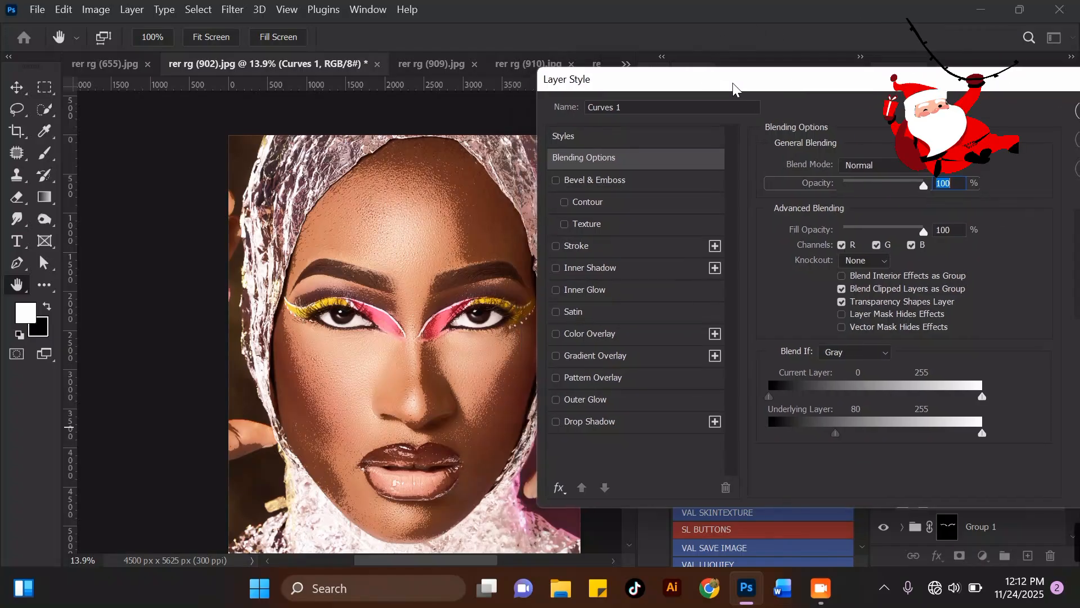
alt+click(838, 434)
drag(841, 433, 896, 434)
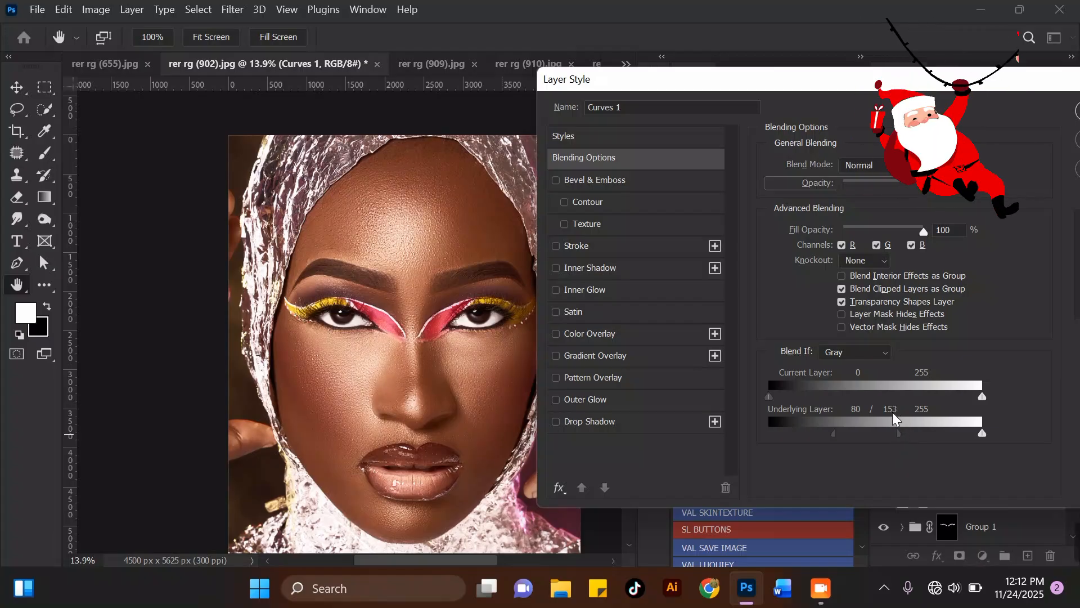
drag(894, 89, 810, 190)
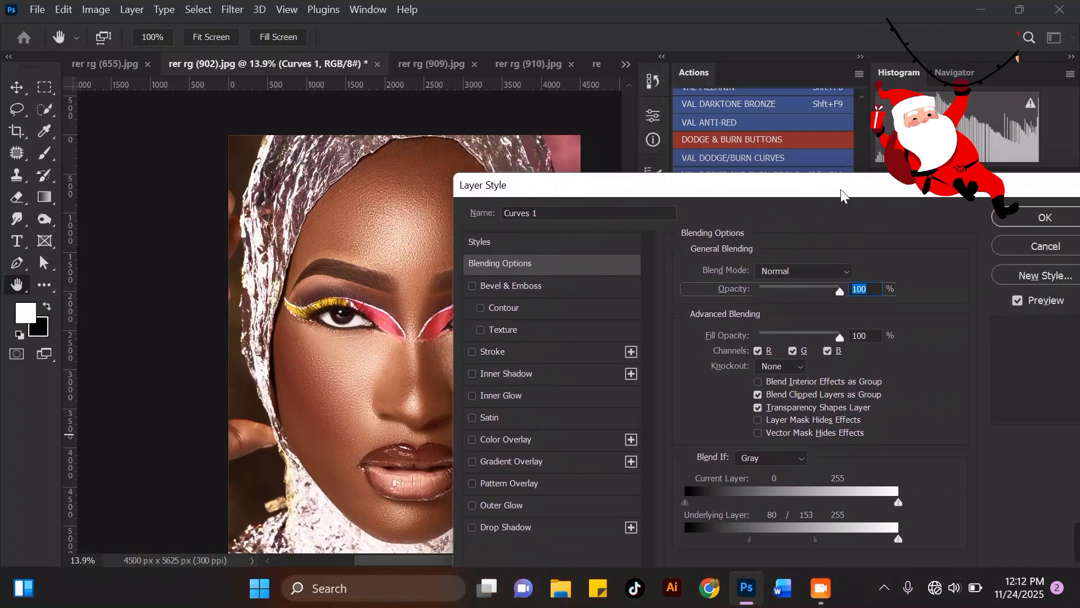
click(1023, 225)
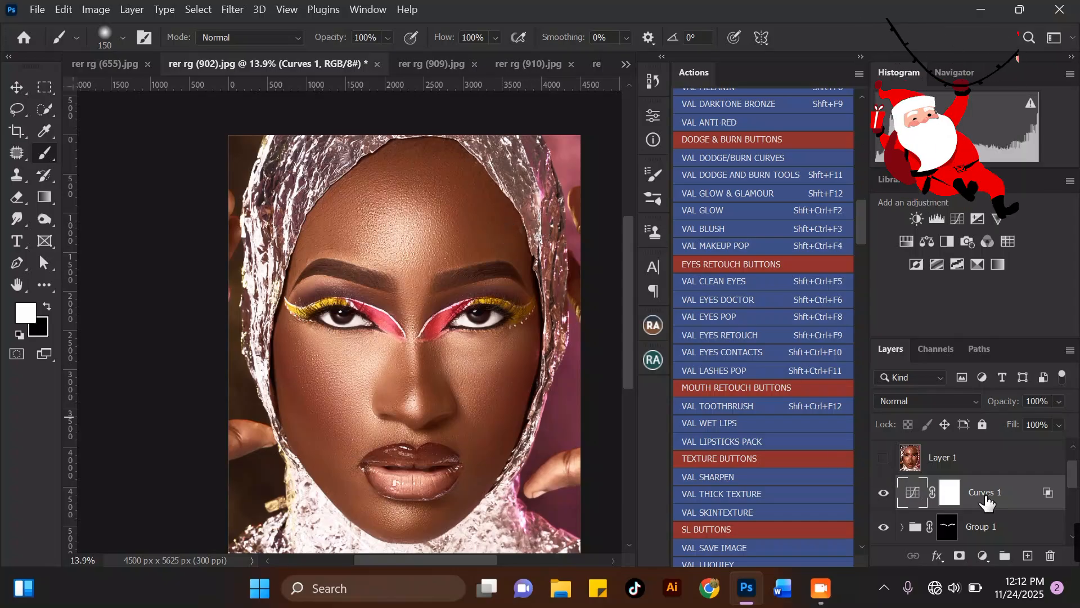
click(954, 495)
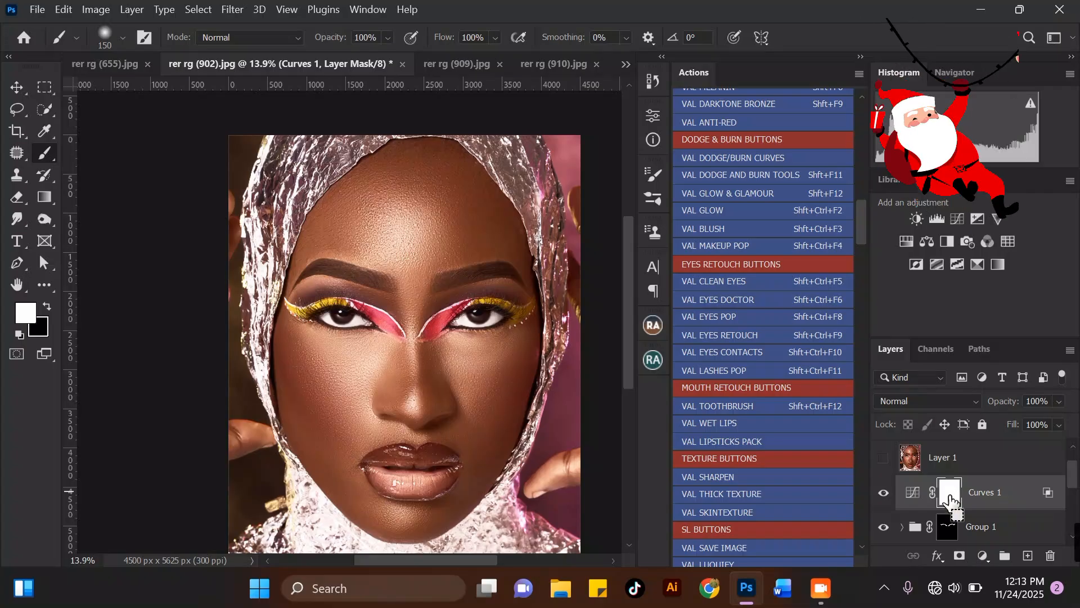
key(ctrl+i)
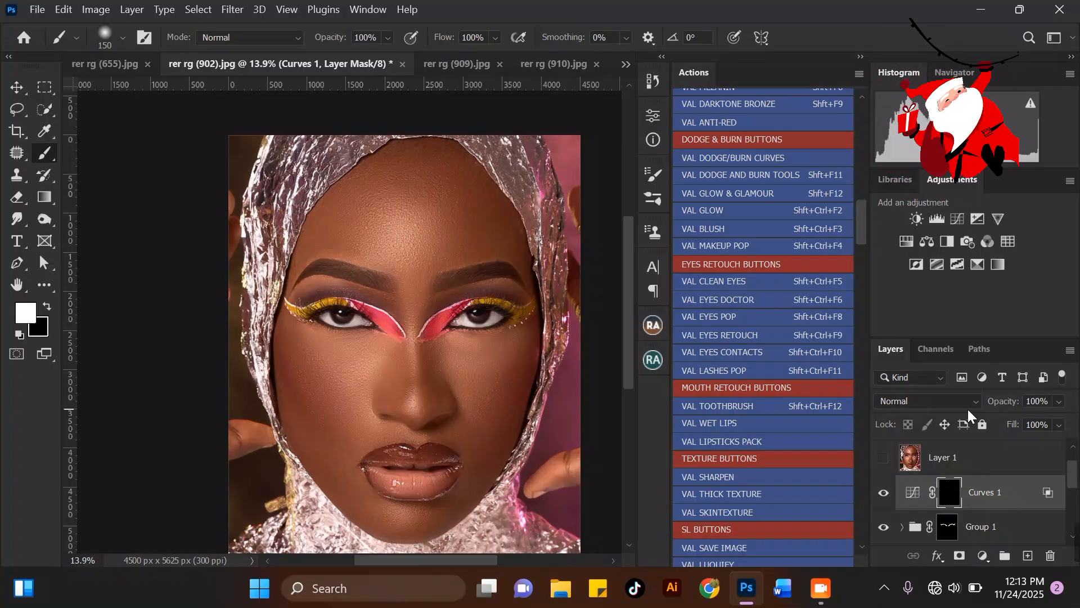
Step: Add a second Curves adjustment above Curves 1 and darken the RGB curve with a point at input 150, output 115
click(984, 556)
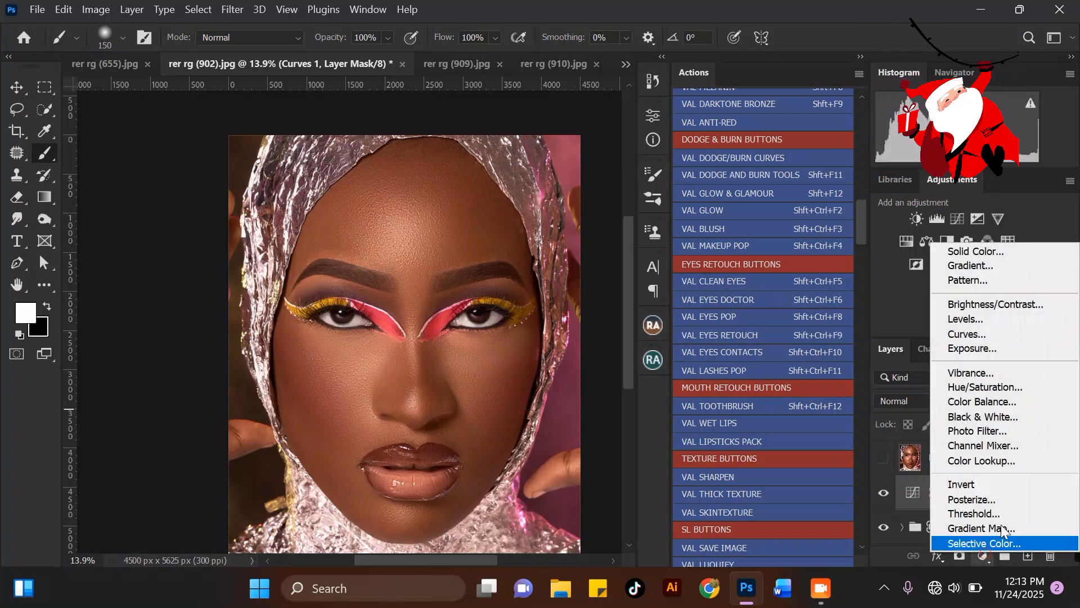
click(984, 336)
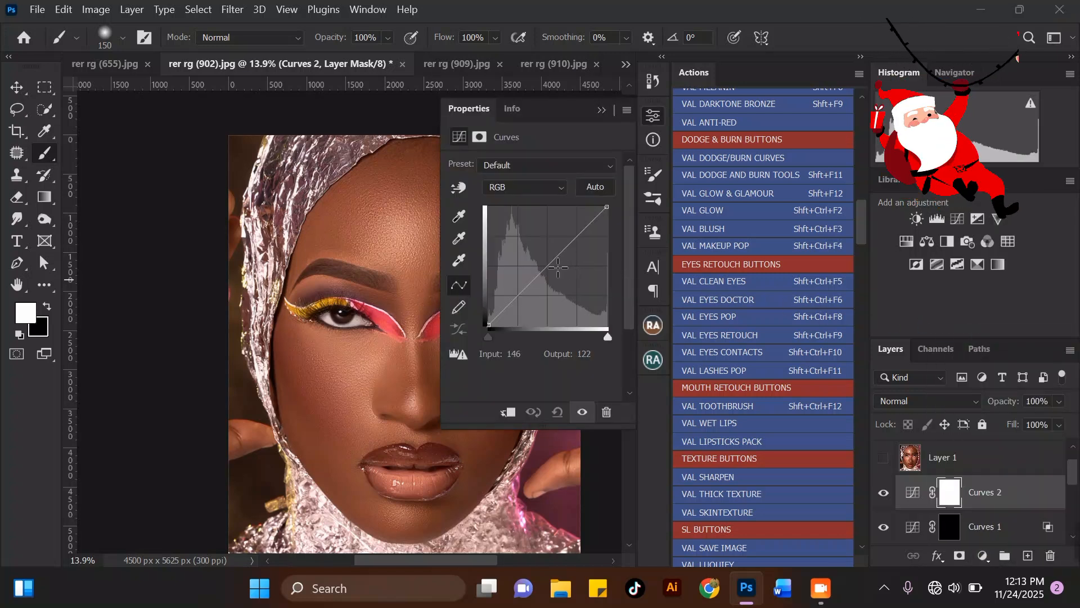
click(558, 267)
drag(558, 269, 558, 272)
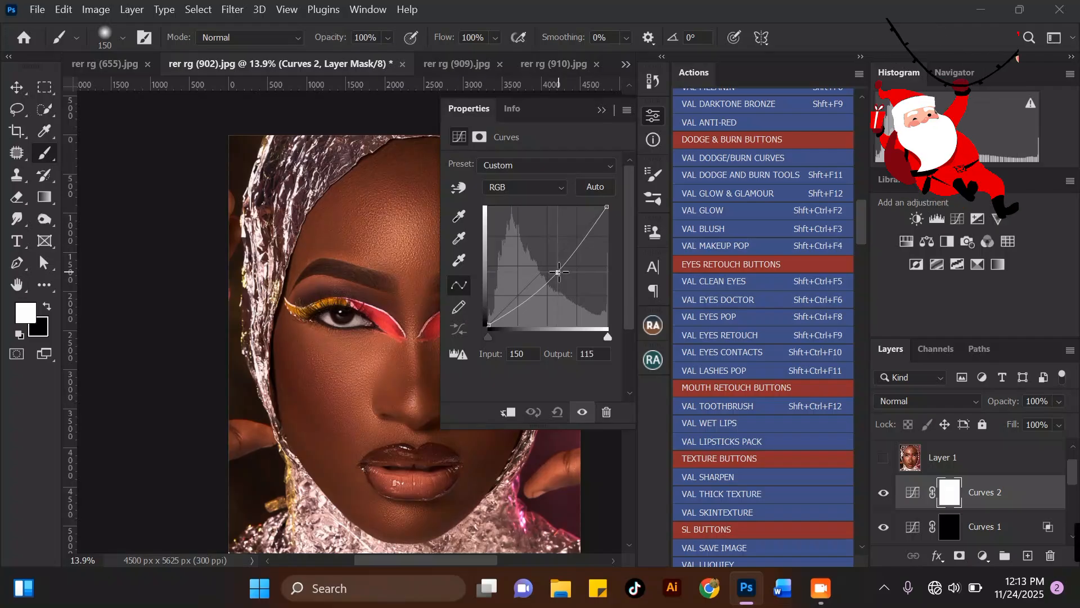
click(600, 112)
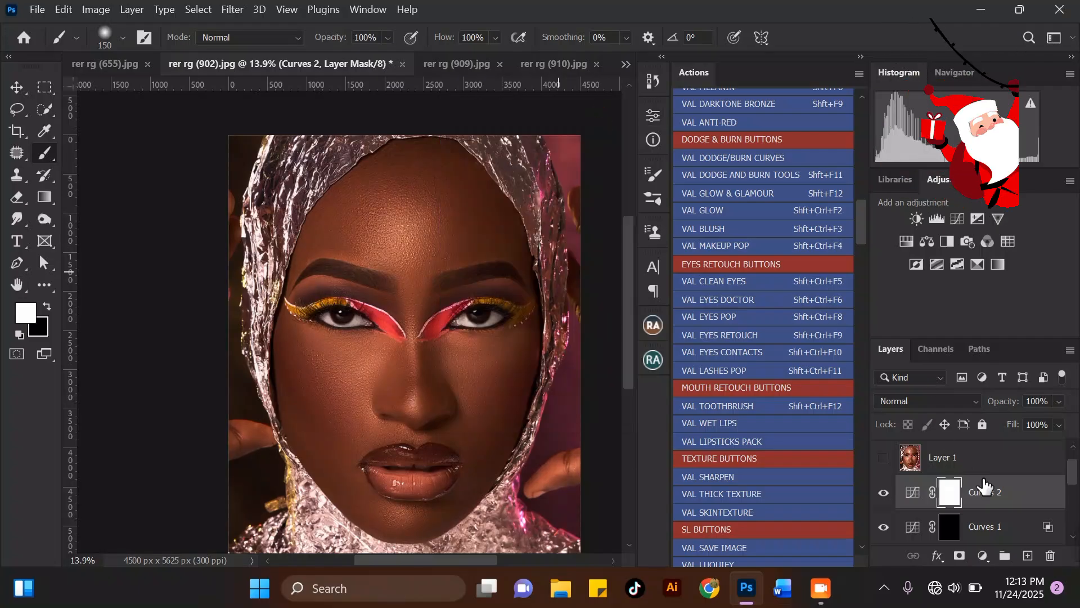
Step: Split the Curves 2 Blend If underlying-layer highlight slider to 58 / 180, apply it, and invert the Curves 2 mask to black
double_click(1060, 495)
drag(635, 125, 744, 7)
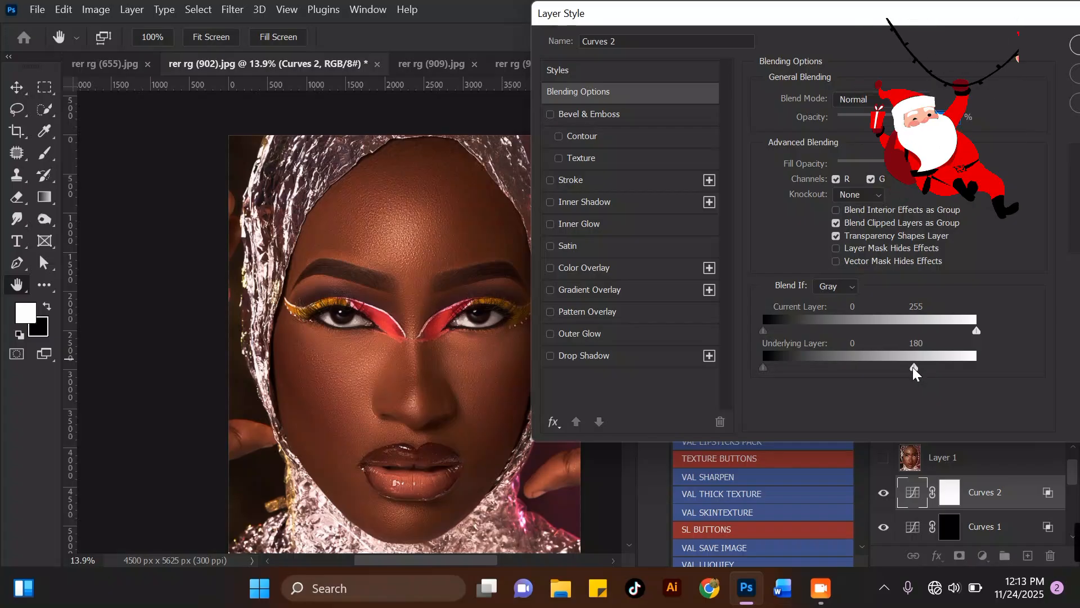
drag(912, 367, 827, 356)
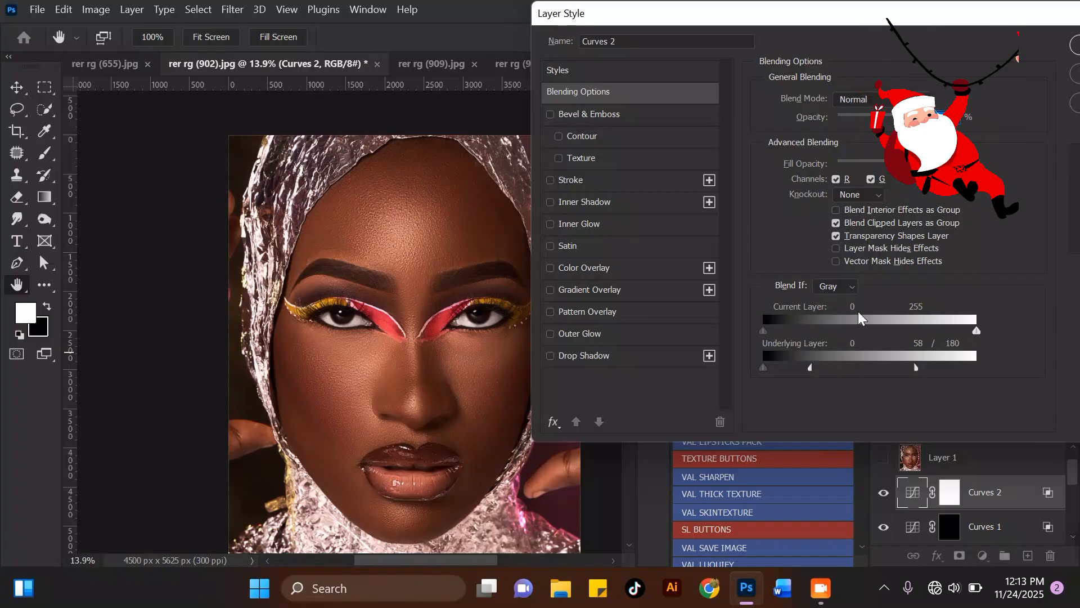
click(1075, 45)
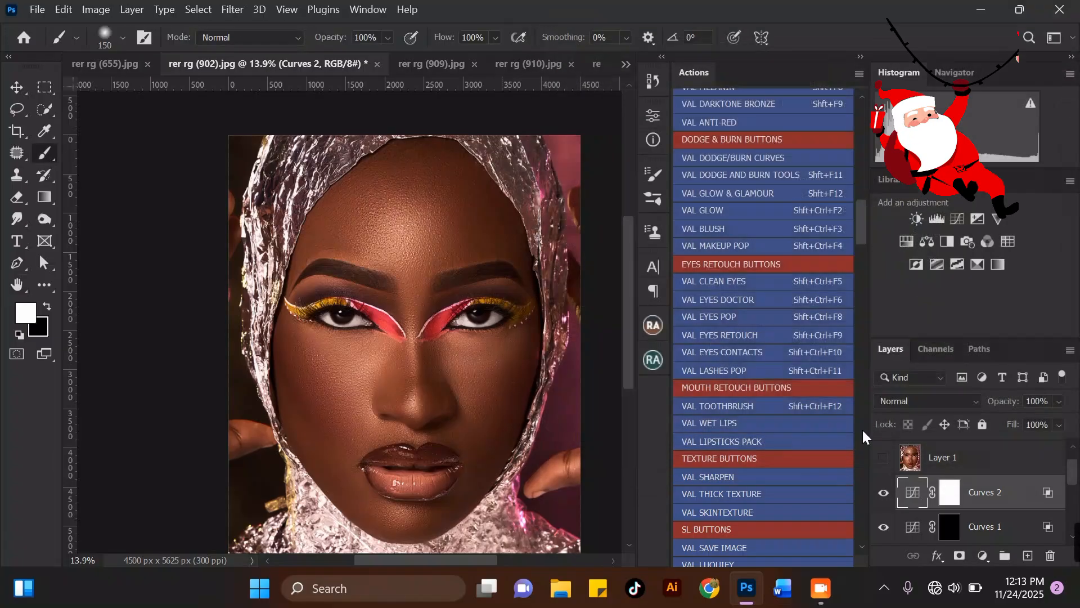
click(950, 493)
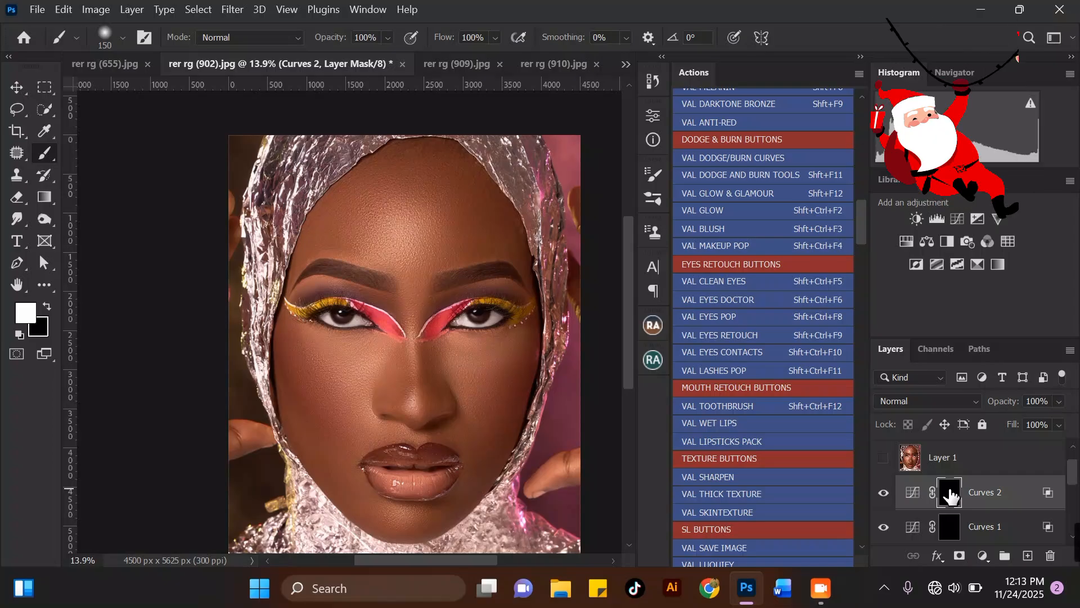
Step: Paint white on the Curves 1 mask over the centre of the forehead with a 1200 px brush
click(950, 526)
drag(1076, 477, 1075, 485)
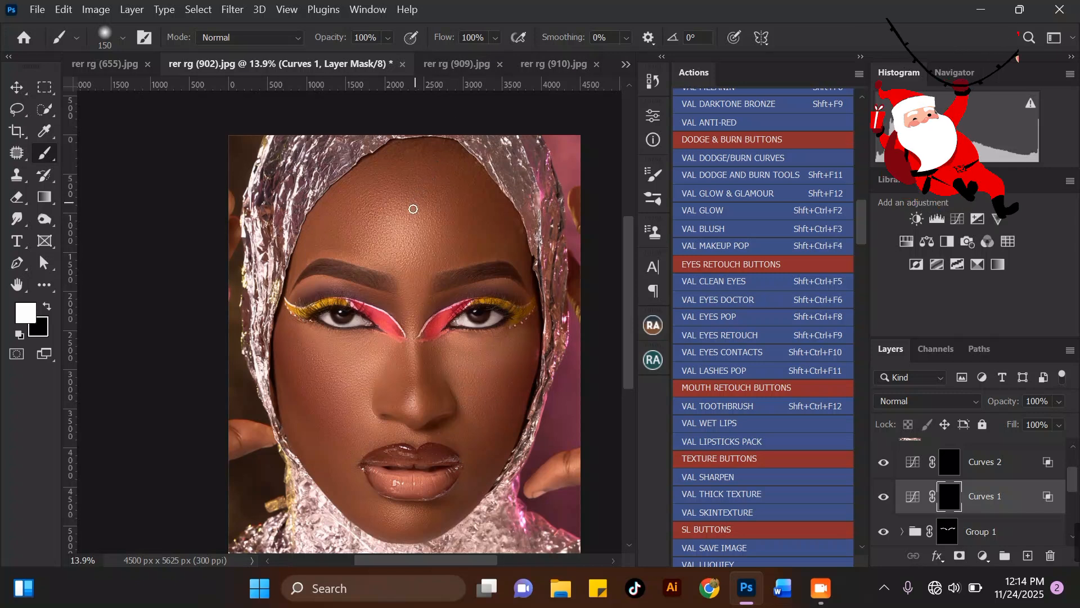
key(bracketright)
key(bracketright)
key(bracketright)
key(bracketright)
key(bracketright)
key(bracketright)
key(bracketright)
key(bracketright)
key(bracketright)
key(bracketright)
key(bracketright)
key(bracketright)
key(bracketright)
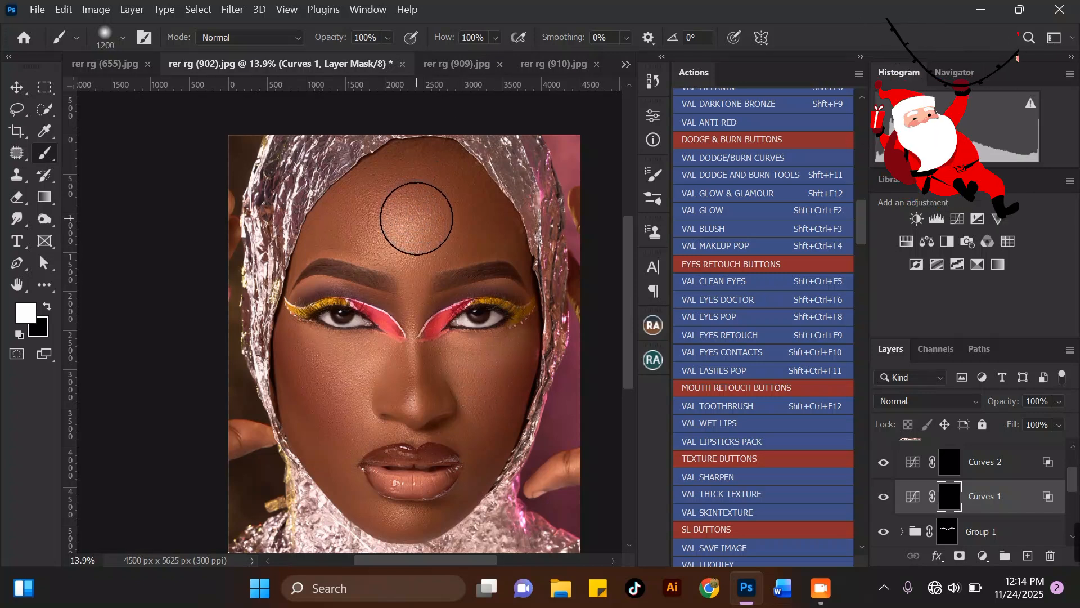
mouse_move(417, 220)
mouse_down()
mouse_move(417, 253)
mouse_move(419, 214)
mouse_move(420, 242)
mouse_move(434, 249)
mouse_up()
Step: Paint white on the Curves 1 mask down the bridge of the nose, using a brush of 600 px or smaller
key(bracketleft)
key(bracketleft)
key(bracketleft)
key(bracketleft)
key(bracketleft)
key(bracketleft)
key(bracketleft)
key(bracketleft)
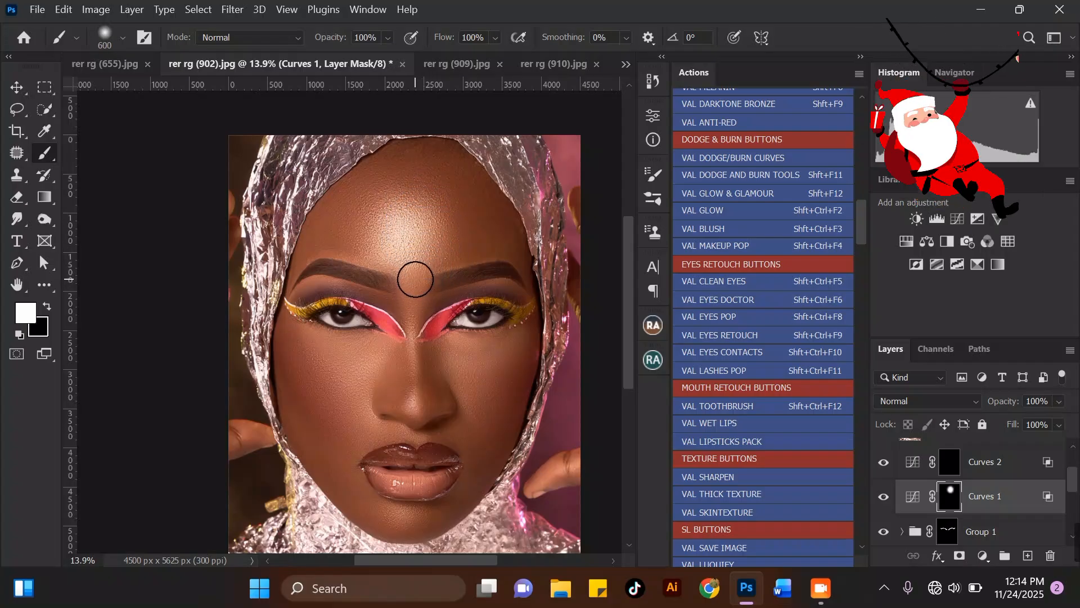
drag(415, 306, 416, 368)
Step: Paint white on the Curves 1 mask over the brow bones beneath both eyebrows with a 250 px brush
key(bracketleft)
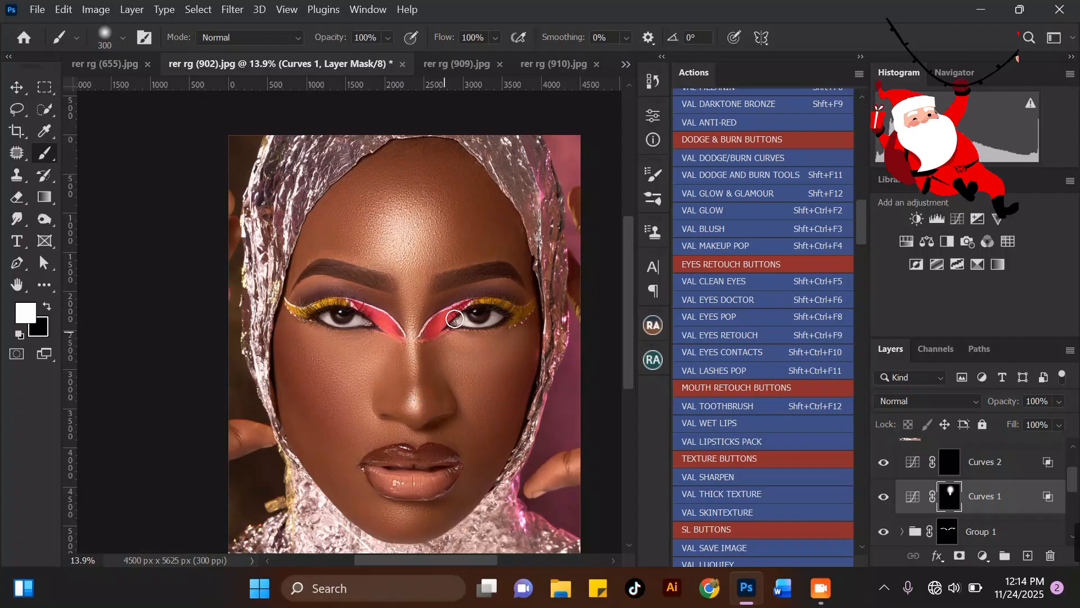
scroll(464, 299, up, 1)
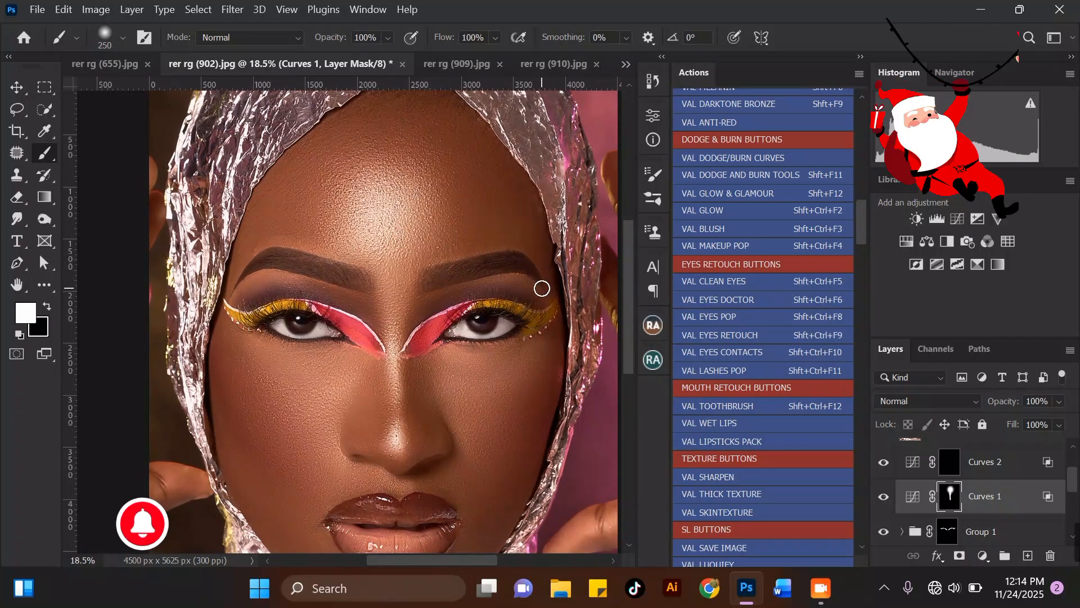
key(bracketleft)
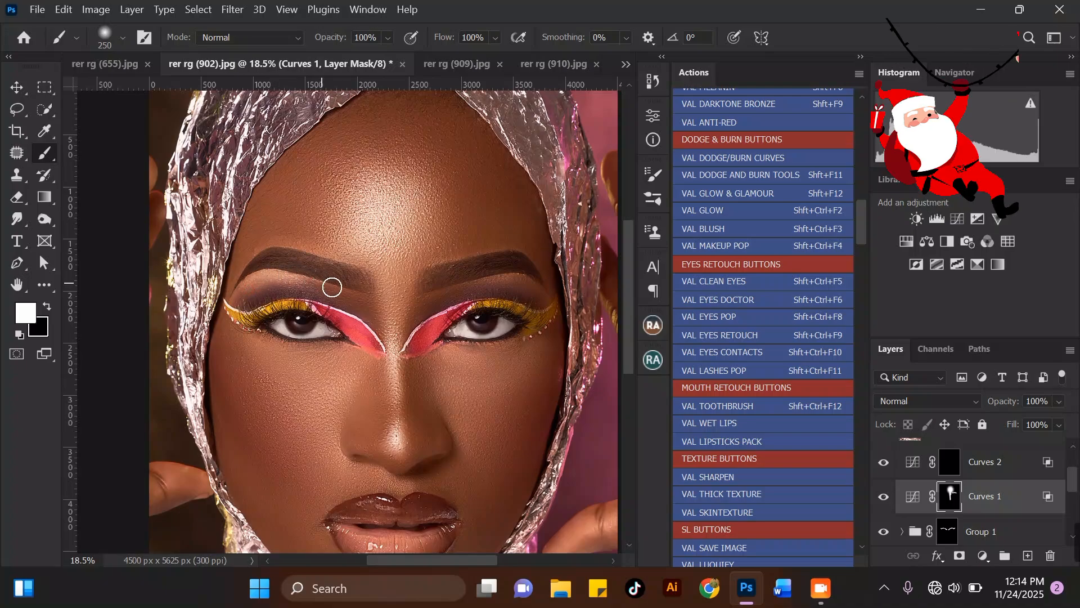
scroll(349, 223, down, 7)
scroll(325, 316, up, 4)
Step: Paint white on the Curves 1 mask over the under-eye and cheek on the image's left with a 700 px brush
key(bracketright)
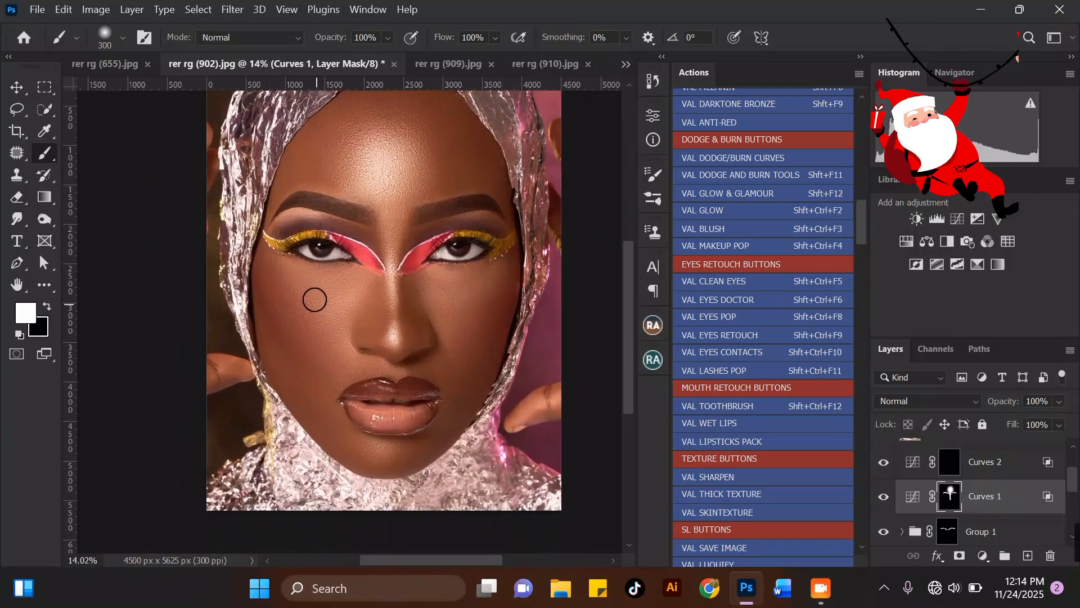
key(bracketright)
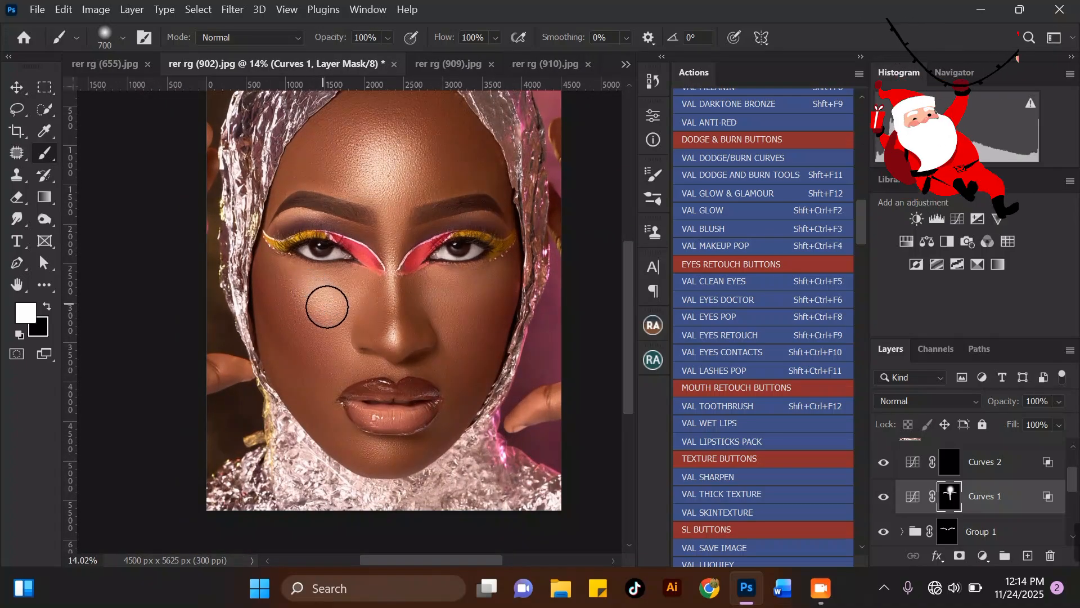
mouse_move(341, 298)
mouse_down()
mouse_move(322, 309)
mouse_move(338, 343)
mouse_up()
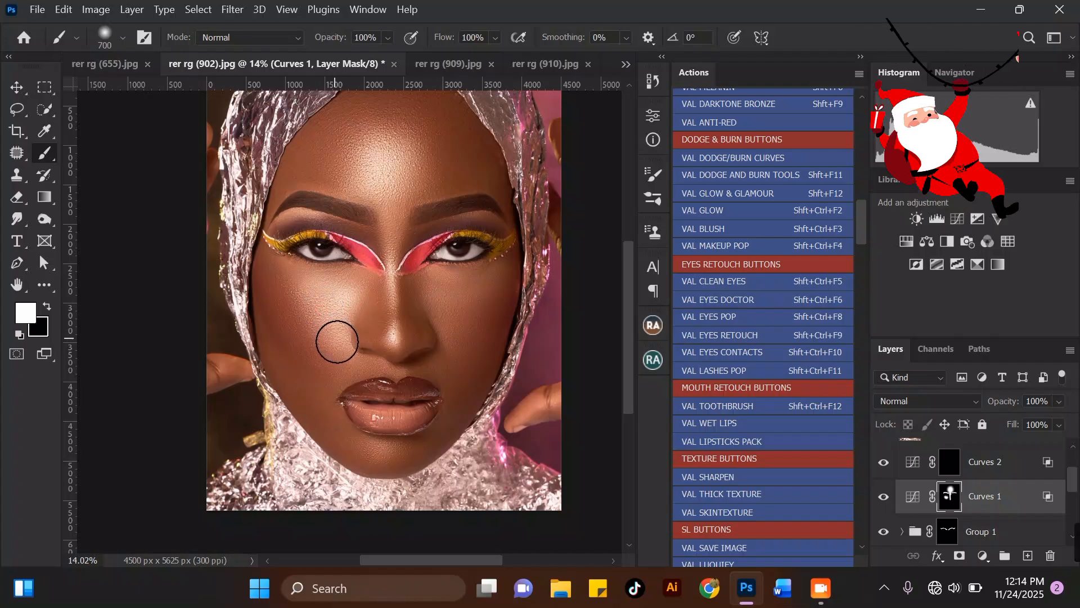
key(bracketleft)
key(bracketright)
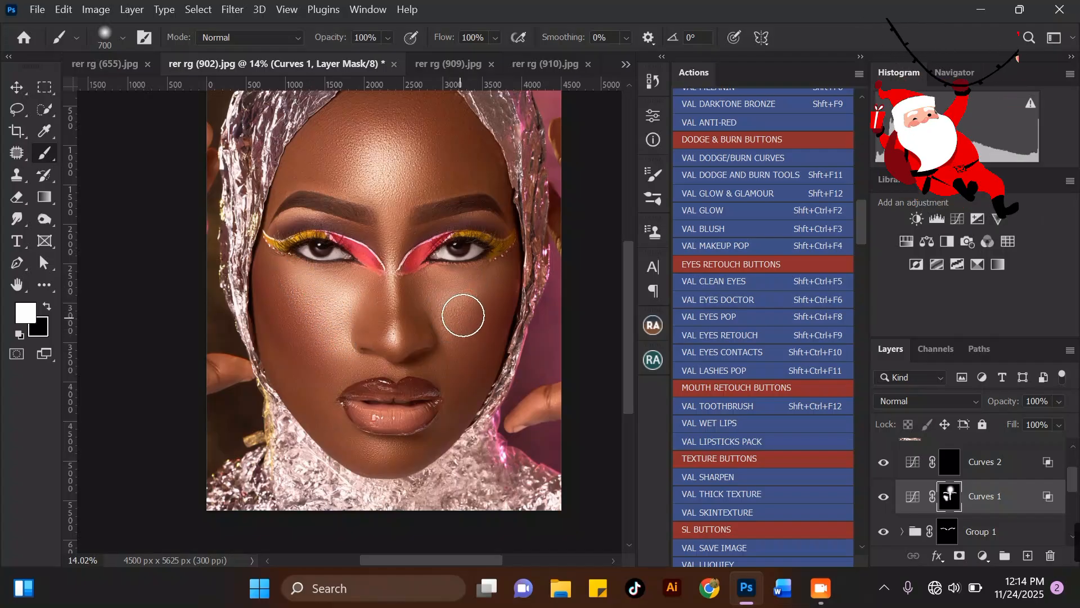
Step: Paint white on the Curves 1 mask over the cheek on the image's right and build up the opposite cheek, using 500–700 px brushes
drag(483, 286, 477, 291)
key(bracketleft)
drag(449, 326, 450, 290)
key(bracketleft)
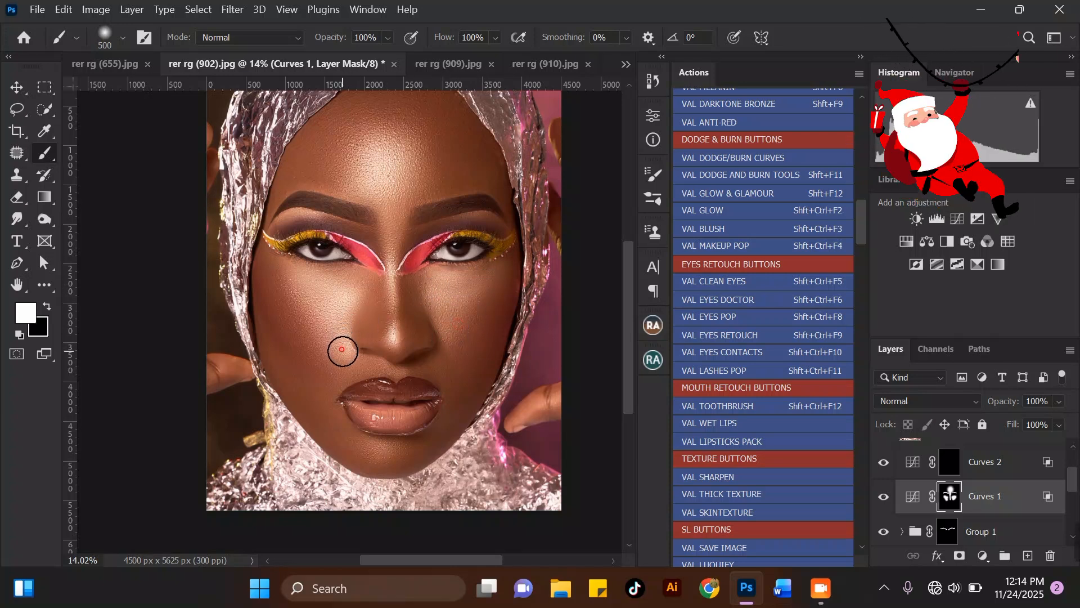
key(bracketright)
drag(297, 282, 336, 340)
key(bracketleft)
Step: Extend the white on the Curves 1 mask across the upper forehead with an 800 px brush
scroll(317, 314, down, 3)
key(bracketright)
key(bracketright)
scroll(393, 163, up, 2)
key(bracketright)
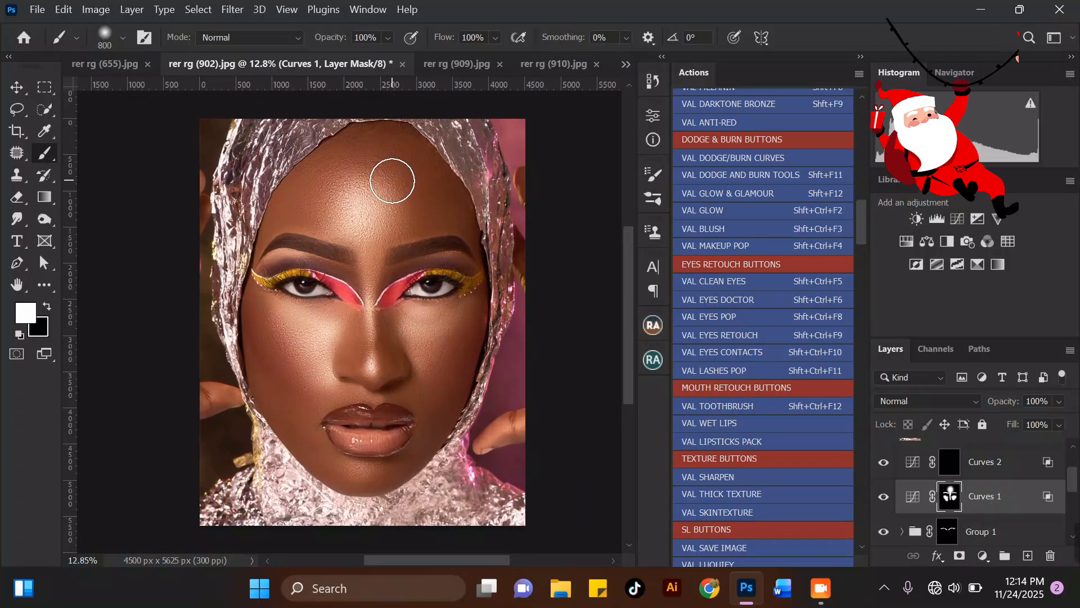
mouse_move(384, 195)
mouse_down()
mouse_move(384, 183)
mouse_move(397, 188)
mouse_move(382, 181)
mouse_up()
key(bracketleft)
key(bracketleft)
key(bracketleft)
key(bracketleft)
key(bracketleft)
Step: Paint white on the Curves 1 mask over the chin with a 500 px brush and over the lower lip with a 300 px brush
scroll(357, 212, down, 2)
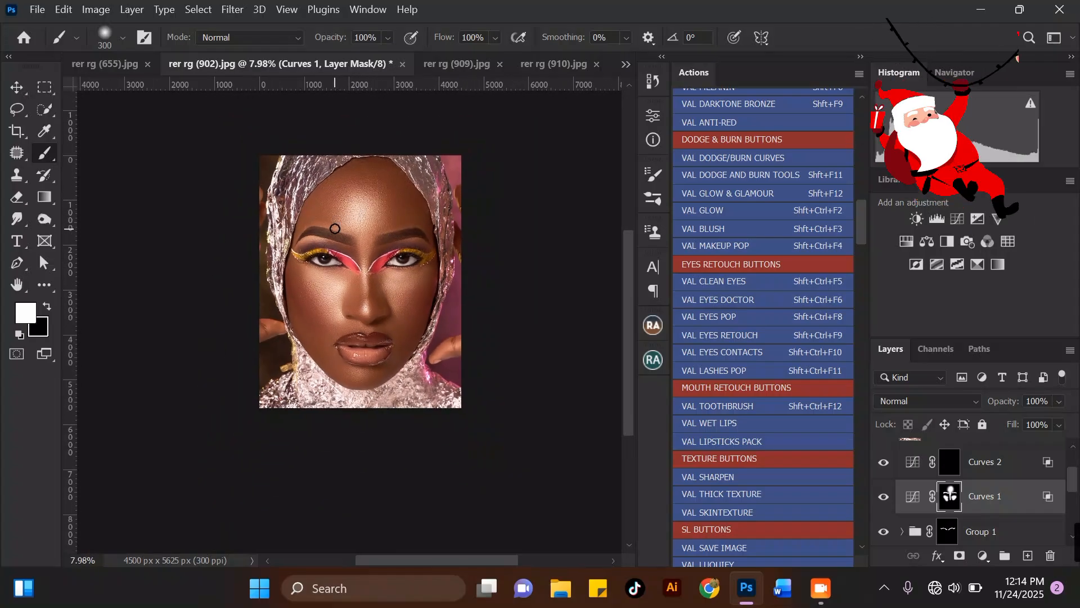
scroll(369, 373, up, 2)
key(bracketright)
key(bracketright)
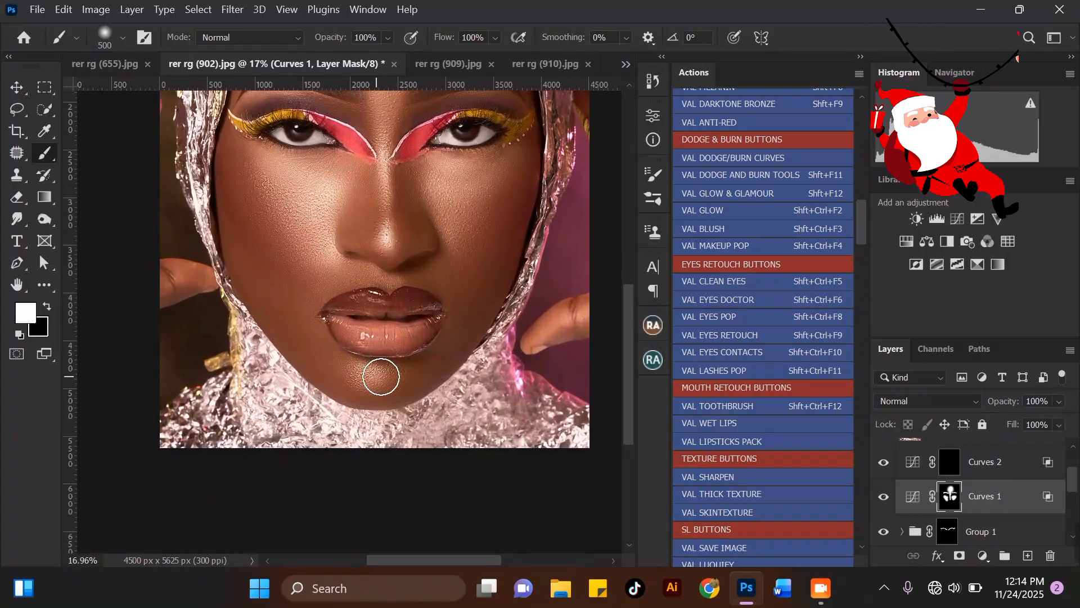
key(bracketleft)
key(bracketleft)
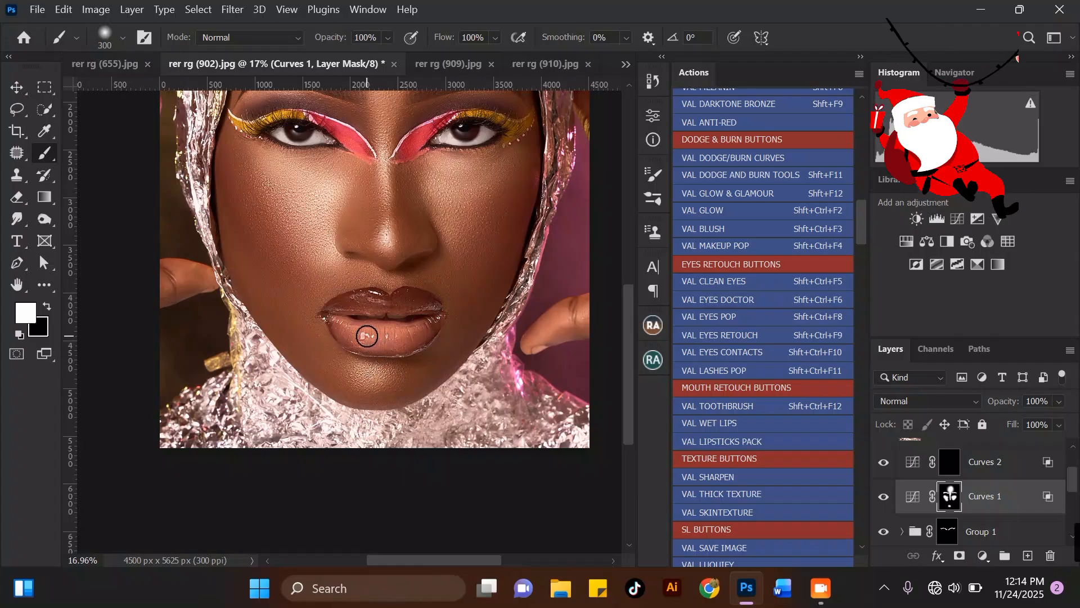
scroll(383, 402, down, 2)
scroll(410, 150, up, 2)
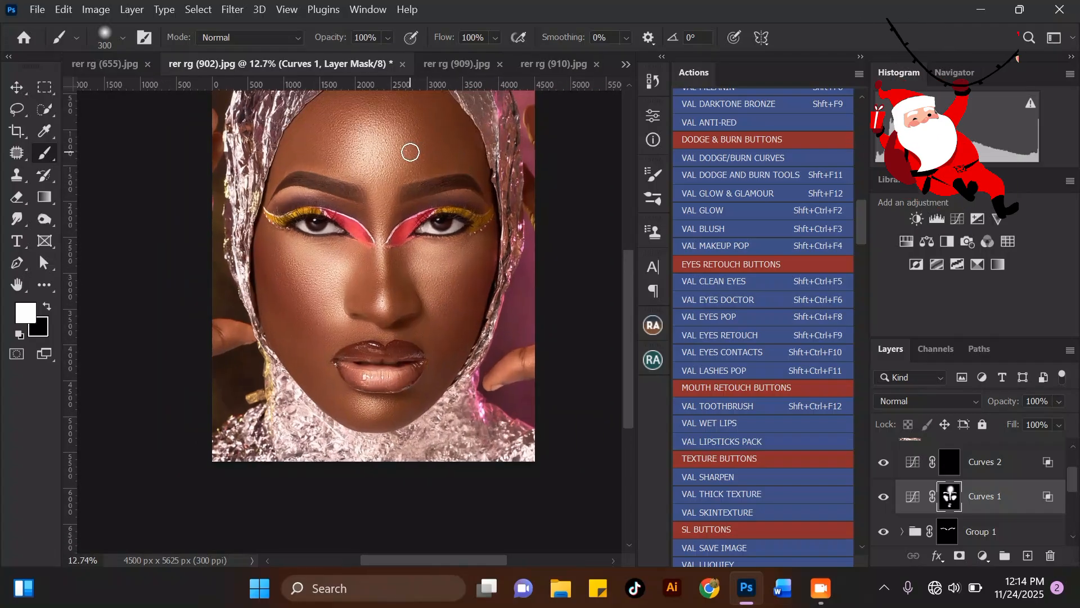
Step: Lower the opacity of the Curves 1 layer to 60% to soften the highlights on the face
scroll(400, 256, down, 1)
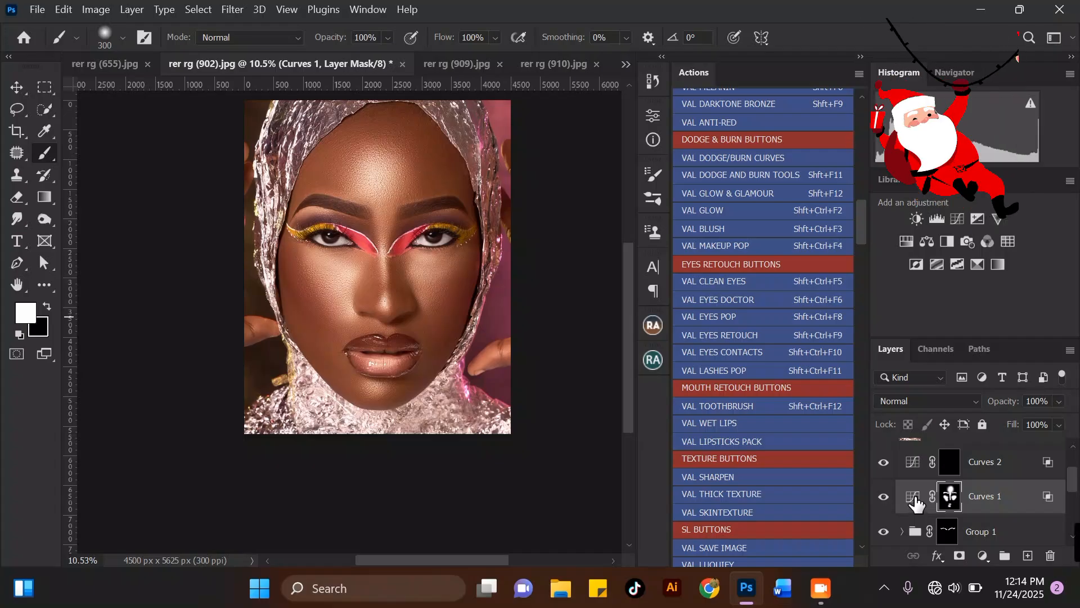
click(1058, 405)
click(1045, 420)
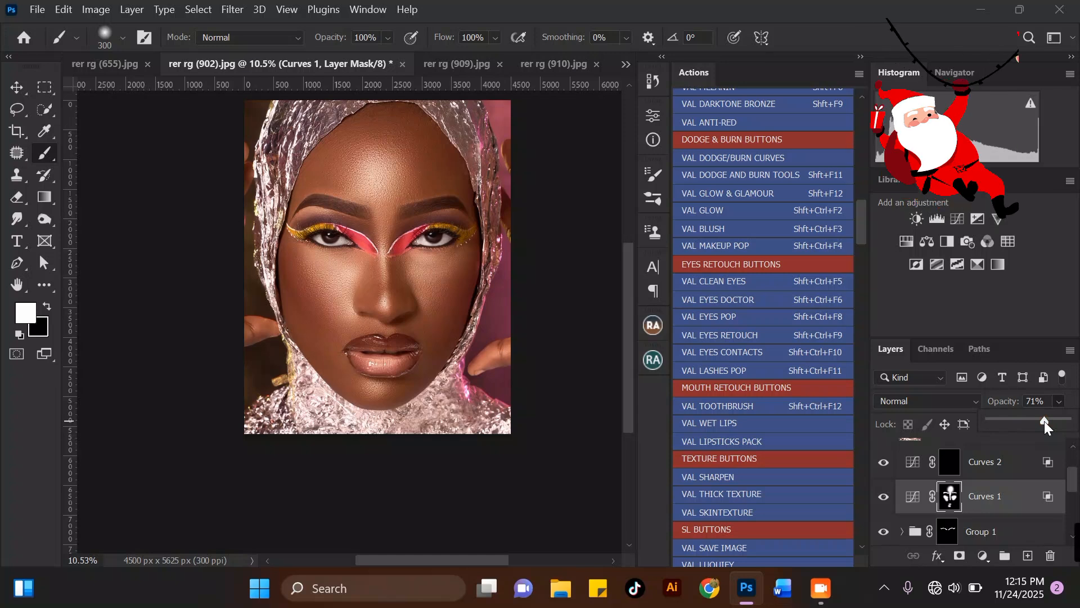
drag(1042, 421, 1035, 421)
drag(1035, 421, 1036, 421)
scroll(384, 184, up, 2)
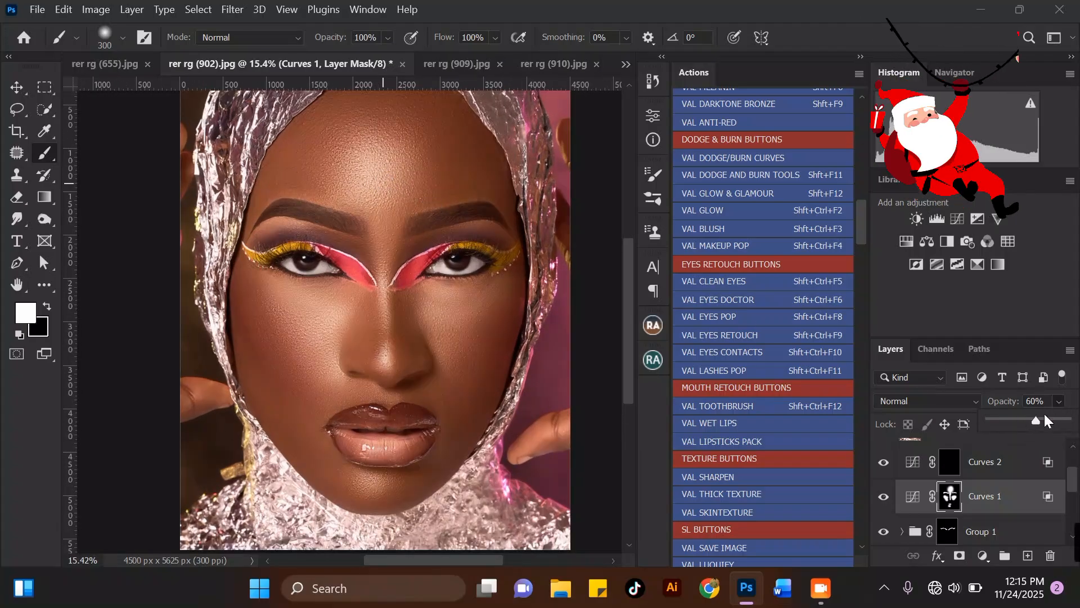
Step: Paint white on the Curves 2 mask along the outer hollows of both cheeks with a soft 600–700 px brush
click(999, 462)
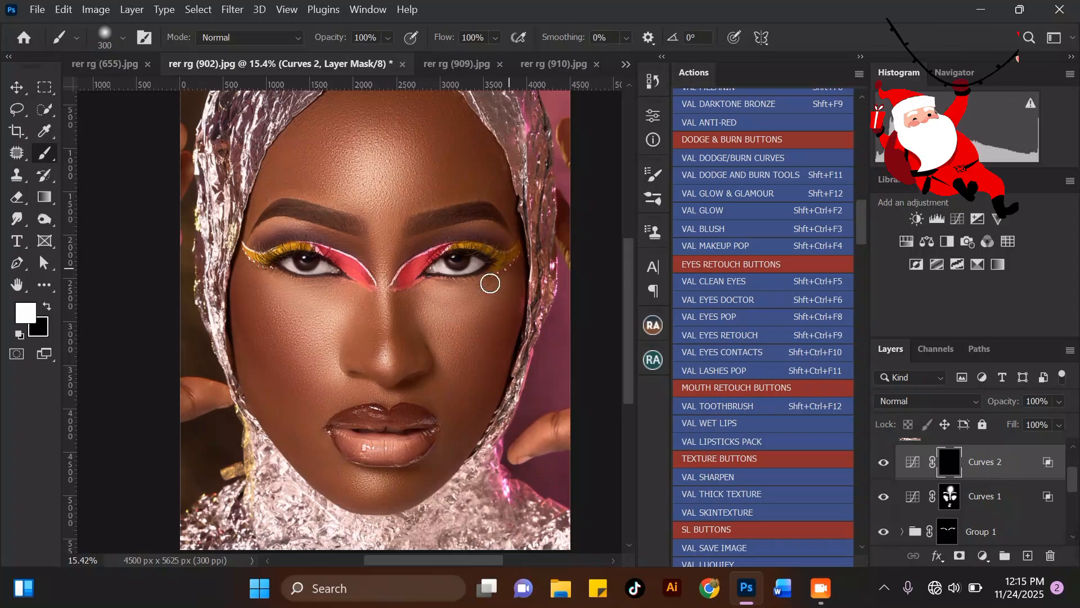
key(bracketright)
key(bracketright)
key(bracketright)
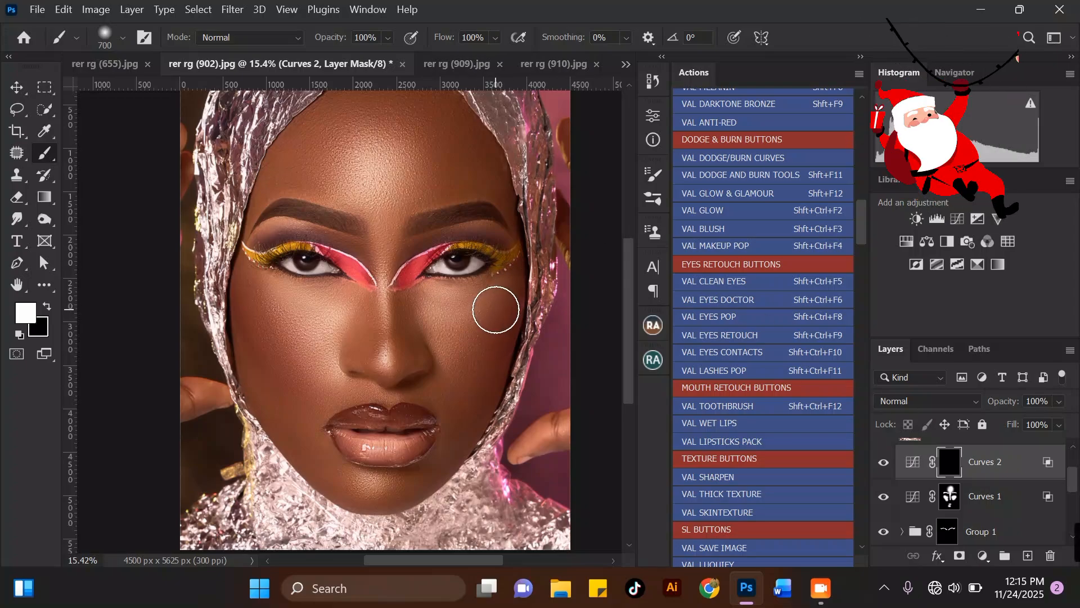
mouse_move(492, 329)
mouse_down()
mouse_move(465, 386)
mouse_move(502, 306)
mouse_up()
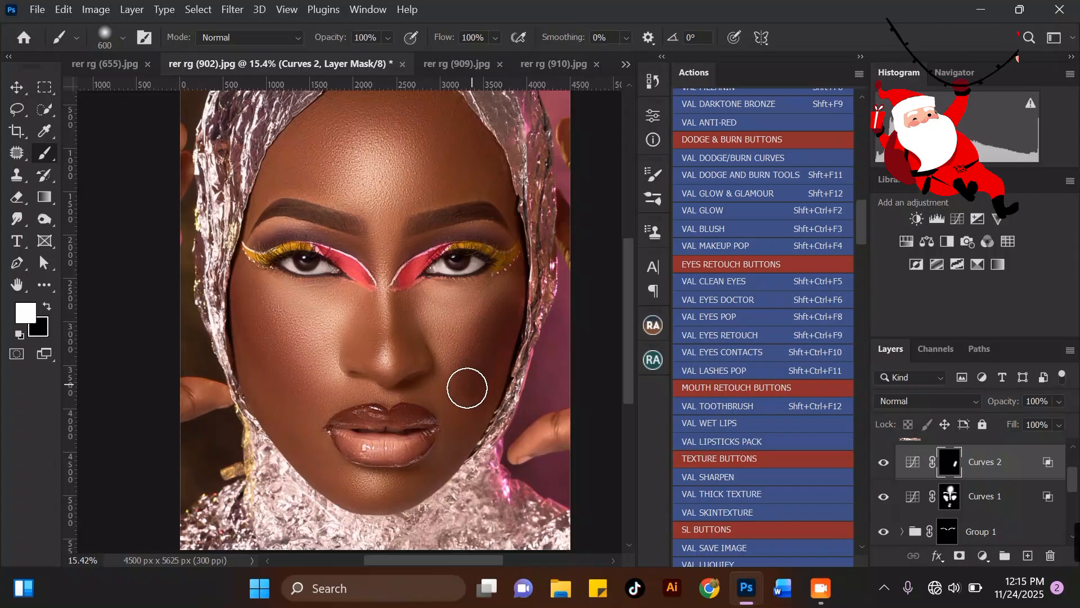
key(bracketright)
mouse_move(256, 310)
mouse_down()
mouse_move(296, 379)
mouse_move(267, 304)
mouse_move(302, 379)
mouse_move(263, 294)
mouse_up()
Step: Check the cheek contouring at different magnifications and lower the Curves 2 layer's opacity to 35%
scroll(278, 367, down, 4)
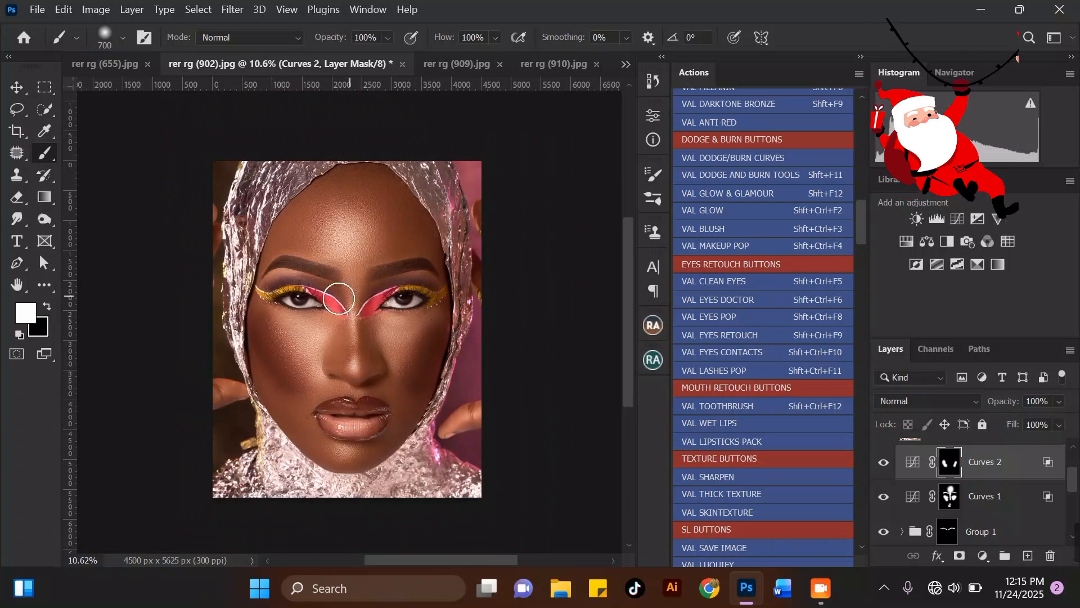
scroll(307, 315, up, 3)
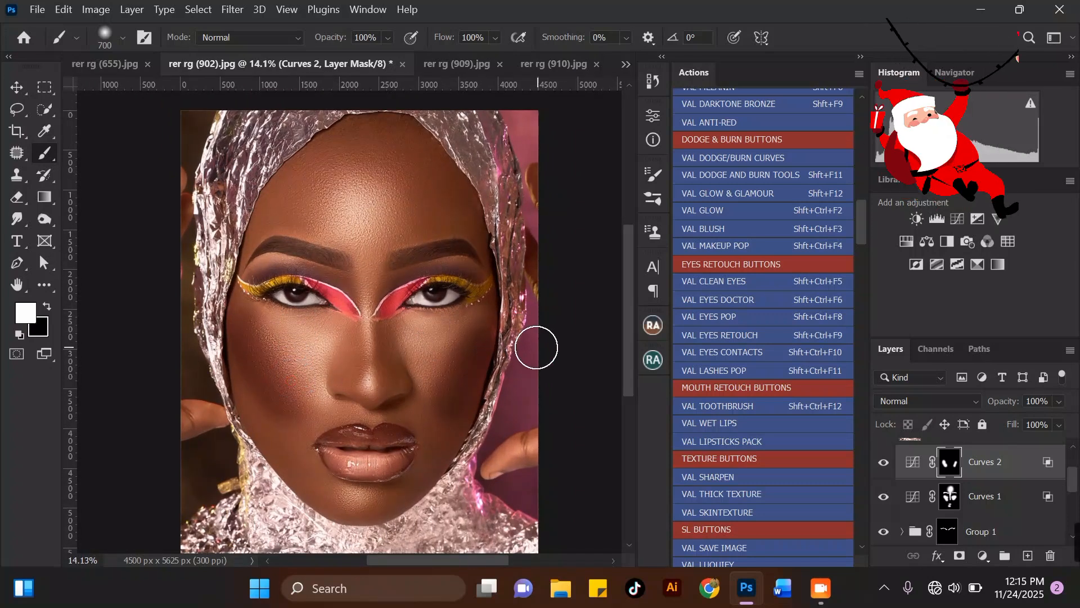
scroll(532, 345, down, 3)
scroll(458, 260, up, 2)
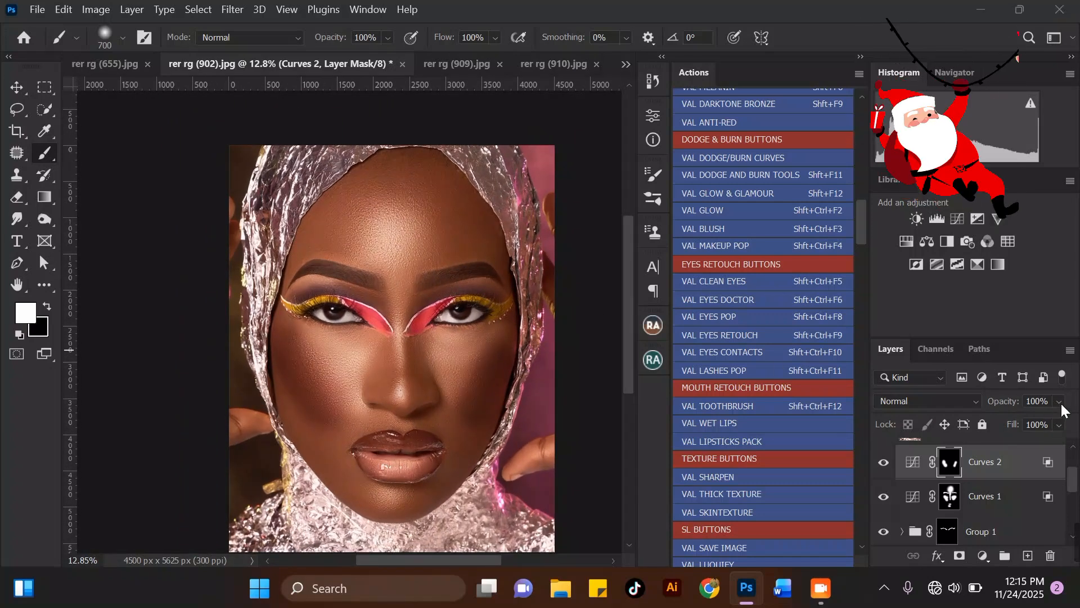
click(1030, 419)
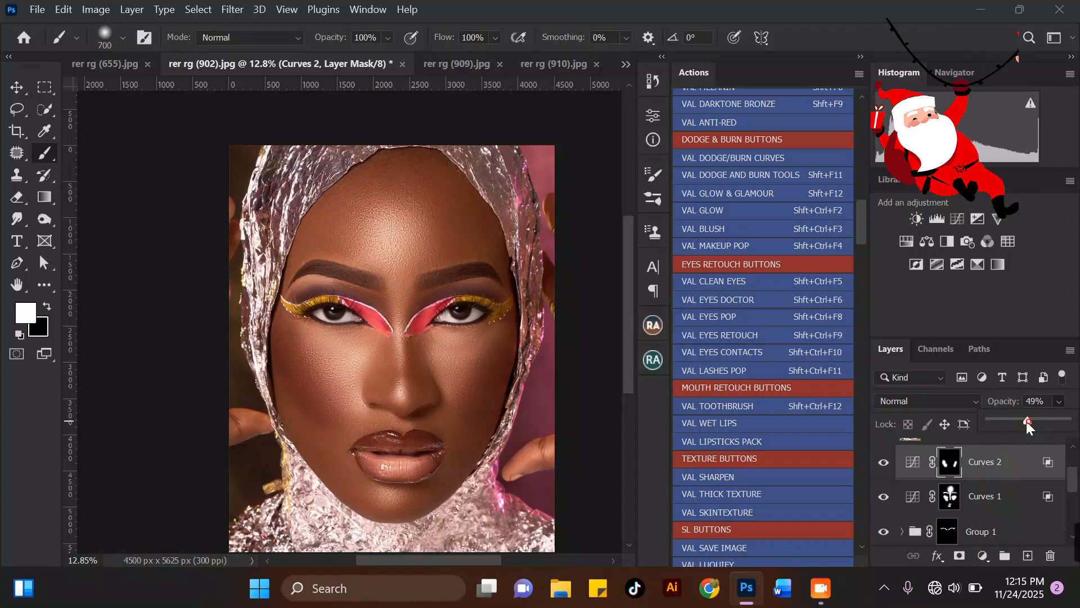
drag(1020, 421, 1017, 421)
scroll(442, 231, down, 2)
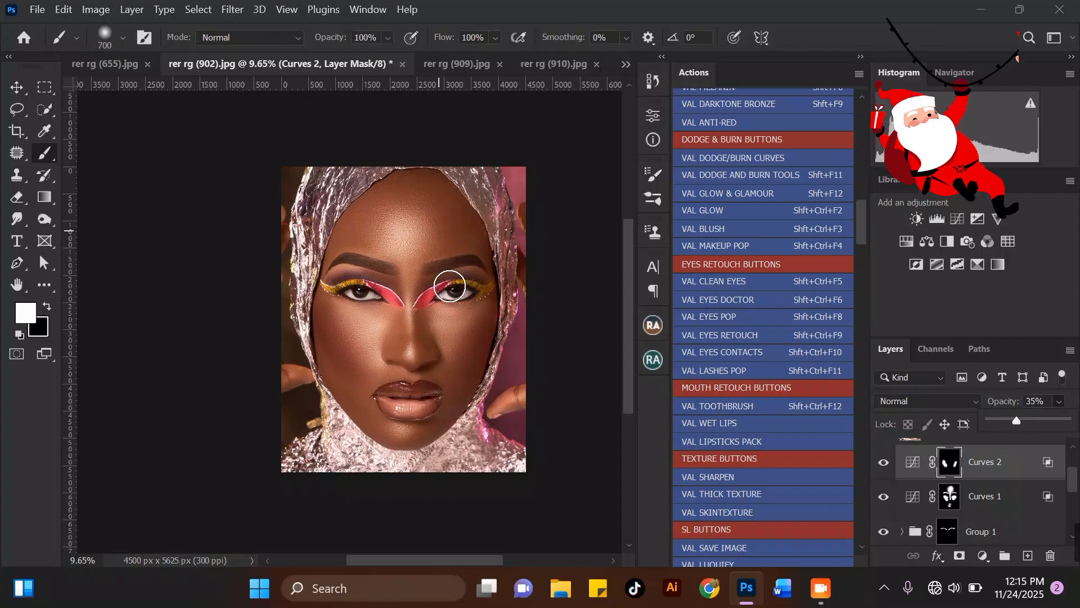
scroll(456, 292, up, 1)
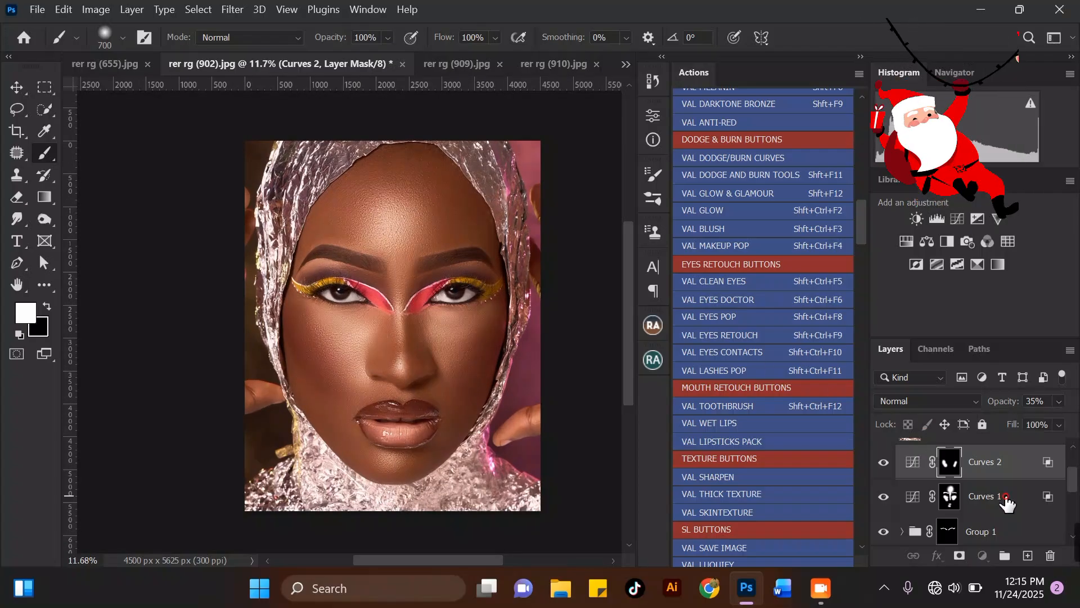
Step: Group the Curves 1 and Curves 2 layers and name the group "db"
click(1038, 500)
key(ctrl+g)
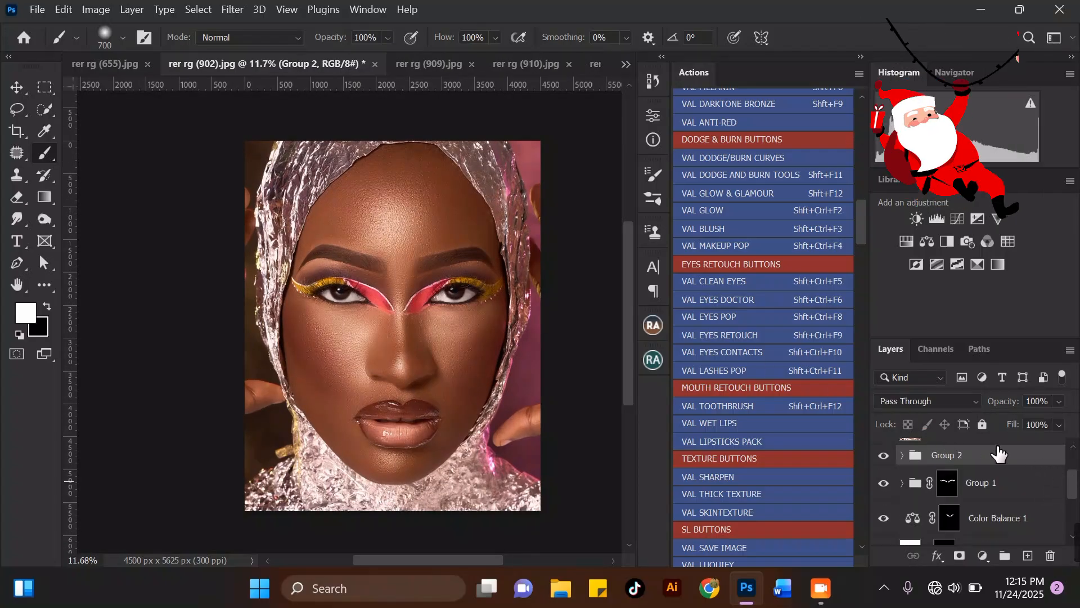
double_click(951, 456)
text(db)
key(Return)
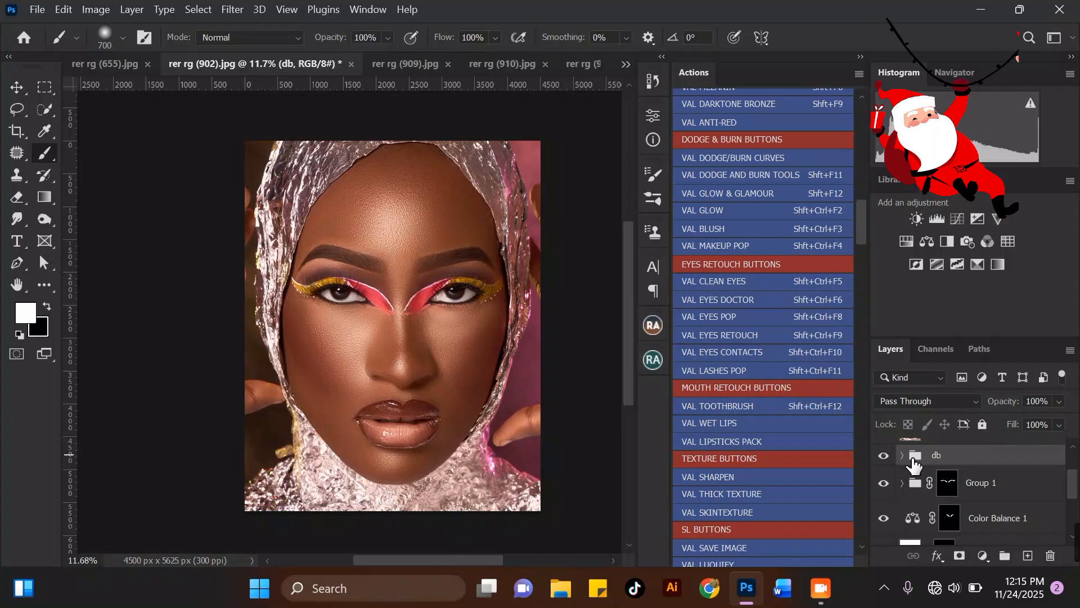
Step: Compare the face with and without the db group and lower the group's opacity to 64%
click(885, 455)
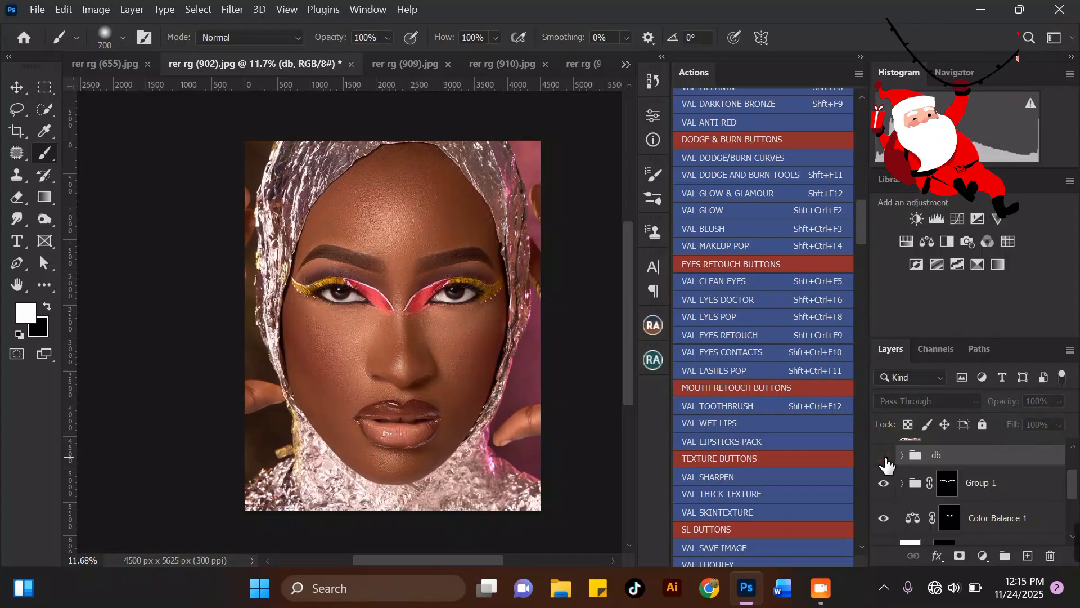
click(885, 455)
scroll(369, 250, up, 1)
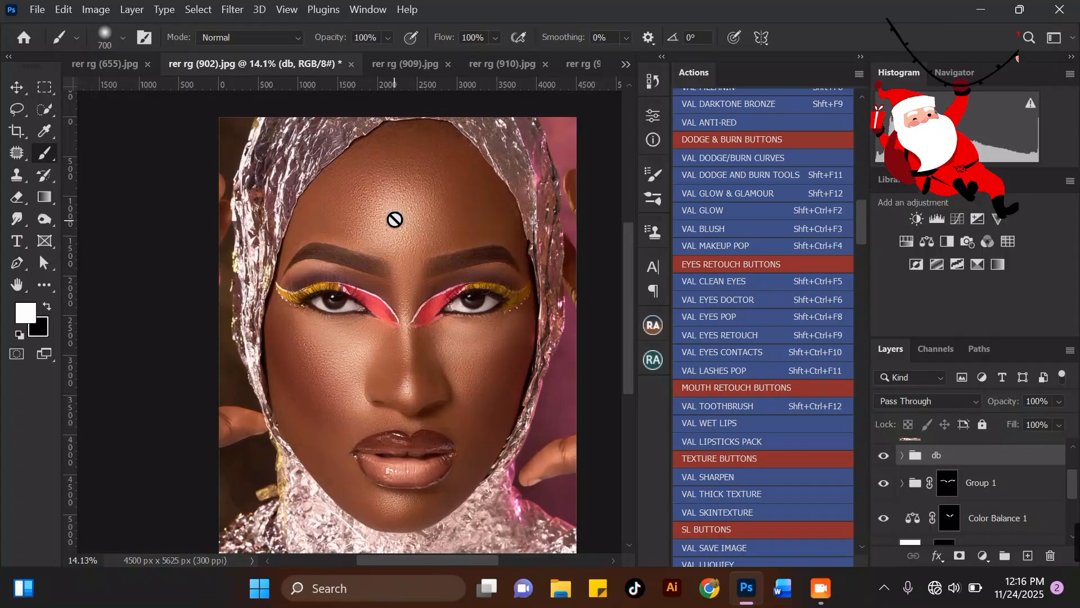
scroll(388, 220, up, 1)
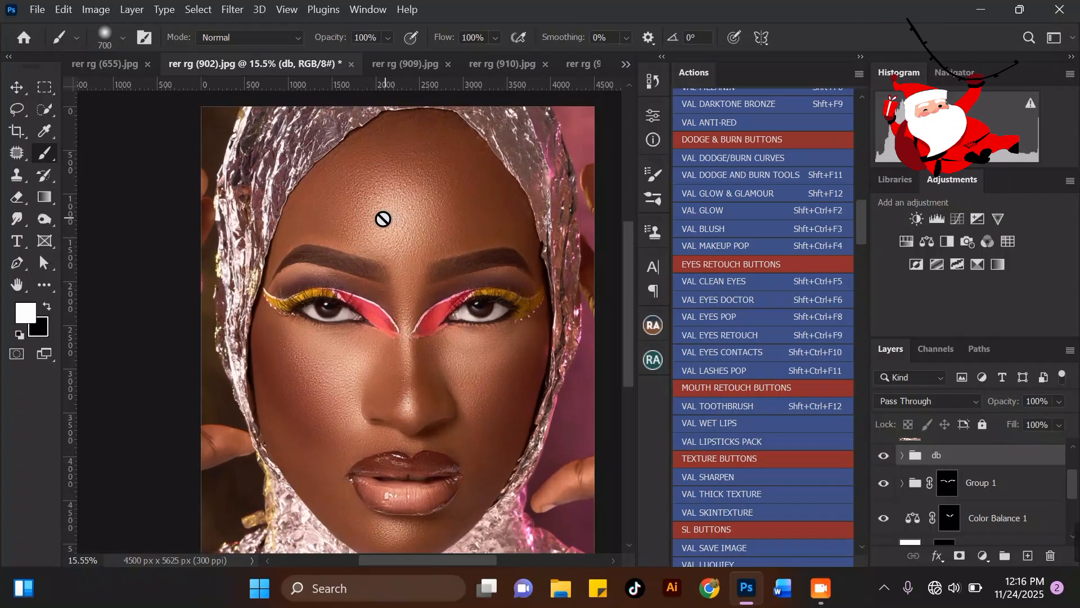
click(887, 457)
click(887, 457)
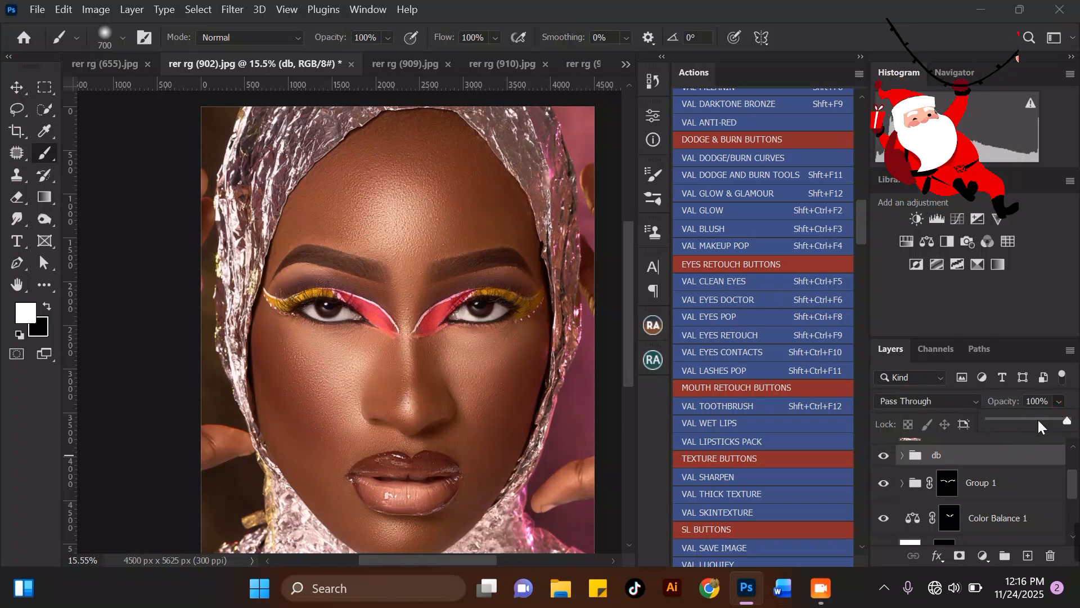
click(1042, 420)
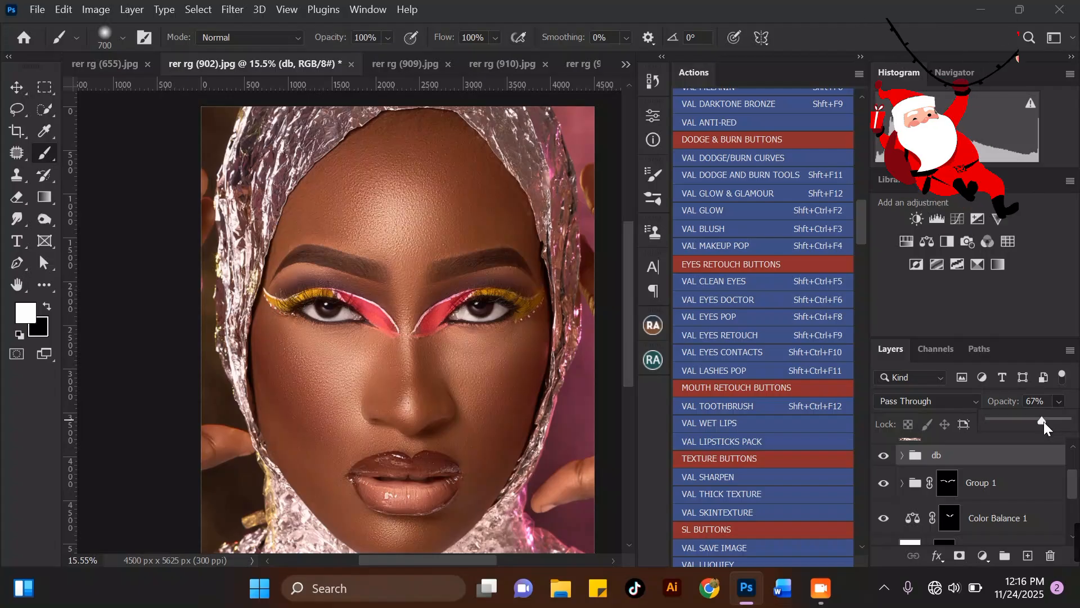
drag(1045, 417, 1038, 420)
Step: Toggle the db group's visibility and examine the dodge and burn effect on the face up close and from afar
click(884, 457)
click(884, 457)
click(884, 457)
click(884, 456)
scroll(413, 245, down, 3)
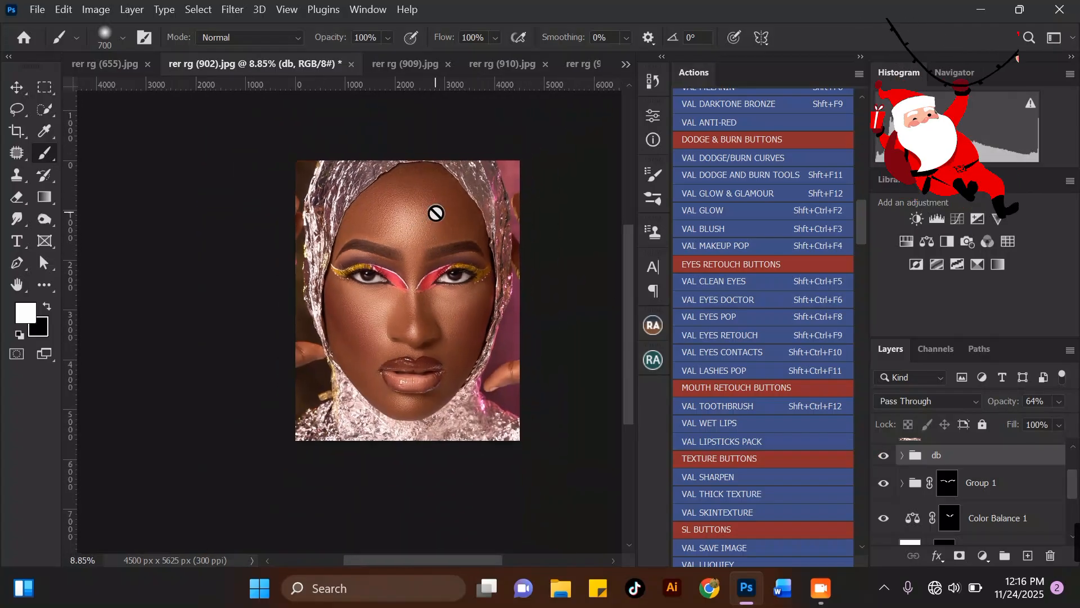
scroll(433, 218, up, 3)
scroll(338, 293, down, 1)
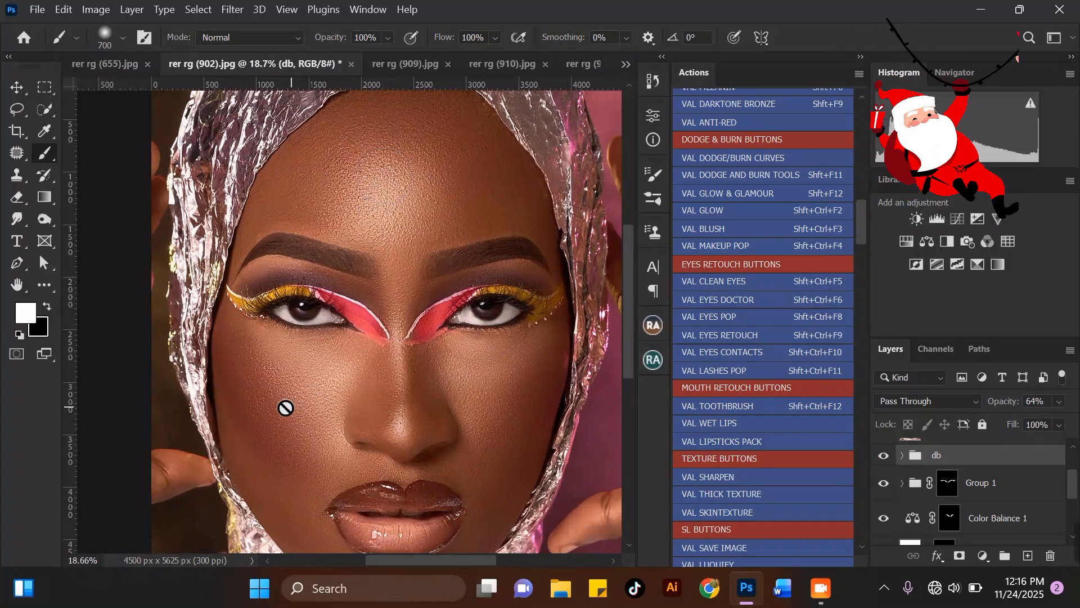
scroll(318, 371, down, 1)
scroll(303, 360, up, 1)
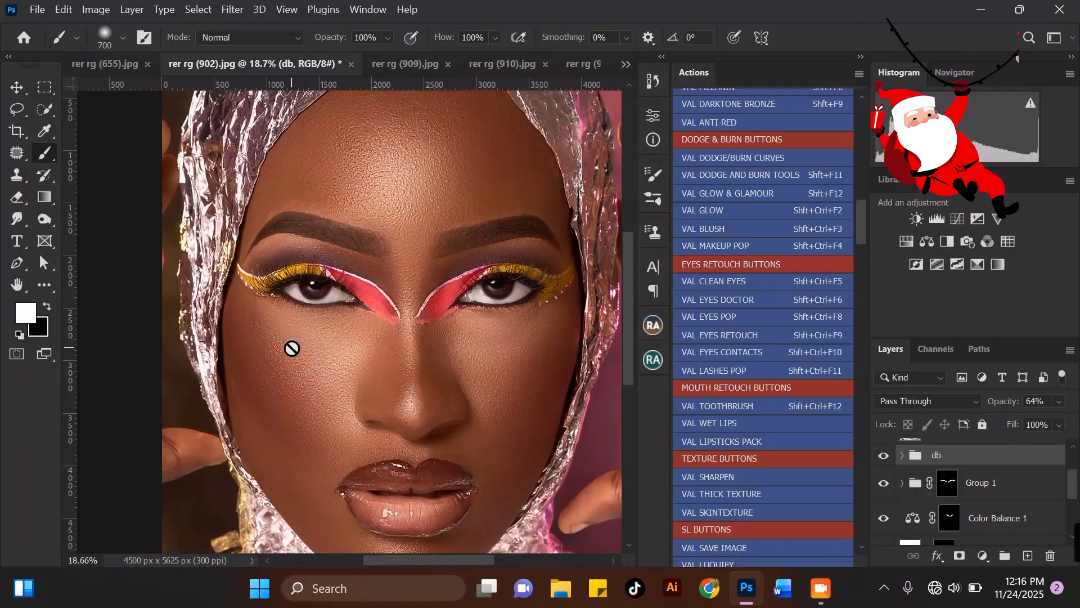
scroll(433, 286, down, 1)
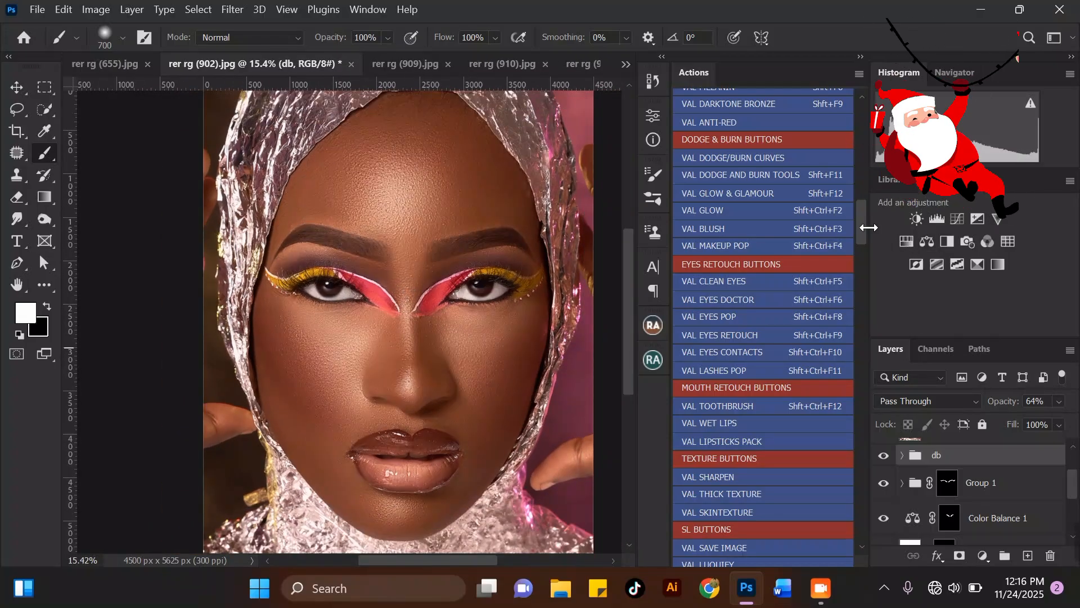
Step: Run the VAL BLUSH action and continue through its messages to add the masked Blush group
drag(862, 225, 859, 210)
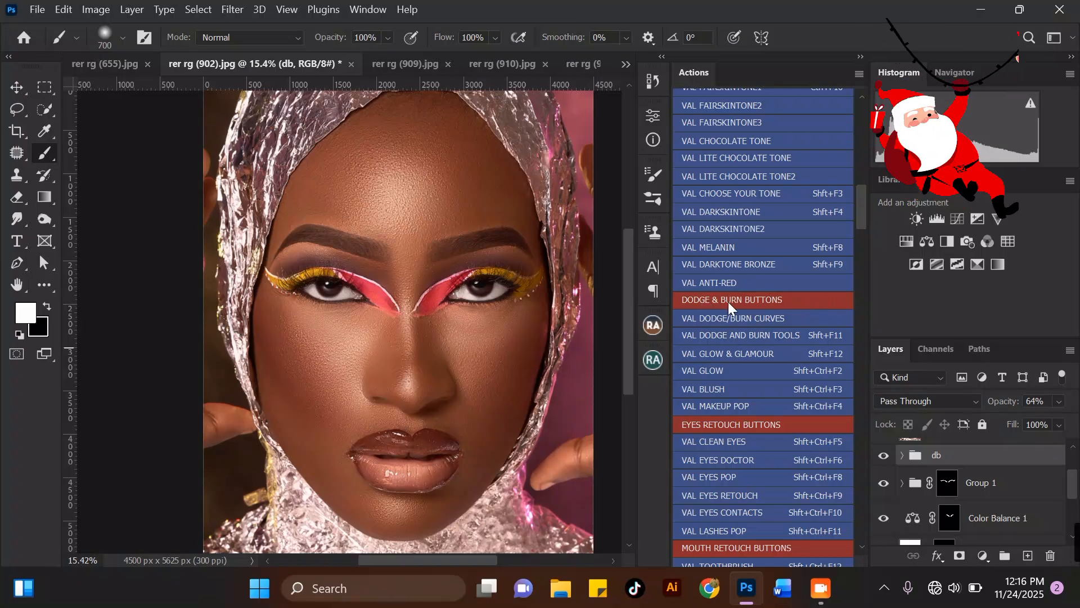
click(703, 391)
click(664, 244)
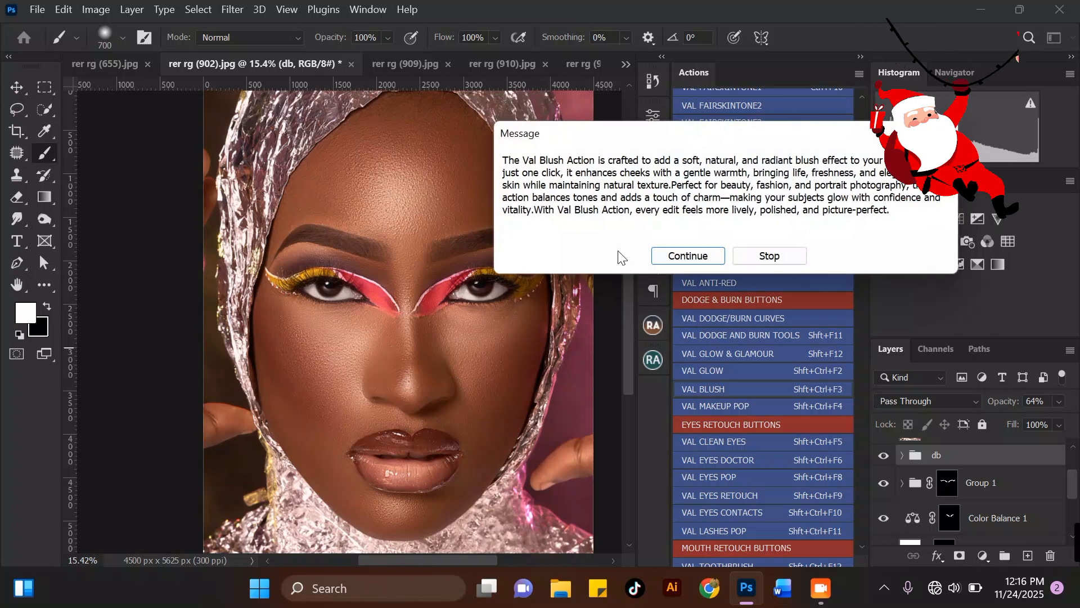
click(687, 254)
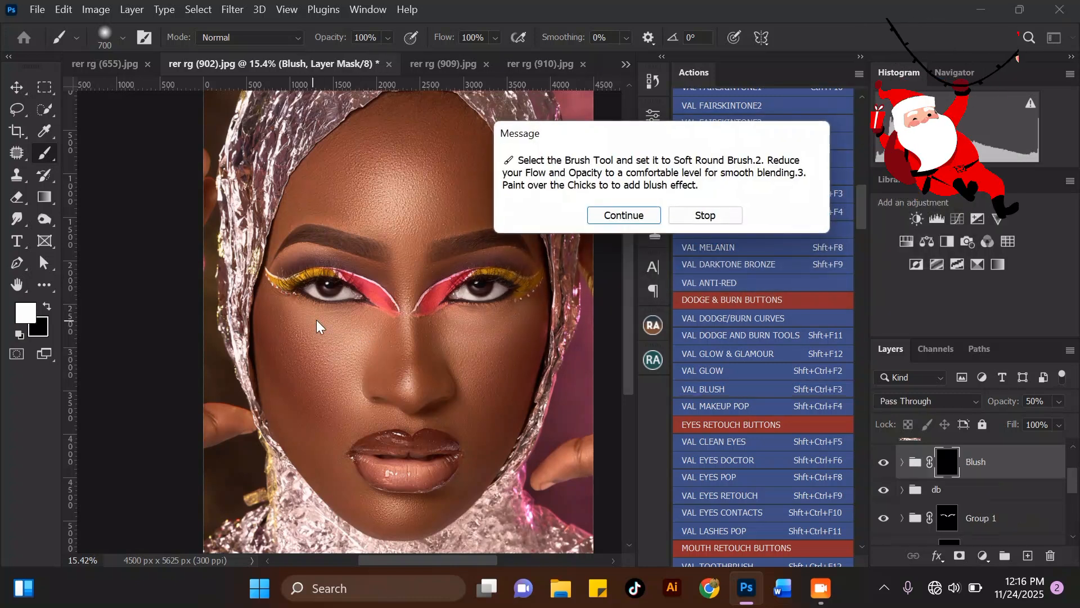
key(Return)
Step: Paint white on the Blush group's mask over both cheeks with a soft 700 px brush
mouse_move(304, 340)
mouse_down()
mouse_move(289, 330)
mouse_move(333, 386)
mouse_up()
mouse_move(558, 325)
mouse_down()
mouse_move(520, 330)
mouse_move(485, 386)
mouse_up()
scroll(421, 310, down, 2)
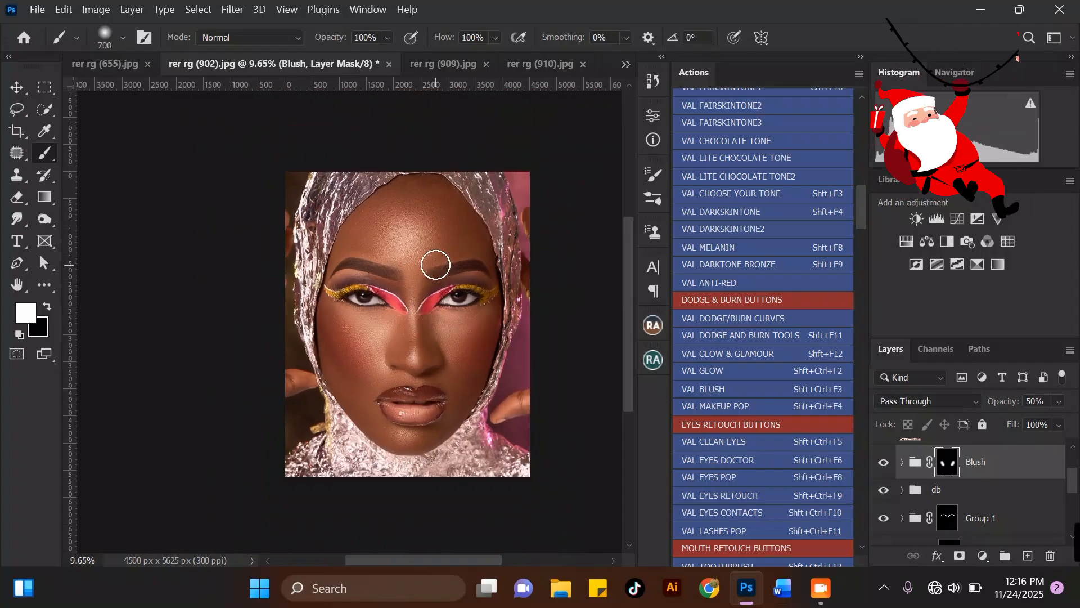
scroll(453, 306, up, 2)
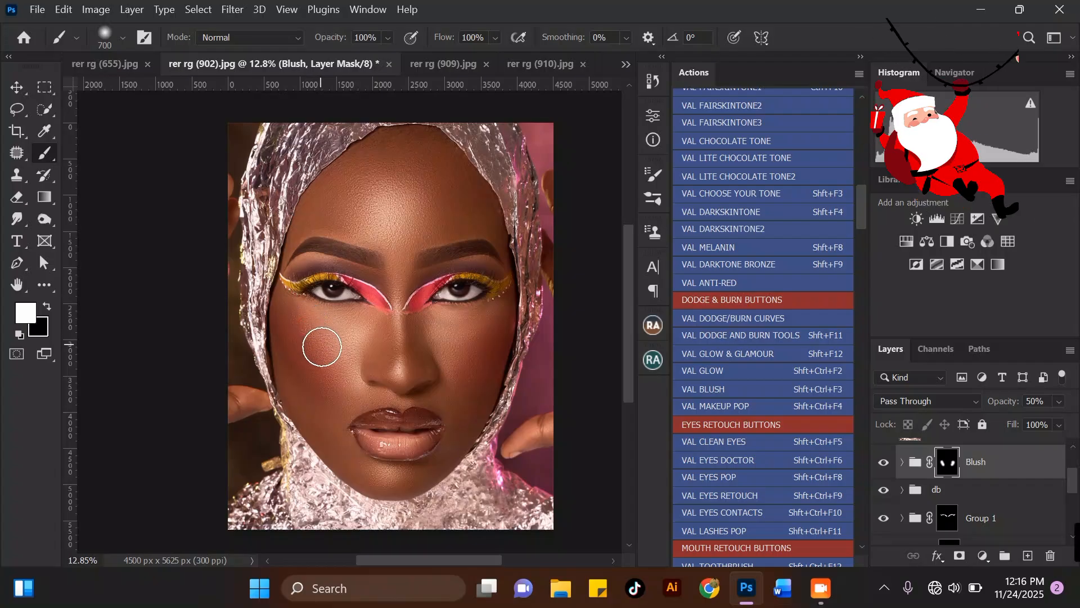
scroll(433, 281, down, 2)
scroll(426, 265, up, 2)
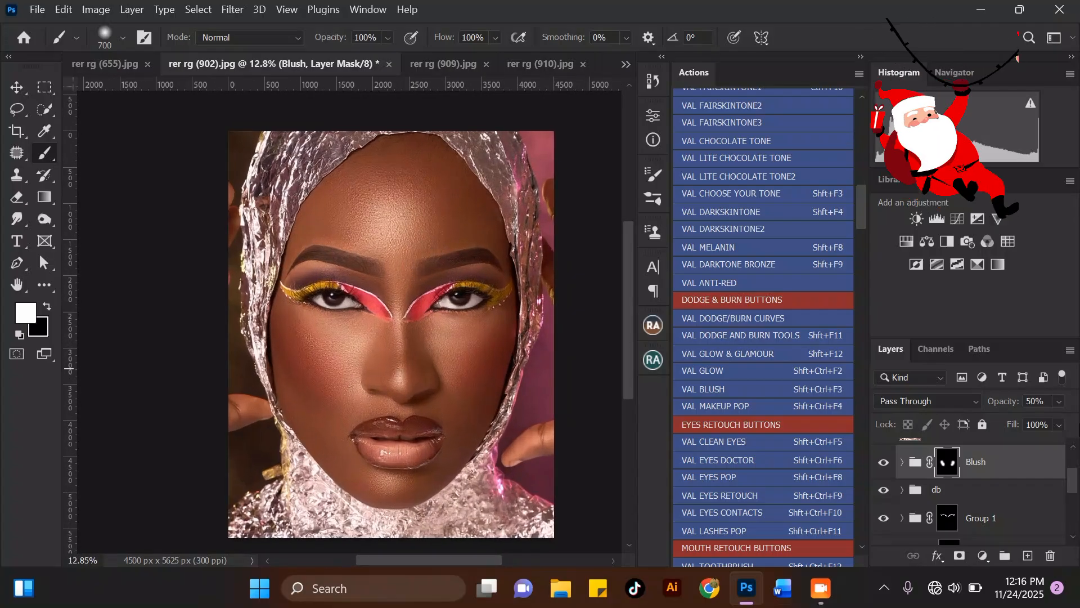
Step: Lower the Blush group's opacity to 39% and check the blended cheeks
drag(1025, 418, 1019, 420)
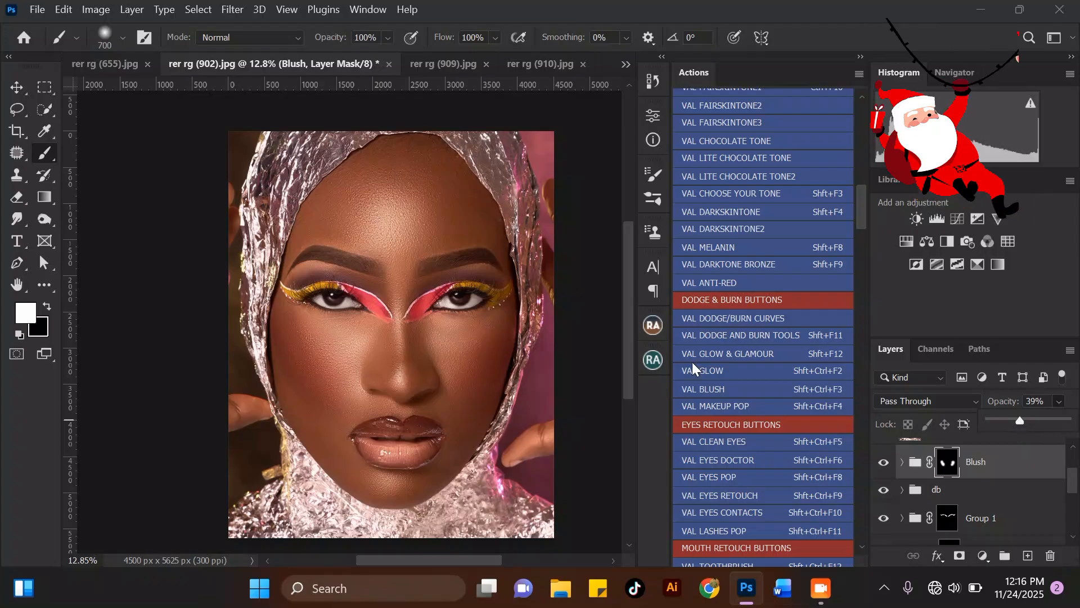
scroll(452, 190, down, 4)
scroll(405, 275, up, 6)
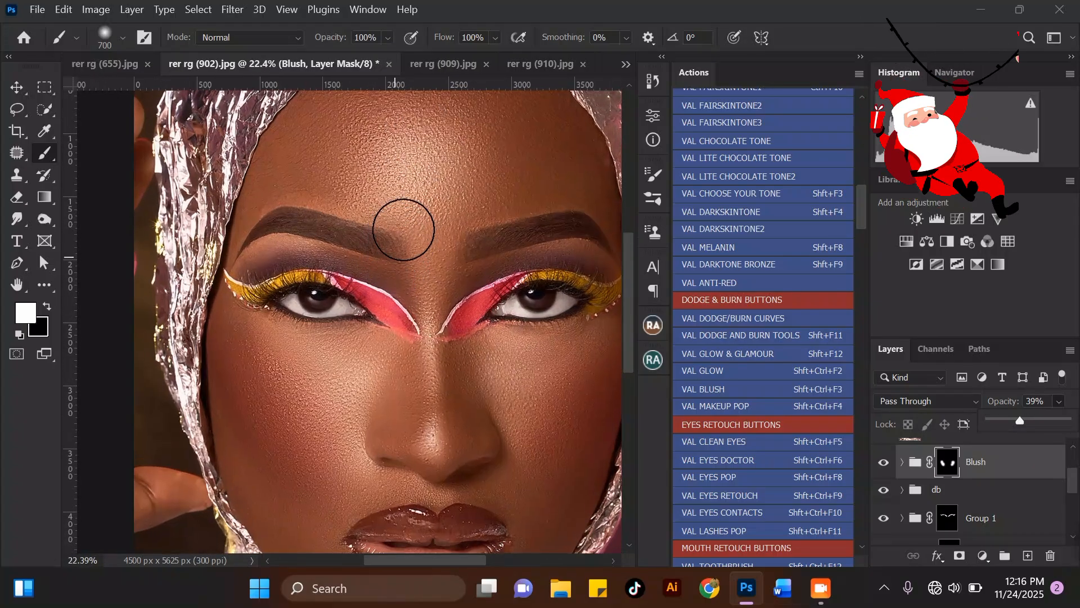
scroll(403, 229, down, 1)
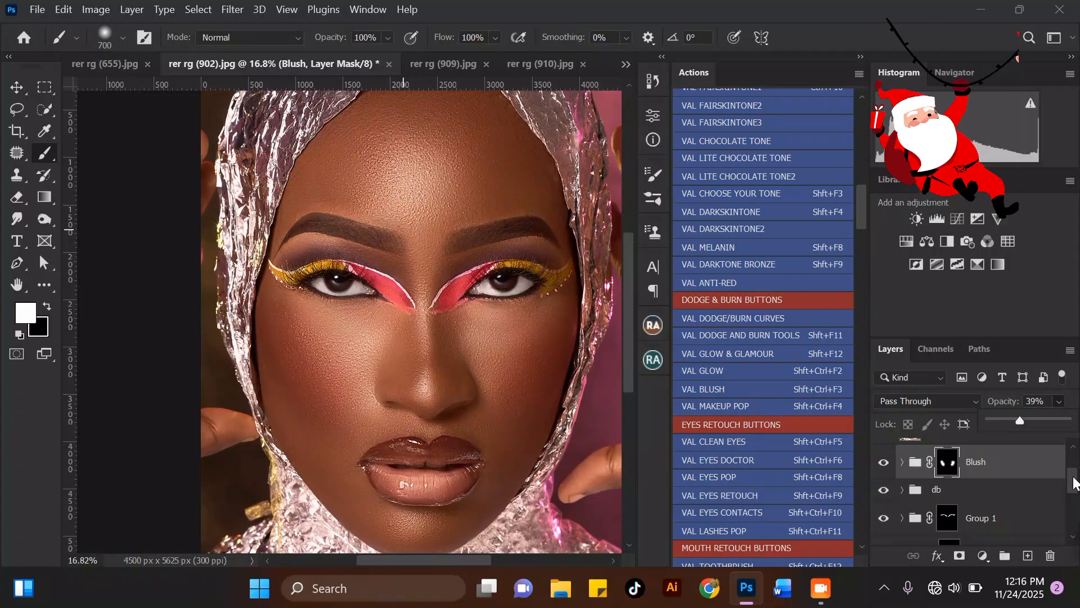
Step: Add a Selective Color adjustment layer directly above the Blush group
drag(1074, 483, 1070, 528)
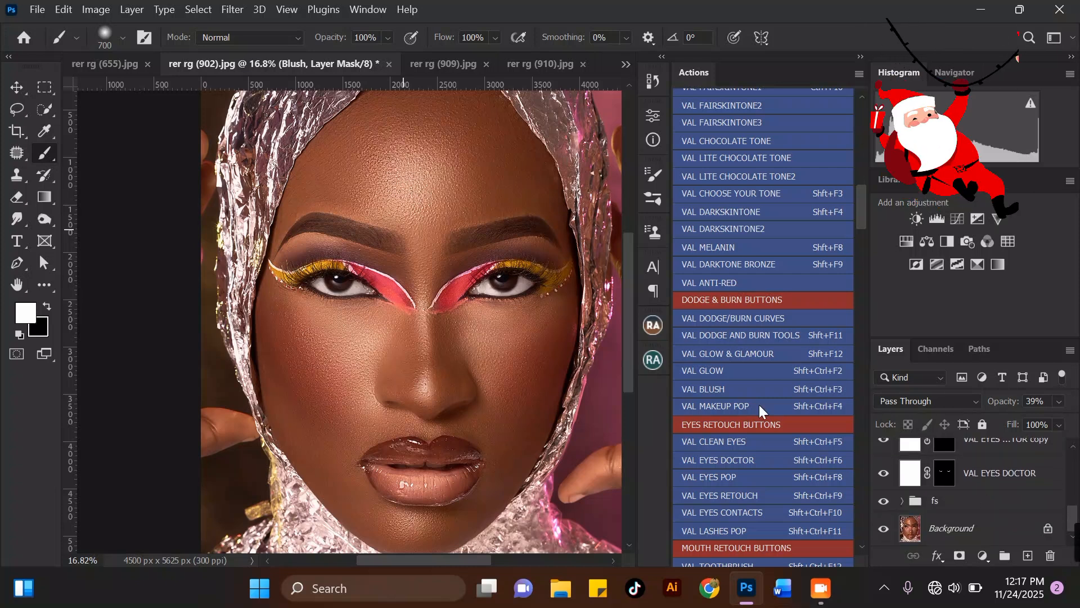
alt+scroll(451, 298, down, 2)
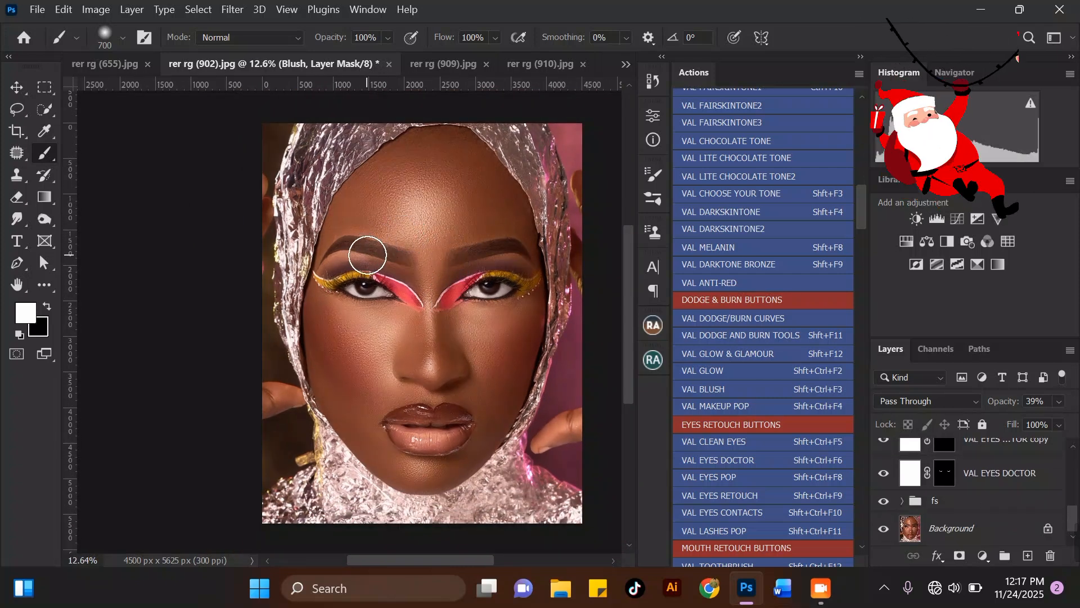
click(980, 556)
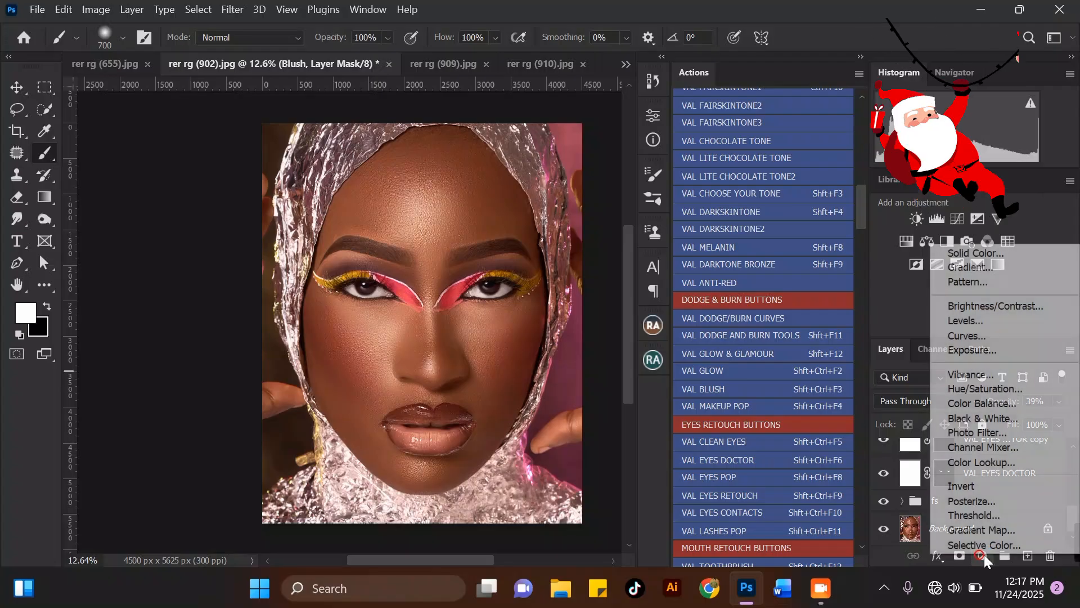
click(994, 541)
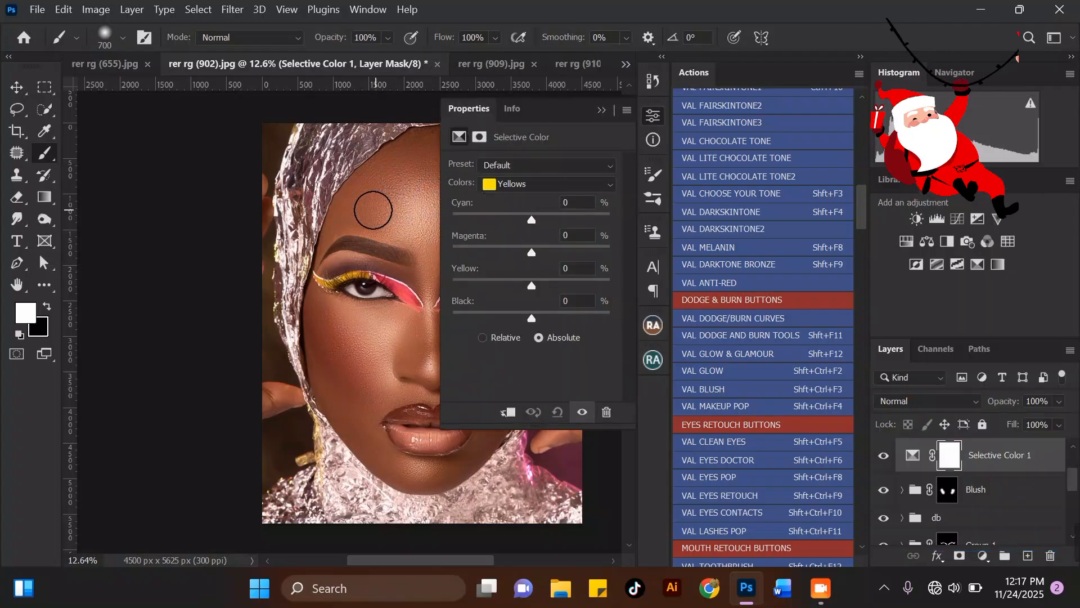
alt+scroll(374, 205, down, 3)
alt+scroll(409, 259, up, 2)
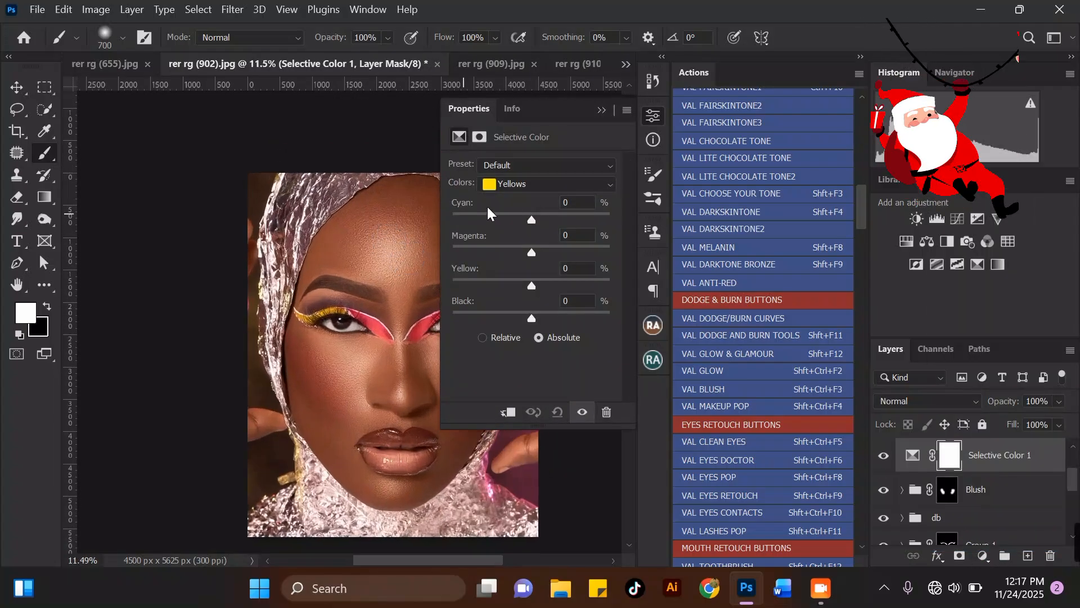
alt+scroll(301, 226, up, 2)
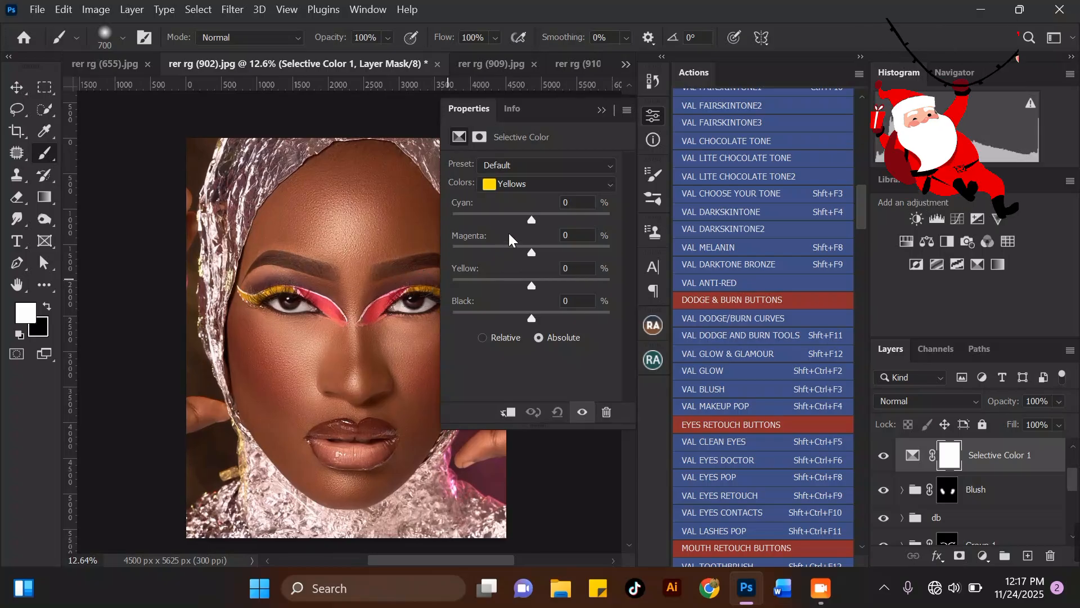
Step: Slightly reduce Cyan in the Yellows of the Selective Color adjustment and check the toning across the face
click(532, 186)
click(535, 212)
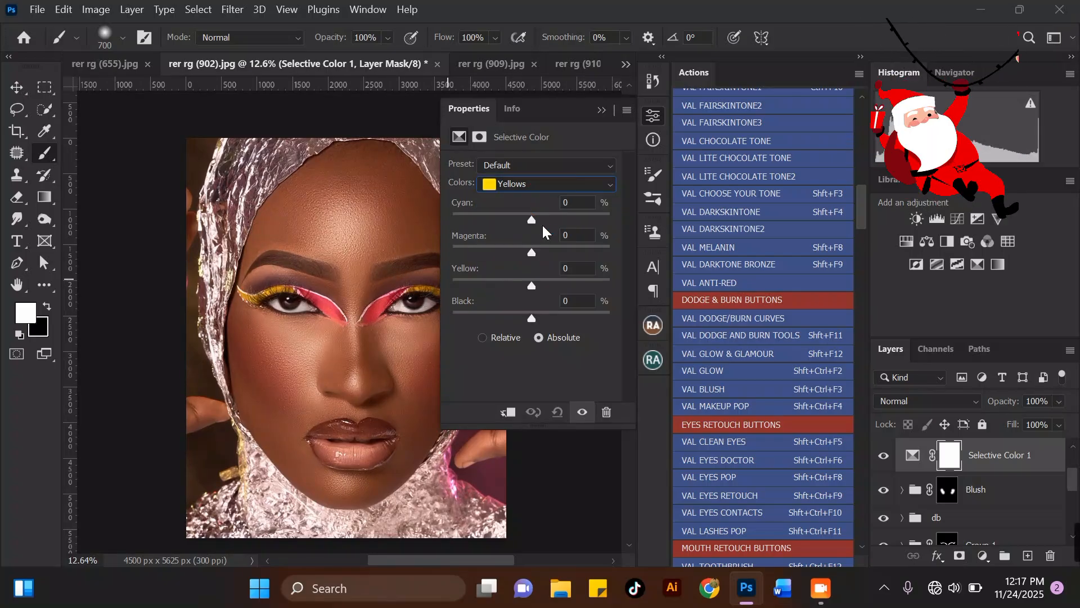
drag(532, 220, 521, 220)
click(602, 110)
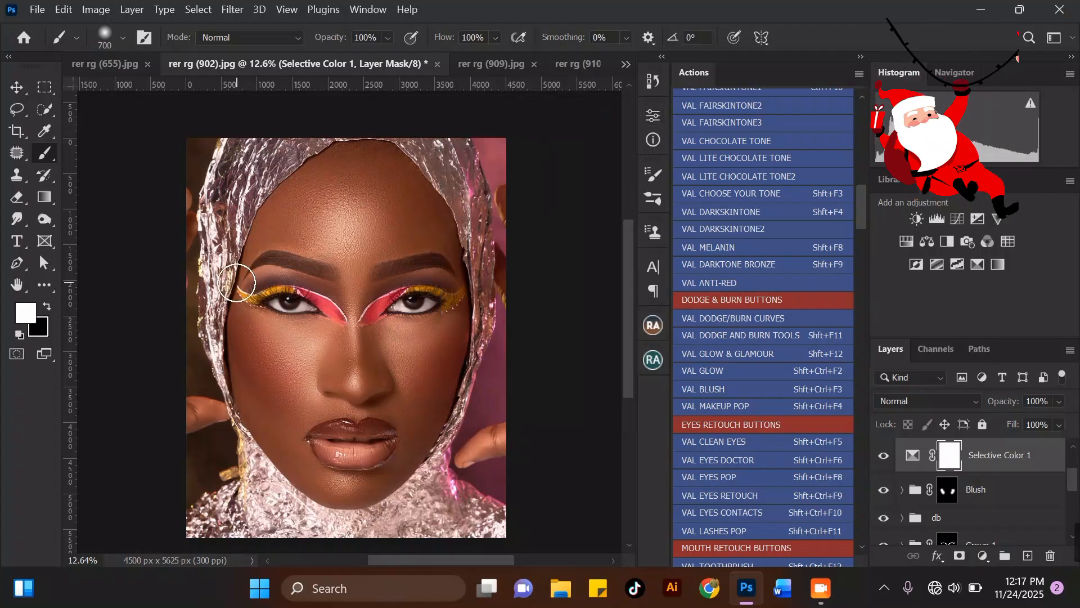
scroll(265, 325, up, 1)
scroll(505, 234, down, 1)
scroll(299, 346, up, 2)
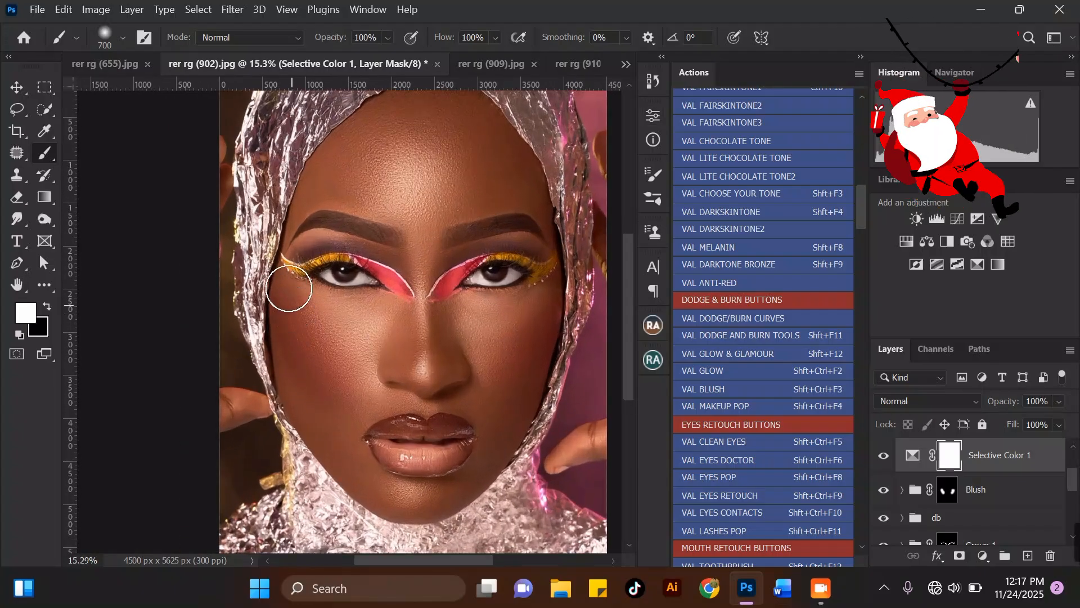
scroll(387, 292, down, 1)
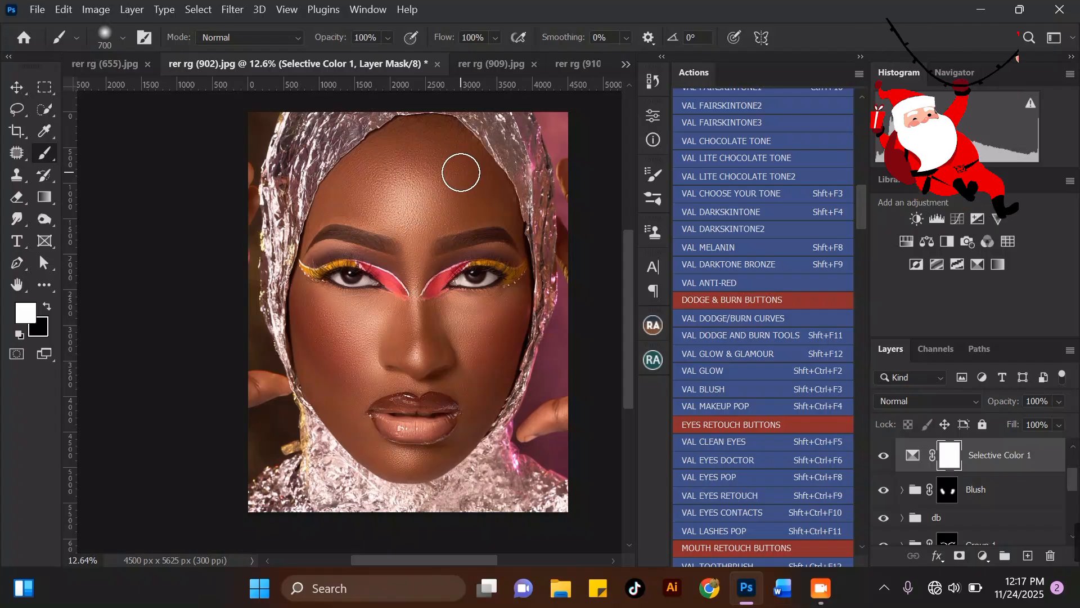
scroll(321, 170, up, 1)
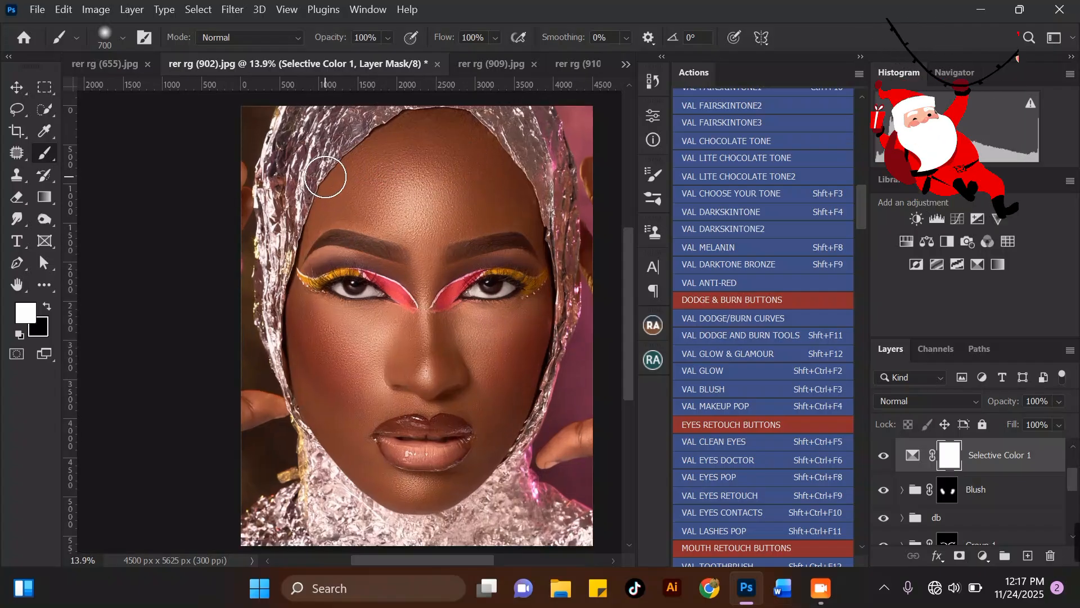
scroll(363, 293, up, 1)
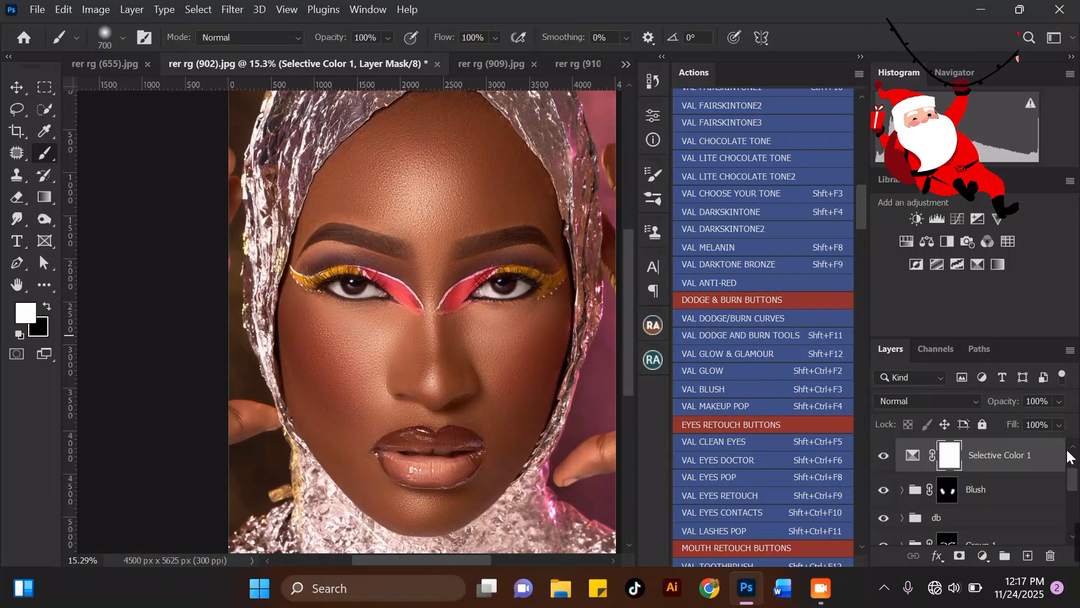
Step: Merge the fs group into a single layer and duplicate that layer
drag(1073, 485, 1073, 521)
click(988, 509)
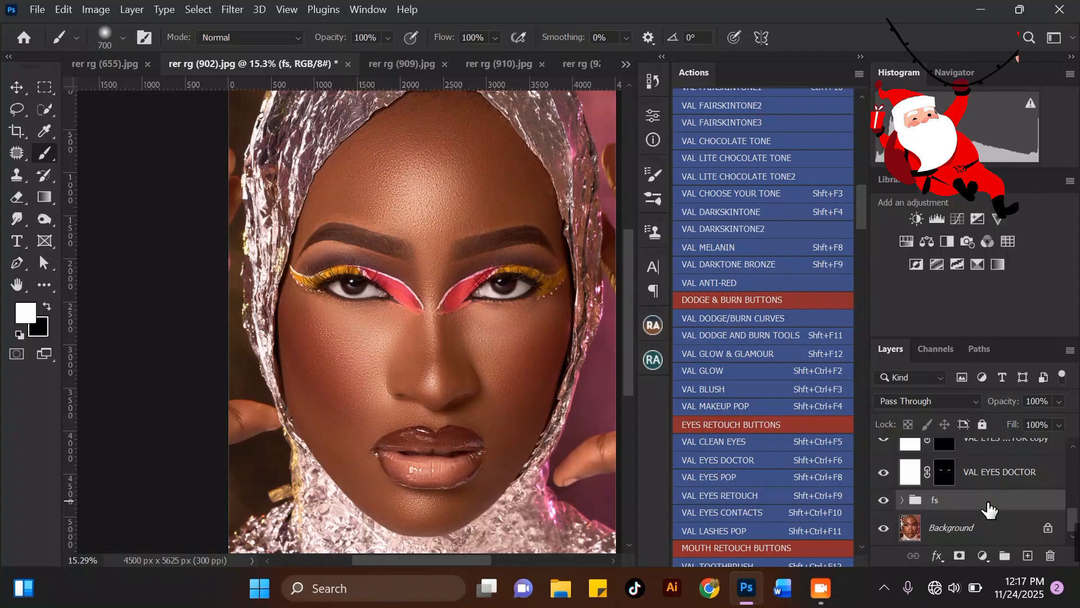
key(ctrl+e)
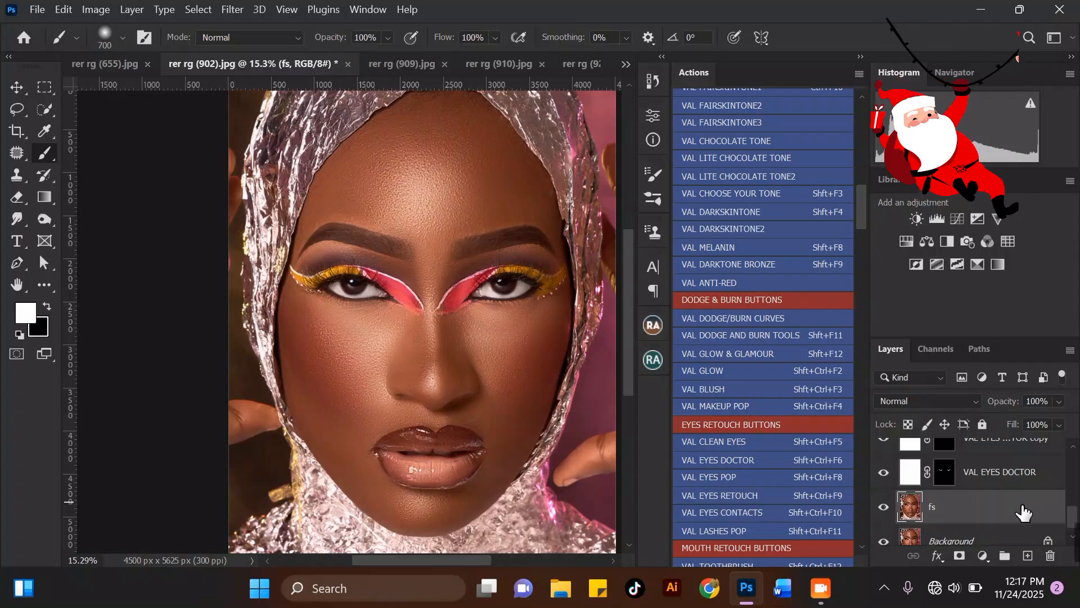
key(ctrl+j)
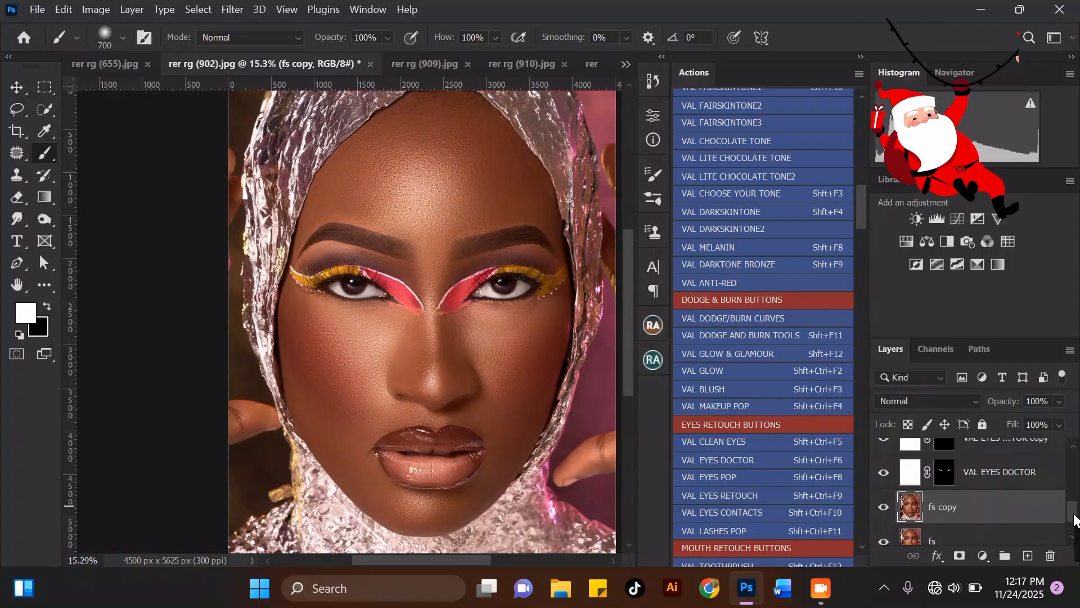
Step: Merge all layers from the fs copy up through Selective Color 1 into one layer
drag(1072, 521, 1077, 467)
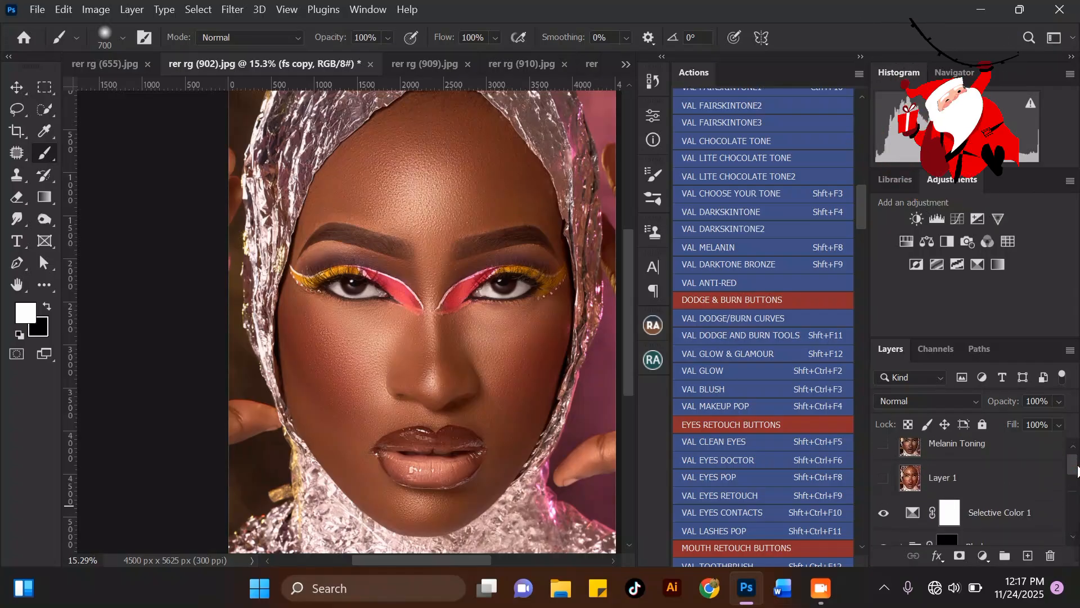
click(1011, 514)
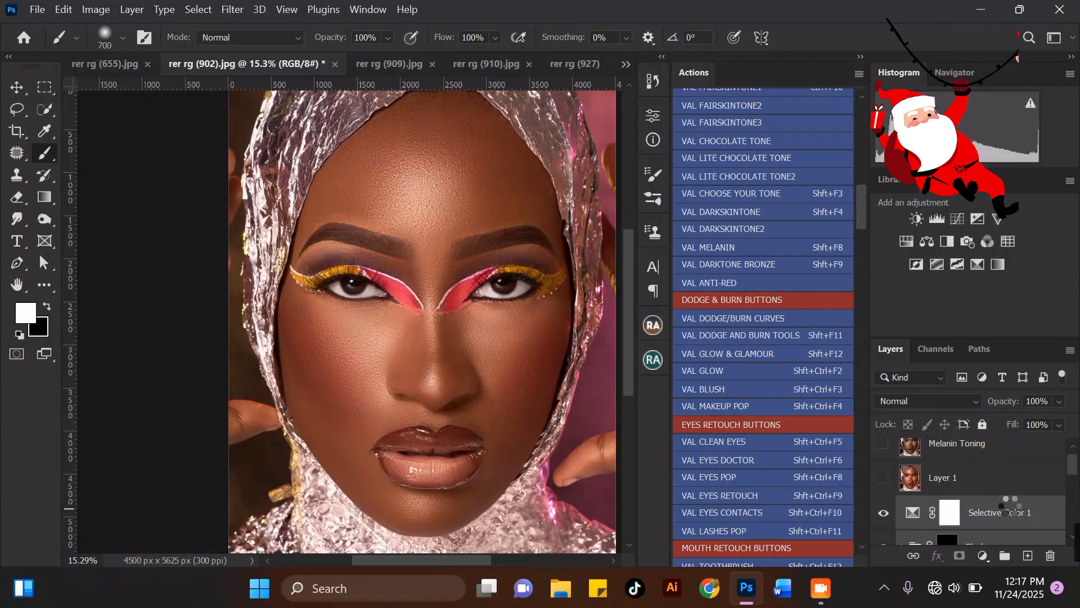
drag(1075, 484, 1071, 513)
Step: Toggle the visibility of the fs and merged Selective Color 1 layers to compare the retouching stages with the original portrait
drag(885, 466, 894, 502)
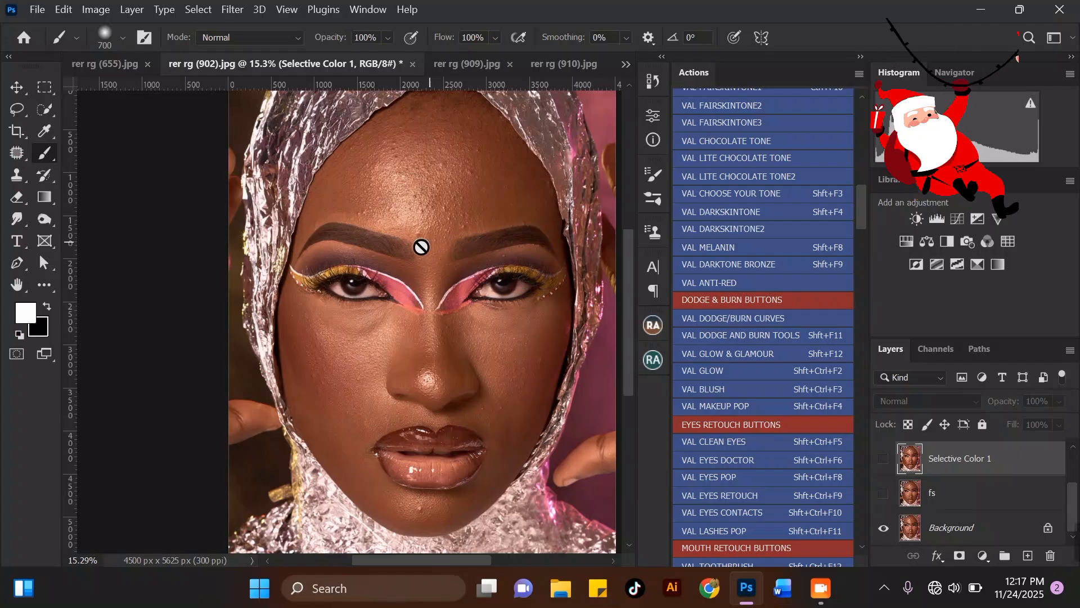
scroll(415, 303, up, 1)
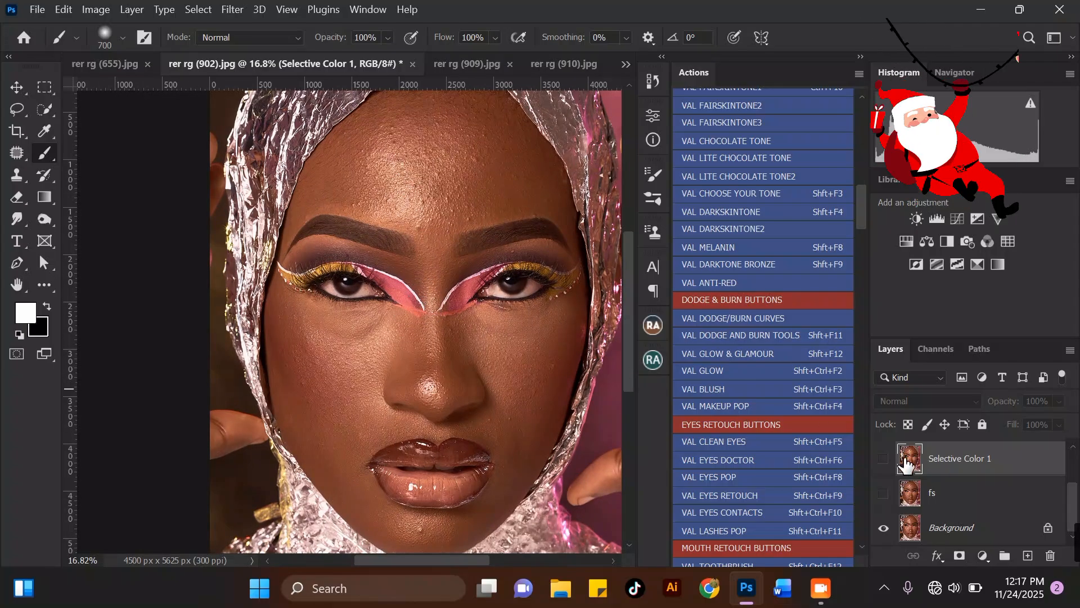
click(885, 494)
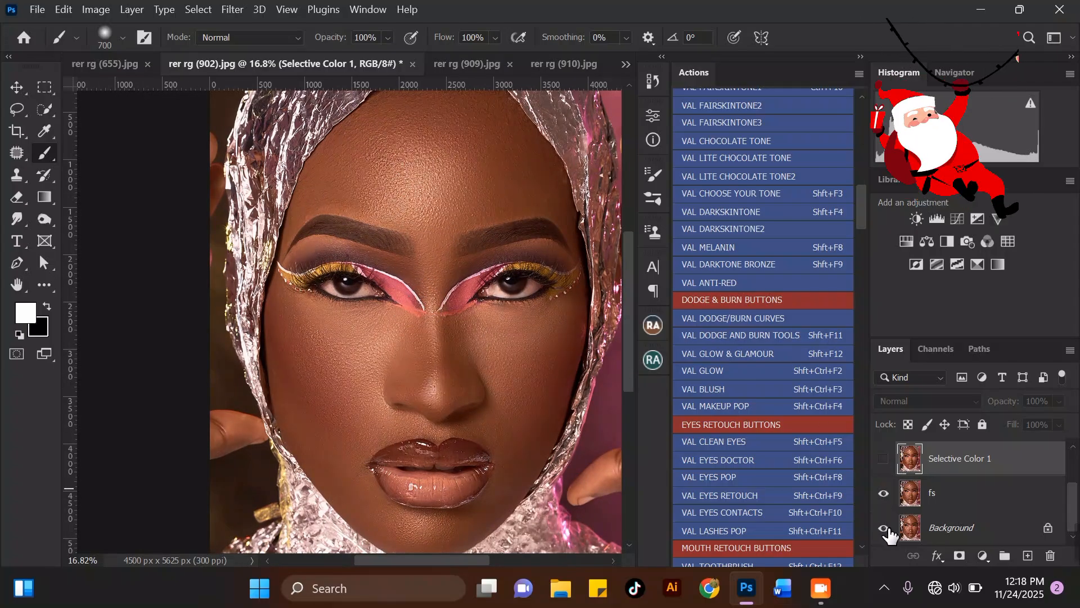
click(884, 462)
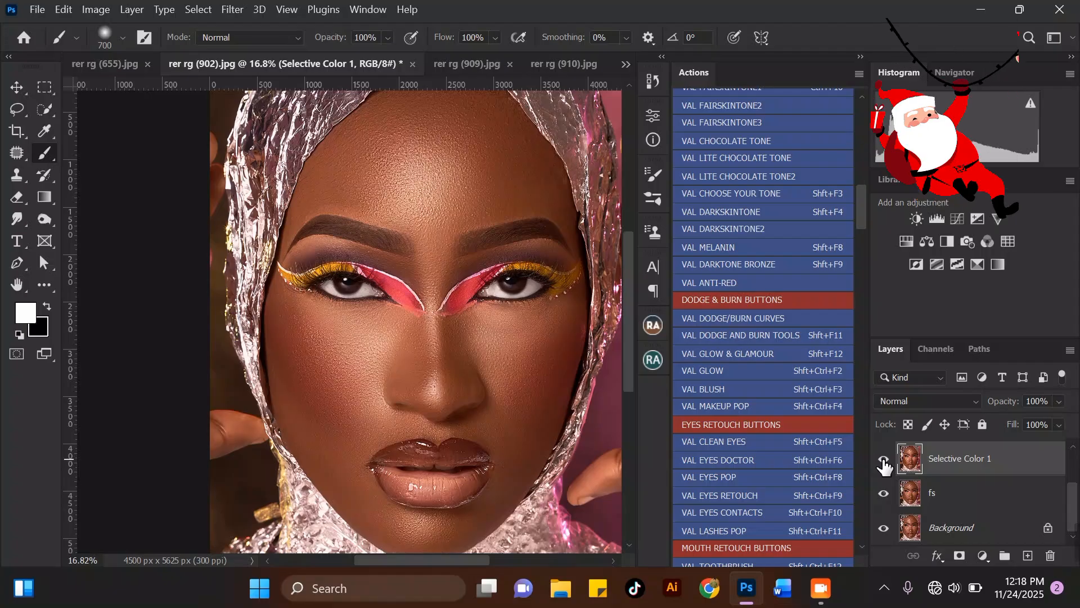
click(884, 496)
click(885, 463)
click(885, 463)
click(884, 463)
click(885, 463)
scroll(432, 250, up, 1)
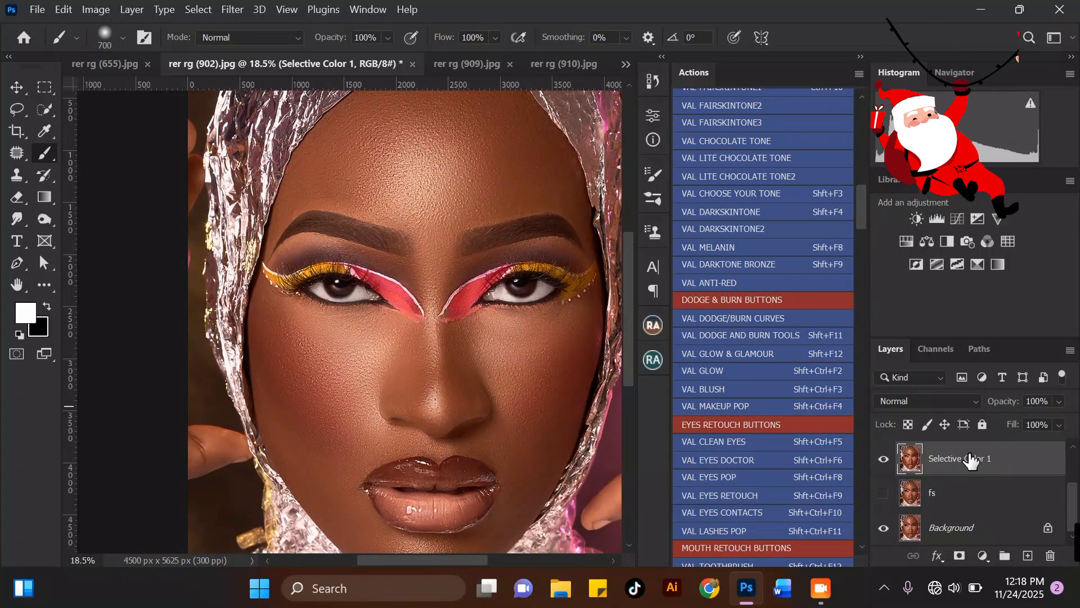
Step: Duplicate the merged Selective Color 1 layer and run the VAL MELANIN action on the copy, continuing through its message
key(ctrl+j)
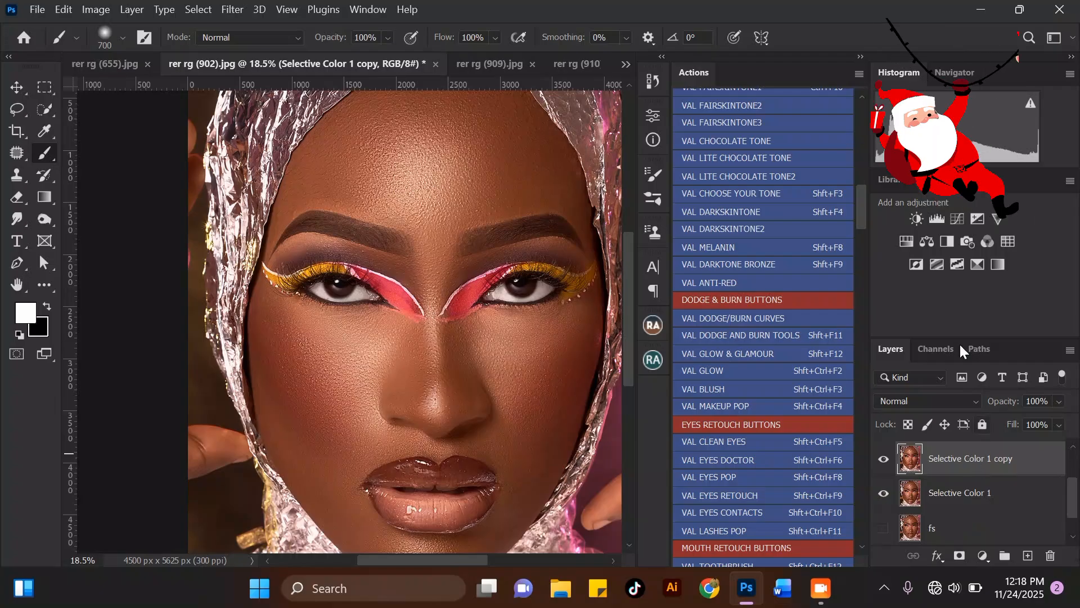
drag(860, 212, 859, 207)
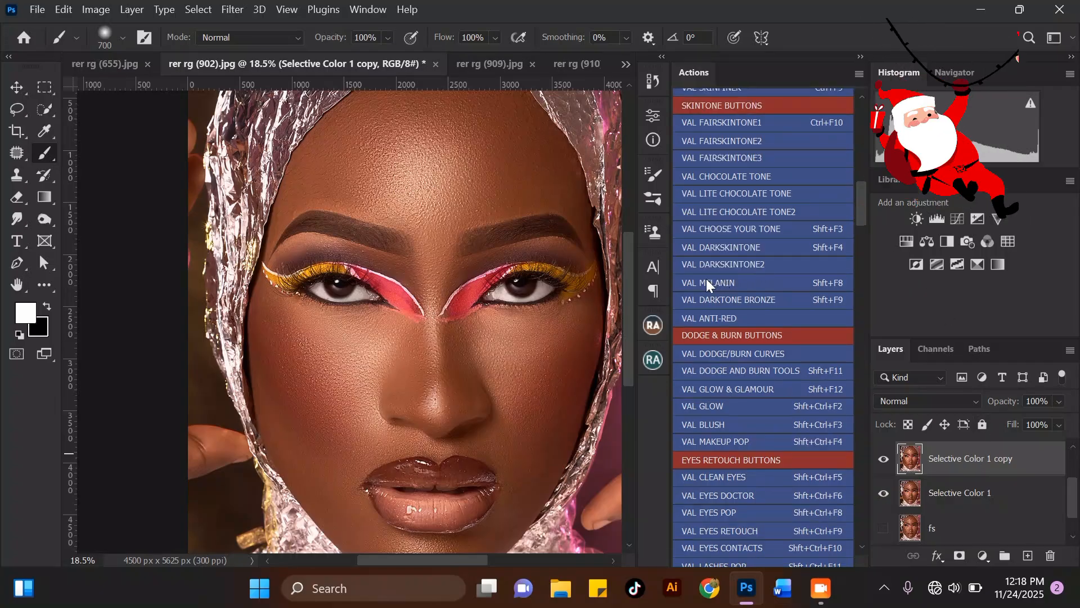
drag(859, 204, 855, 188)
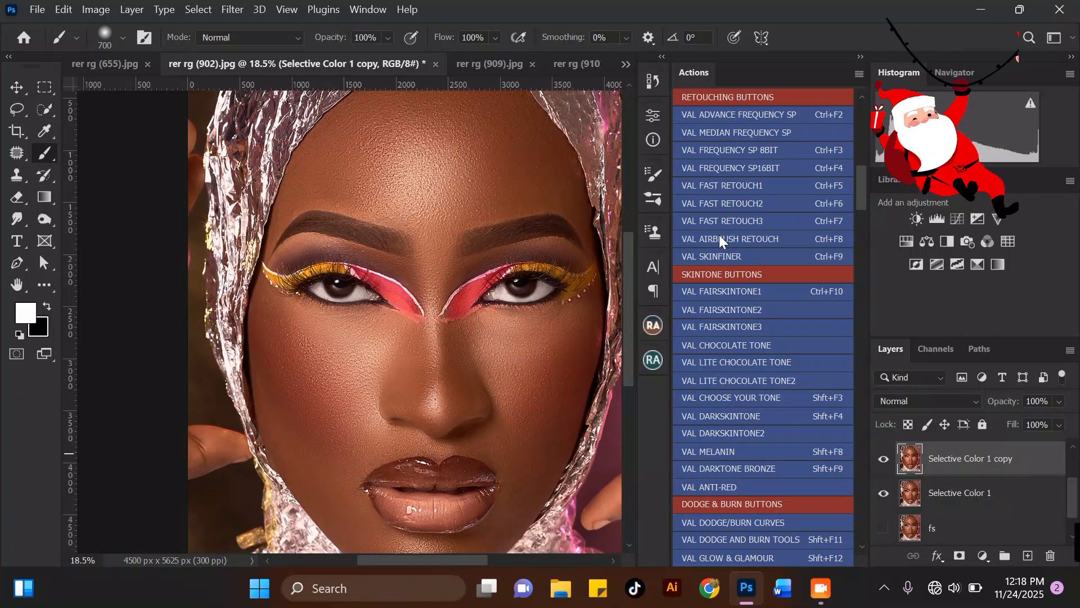
drag(862, 180, 862, 190)
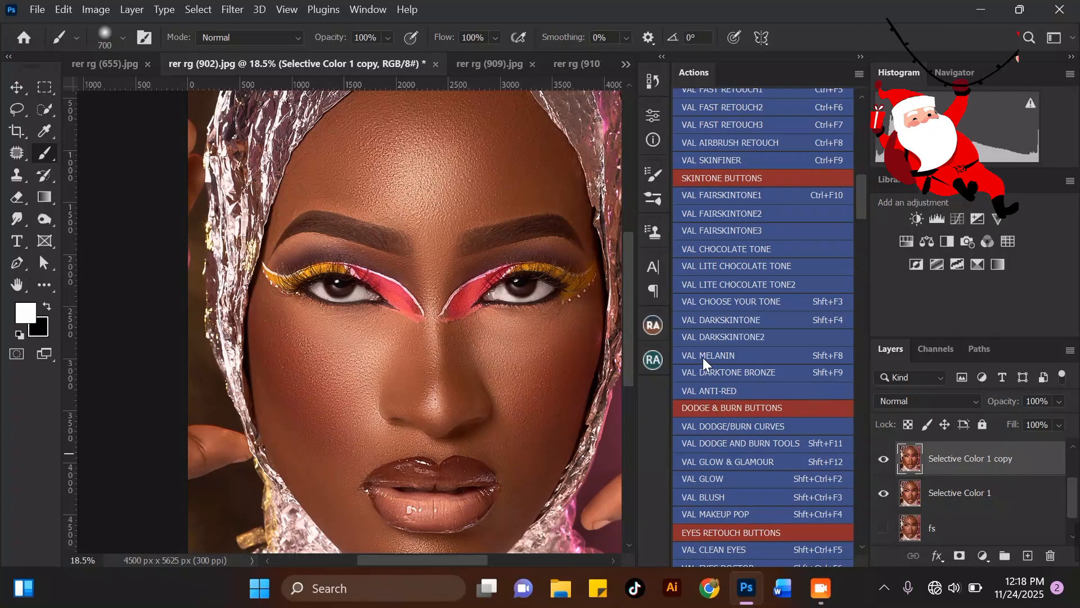
click(758, 357)
click(680, 242)
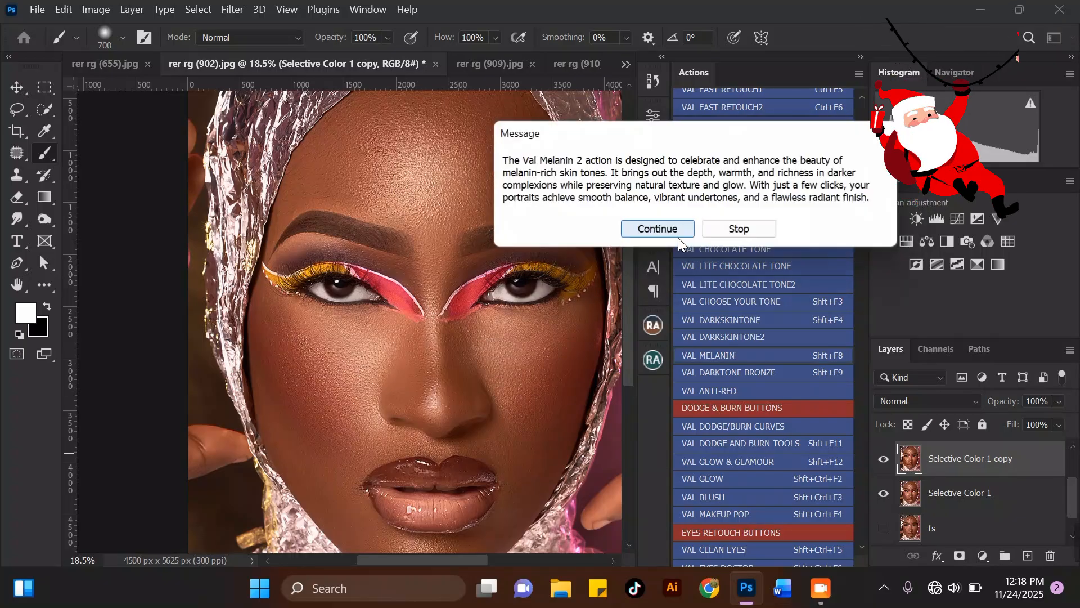
click(682, 227)
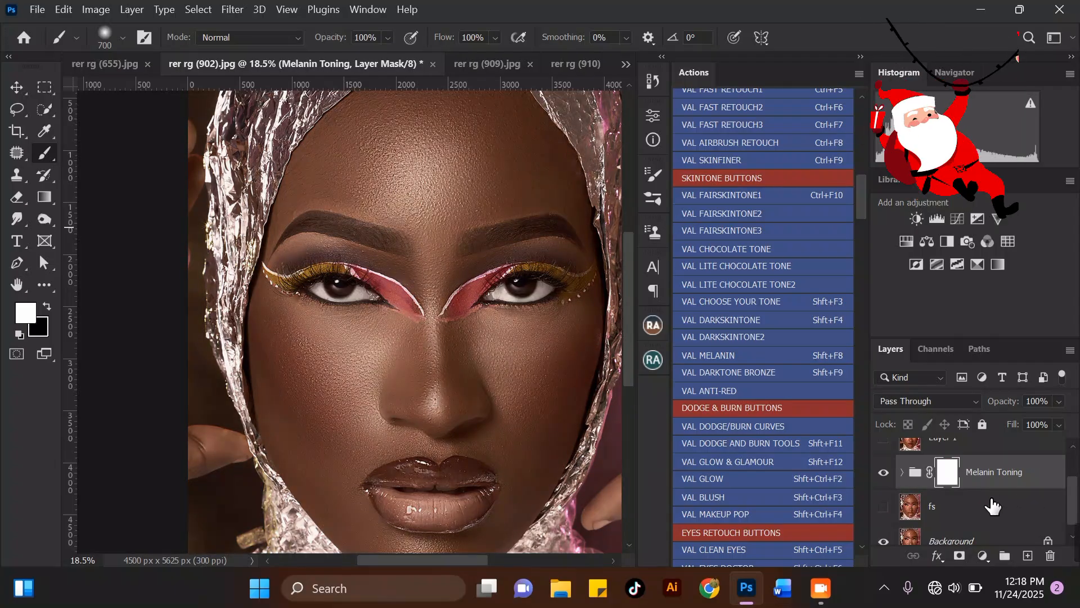
Step: Move the Selective Color 1 layer out of the Melanin Toning group to just below it, then collapse and select the group
drag(1071, 498, 1074, 521)
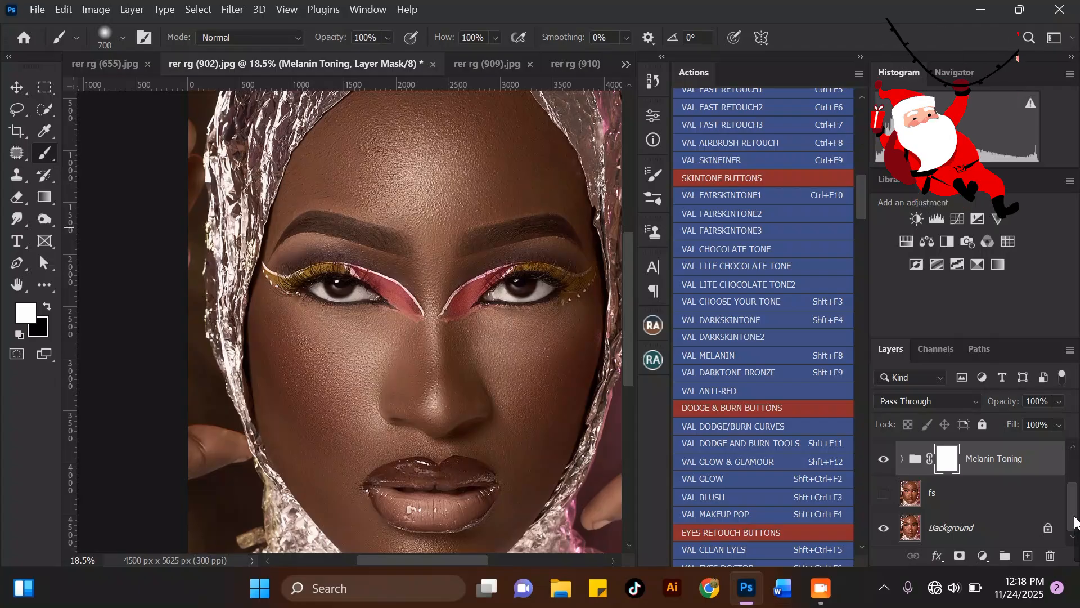
click(902, 459)
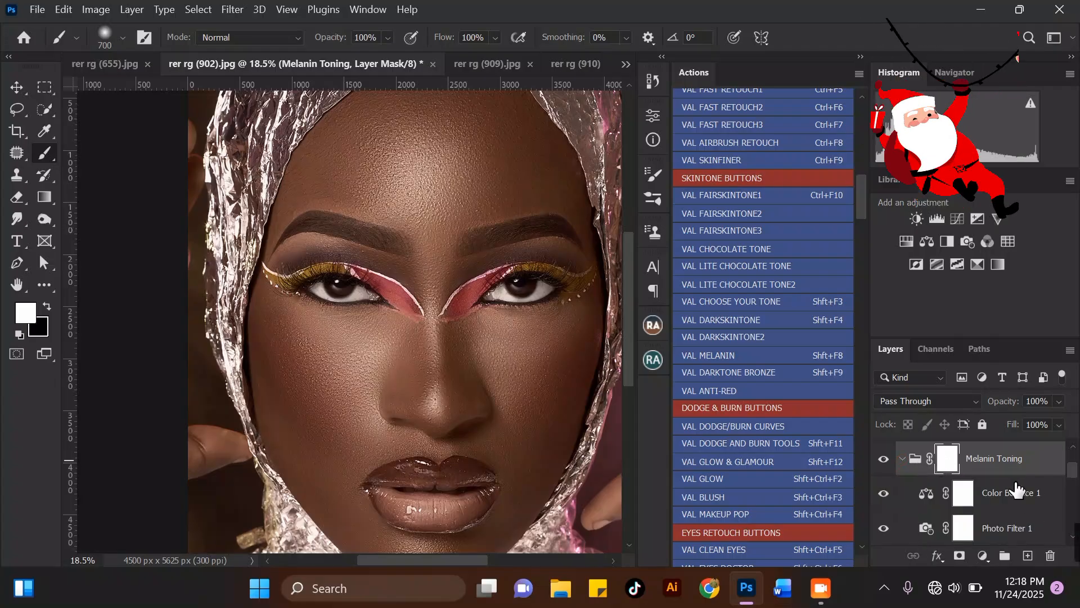
drag(1070, 483, 1064, 522)
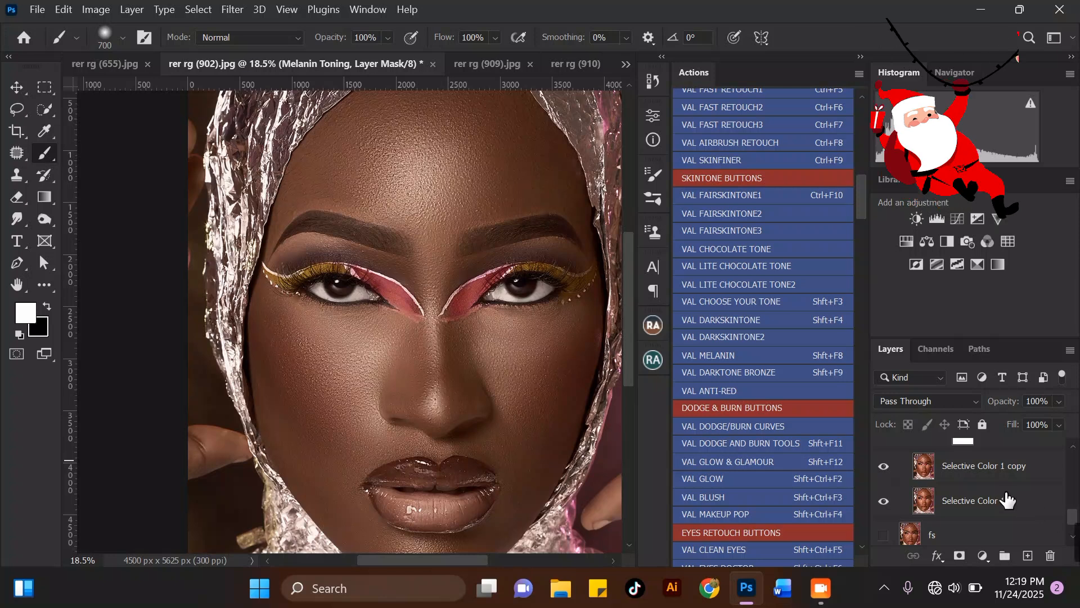
click(1060, 506)
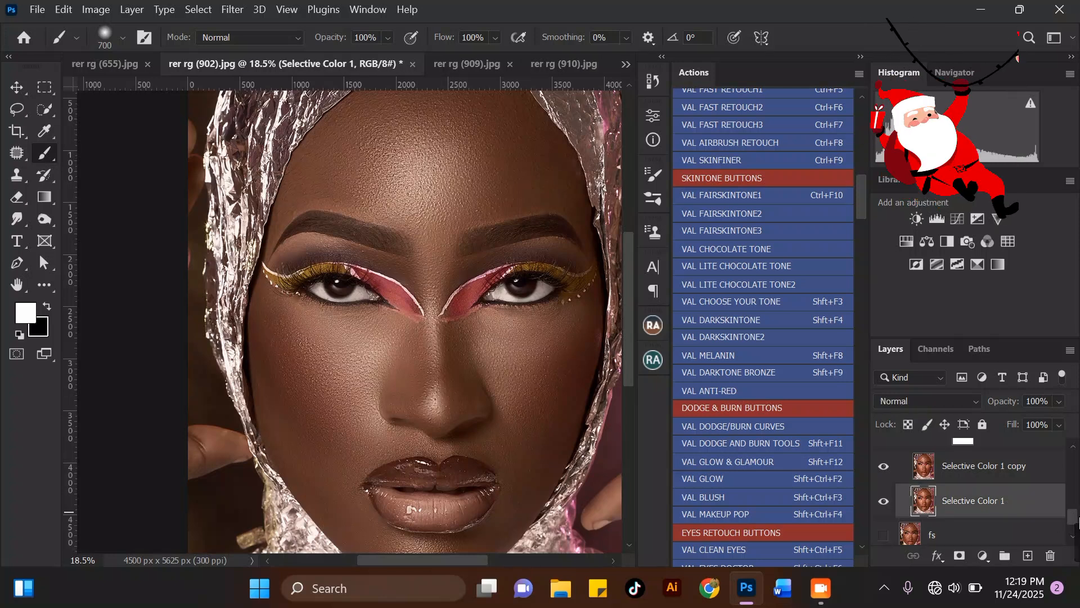
key(ctrl+[)
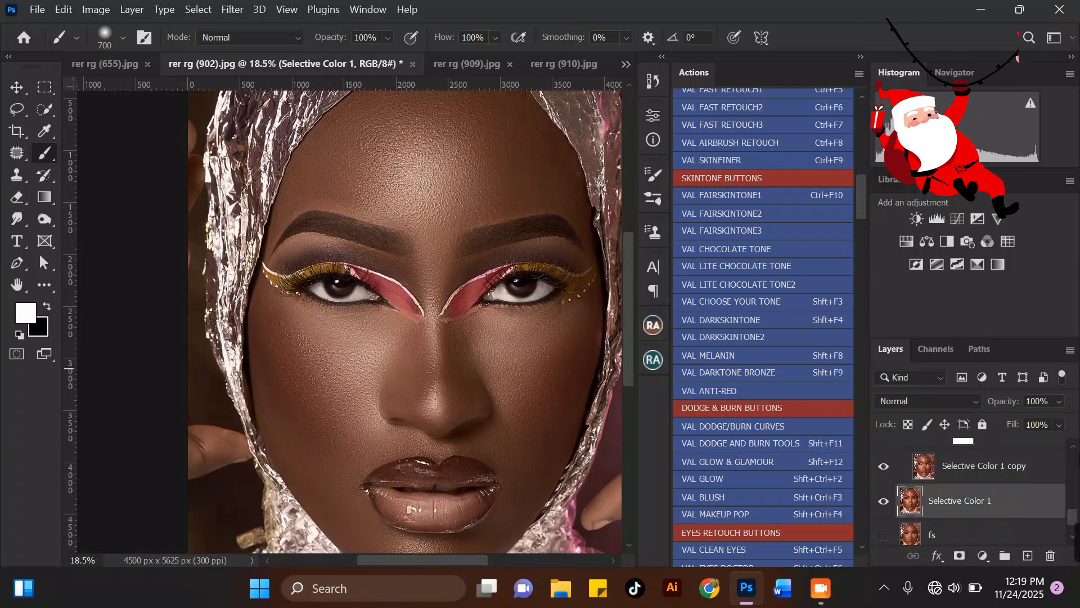
drag(1074, 516, 1074, 464)
click(902, 499)
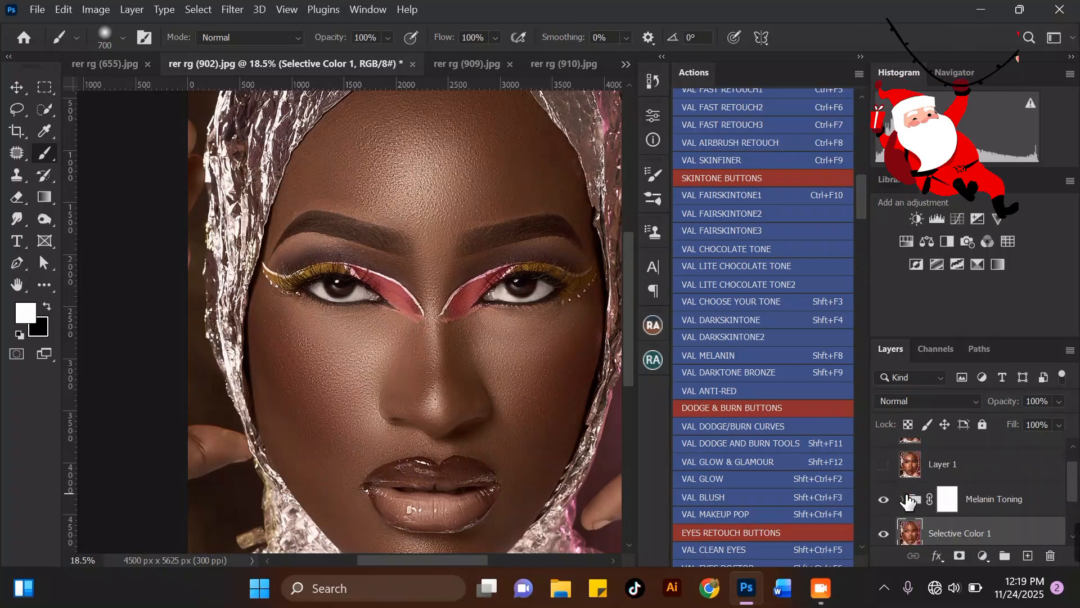
click(993, 504)
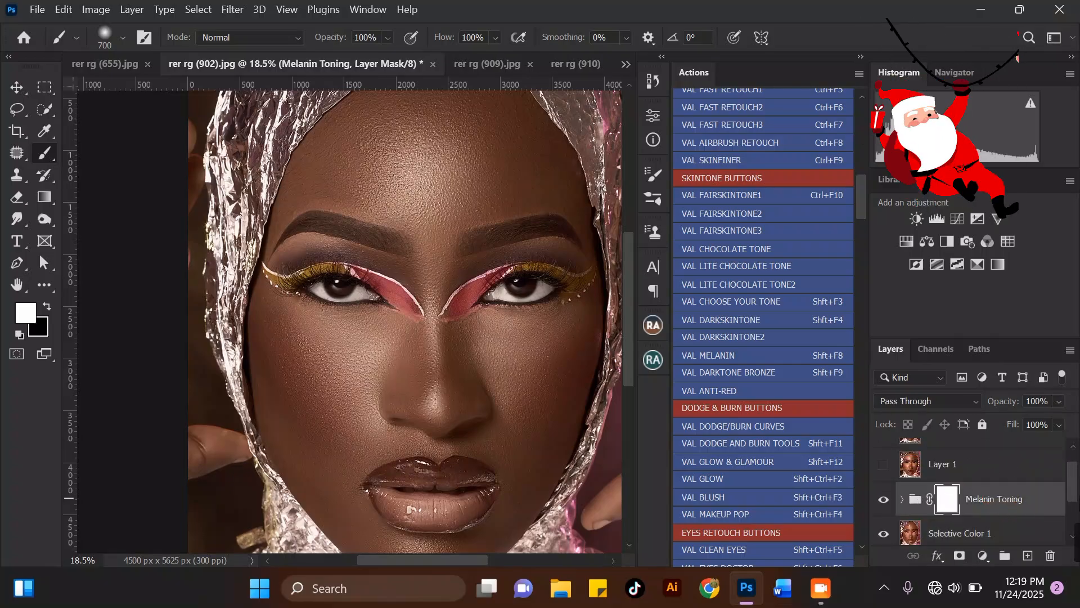
Step: Toggle the Melanin Toning group off and on to compare the portrait with and without the skin toning
scroll(978, 469, down, 3)
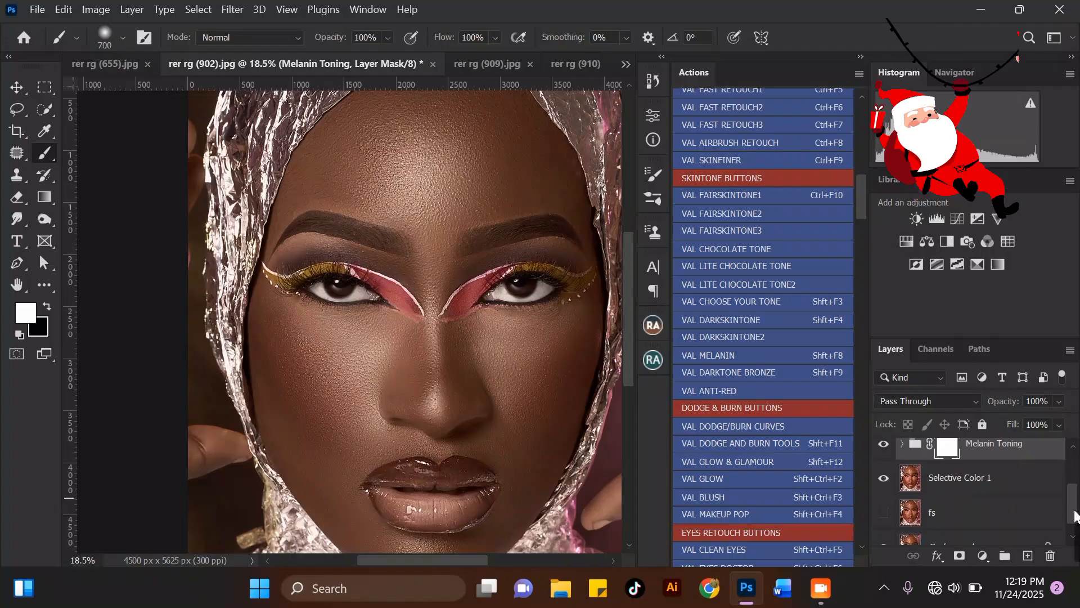
click(885, 442)
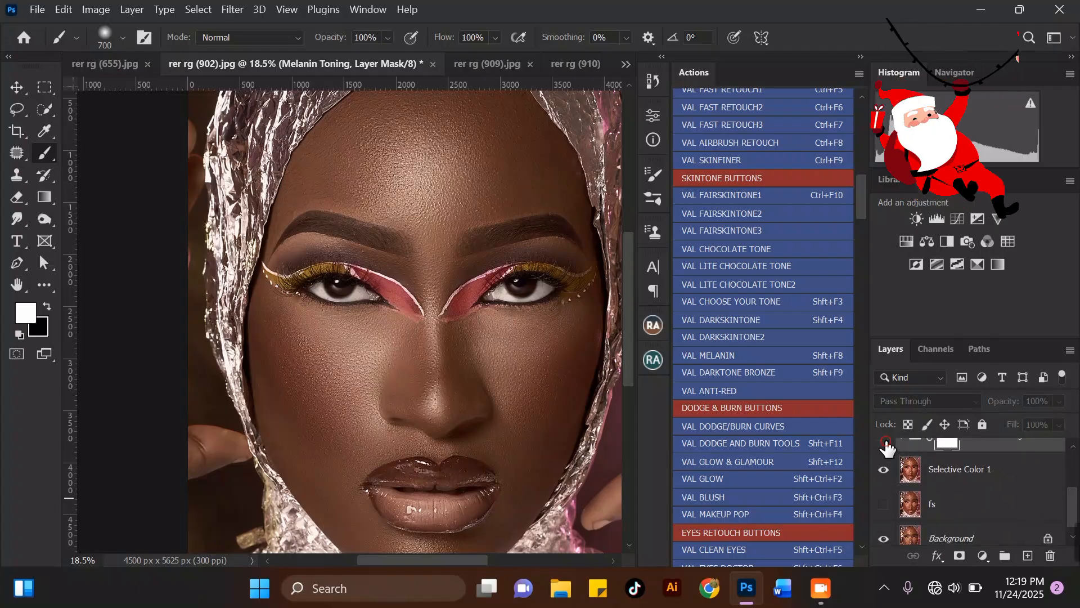
scroll(405, 329, down, 2)
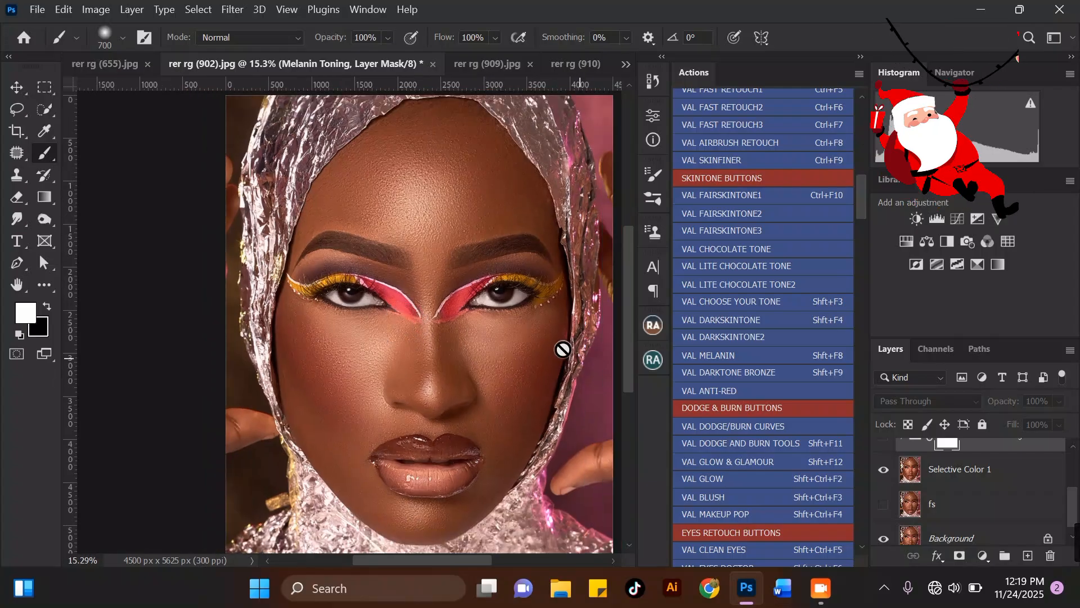
scroll(501, 322, up, 2)
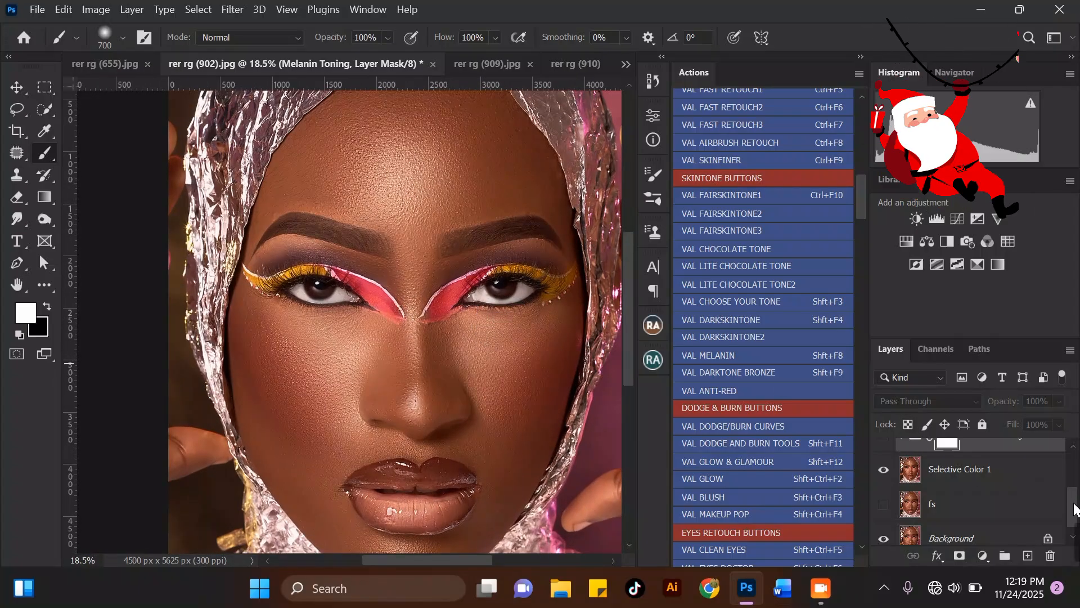
scroll(1063, 493, up, 1)
click(885, 460)
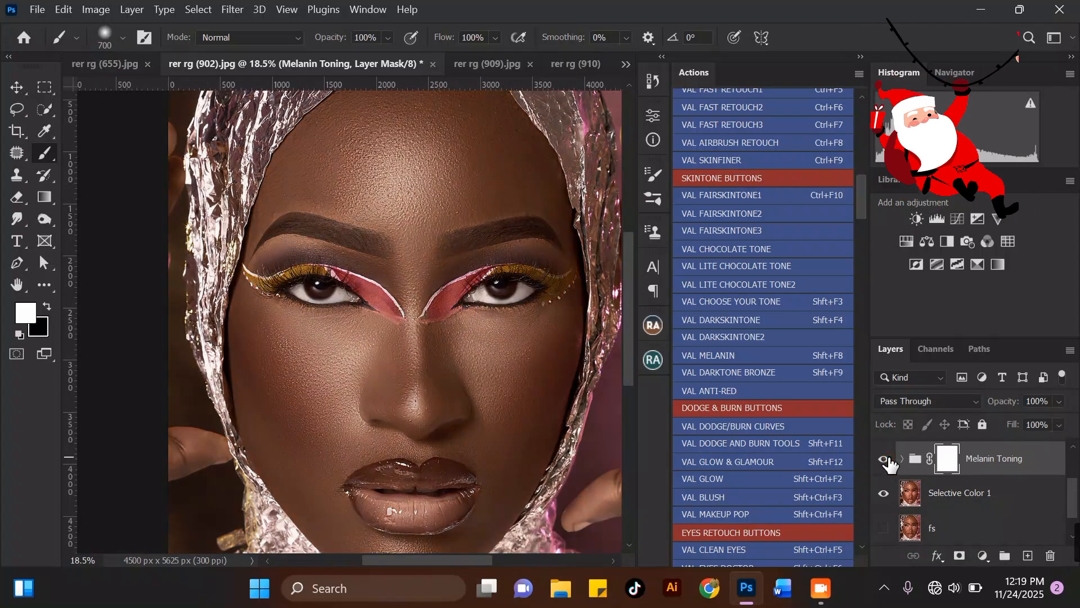
Step: Hide the Melanin Toning group and the Selective Color 1 layer to view the original portrait, and select the Background layer
drag(889, 463, 884, 493)
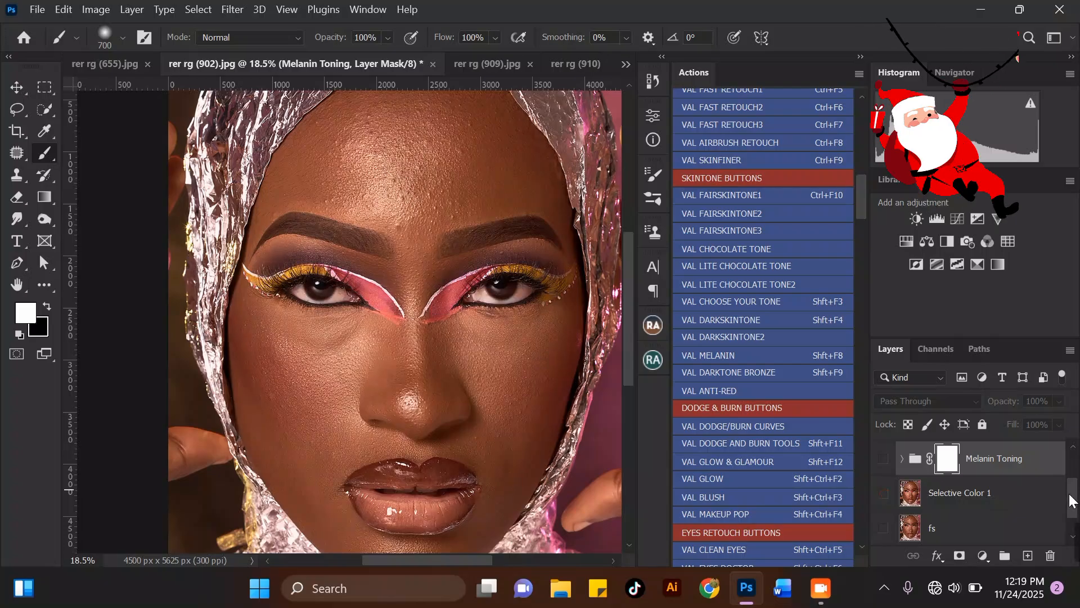
scroll(1073, 501, down, 1)
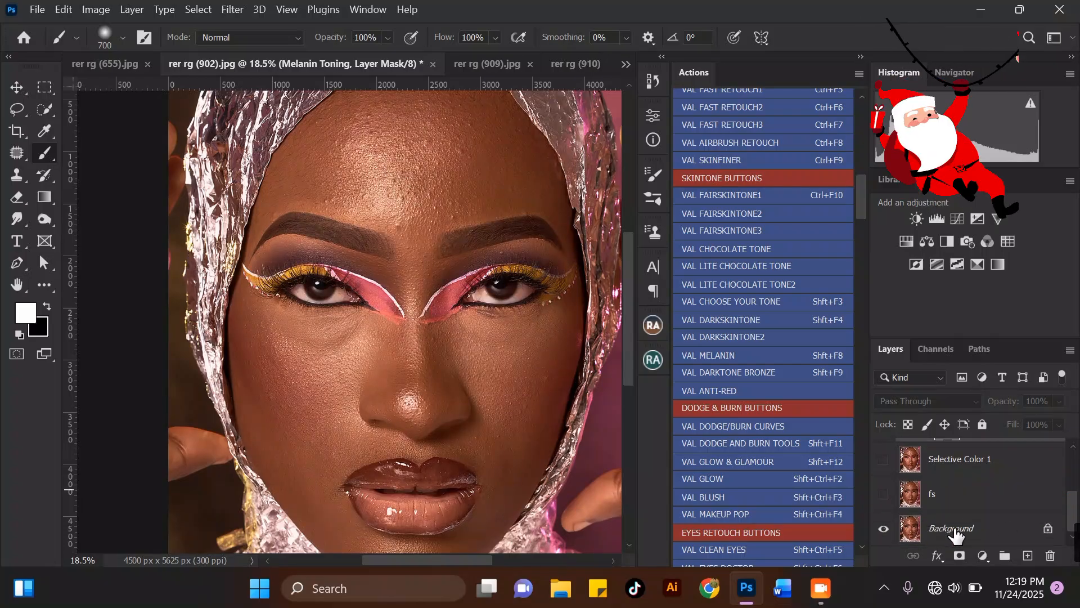
click(992, 516)
drag(1072, 511, 1074, 486)
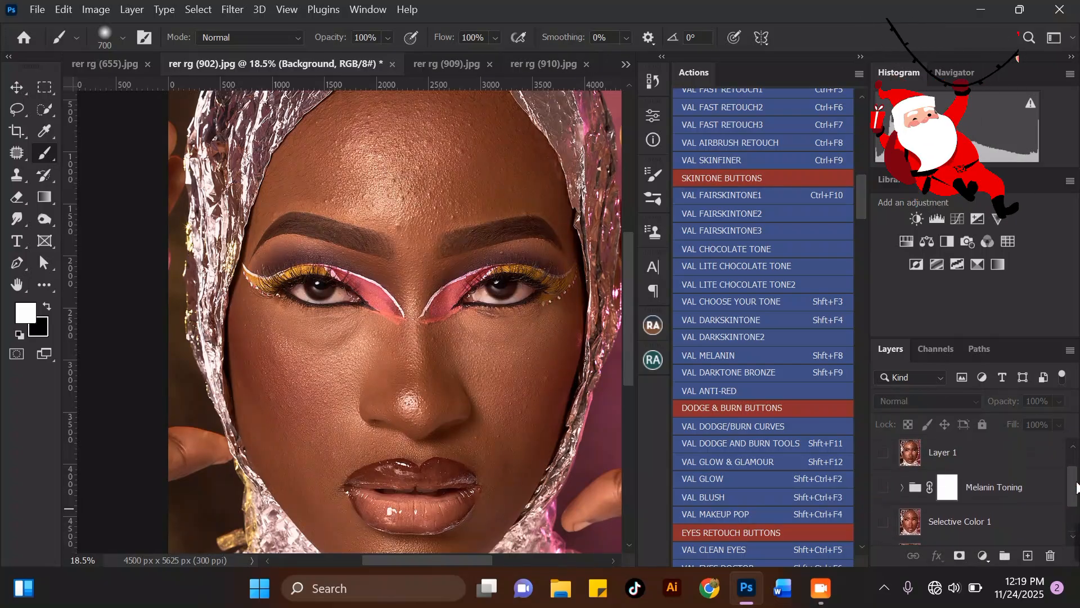
Step: Show the Selective Color 1 layer, preview the Melanin Toning group over it, and examine the retouched skin texture up close
click(883, 529)
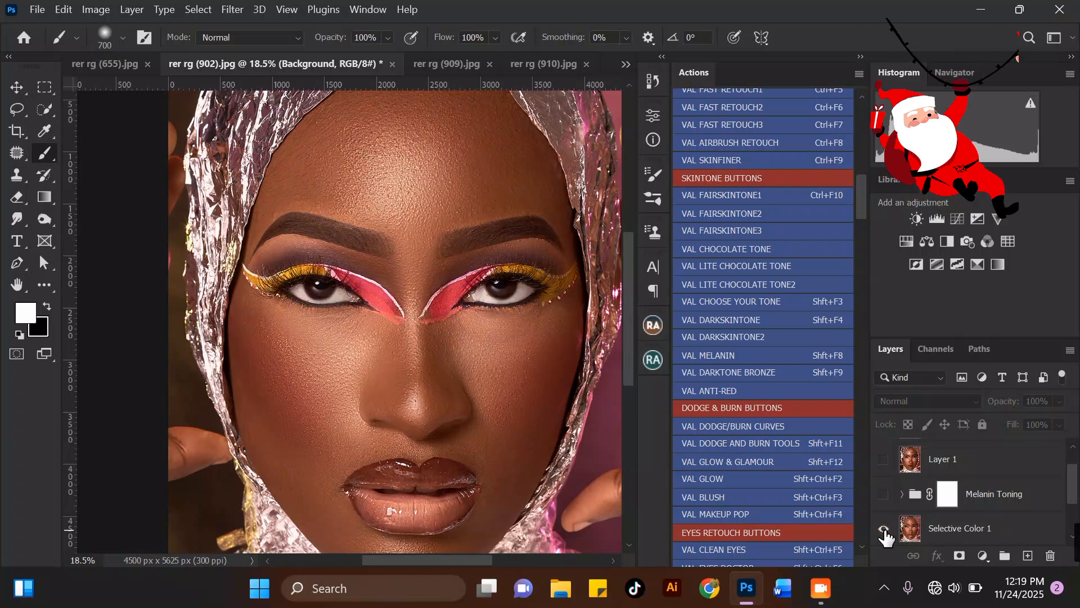
click(883, 494)
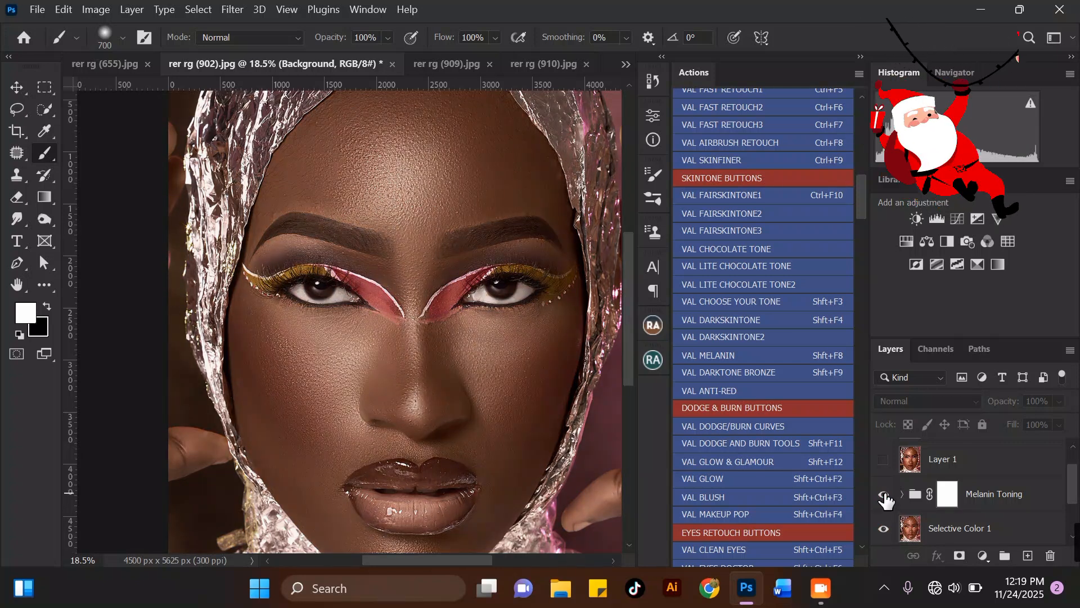
click(884, 495)
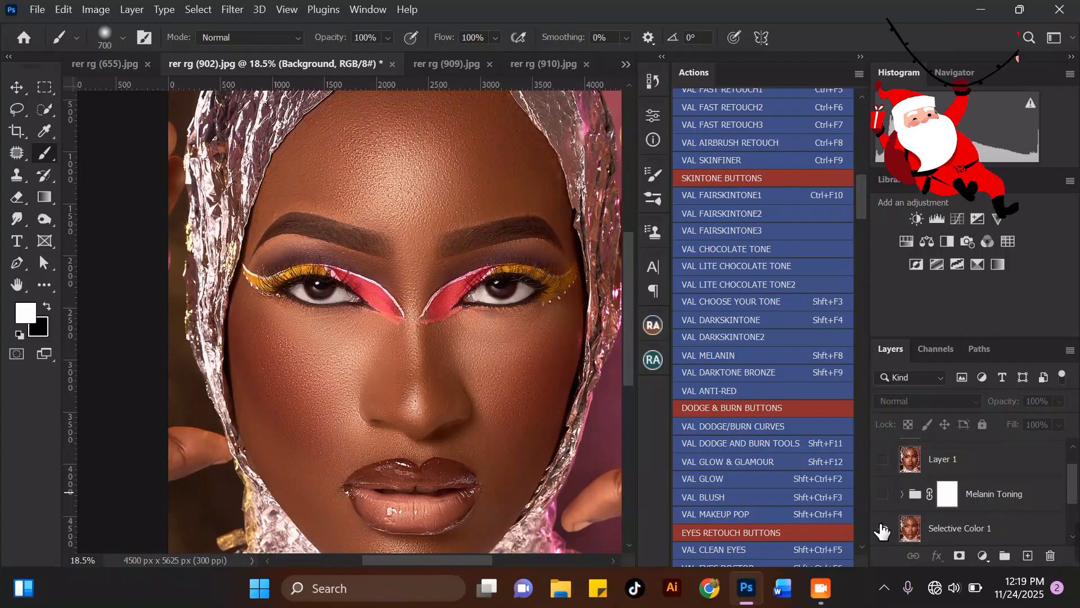
scroll(446, 188, up, 3)
scroll(510, 195, down, 4)
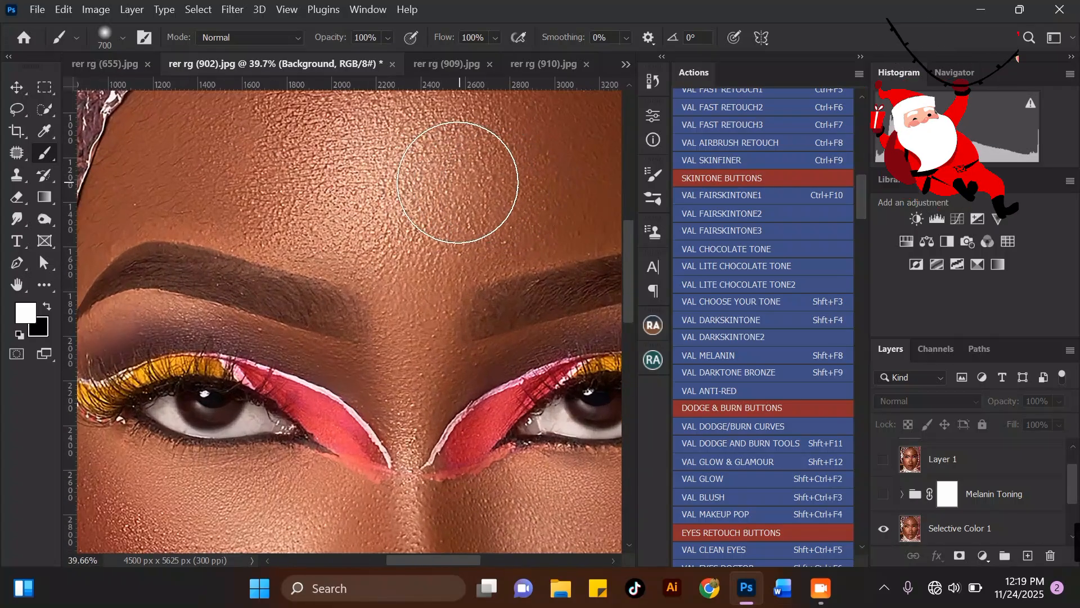
scroll(503, 328, up, 3)
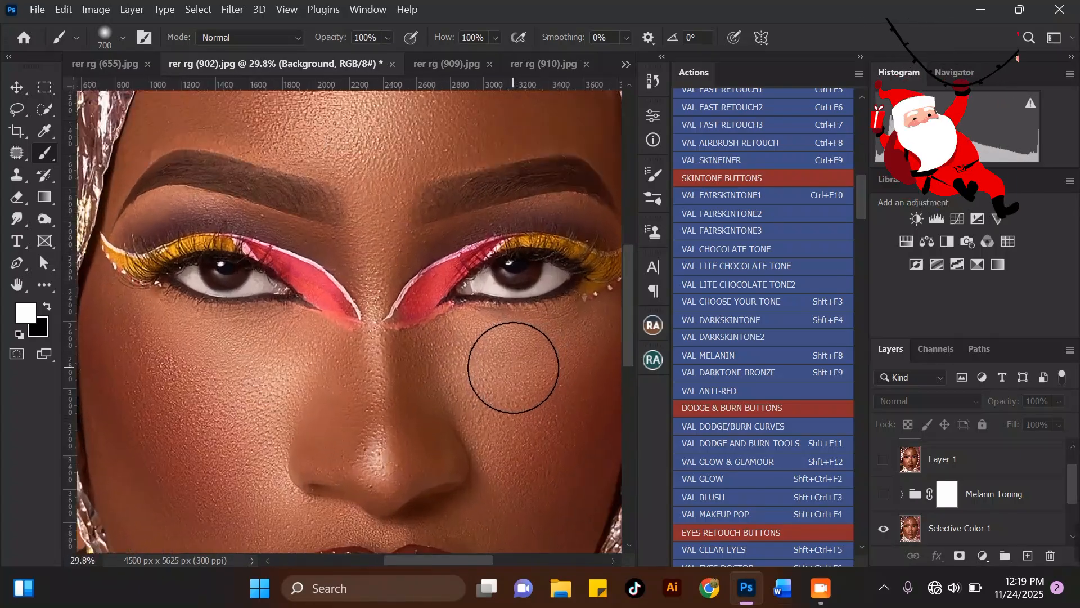
scroll(438, 416, down, 1)
scroll(438, 415, up, 1)
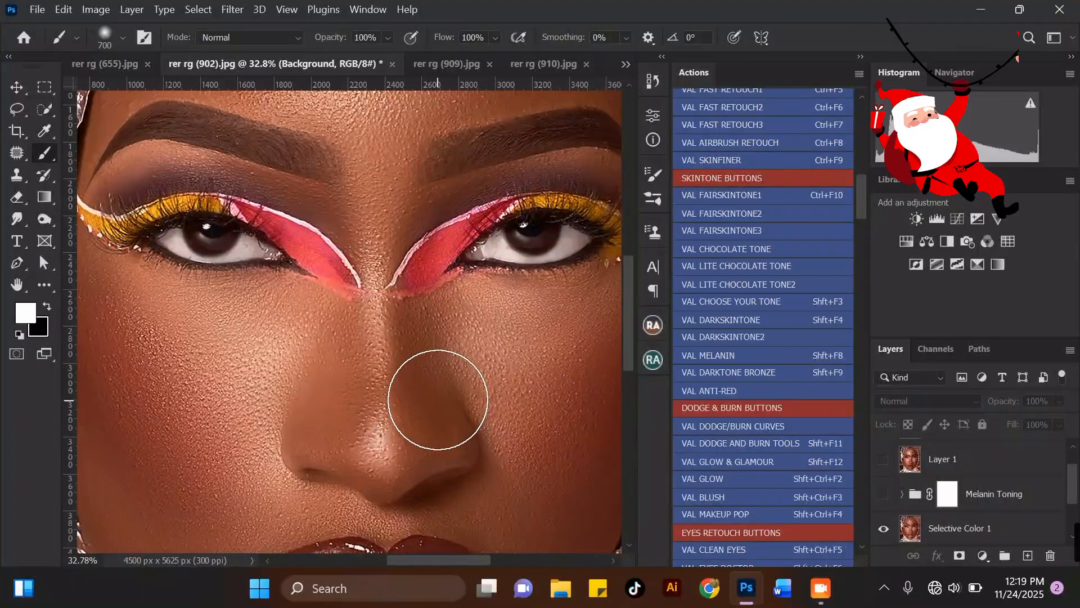
Step: Show and select the Melanin Toning group to check the toned face, and hide the group again
click(883, 494)
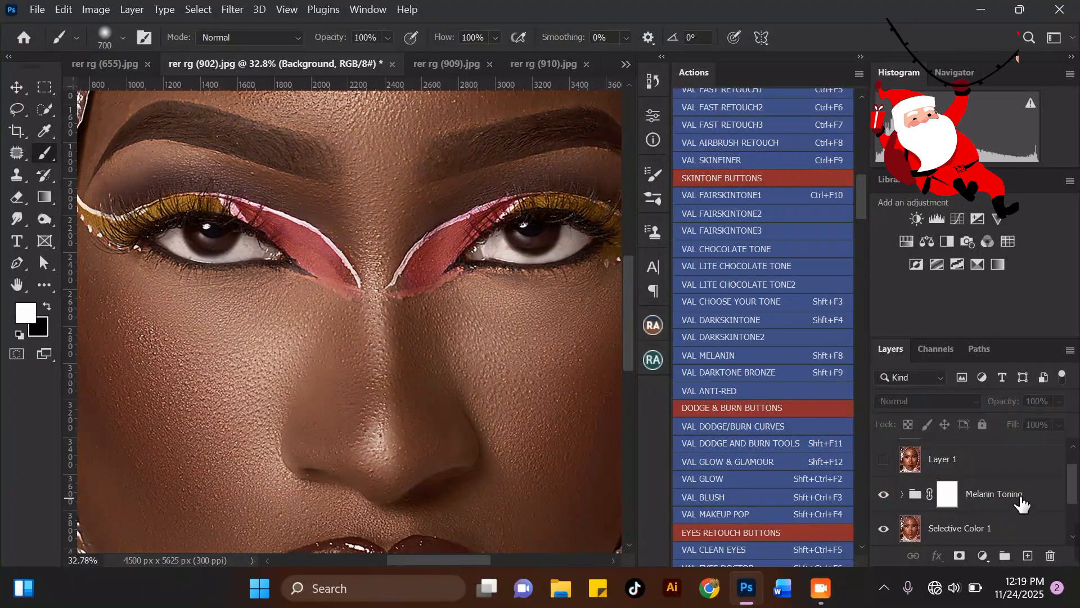
click(1016, 497)
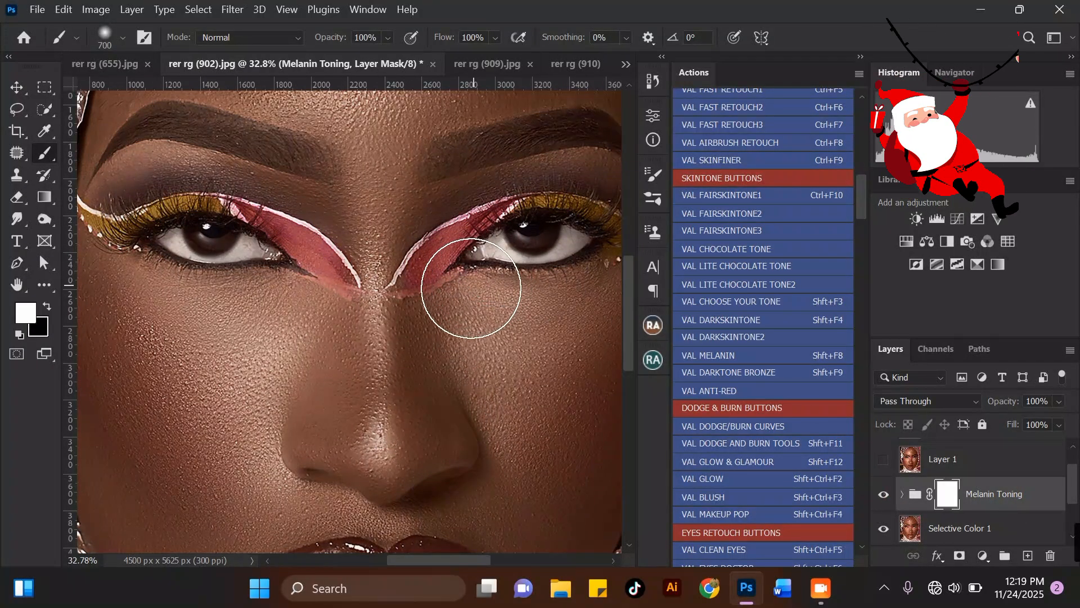
scroll(467, 315, down, 3)
scroll(495, 152, up, 1)
click(885, 495)
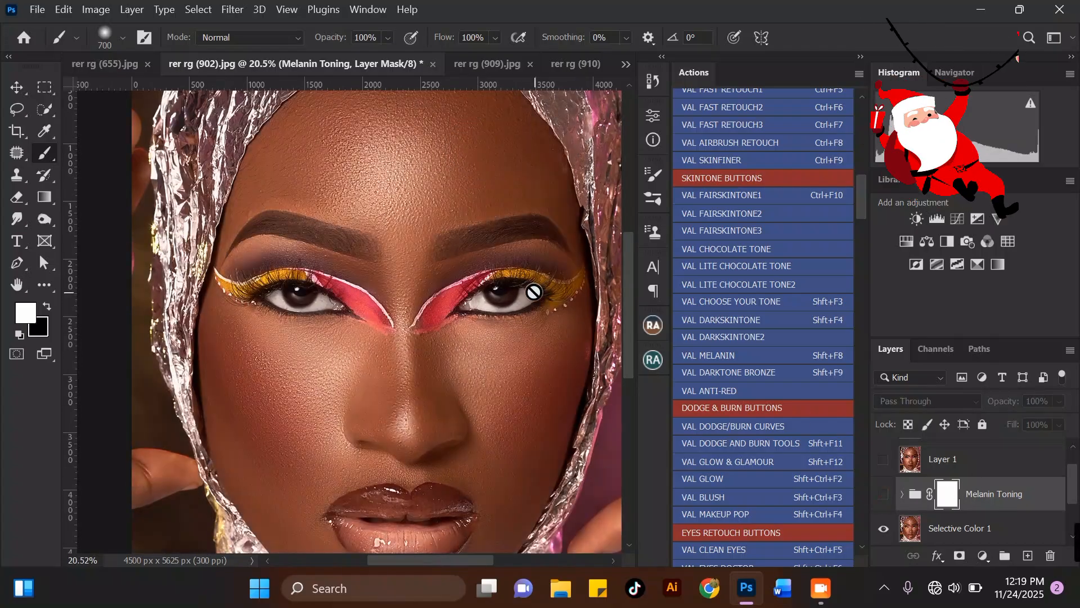
Step: Toggle the Selective Color 1 layer's visibility to compare the retouch with the original, leave it visible, and activate the Move tool
drag(1075, 488, 1076, 509)
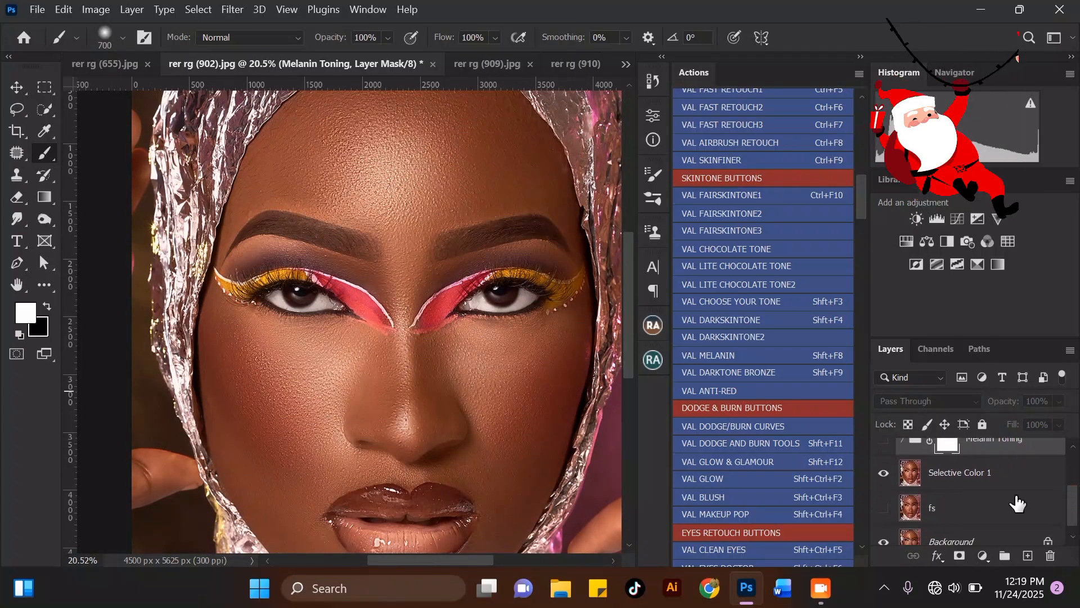
click(884, 475)
click(884, 474)
click(884, 475)
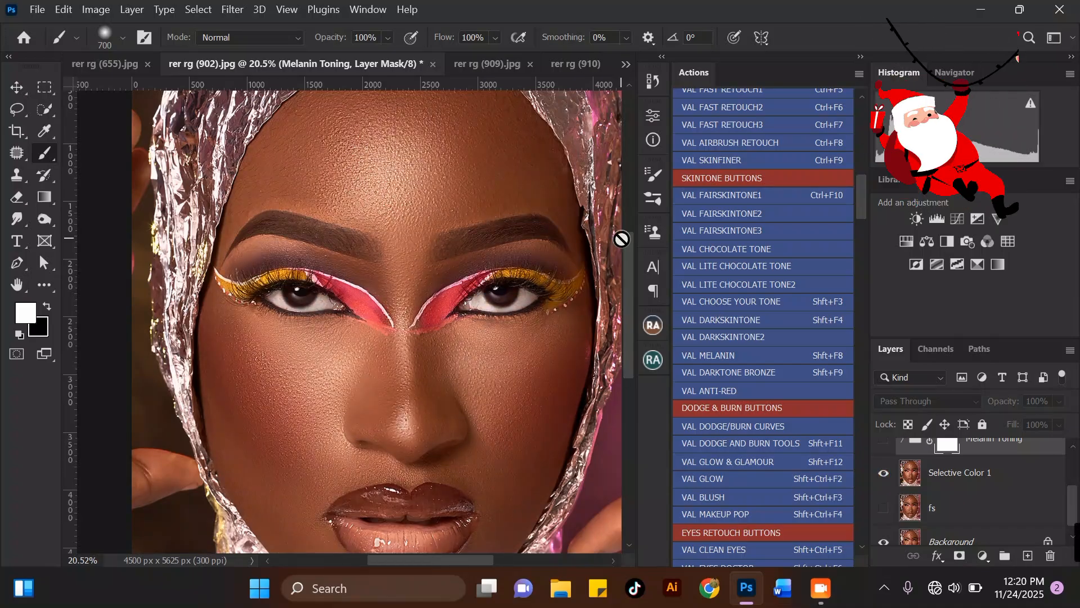
click(16, 86)
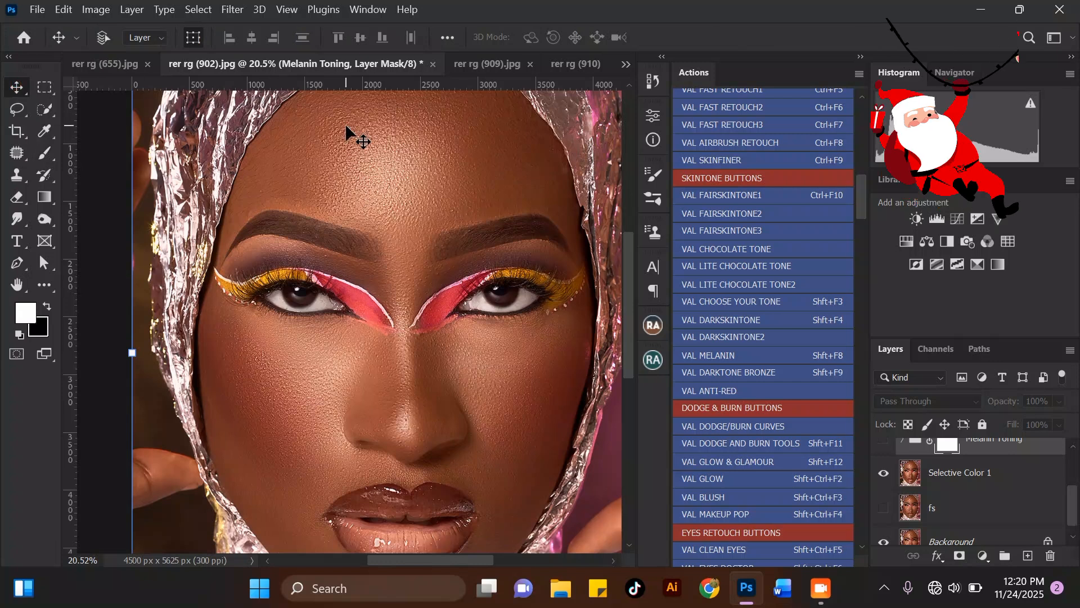